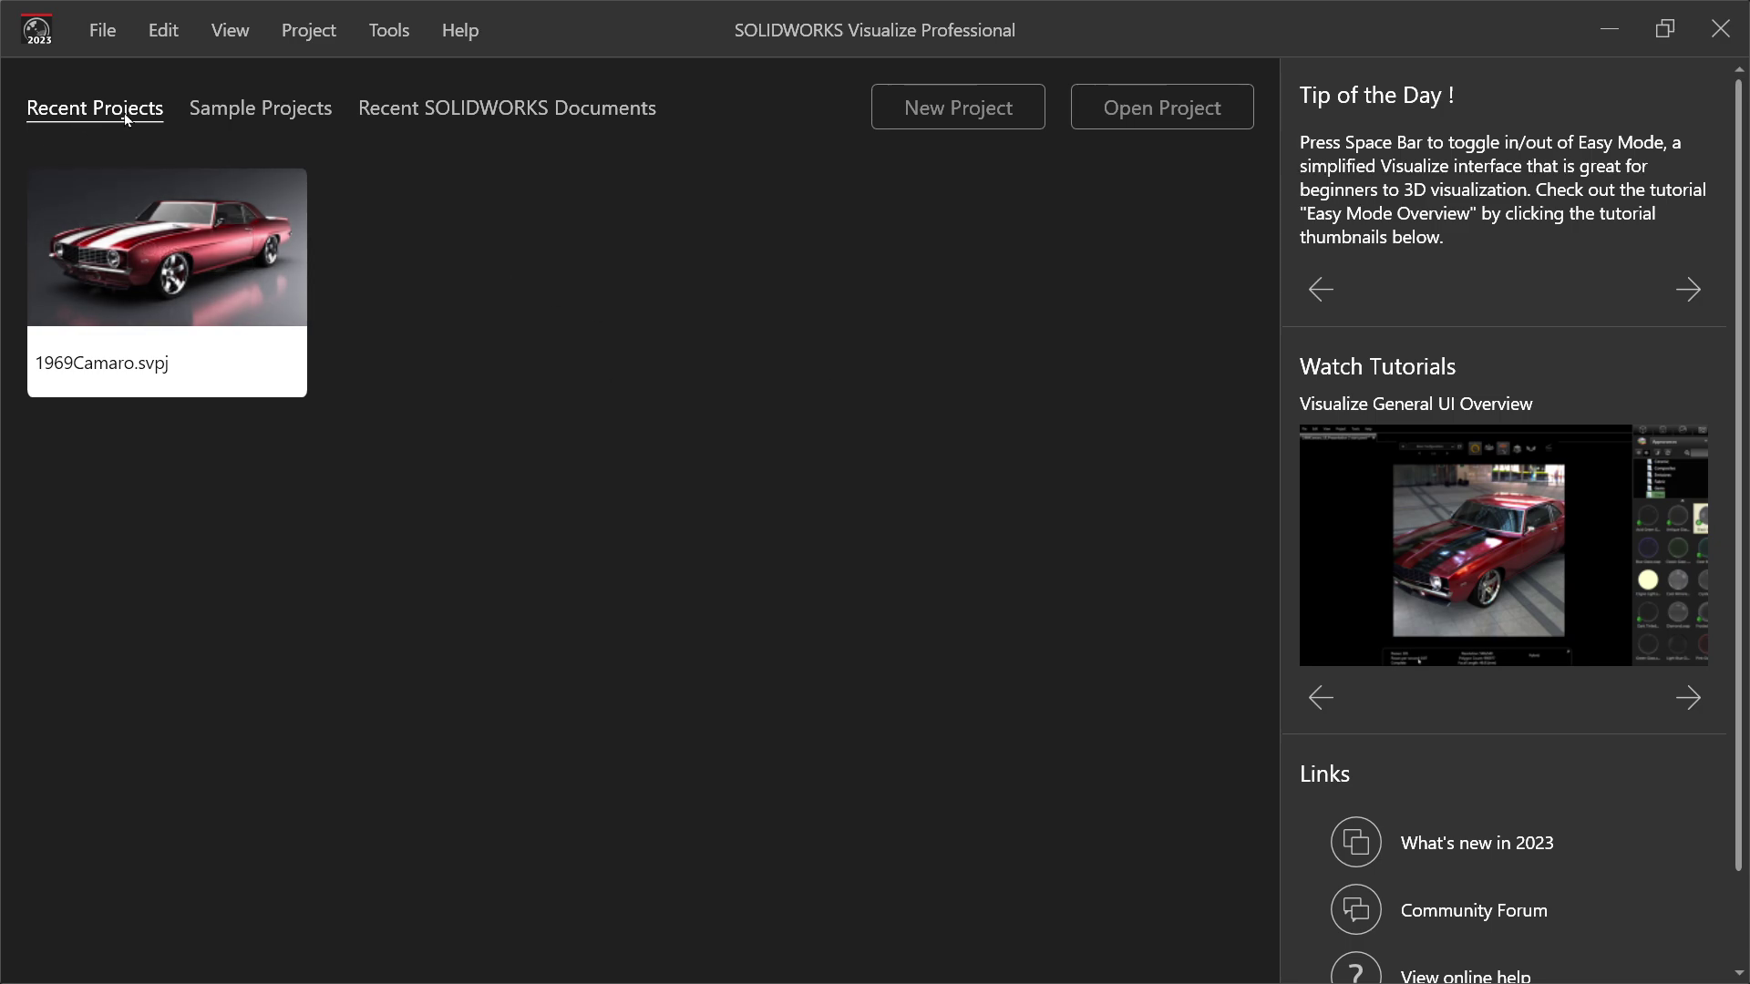
Step: List the Recent SOLIDWORKS Documents, such as Assem1.SLDASM and Camshaft.SLDPRT, on the start screen
{"action": "left_click", "coordinate": [235, 109]}
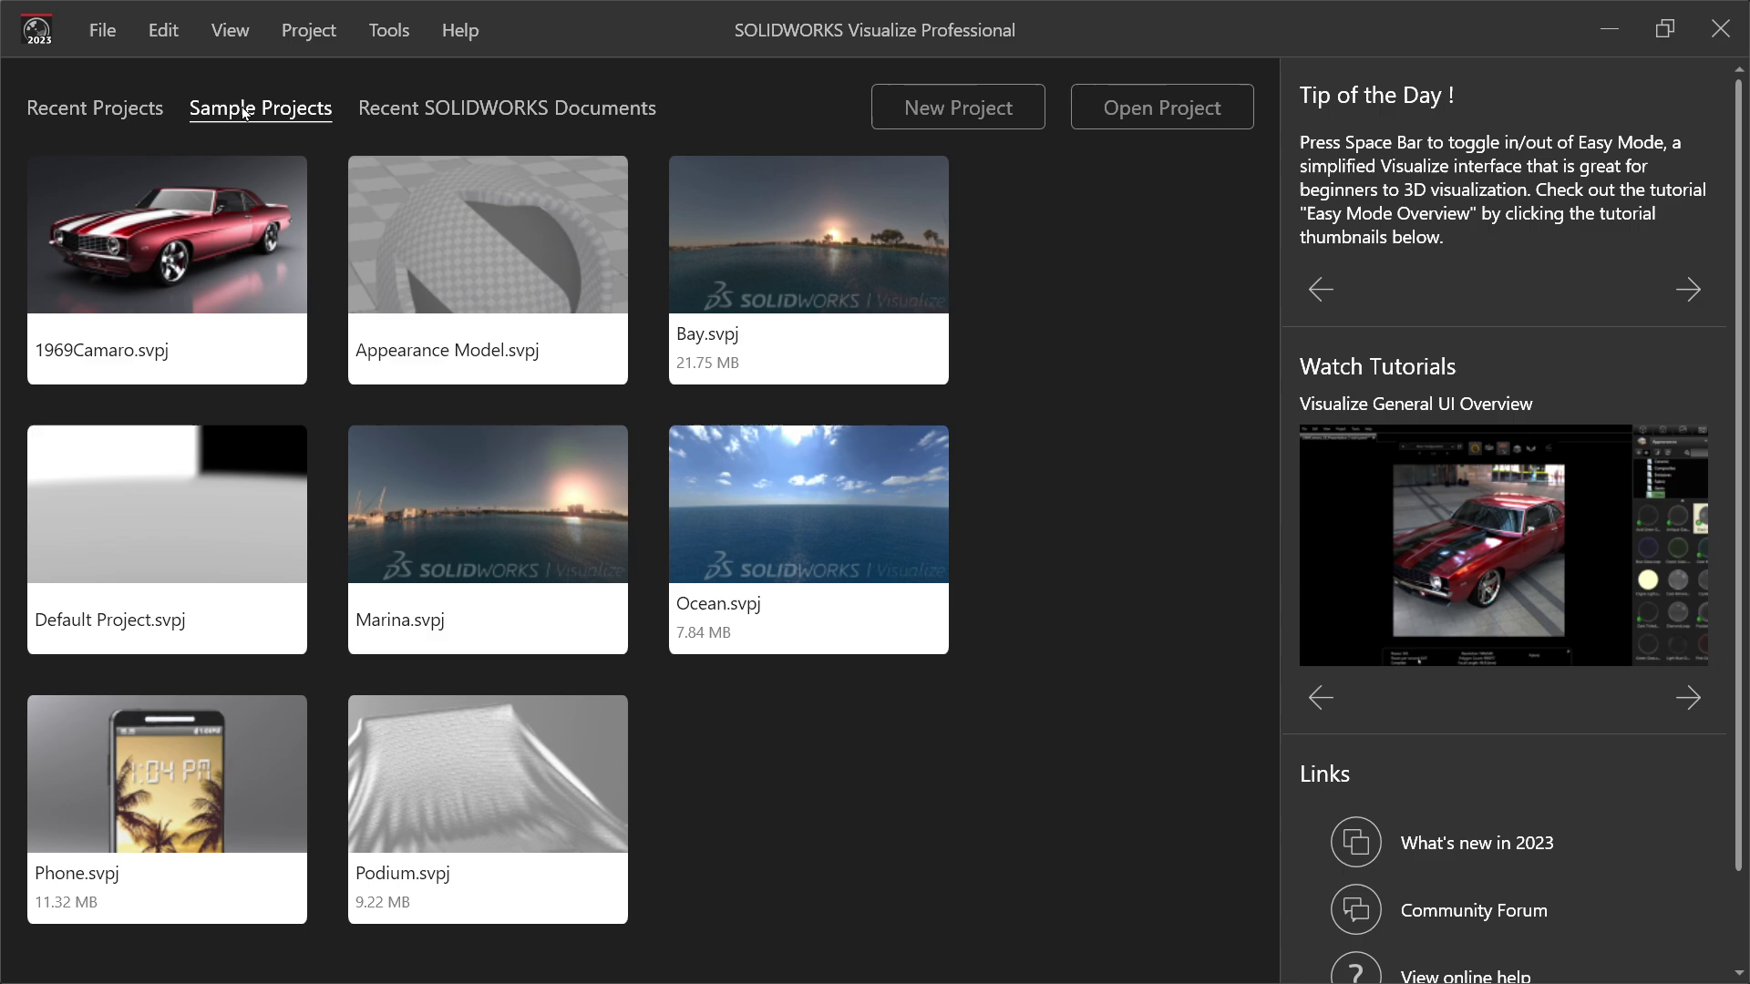
{"action": "left_click", "coordinate": [450, 112]}
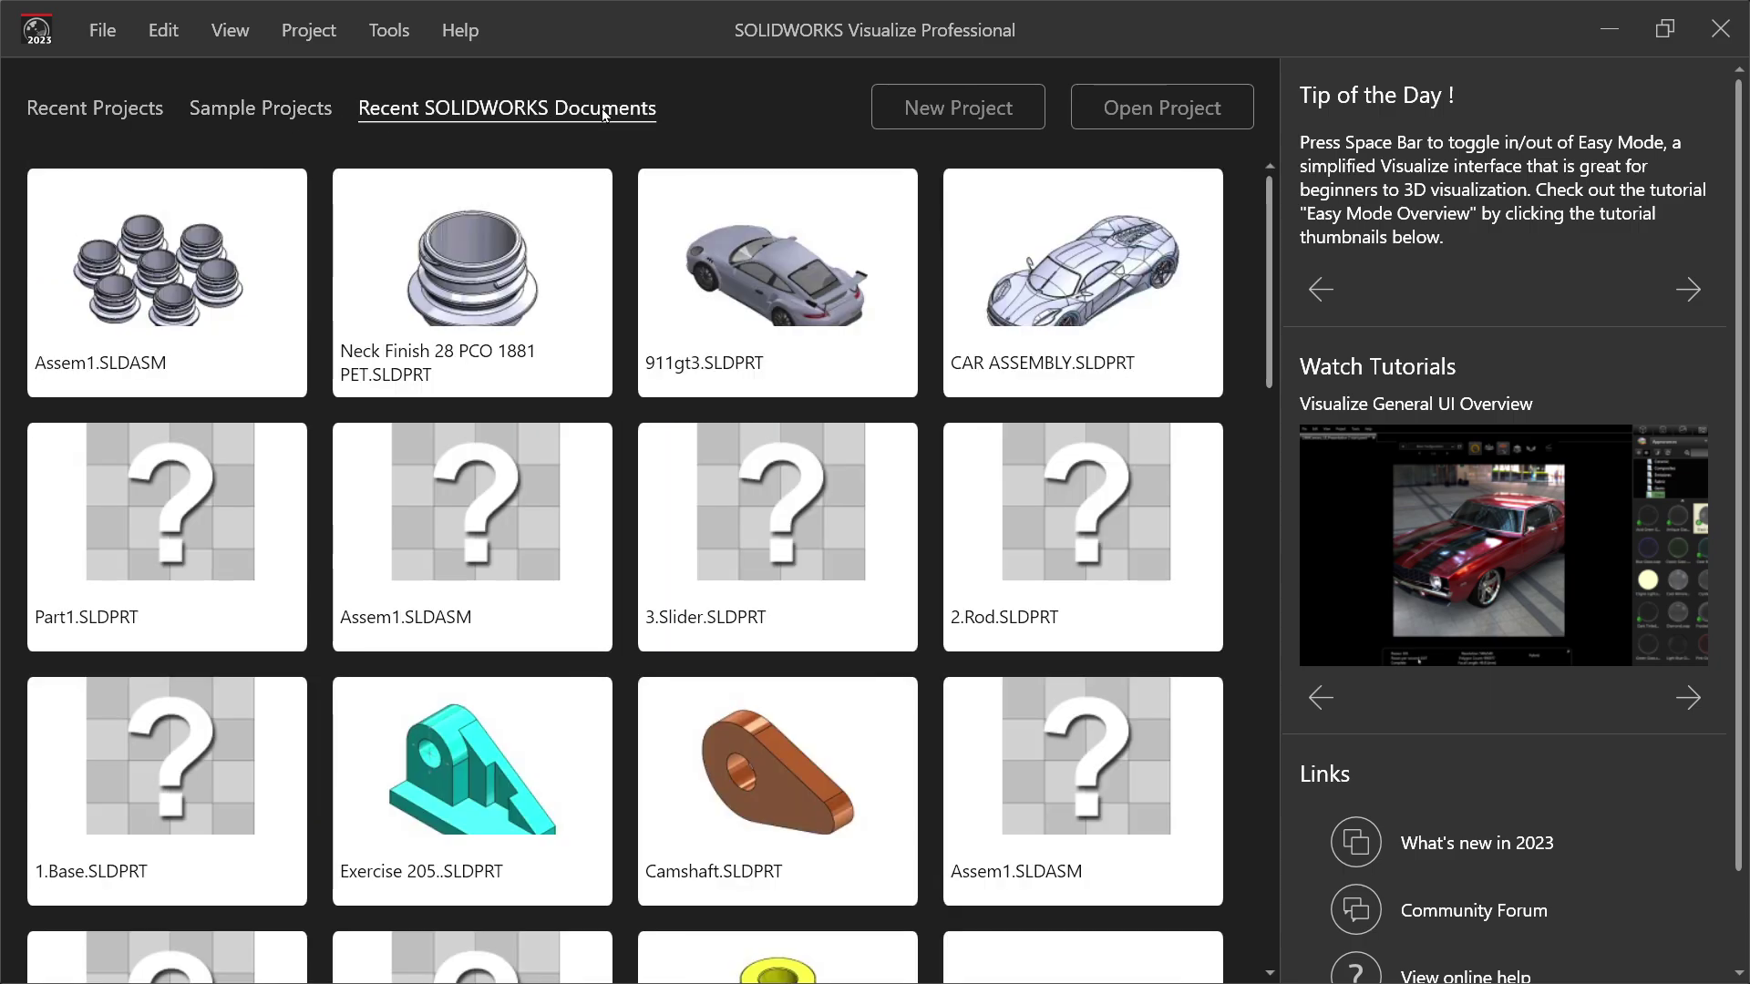
Step: Create a new empty Untitled Project with a polygon count of 0
{"action": "left_click", "coordinate": [936, 109]}
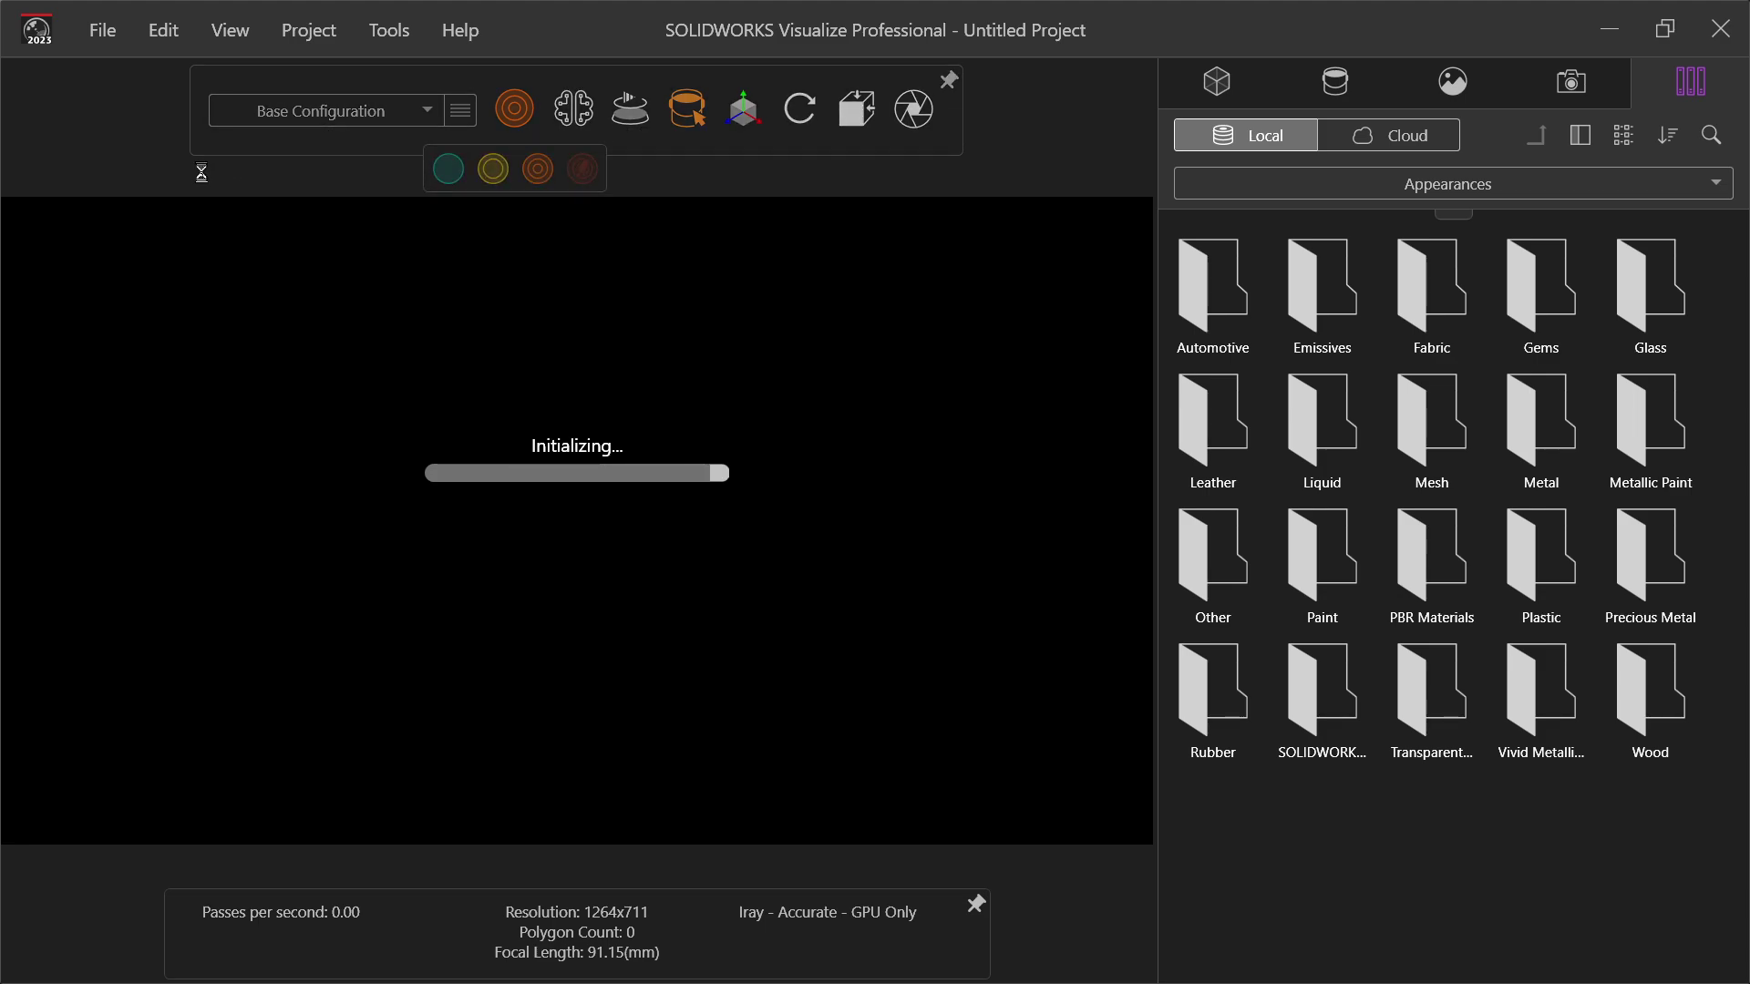
{"action": "left_click", "coordinate": [102, 29]}
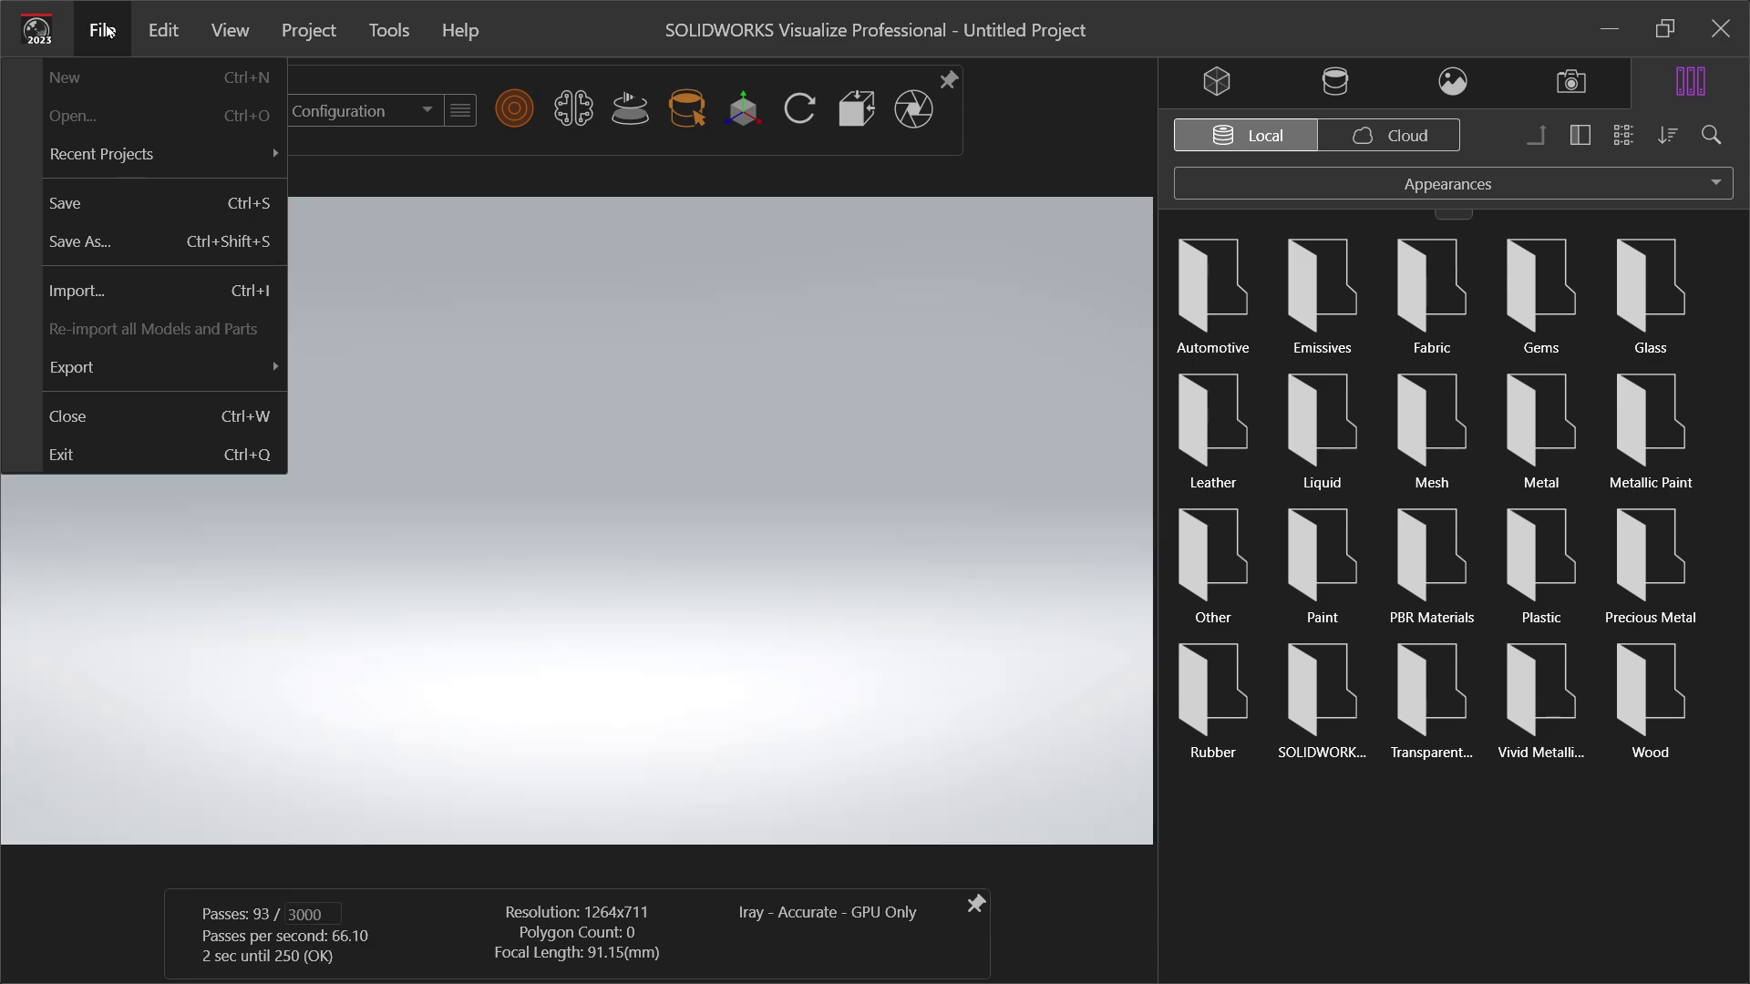
Step: Import Assem1 from the Desktop, keeping all decal and scene import options on
{"action": "left_click", "coordinate": [86, 290]}
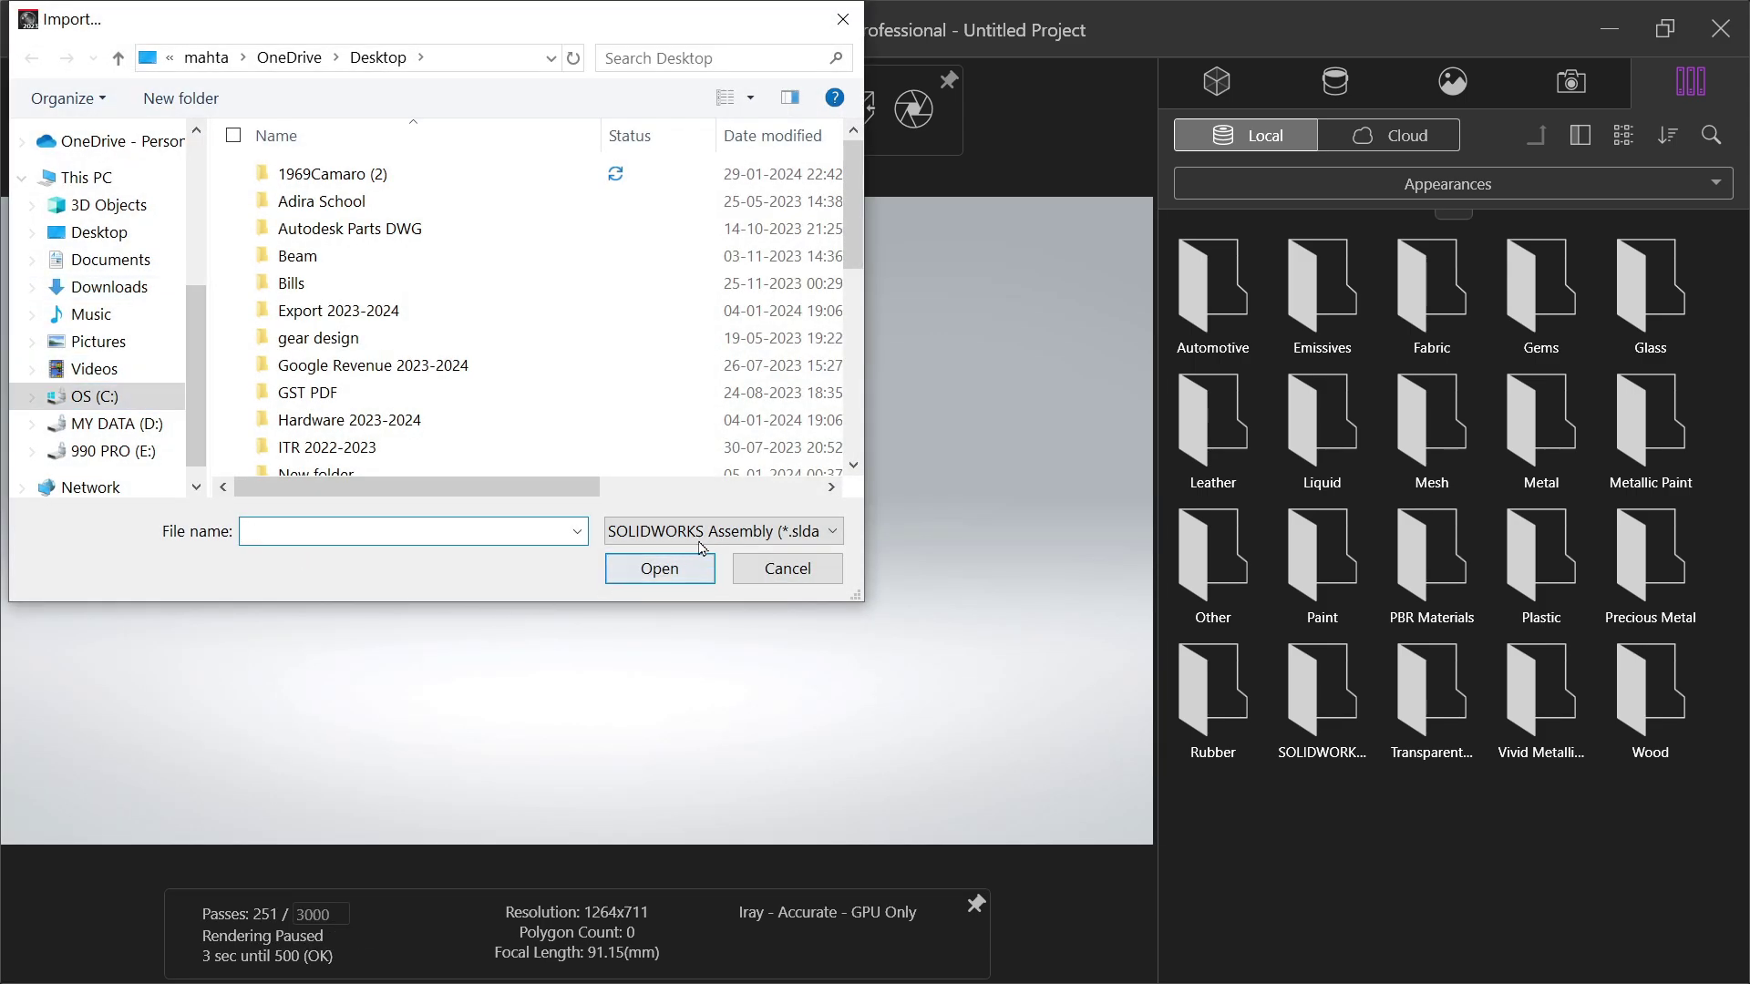
{"action": "left_click", "coordinate": [98, 232]}
{"action": "scroll", "coordinate": [863, 264], "scroll_direction": "down", "scroll_amount": 2}
{"action": "scroll", "coordinate": [863, 264], "scroll_direction": "down", "scroll_amount": 5}
{"action": "left_click", "coordinate": [404, 246]}
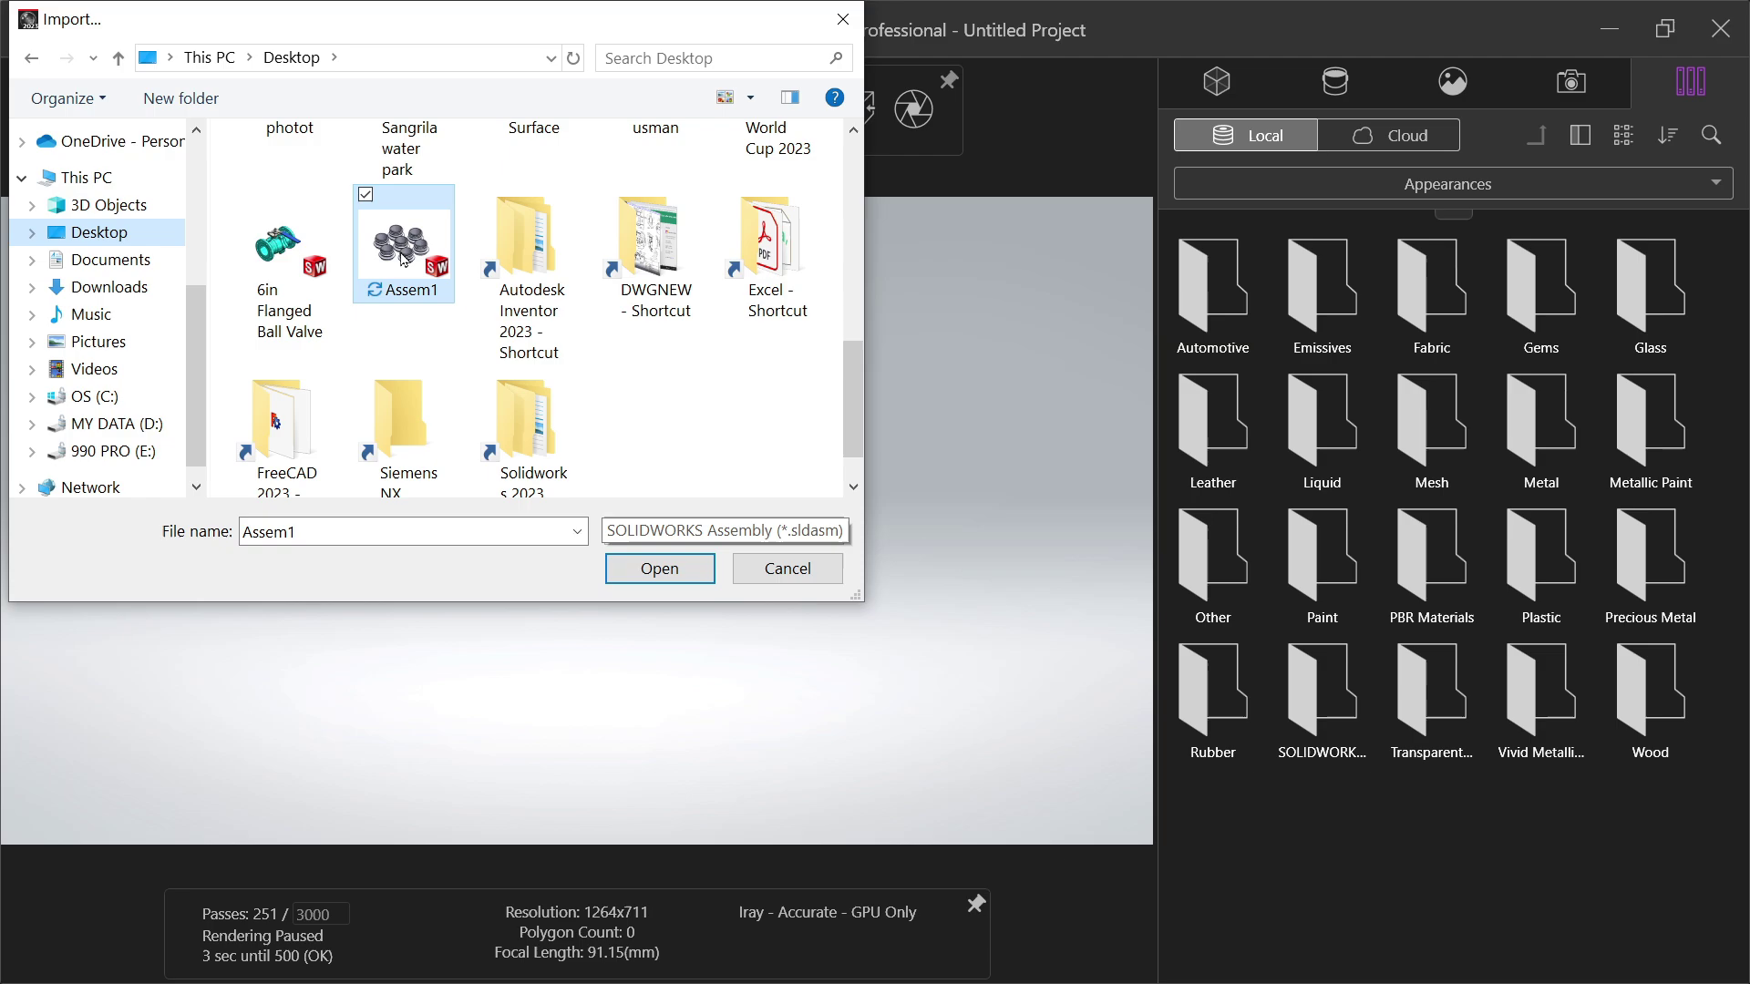
{"action": "left_click", "coordinate": [658, 567]}
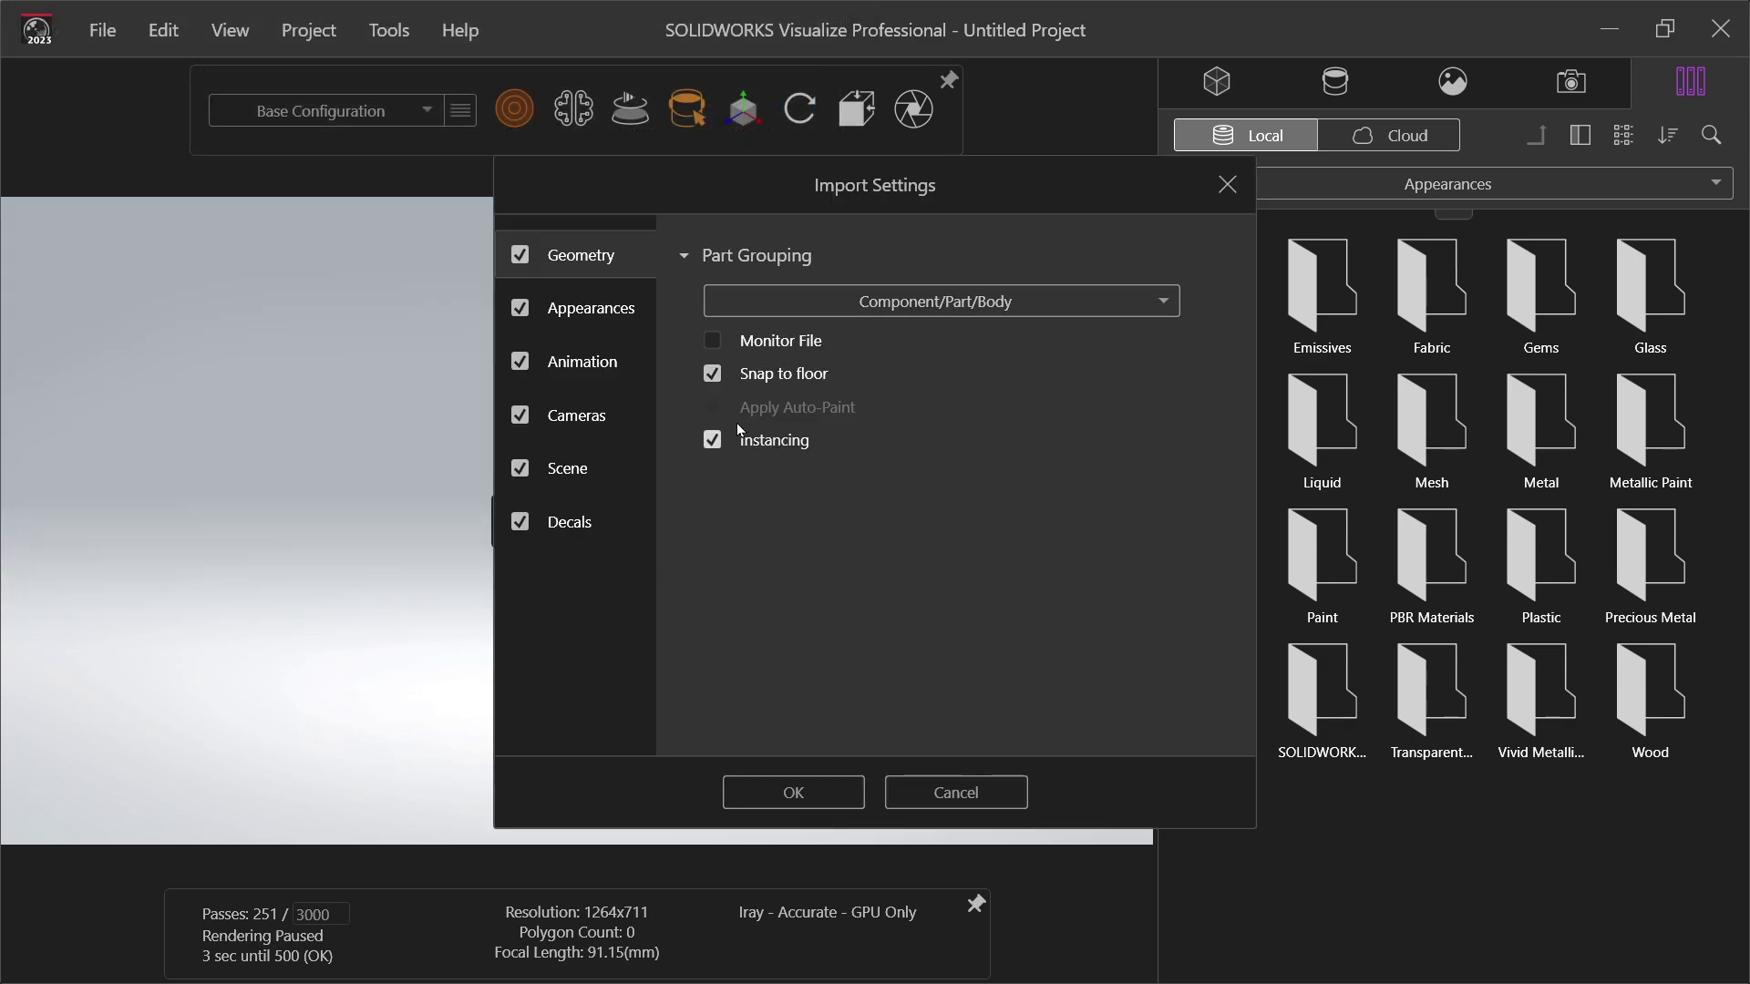
{"action": "left_click", "coordinate": [572, 527]}
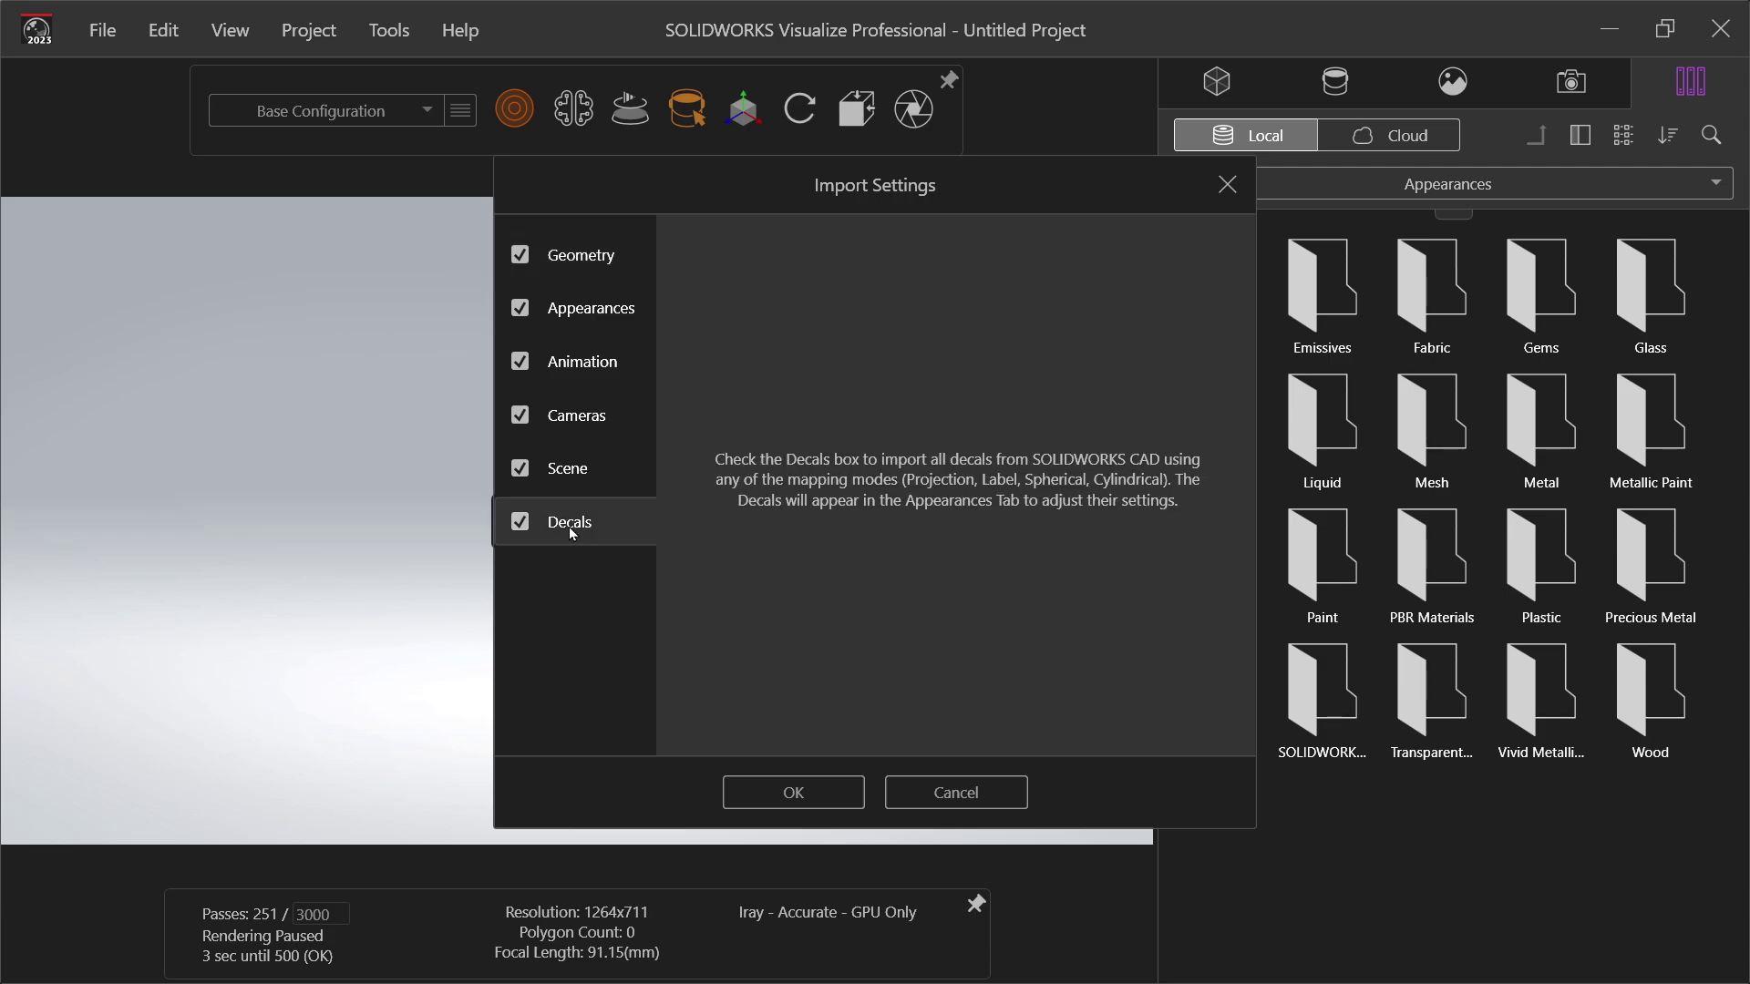
{"action": "left_click", "coordinate": [559, 475]}
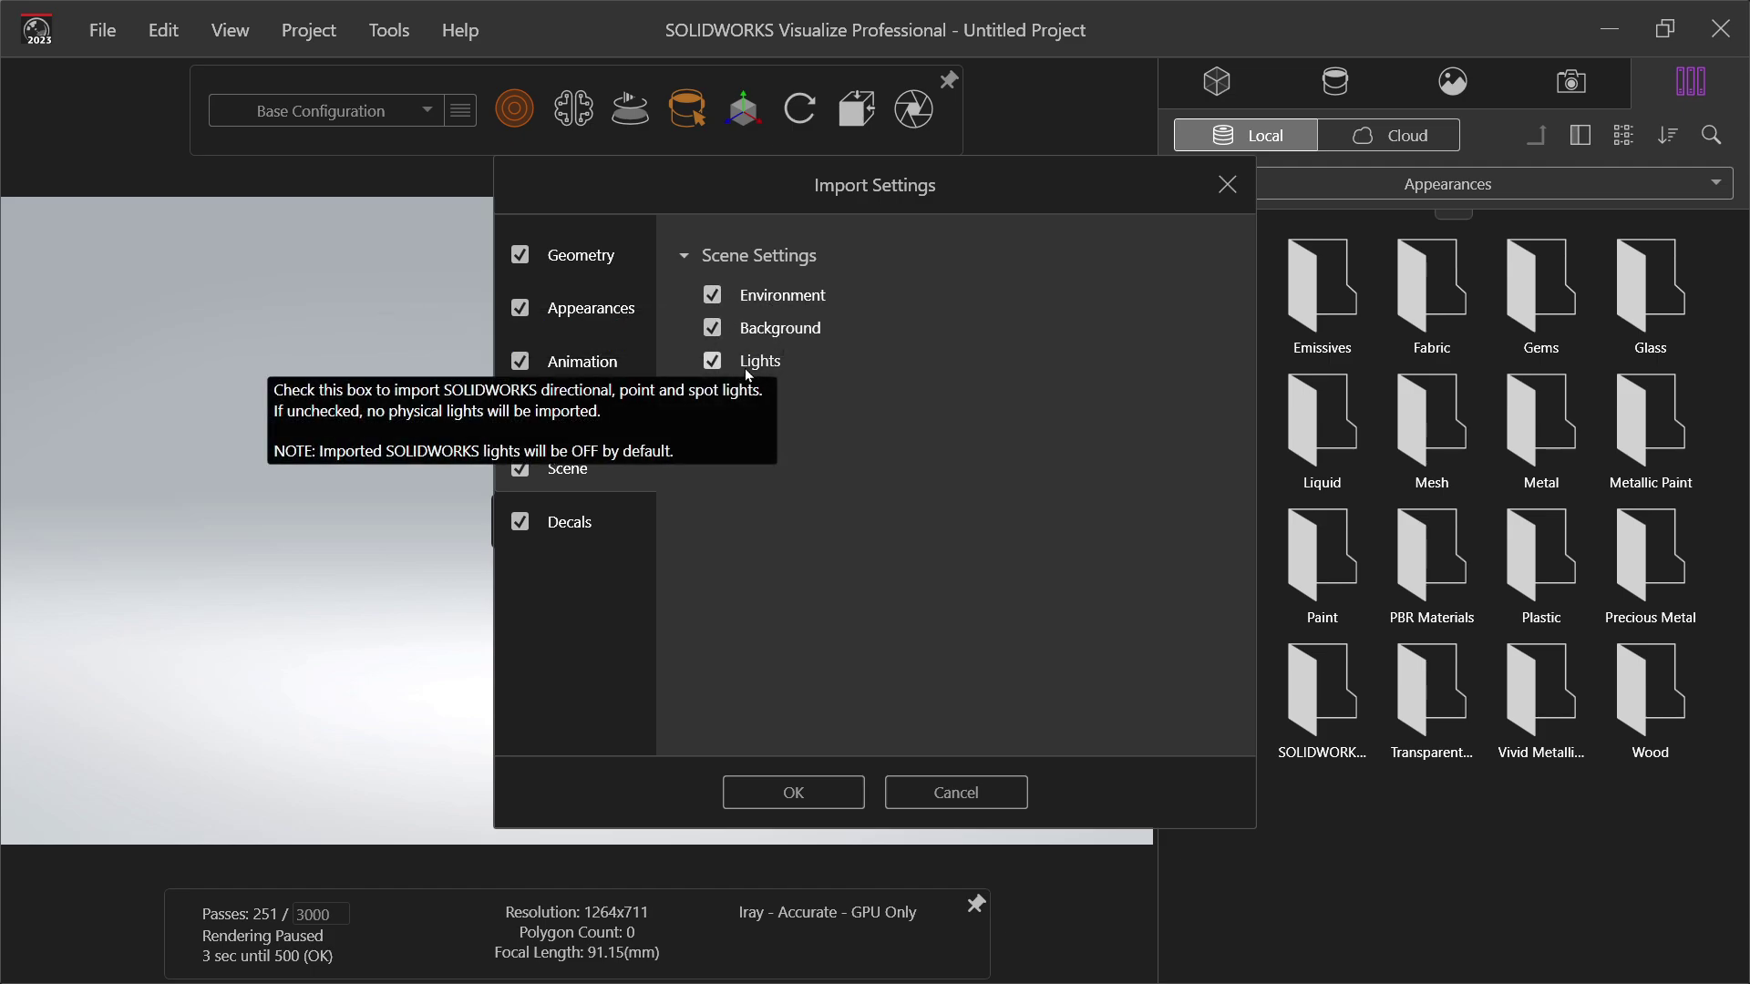
{"action": "left_click", "coordinate": [756, 797]}
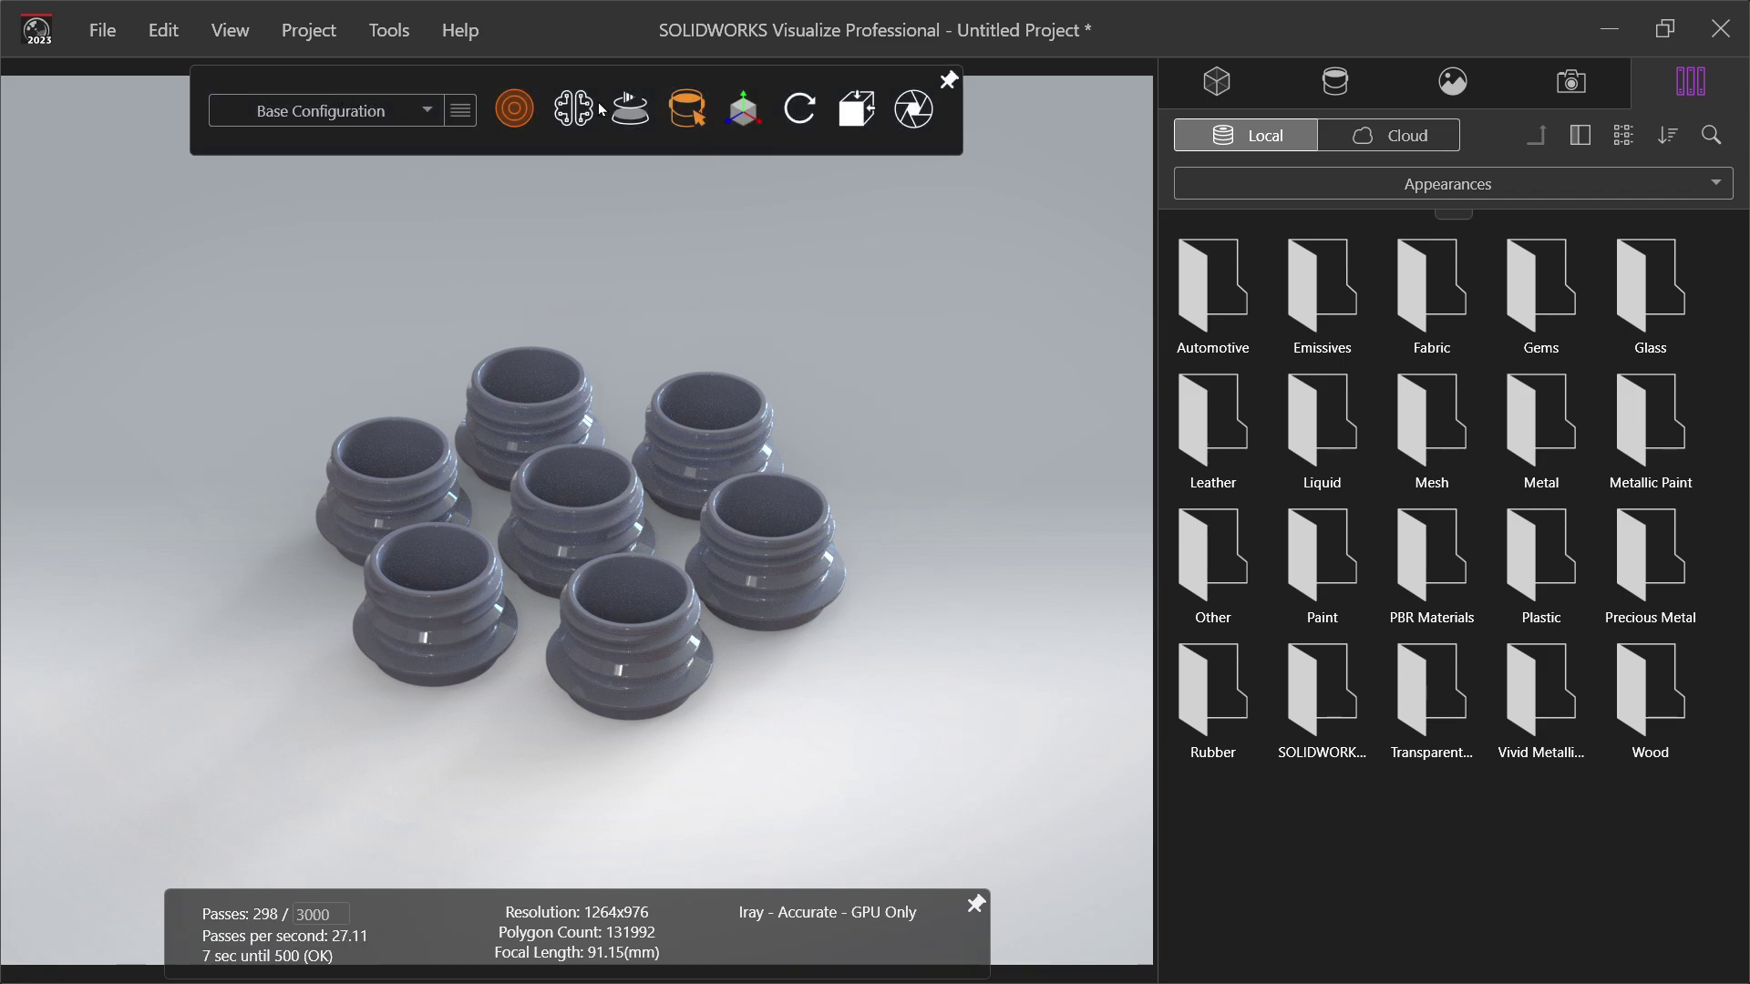
Step: Let the seven imported grey caps finish rendering on the scene floor
{"action": "mouse_move", "coordinate": [844, 103]}
{"action": "mouse_move", "coordinate": [515, 136]}
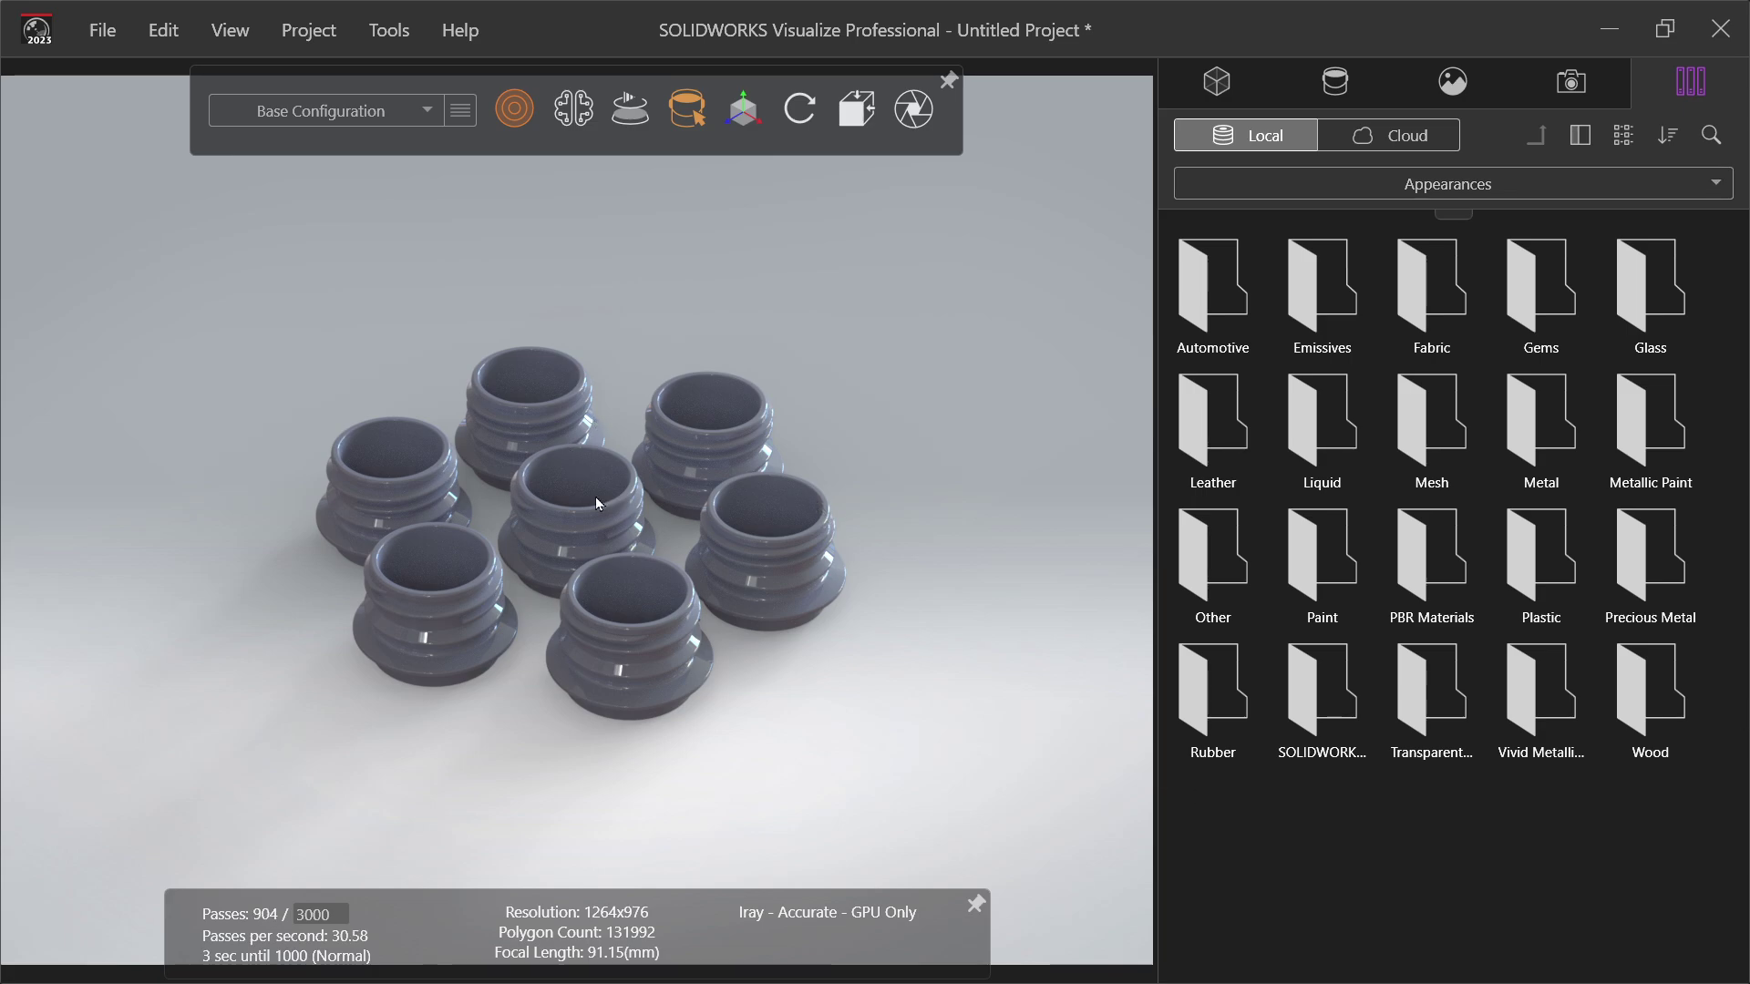
{"action": "mouse_move", "coordinate": [684, 125]}
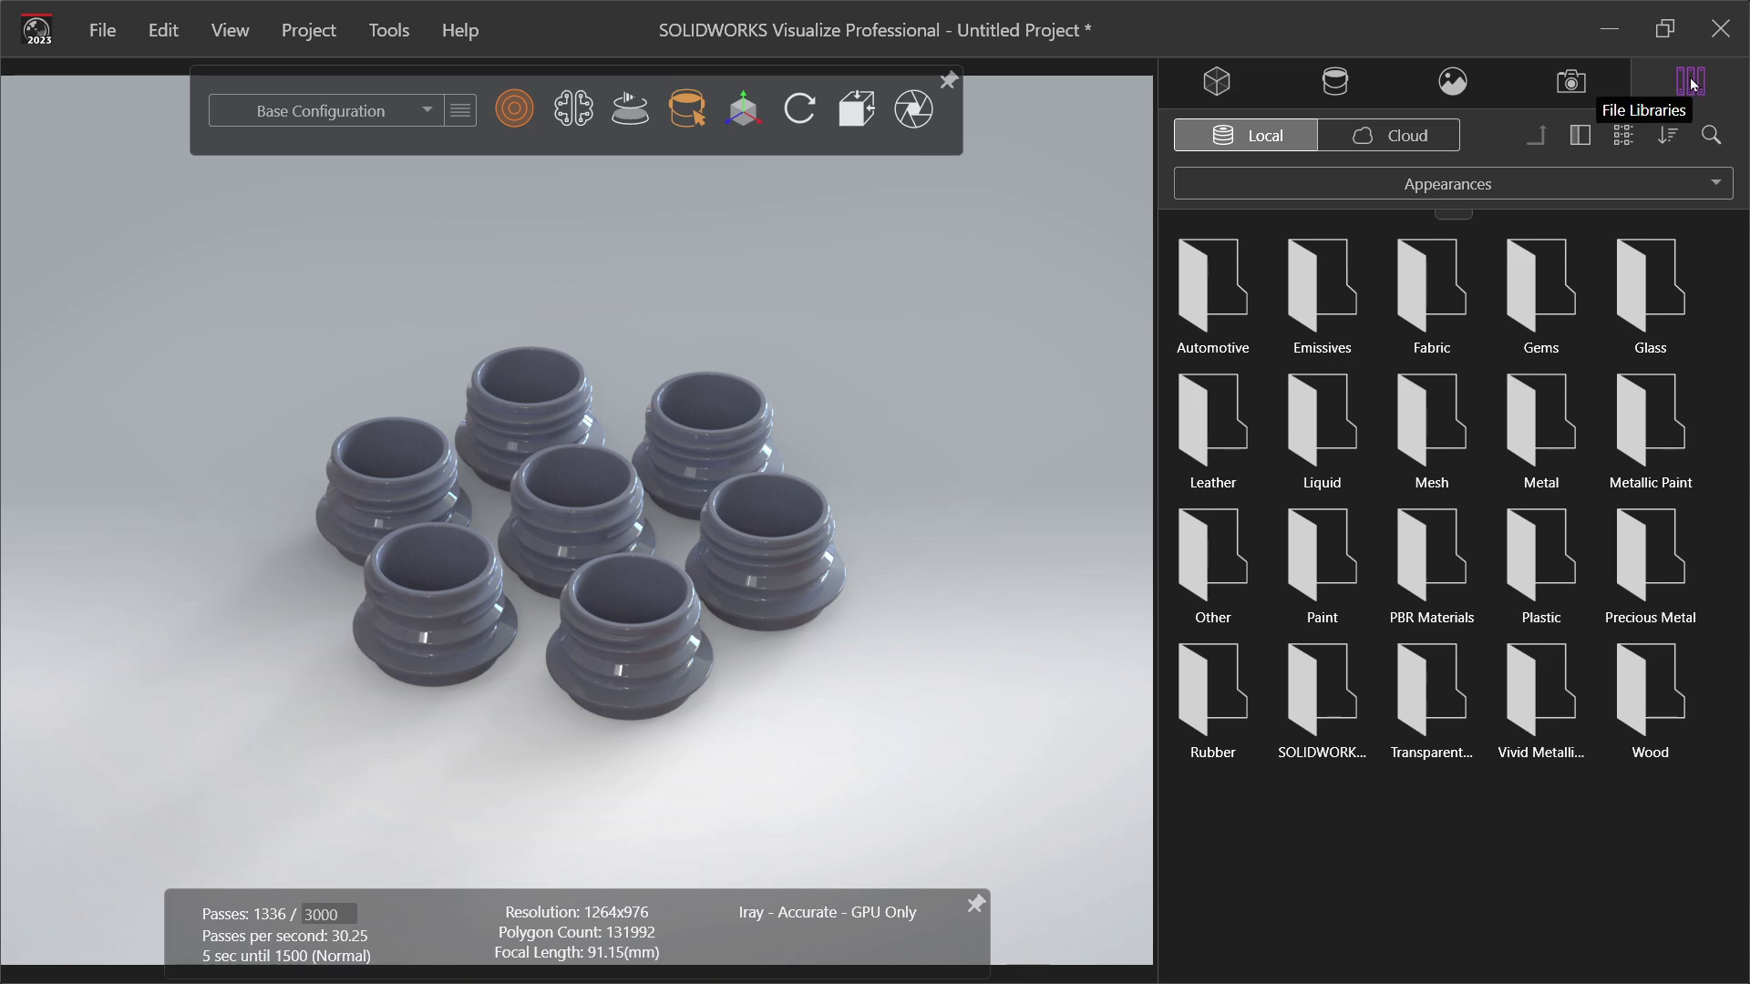
Step: Show the Cloud Glass appearances, from Acid Green to Warm Mirror, under the Appearances category
{"action": "left_click", "coordinate": [1397, 142]}
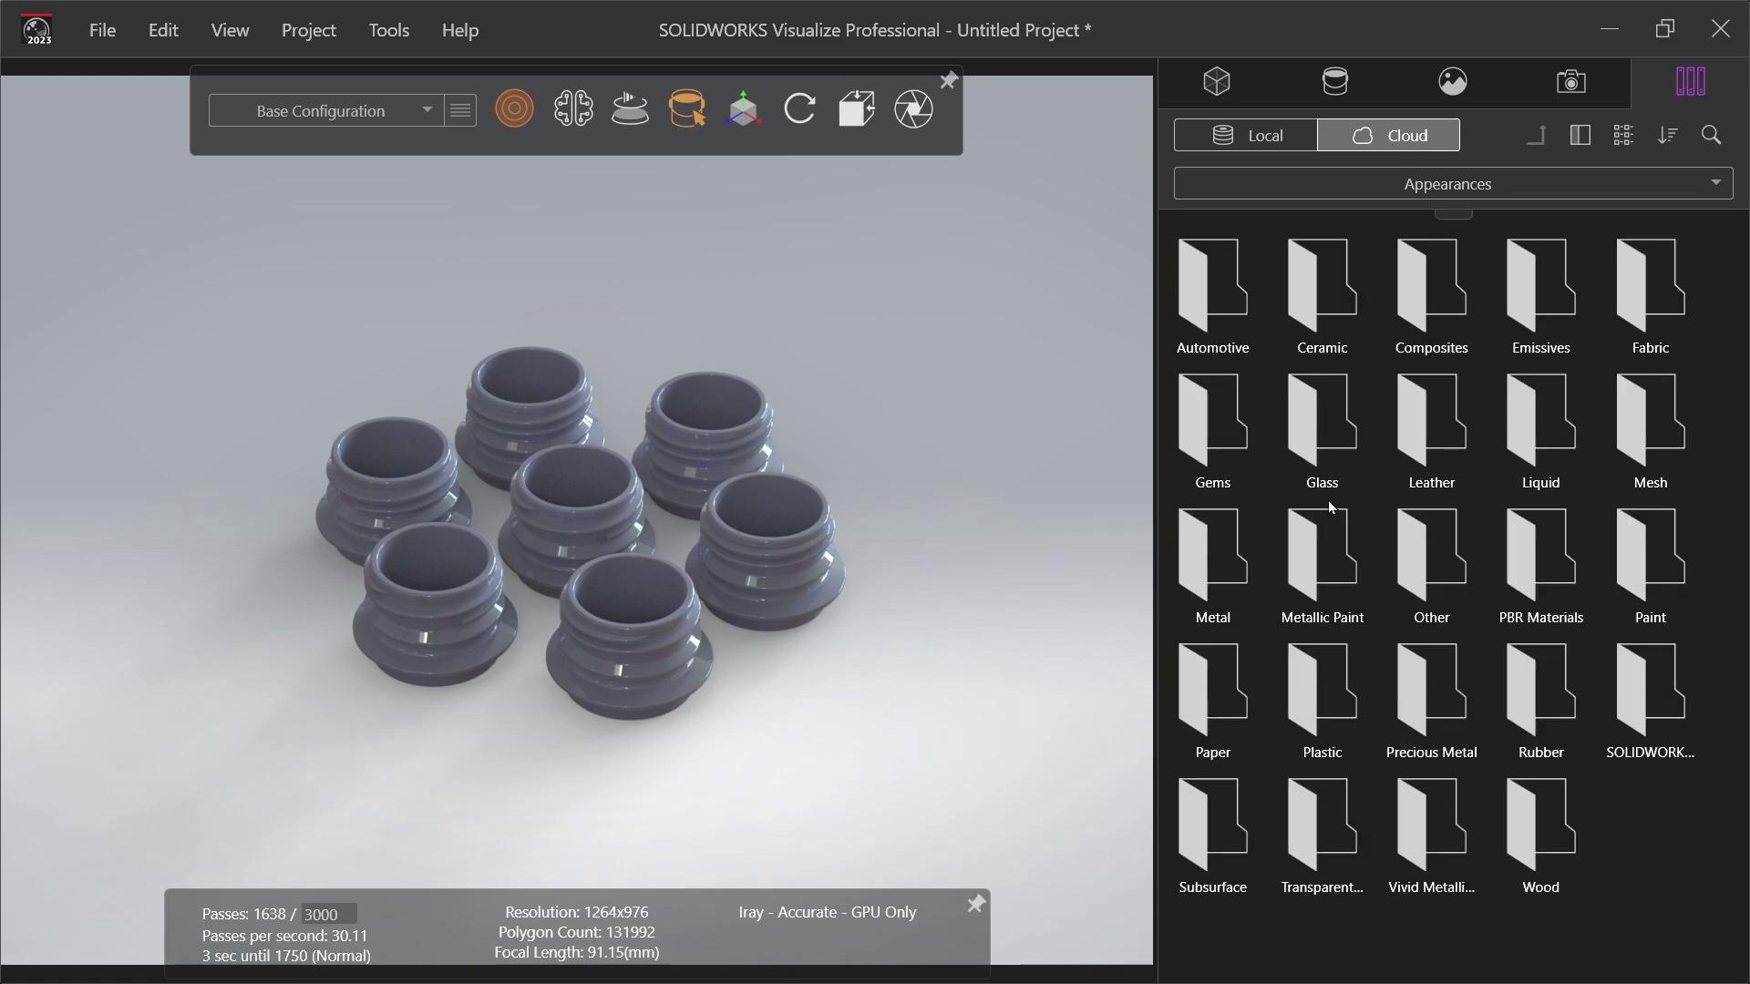
{"action": "double_click", "coordinate": [1323, 415]}
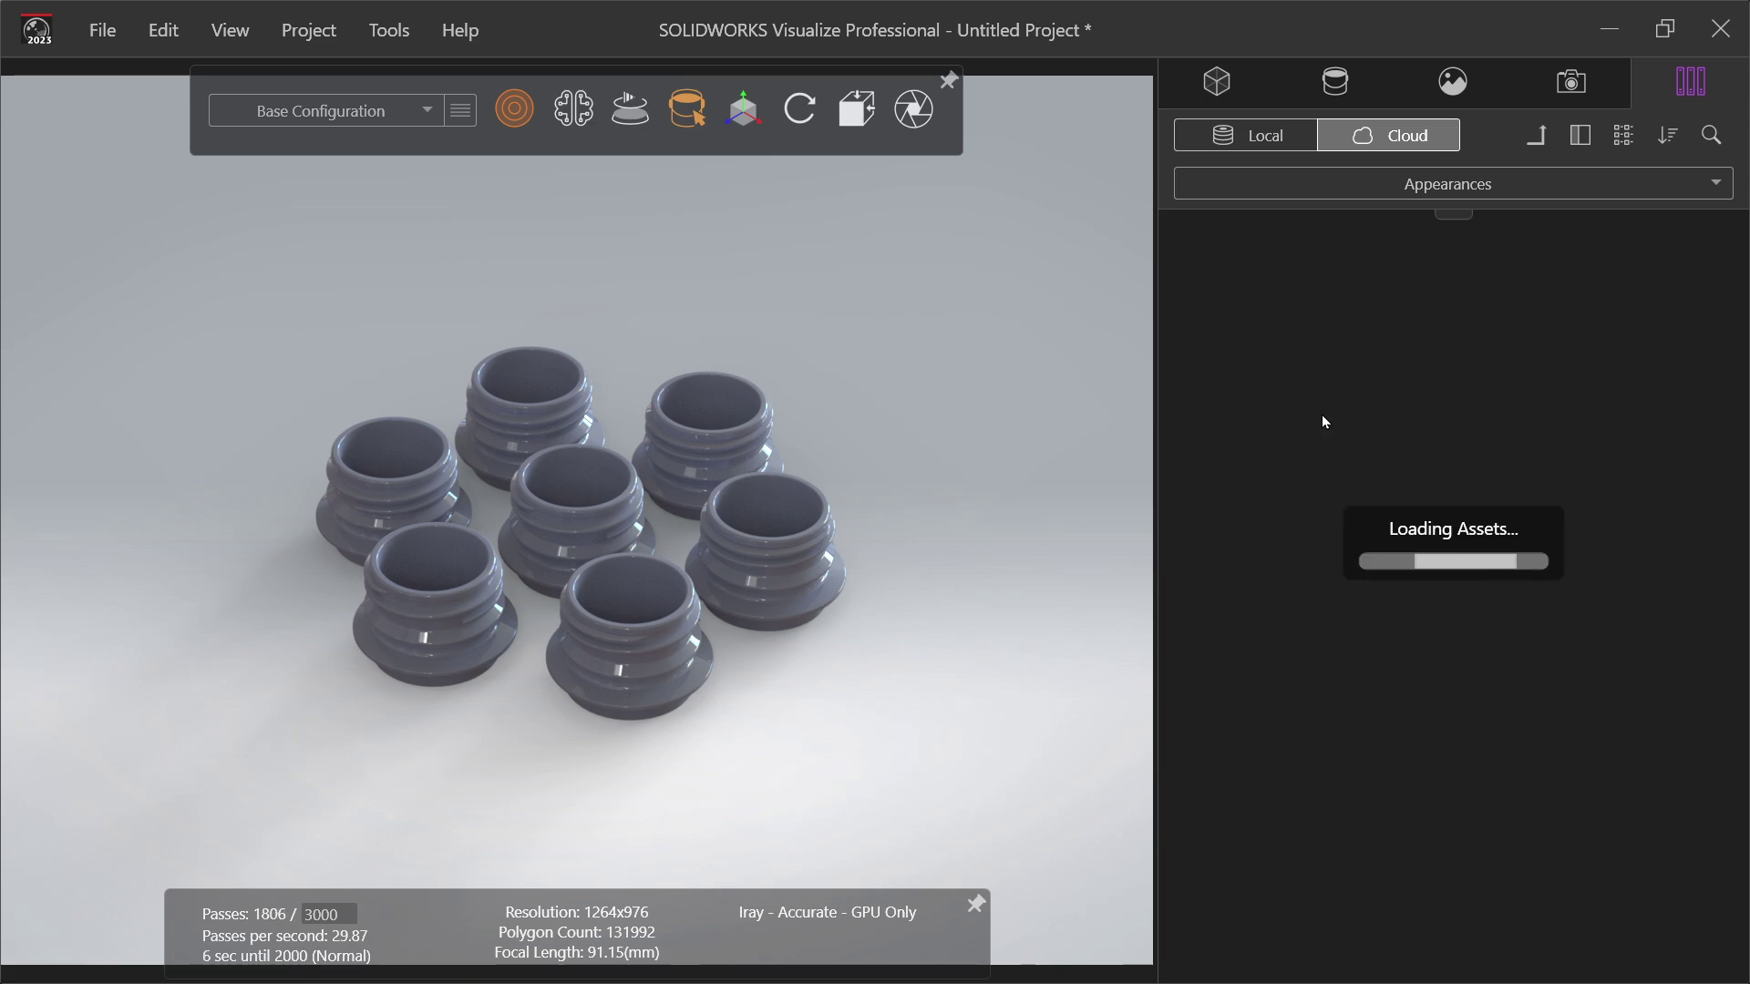
{"action": "left_click", "coordinate": [1454, 188]}
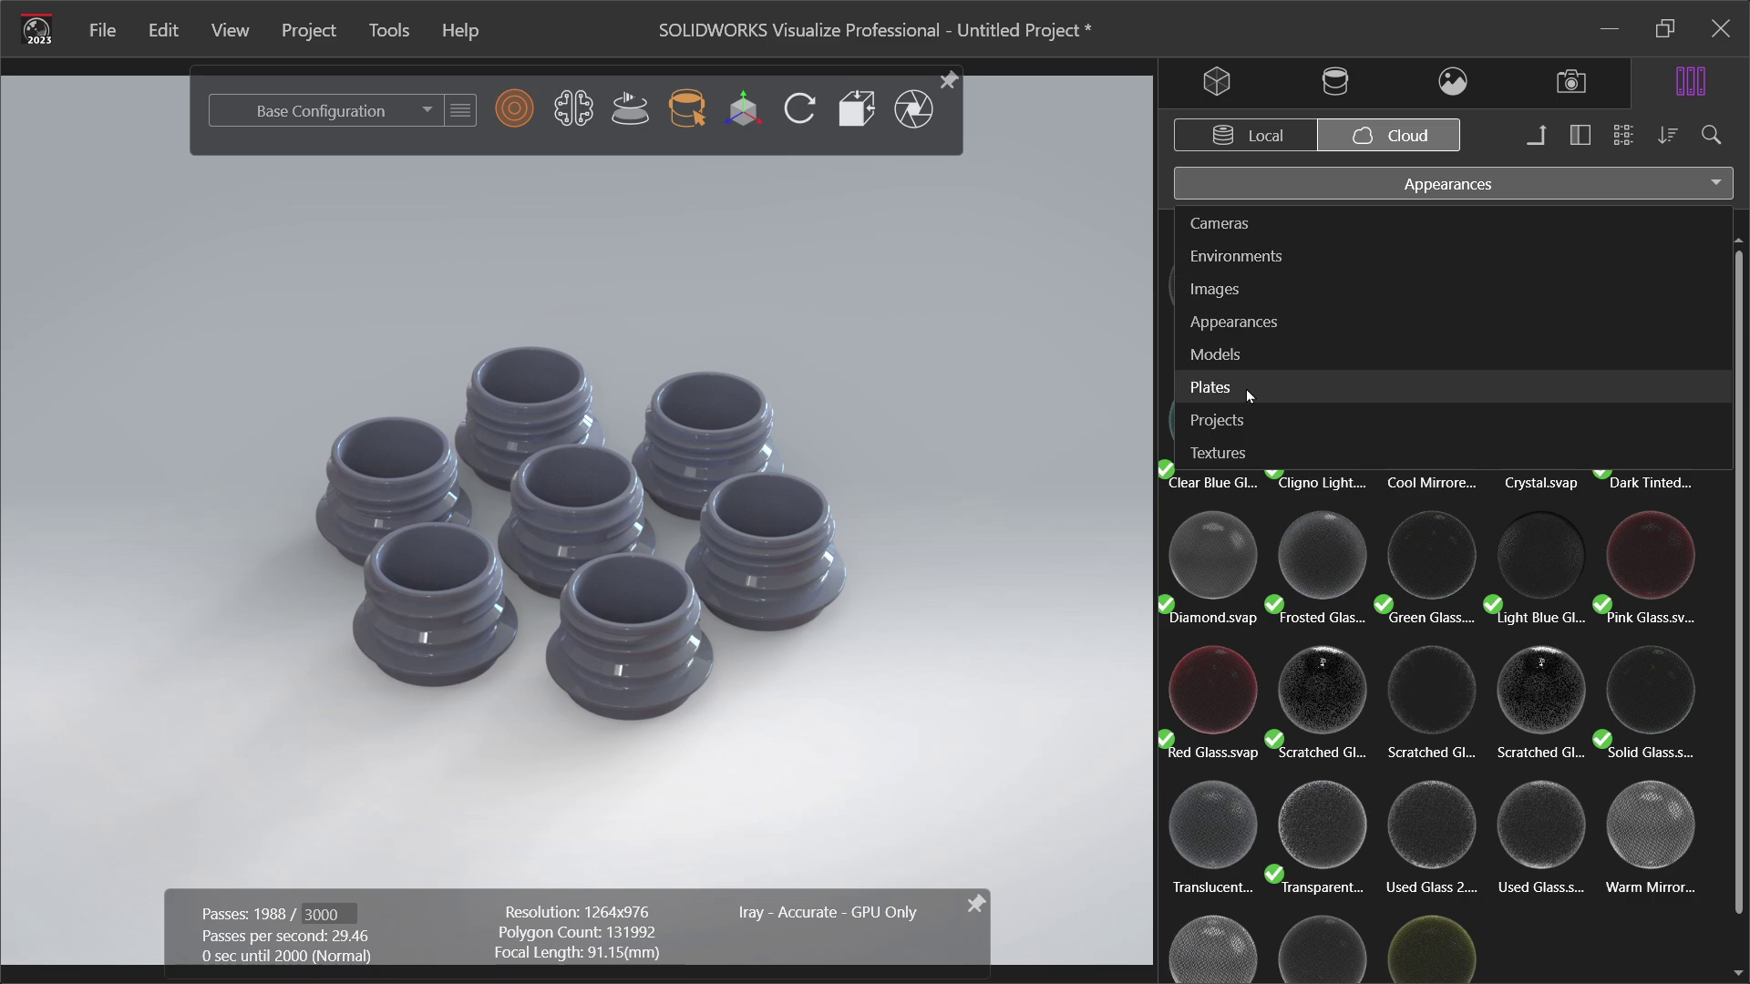
{"action": "left_click", "coordinate": [1459, 187]}
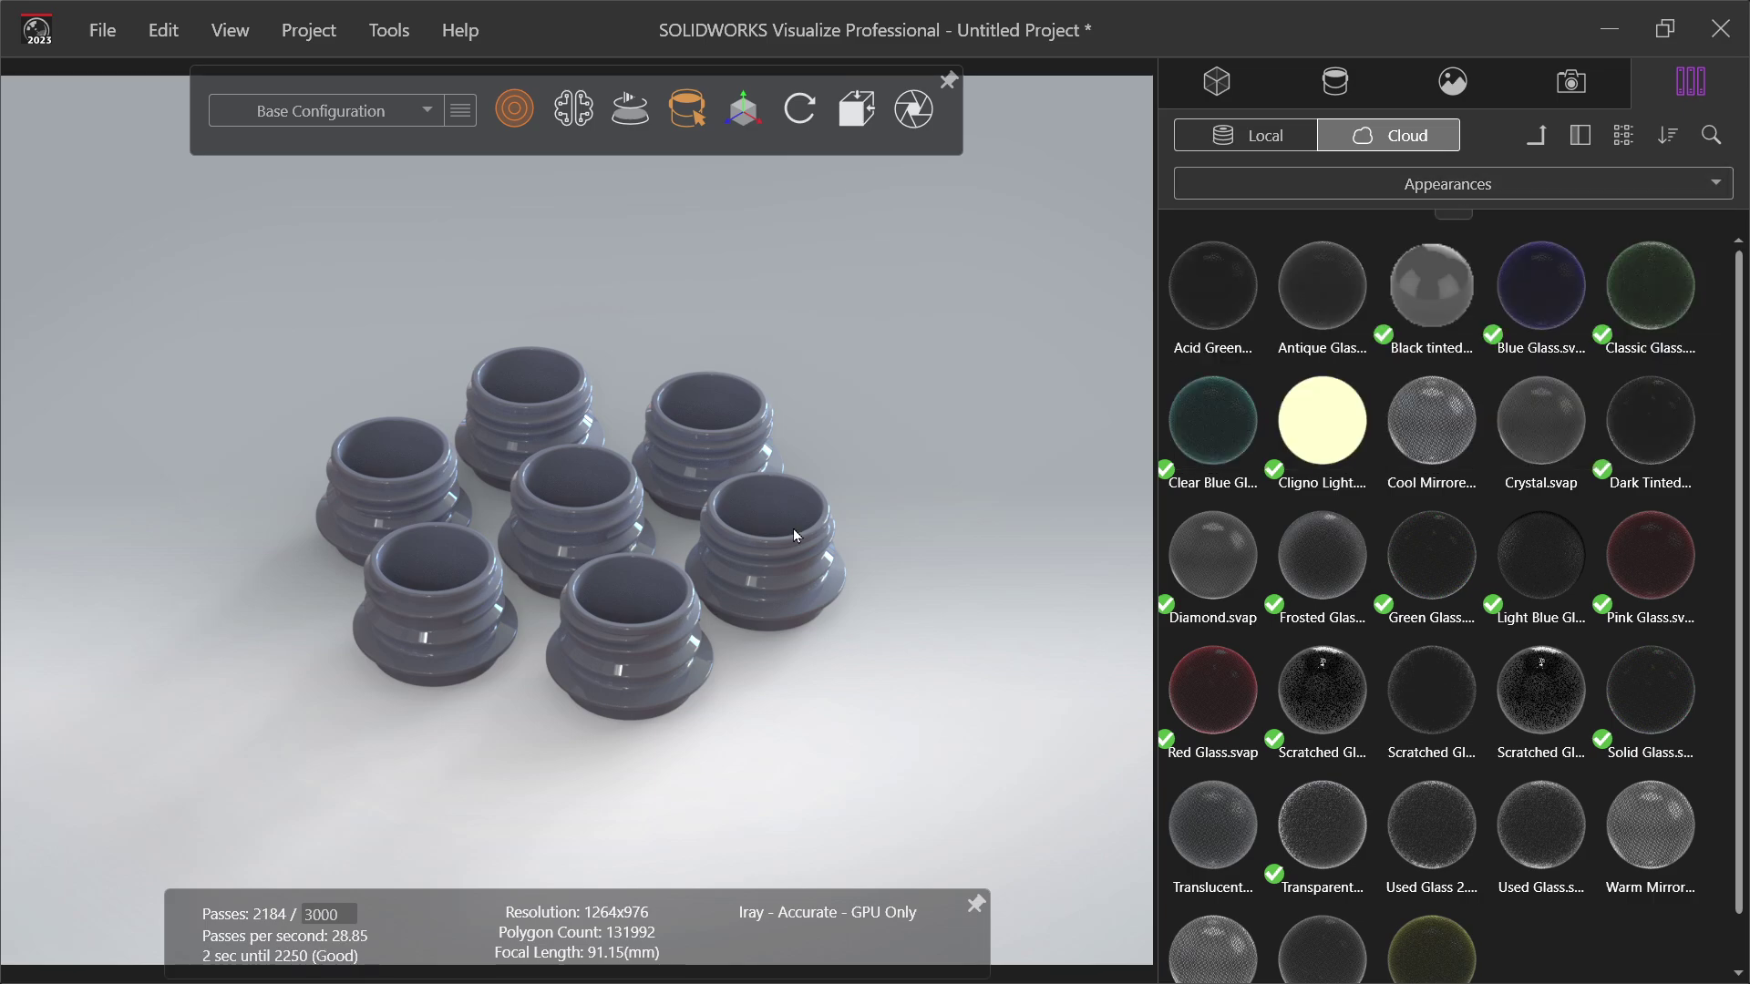
{"action": "mouse_move", "coordinate": [1398, 416]}
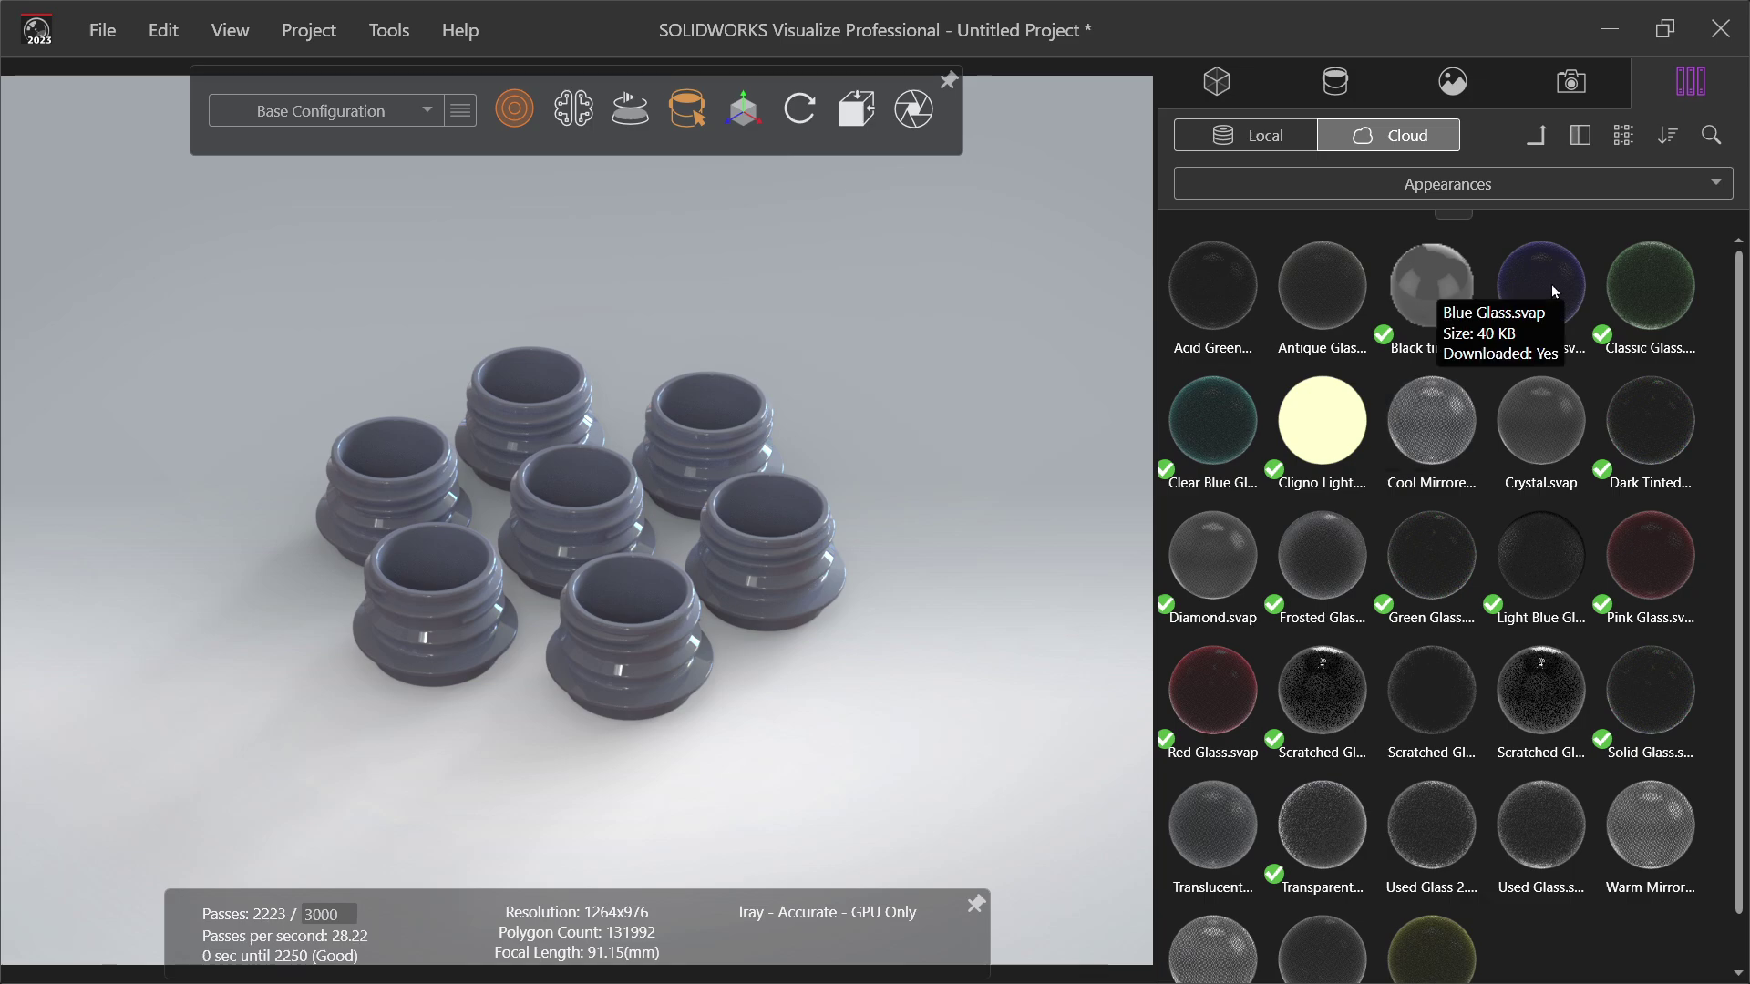
Step: Apply Blue, Clear Blue, Pink, Red, Green, Light Blue and Yellow Glass to separate neck finishes
{"action": "left_click_drag", "start_coordinate": [752, 512], "coordinate": [757, 523]}
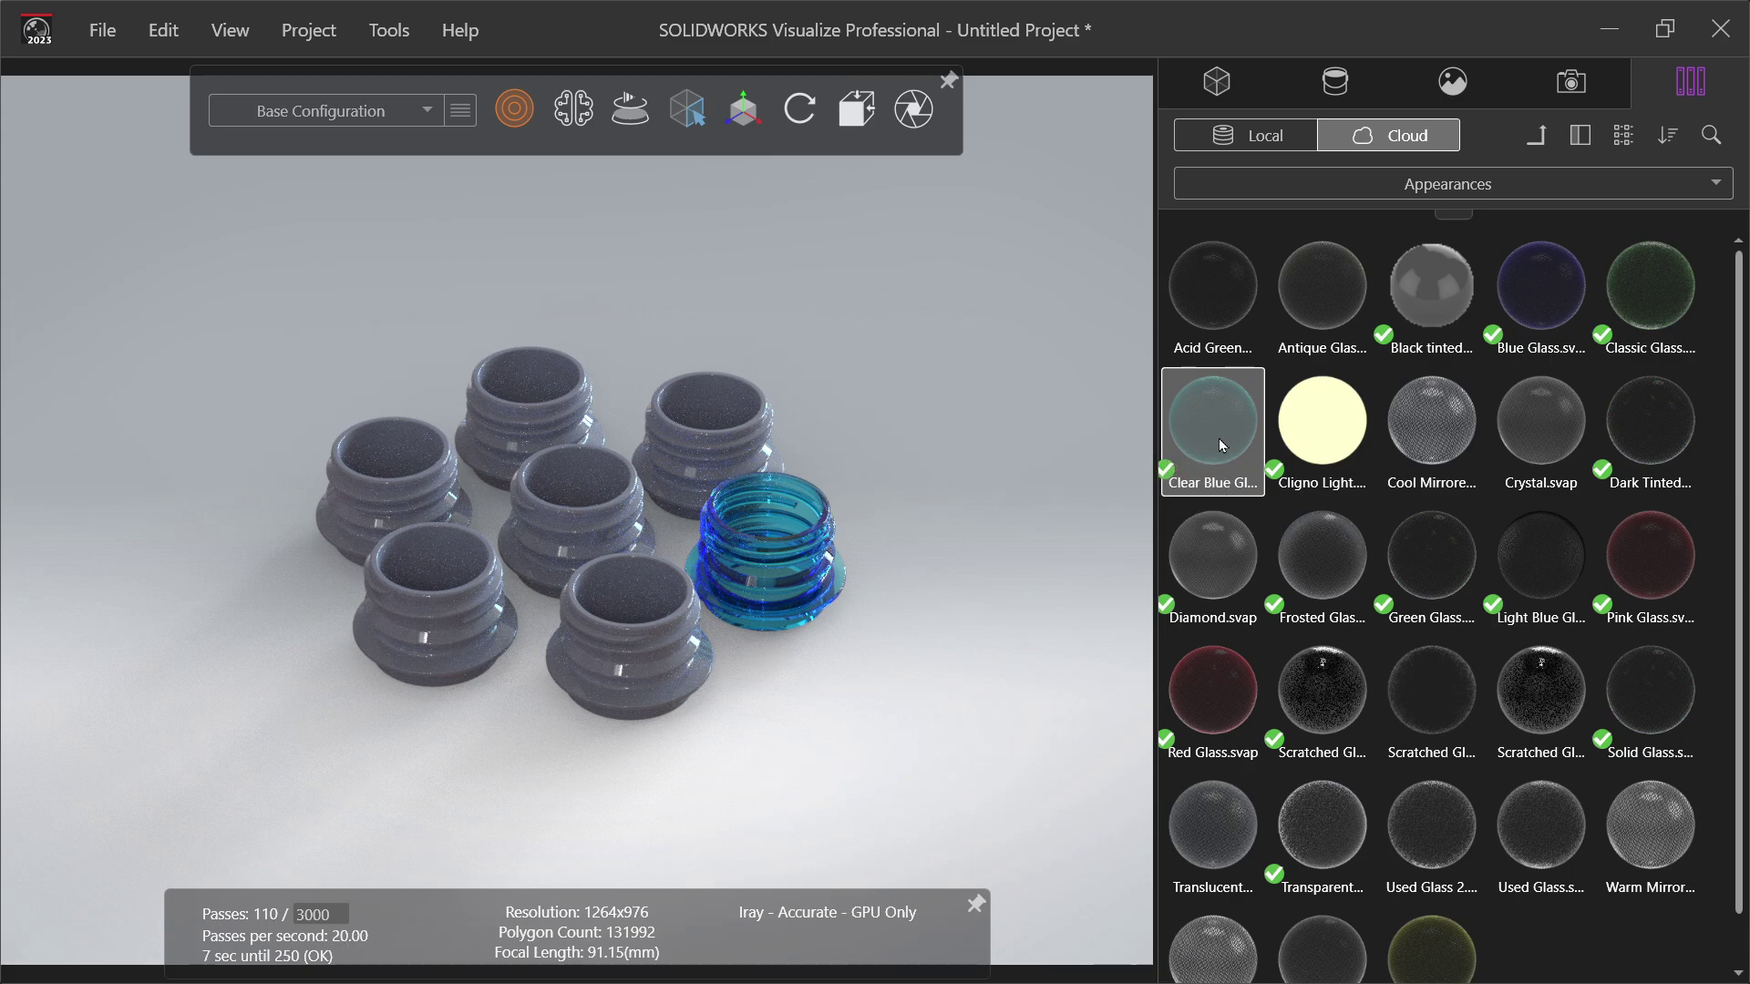
{"action": "left_click_drag", "start_coordinate": [1217, 439], "coordinate": [370, 421]}
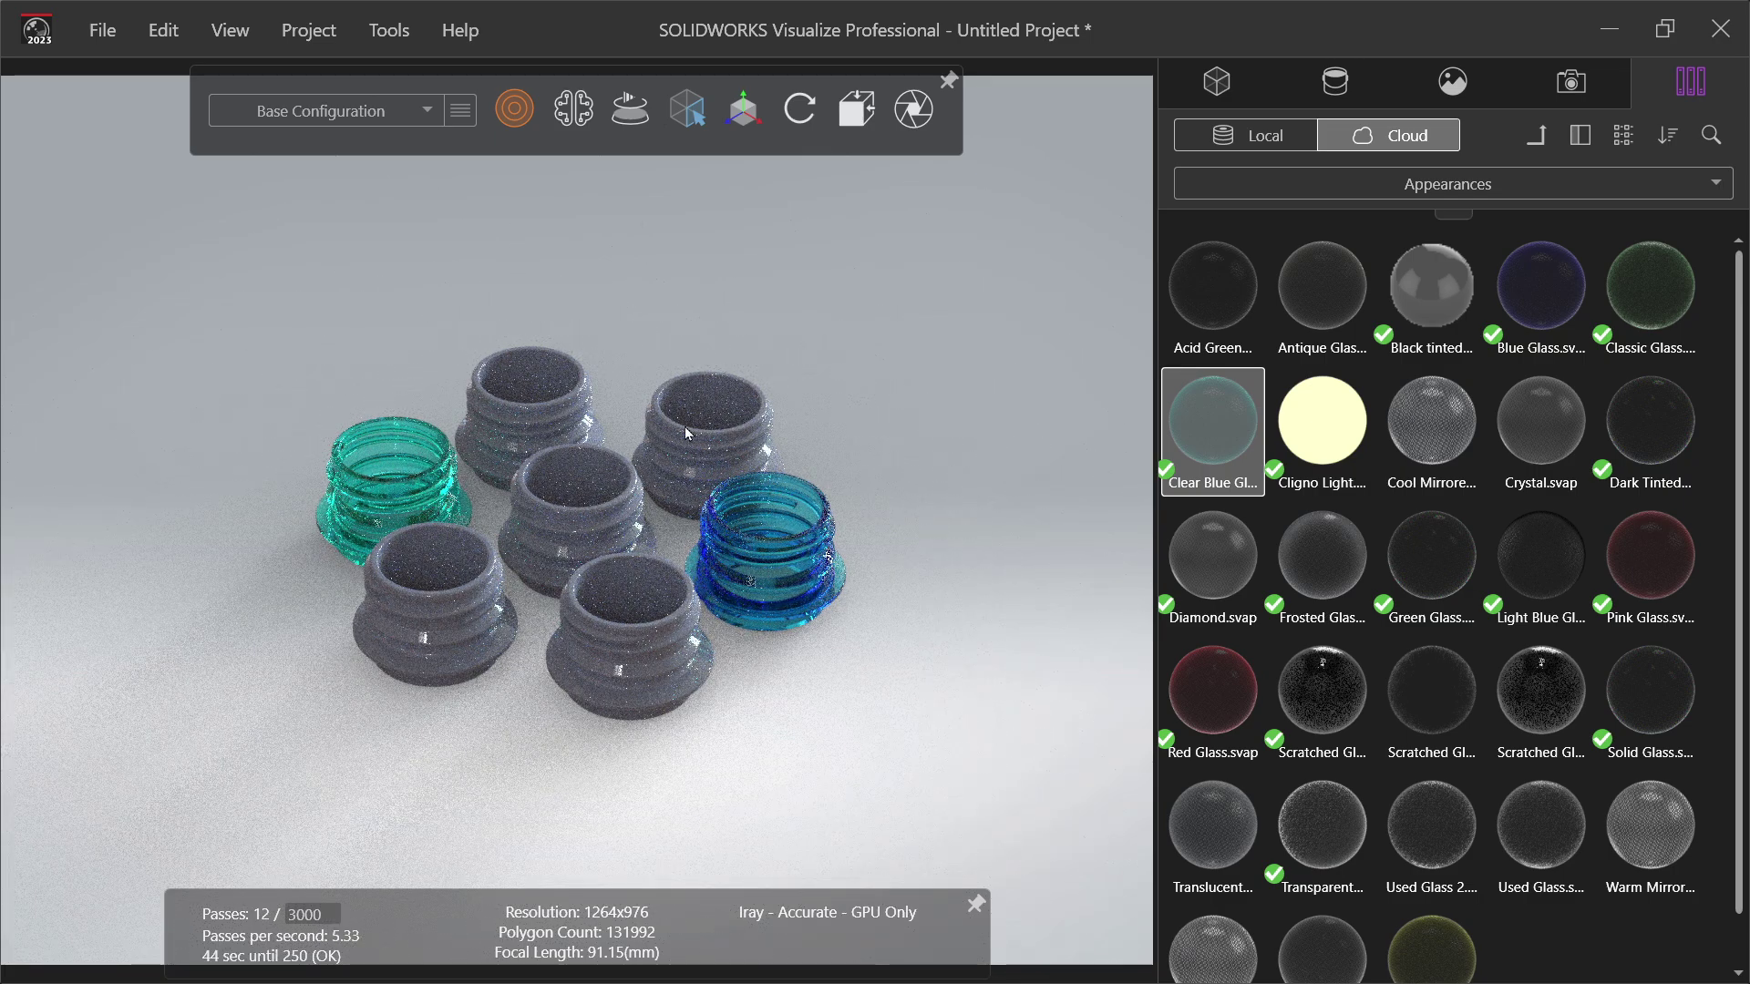
{"action": "mouse_move", "coordinate": [1452, 466]}
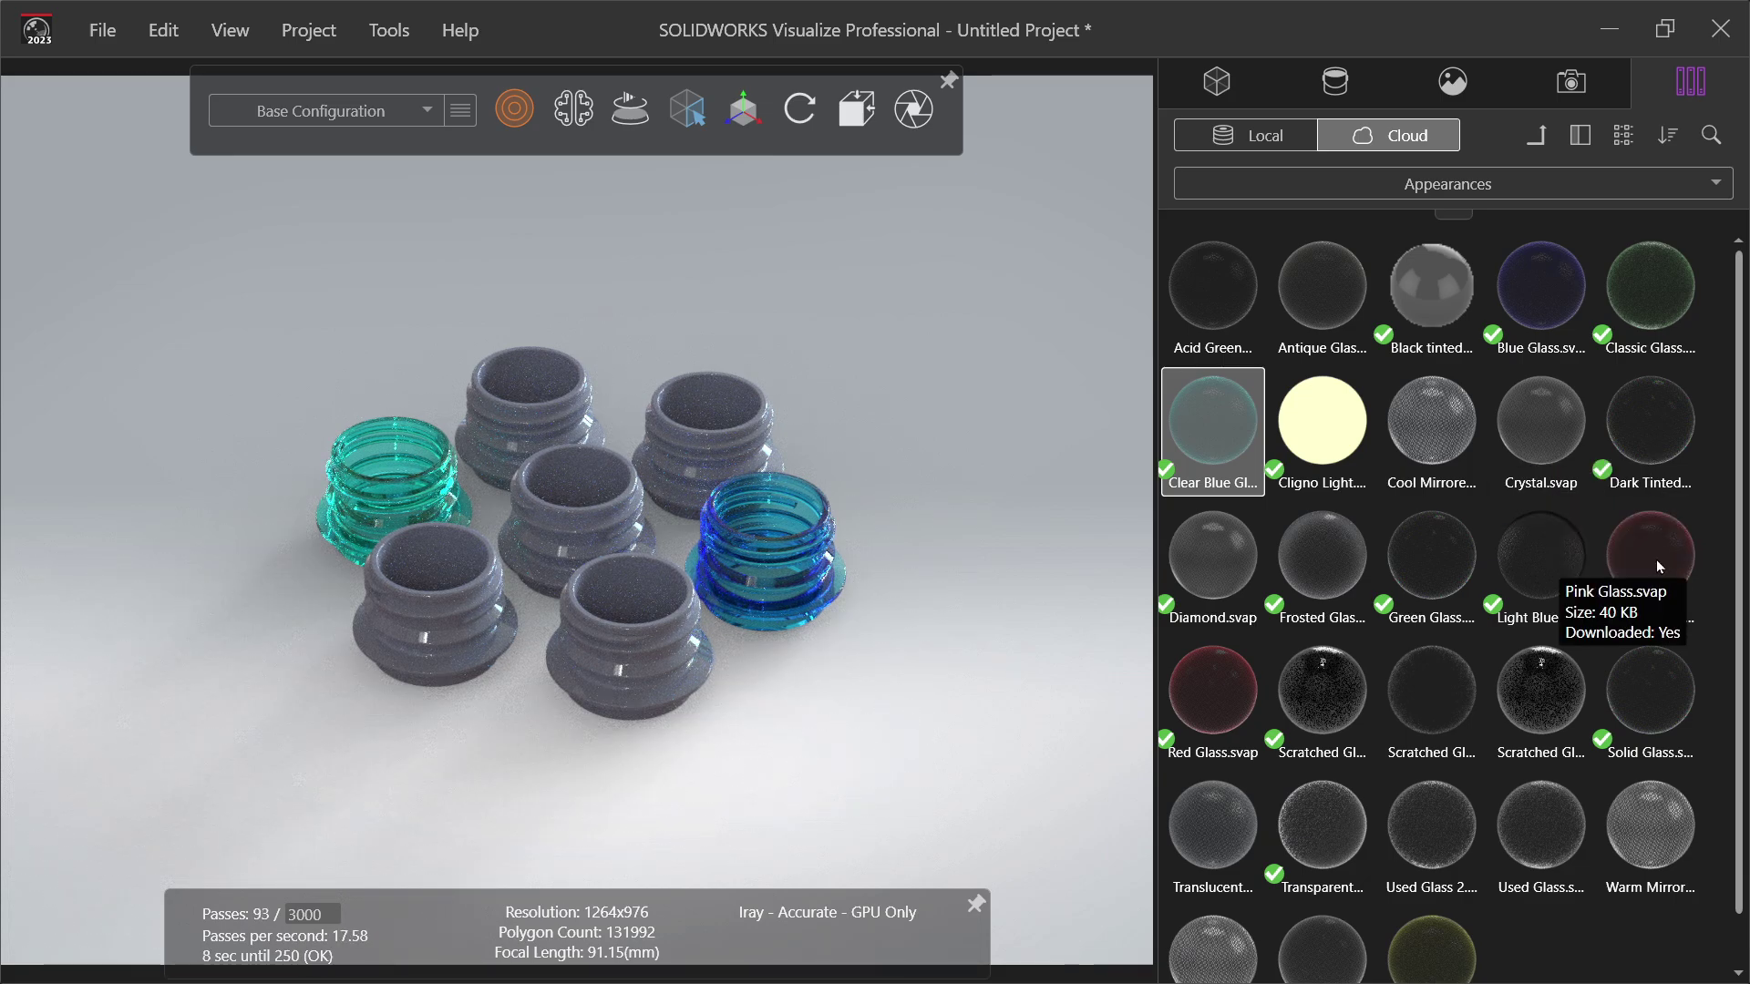
{"action": "left_click_drag", "start_coordinate": [1655, 560], "coordinate": [609, 593]}
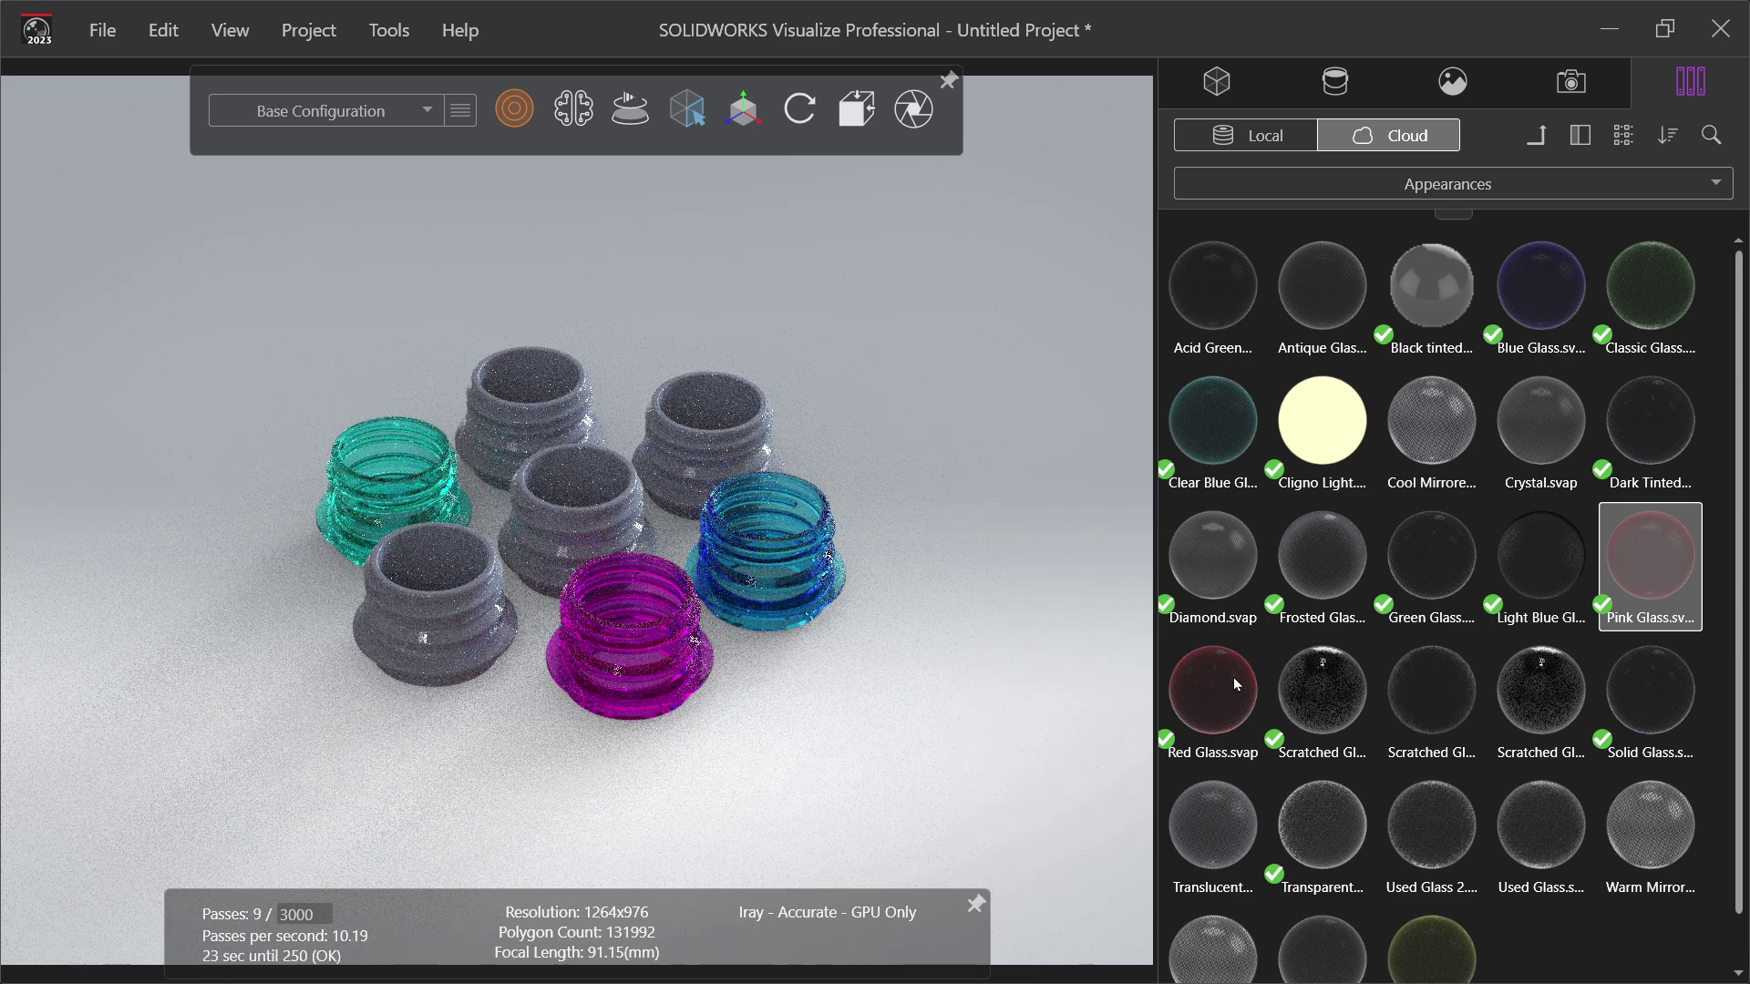
{"action": "left_click_drag", "start_coordinate": [1224, 686], "coordinate": [670, 374]}
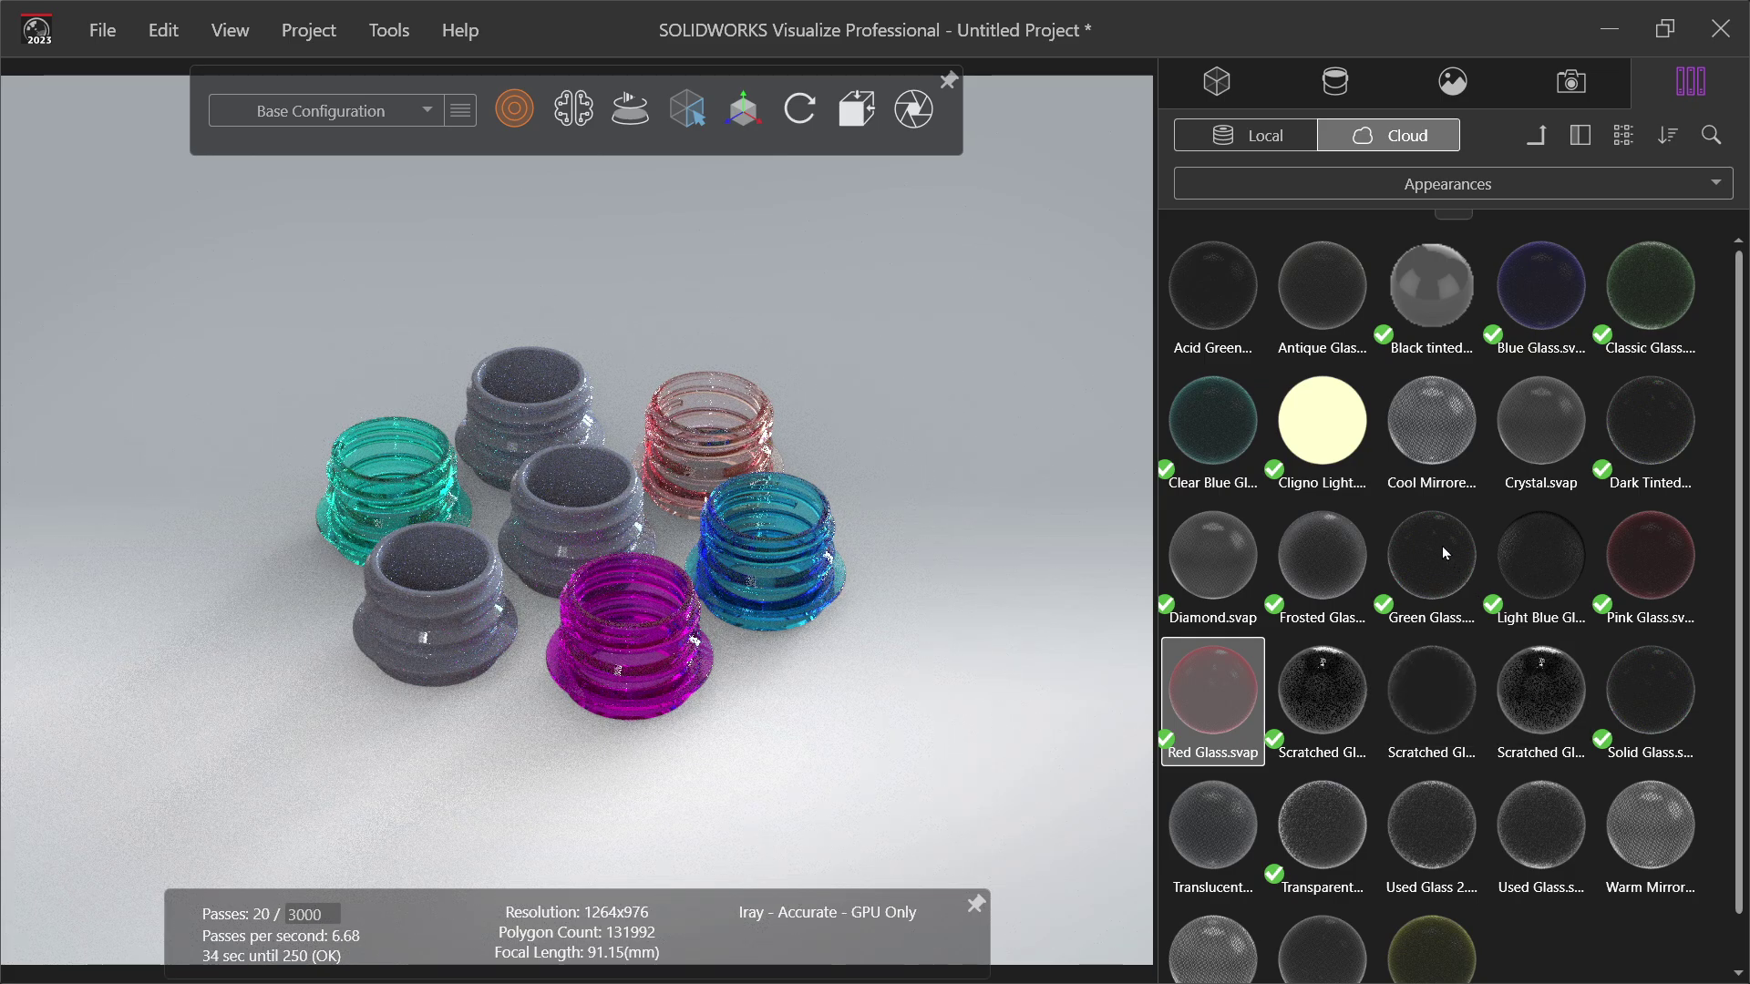
{"action": "left_click_drag", "start_coordinate": [1442, 545], "coordinate": [424, 540]}
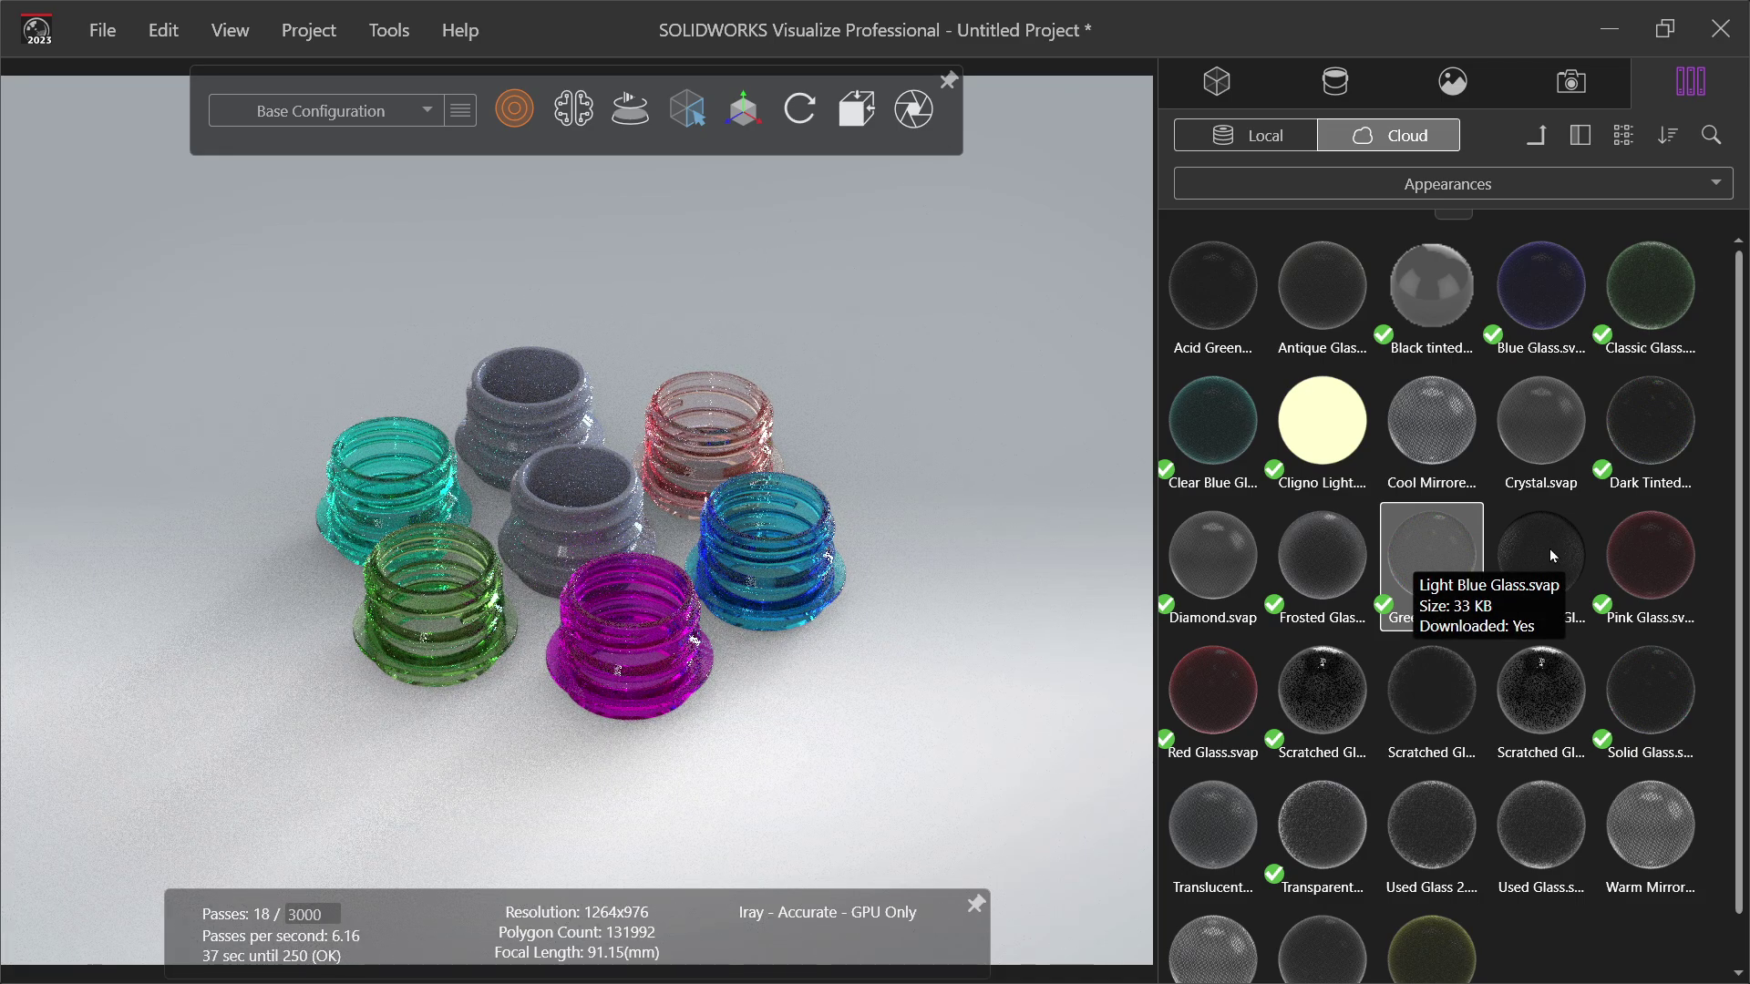
{"action": "left_click_drag", "start_coordinate": [1549, 549], "coordinate": [494, 351]}
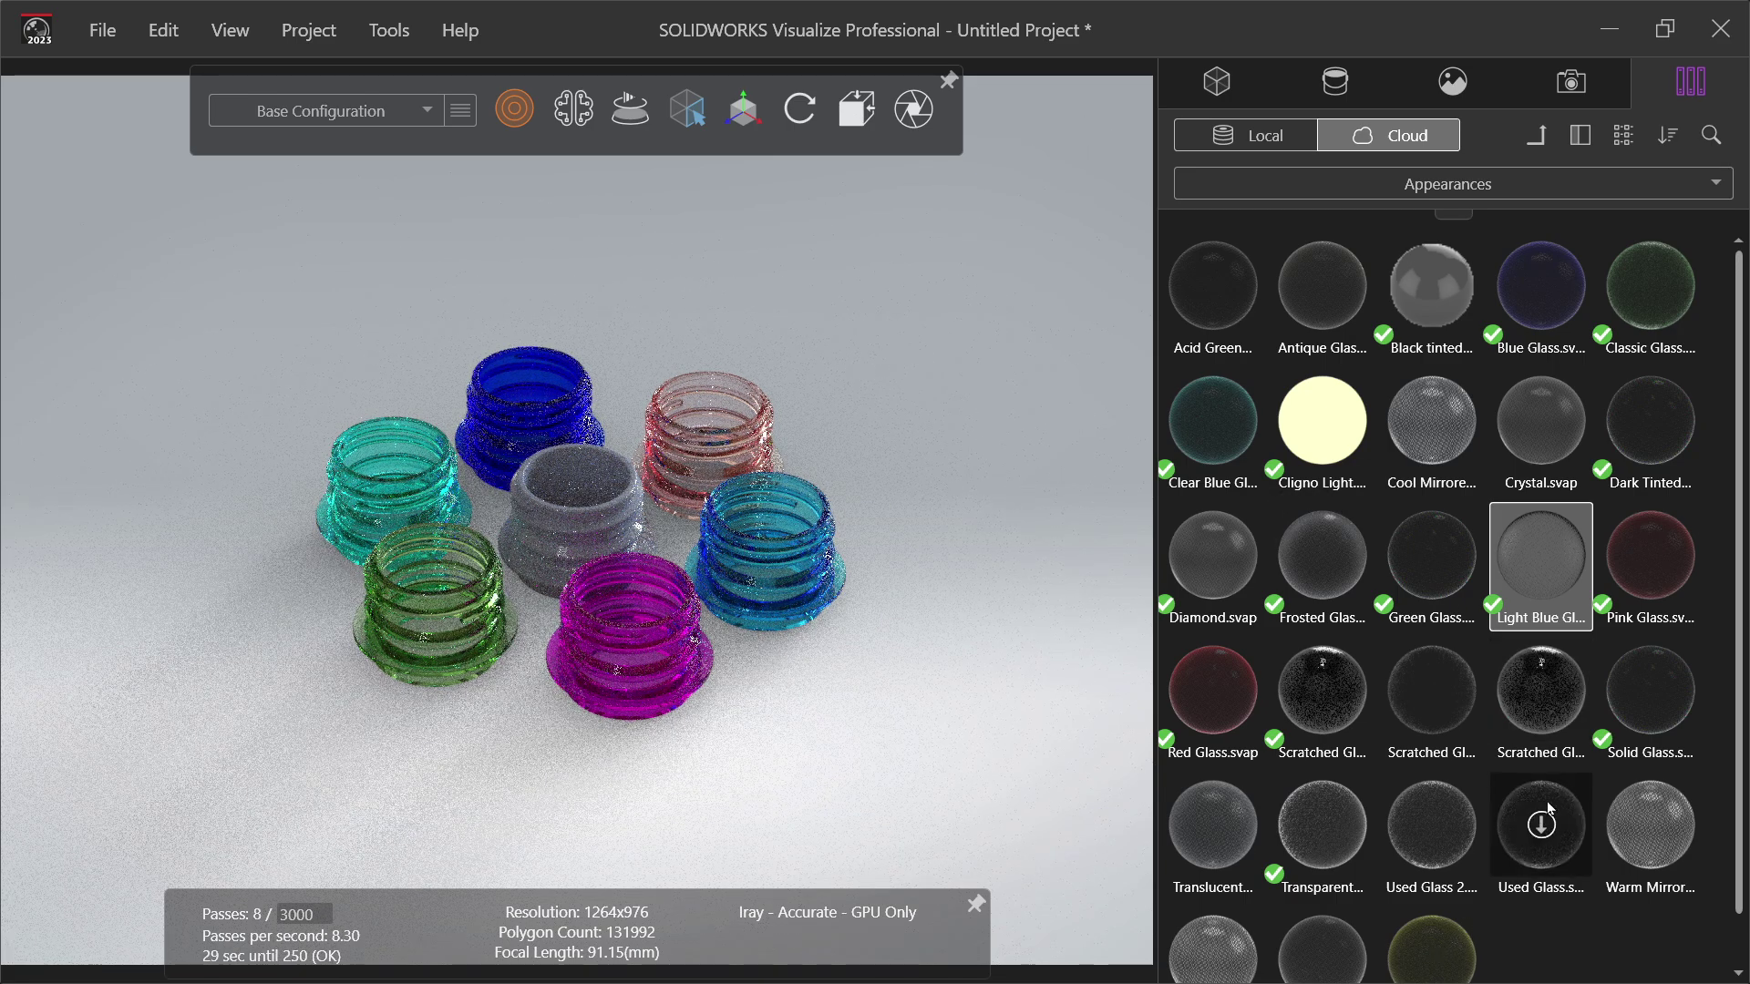
{"action": "scroll", "coordinate": [1550, 801], "scroll_direction": "down", "scroll_amount": 1}
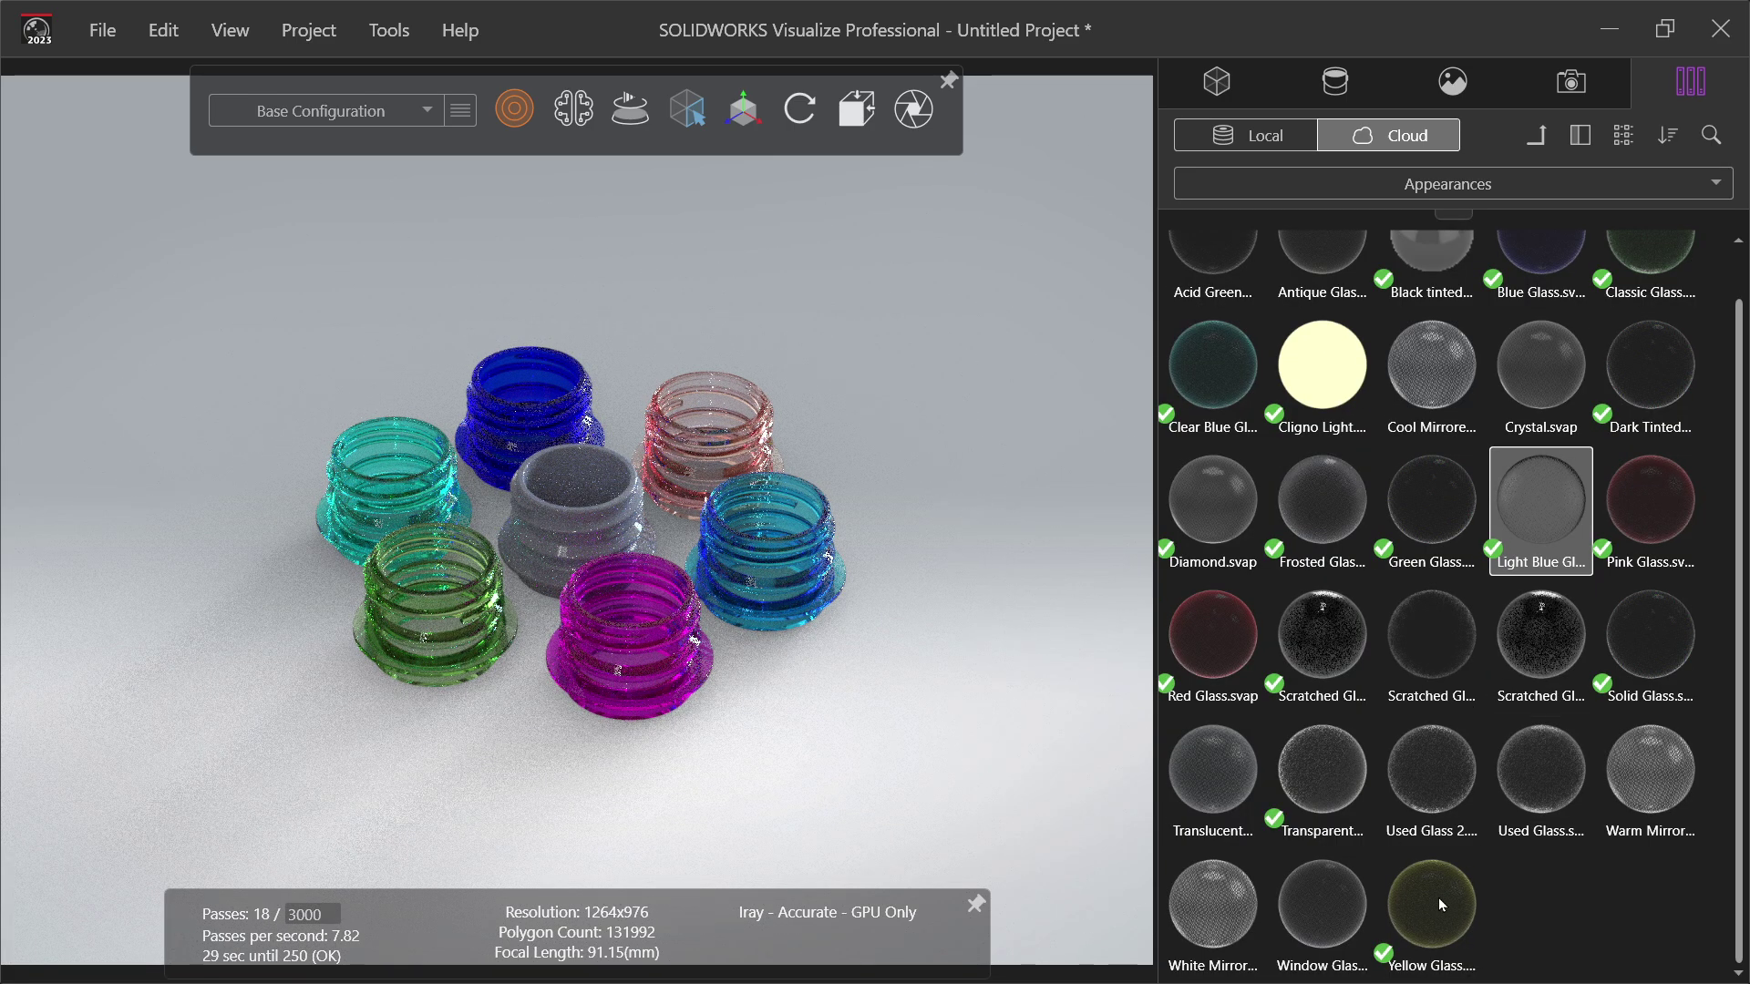
{"action": "left_click_drag", "start_coordinate": [1439, 899], "coordinate": [575, 478]}
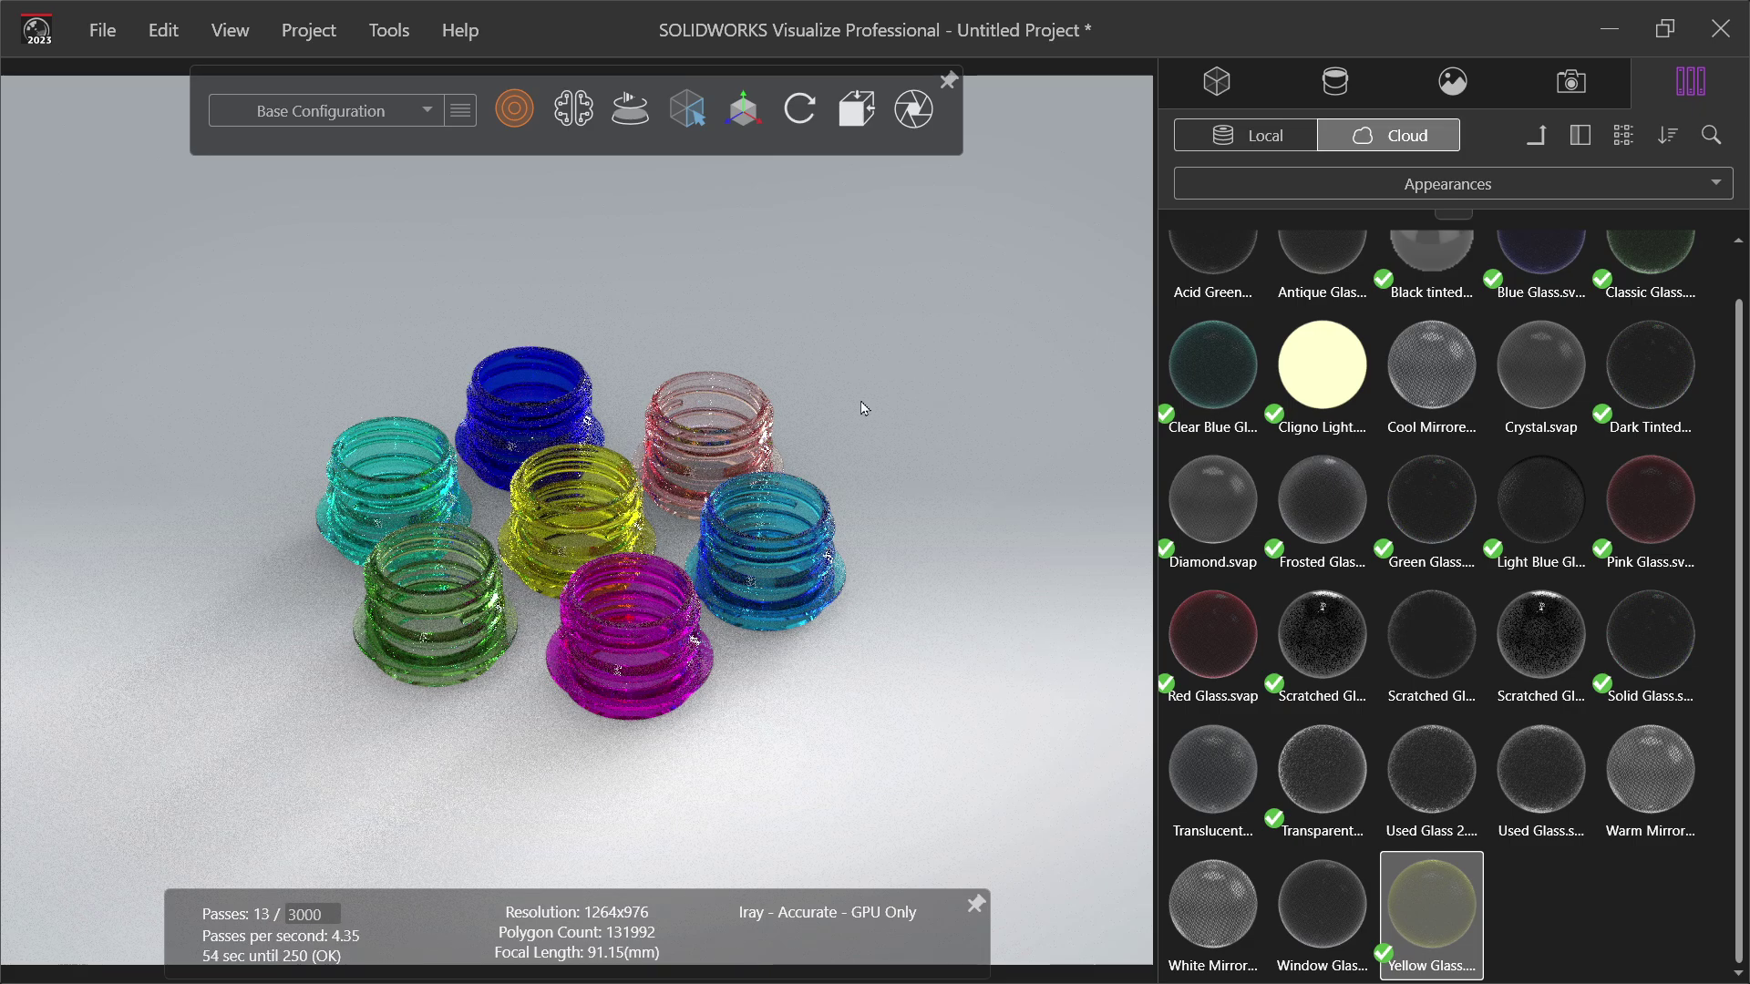
Step: Expand Assem1 > LocalLPattern1-6 in the model tree and select the Neck Finish 28 PCO 1881 PET-2 part
{"action": "left_click", "coordinate": [1542, 137]}
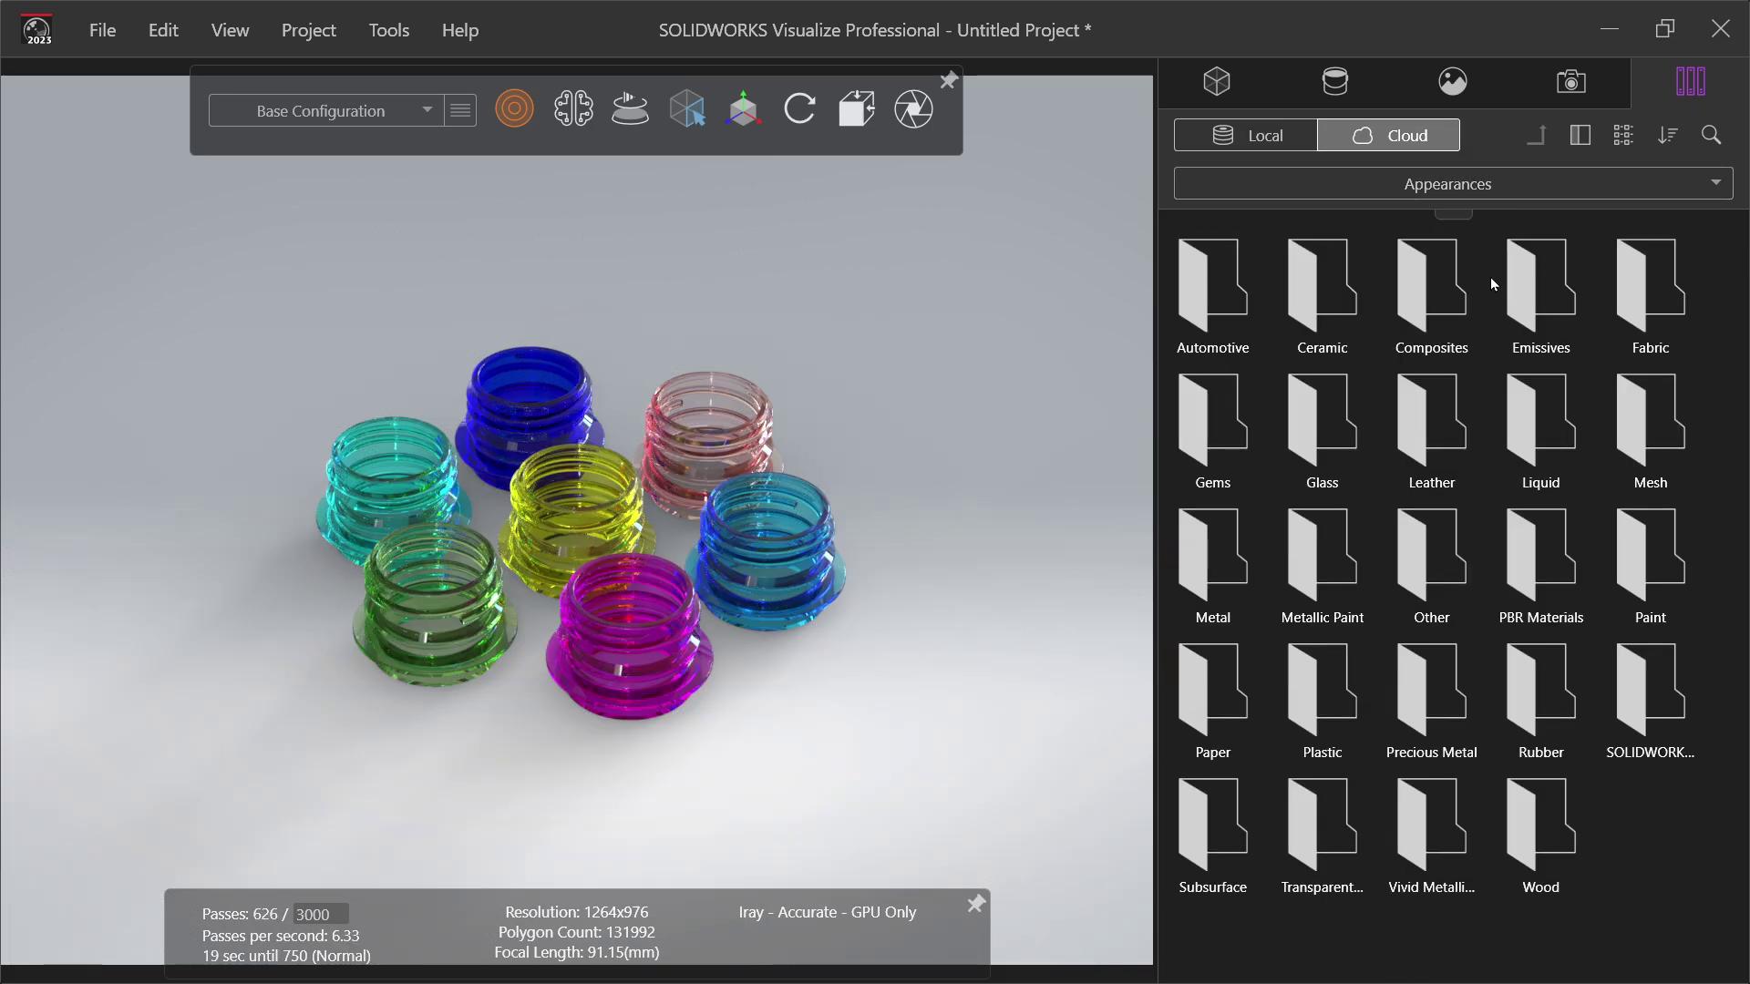
{"action": "left_click", "coordinate": [1216, 83]}
{"action": "left_click", "coordinate": [1176, 187]}
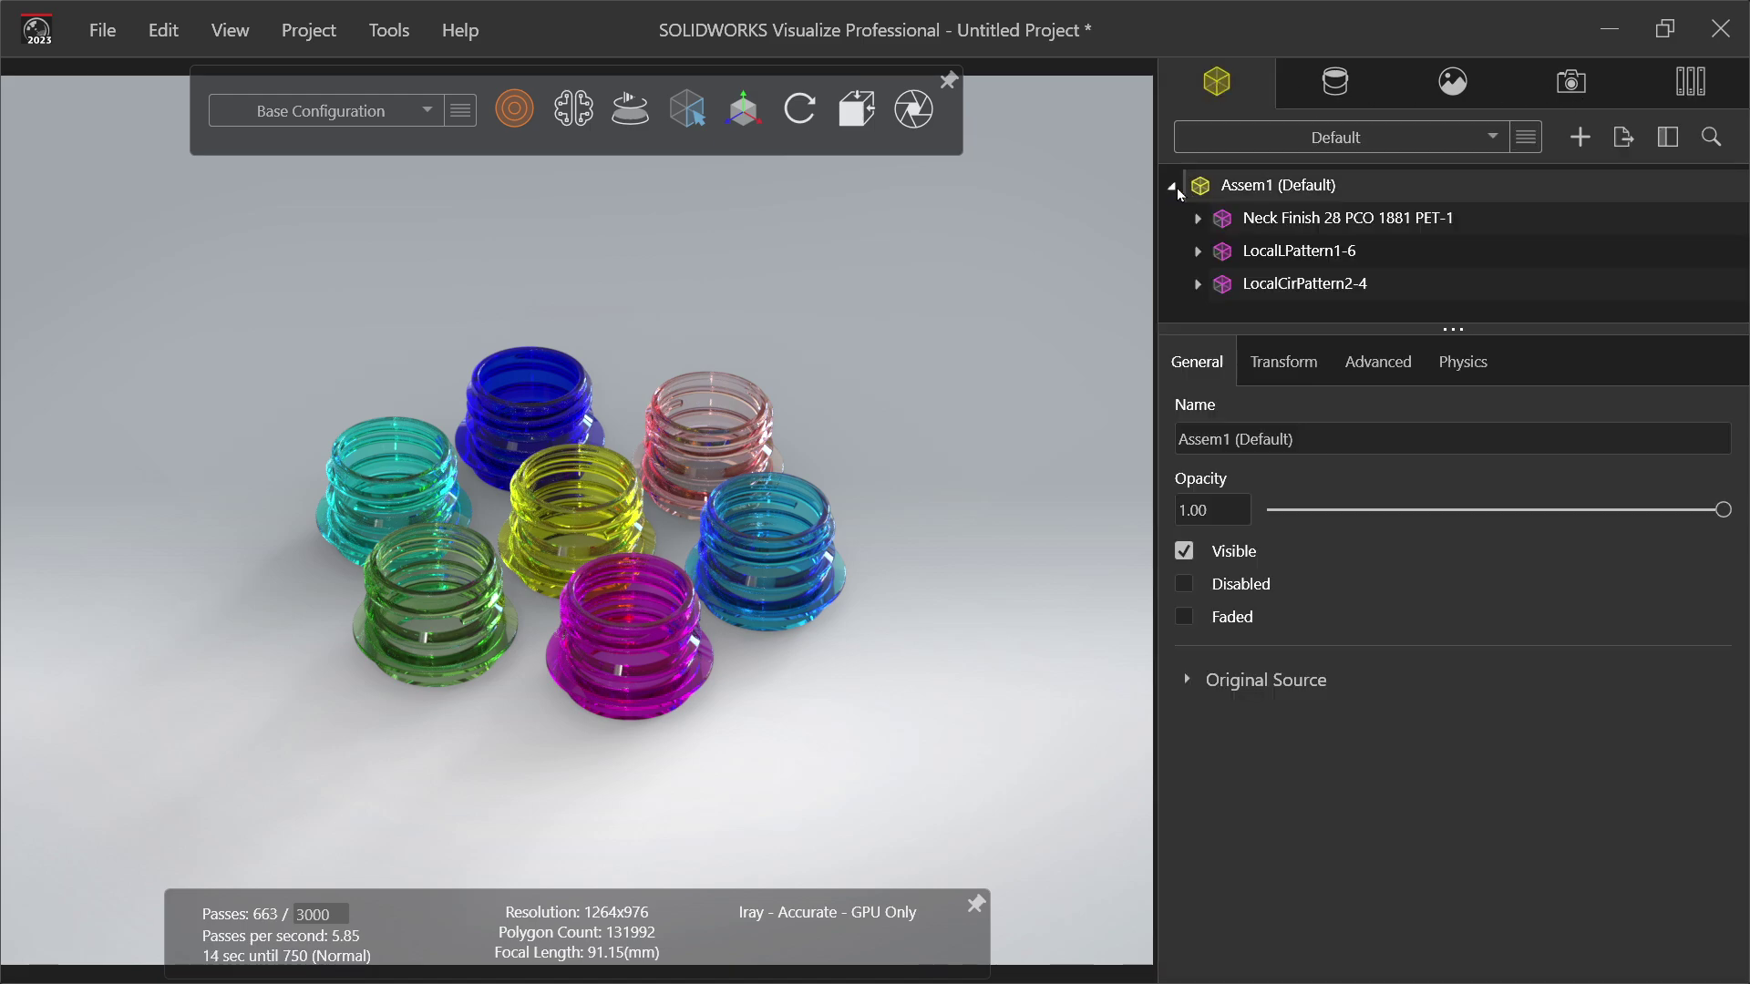
{"action": "left_click_drag", "start_coordinate": [1287, 325], "coordinate": [1287, 410]}
{"action": "left_click", "coordinate": [1198, 251]}
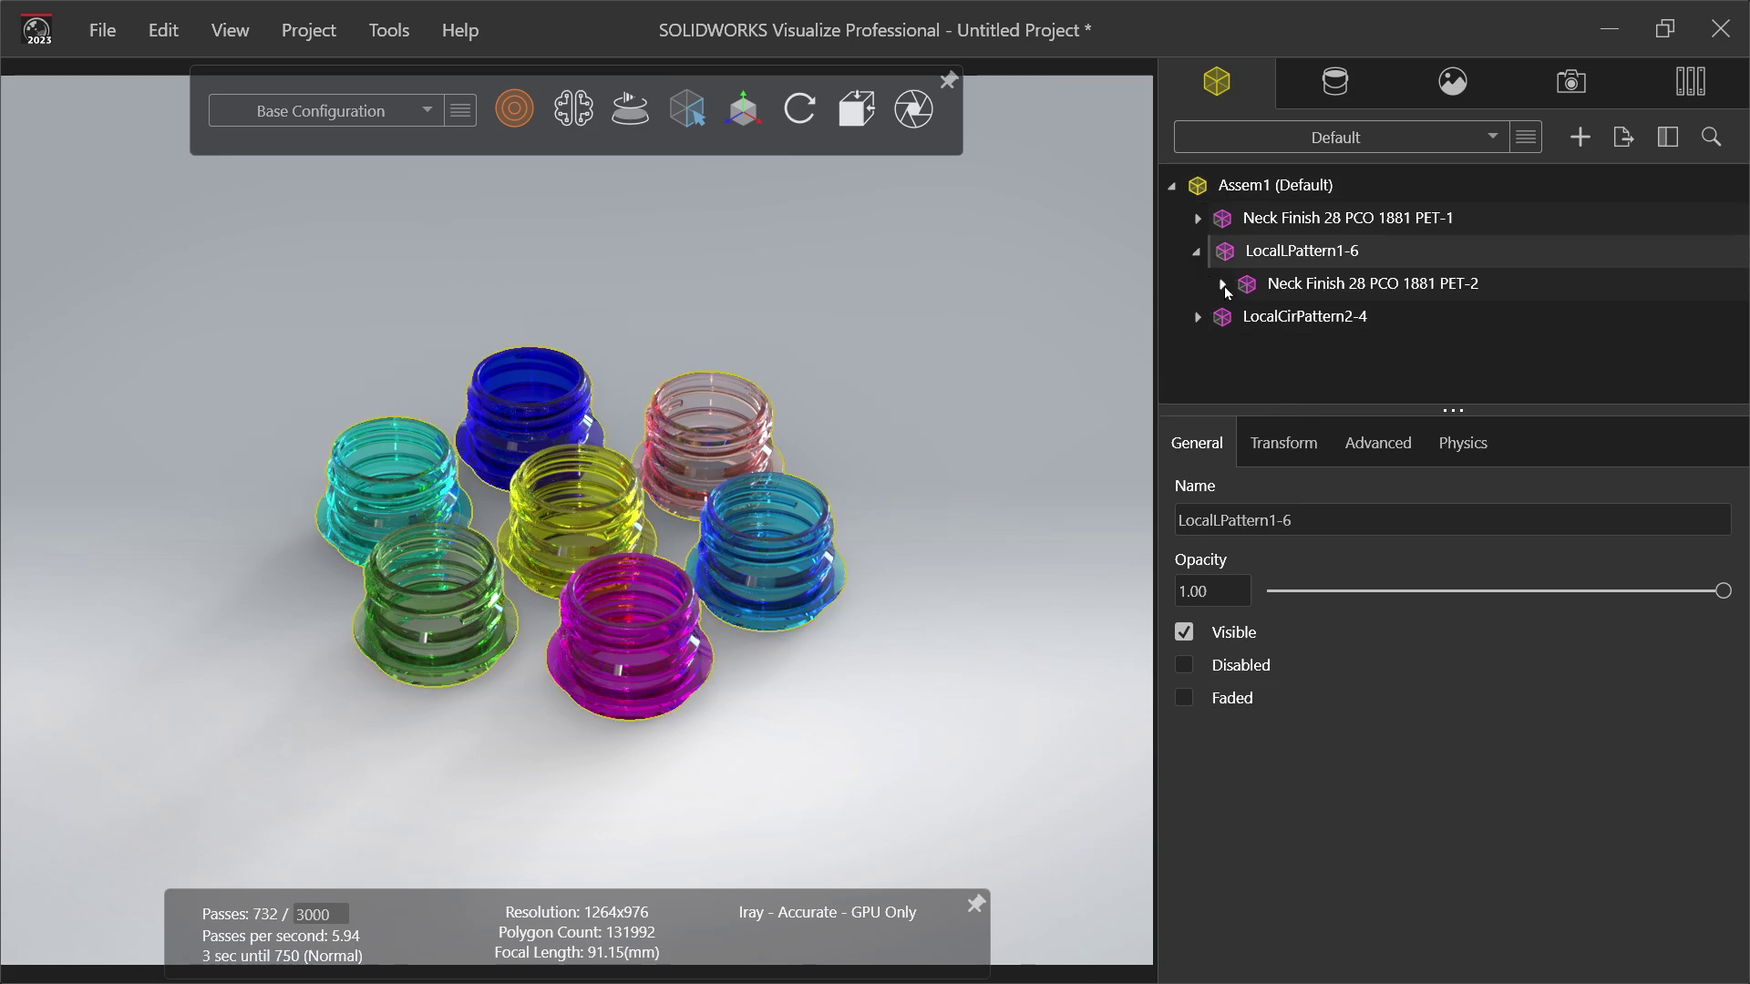
{"action": "left_click", "coordinate": [1223, 284]}
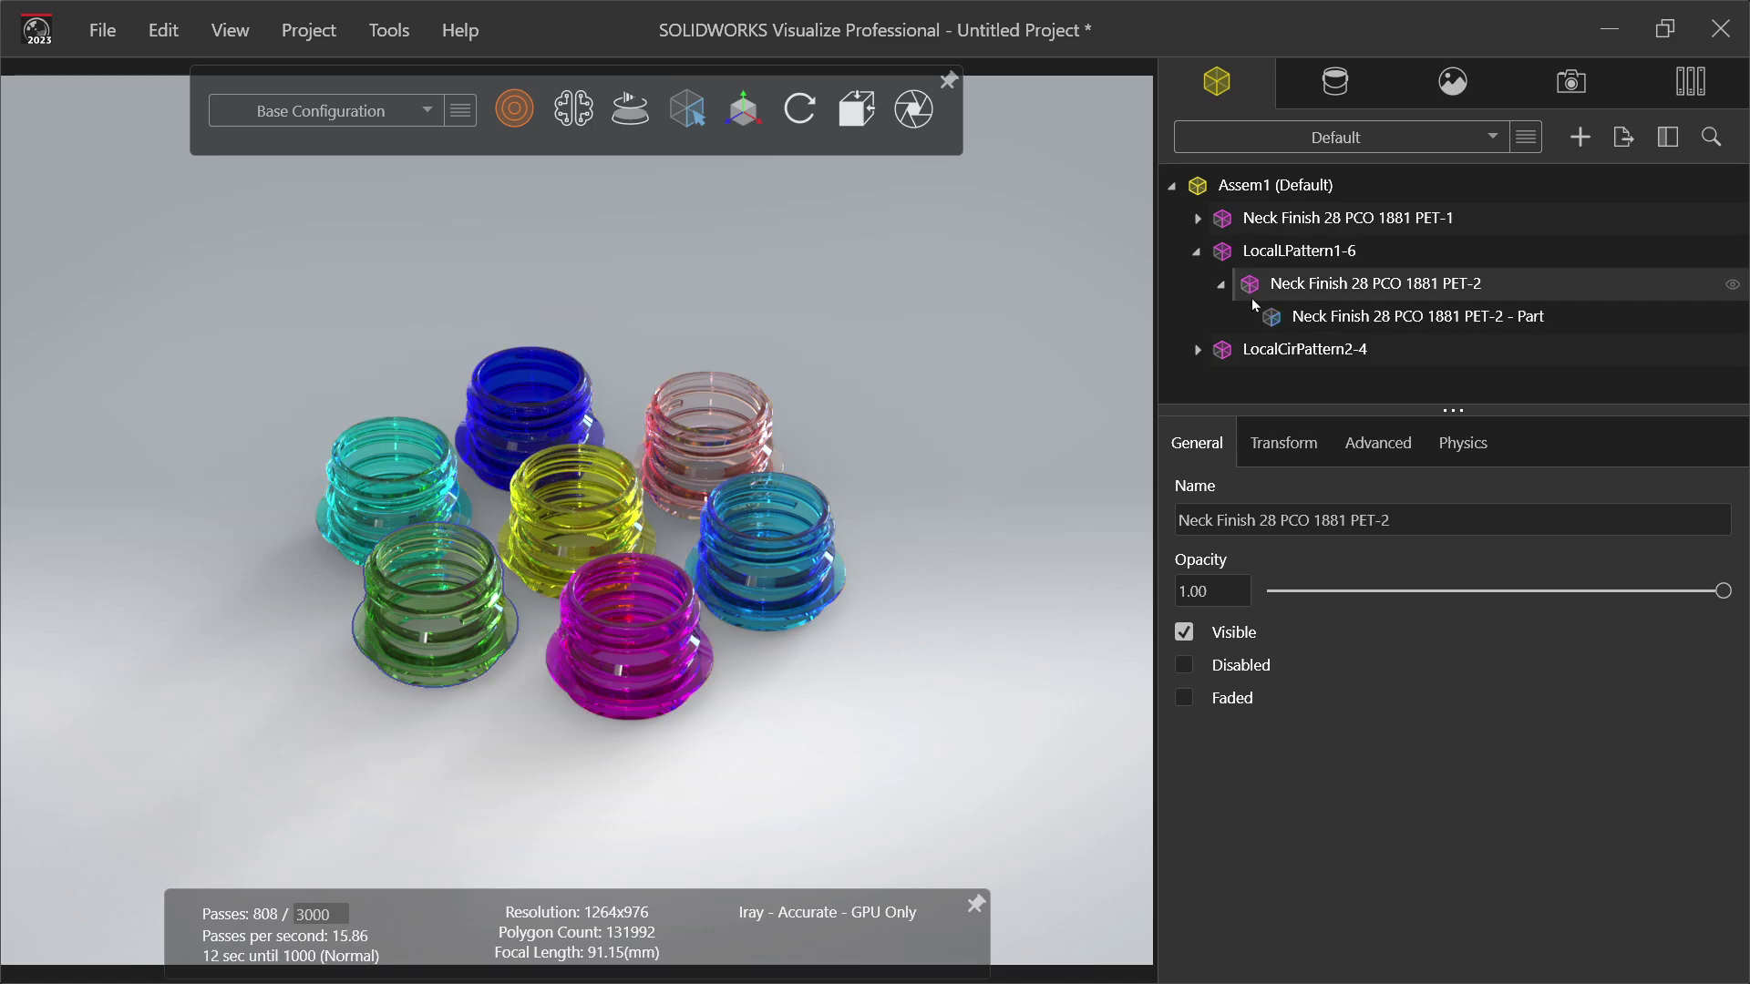
{"action": "left_click", "coordinate": [1302, 319]}
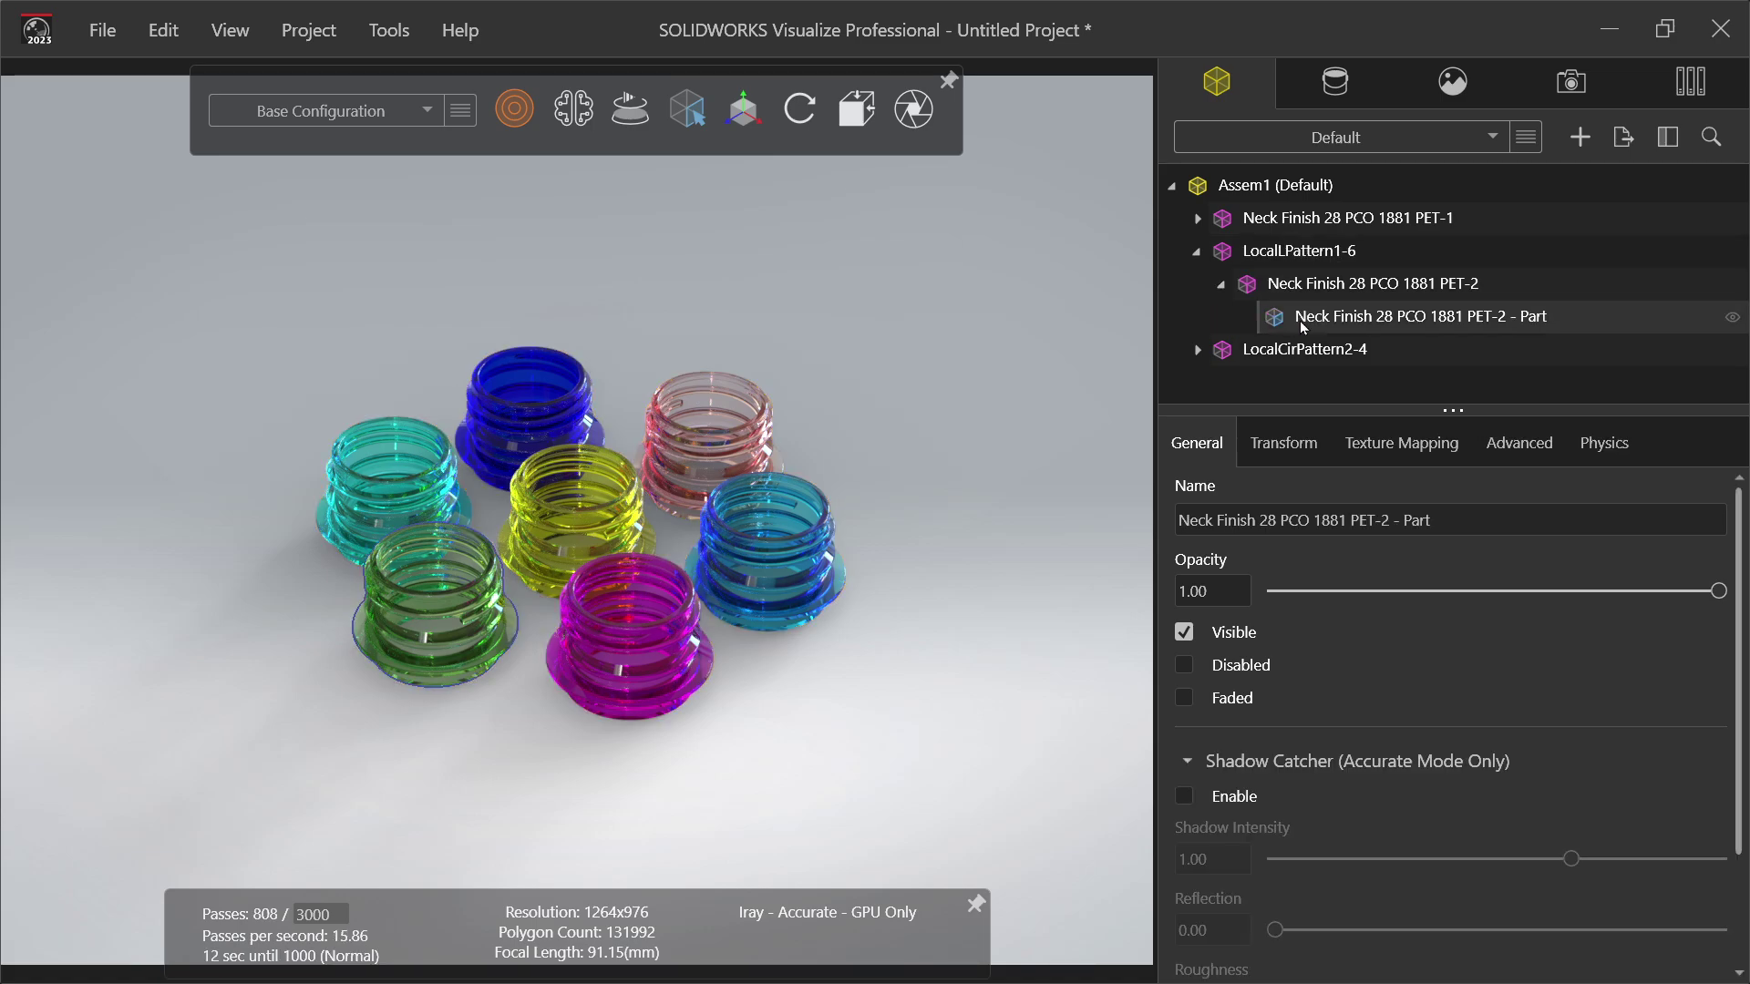
{"action": "mouse_move", "coordinate": [1303, 347]}
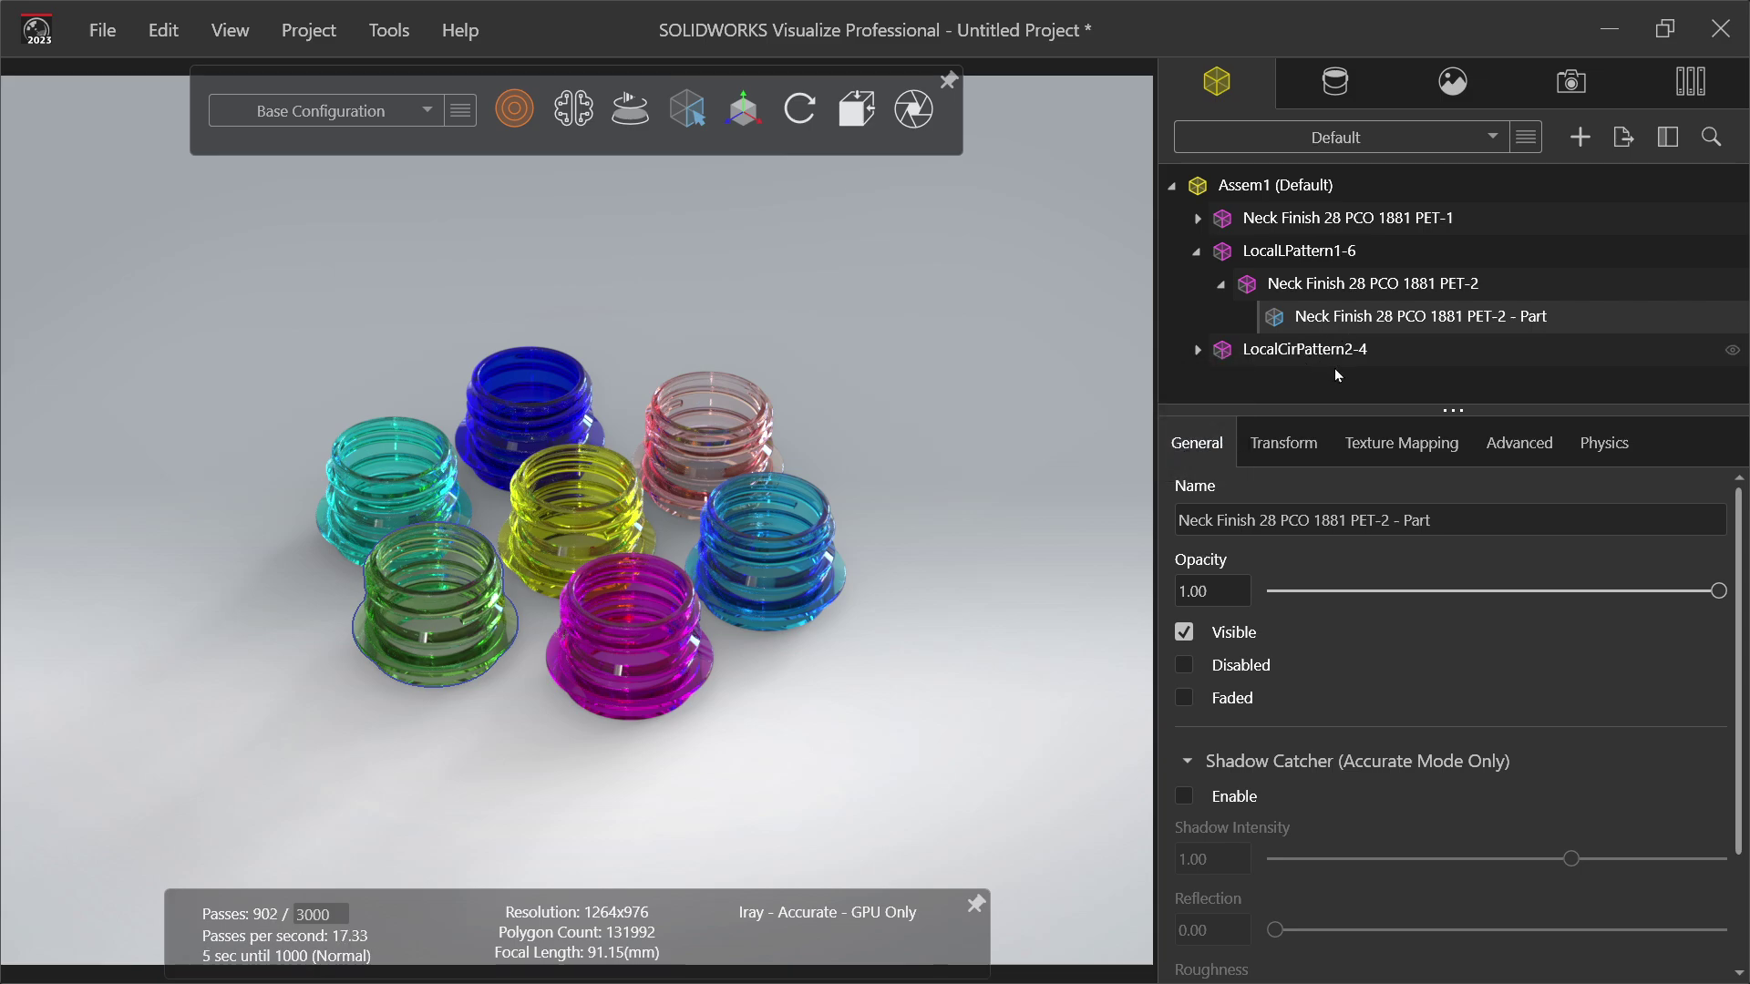
{"action": "double_click", "coordinate": [1356, 315]}
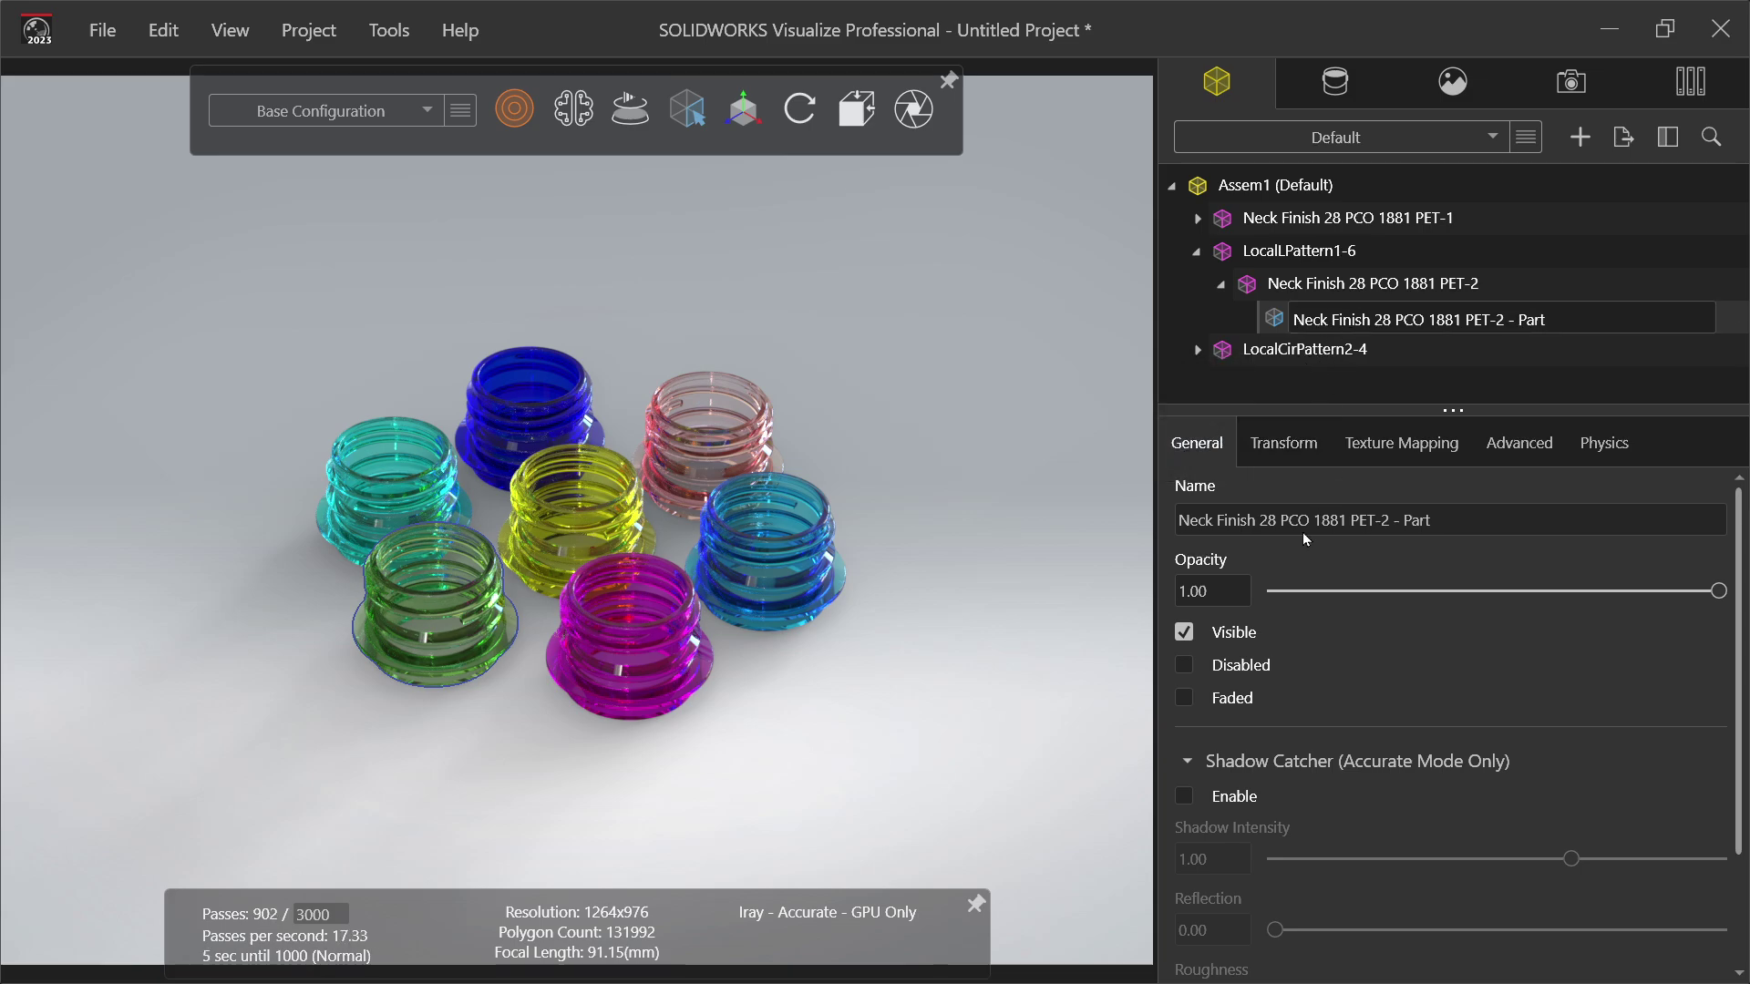
{"action": "left_click", "coordinate": [1183, 632]}
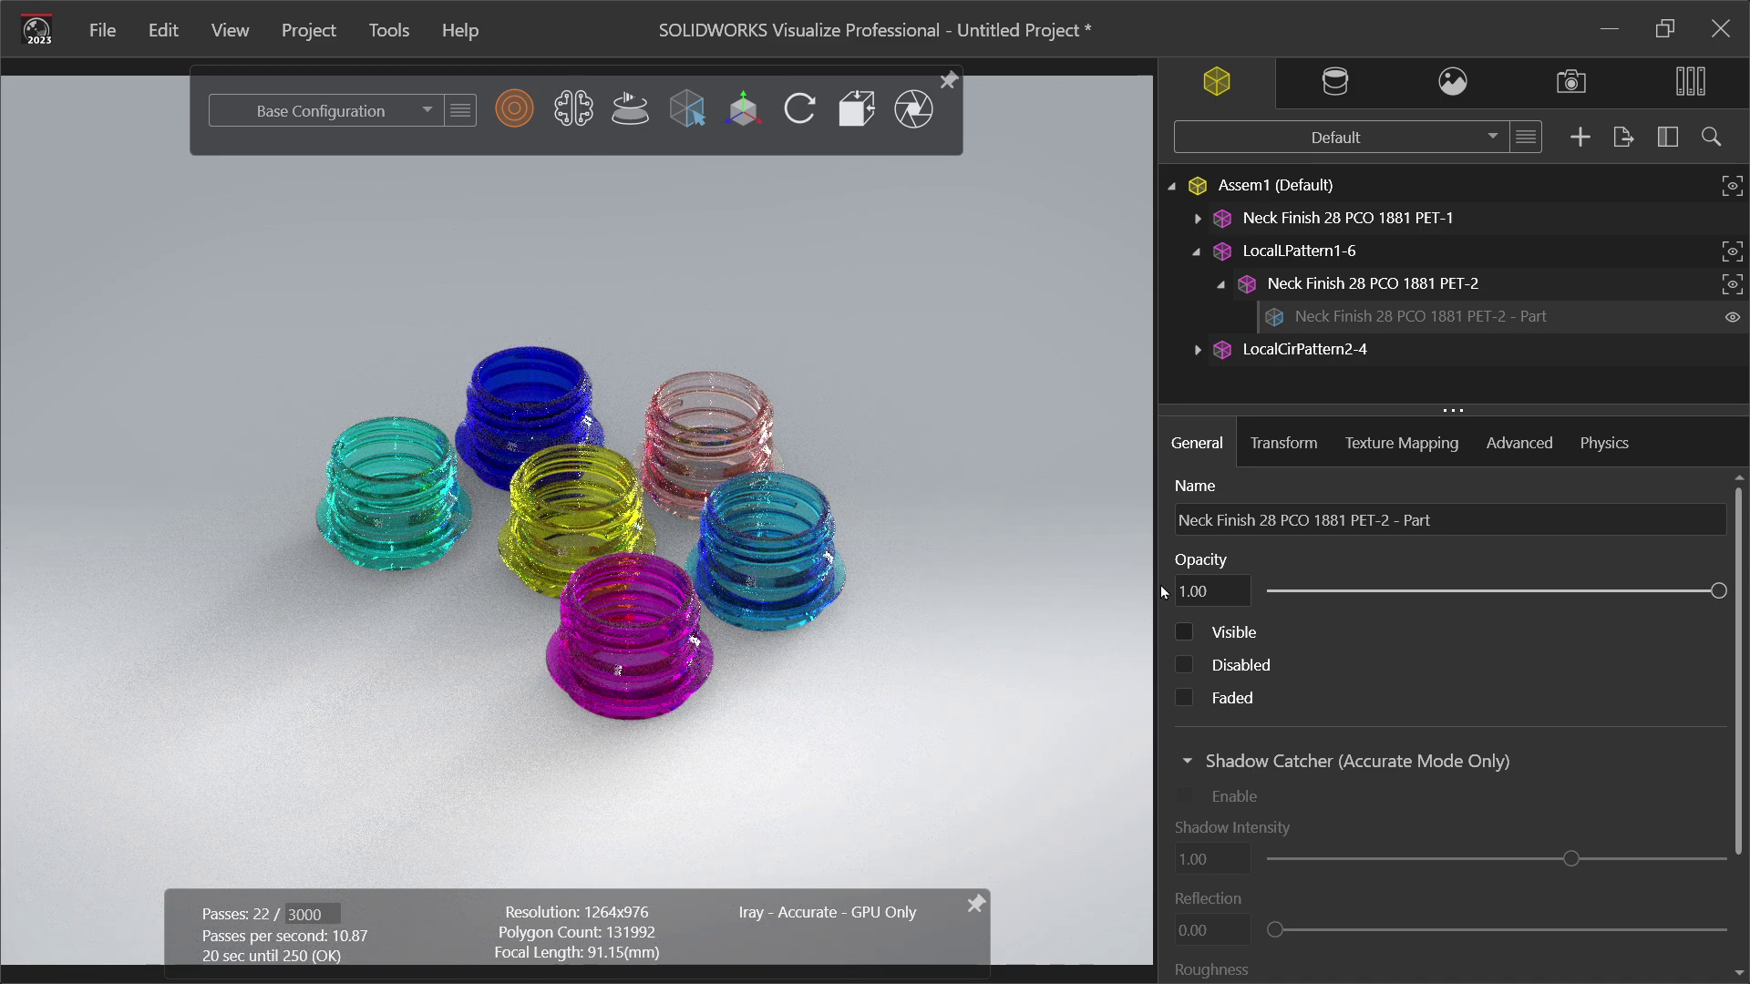
{"action": "left_click", "coordinate": [1184, 632]}
{"action": "left_click", "coordinate": [1184, 666]}
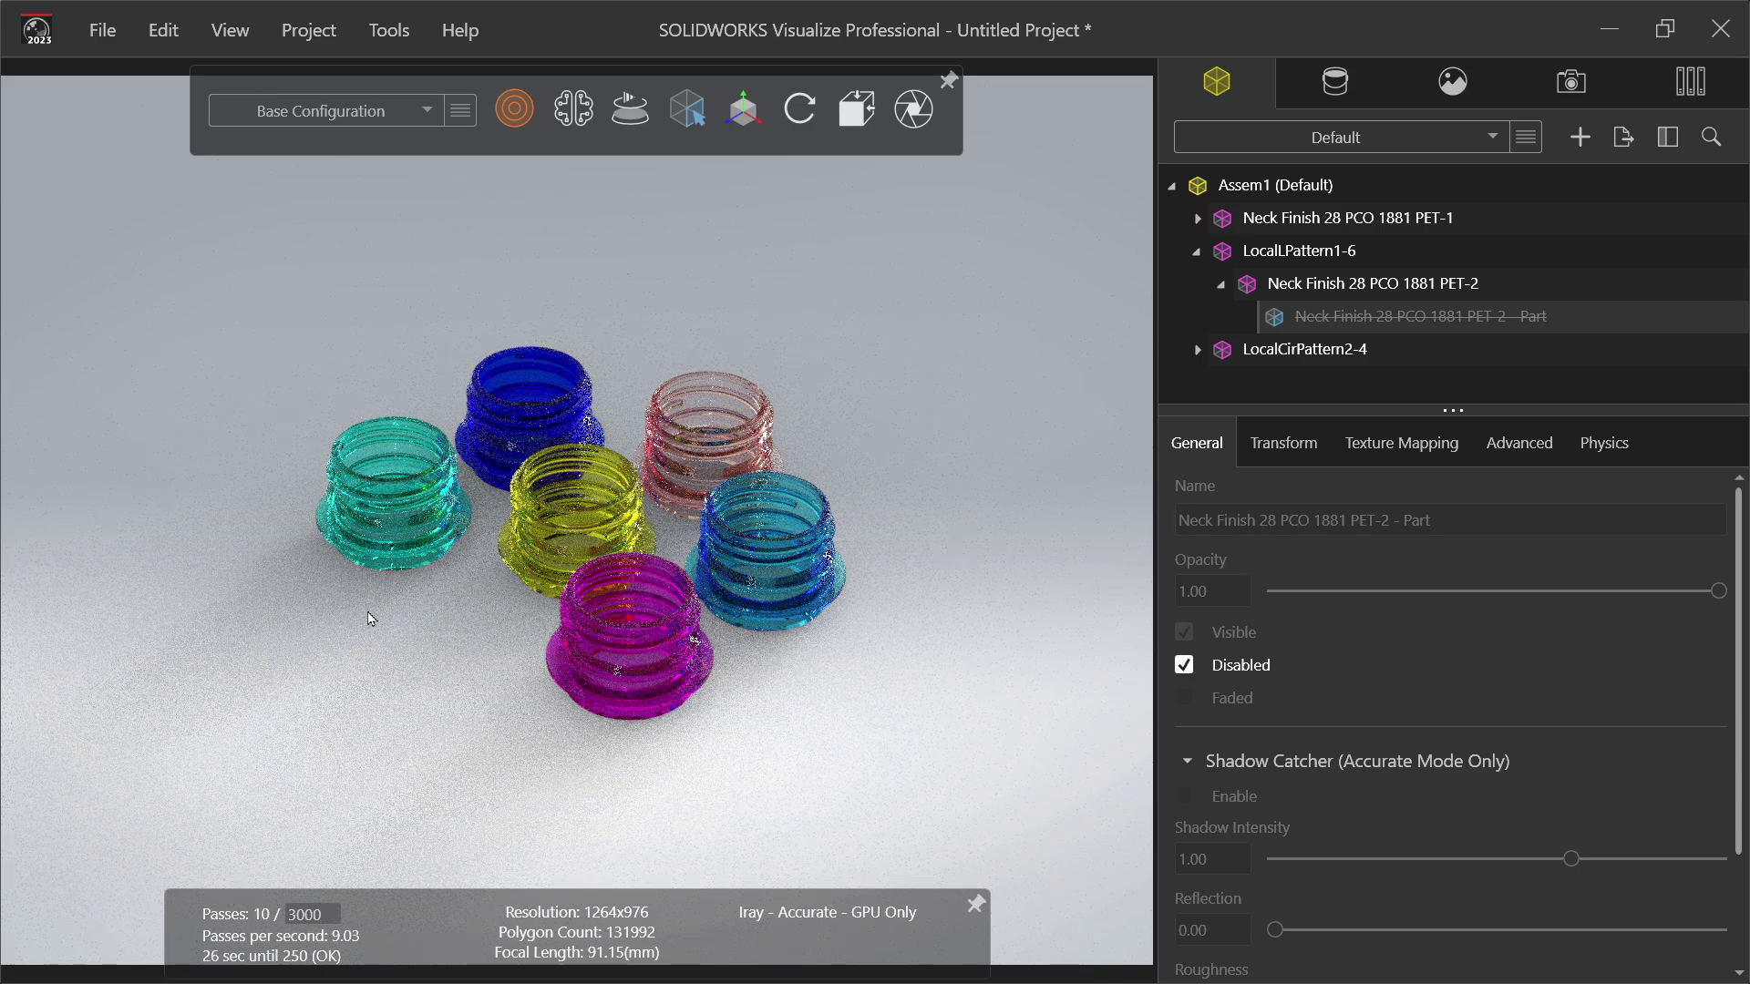
{"action": "left_click", "coordinate": [1184, 665]}
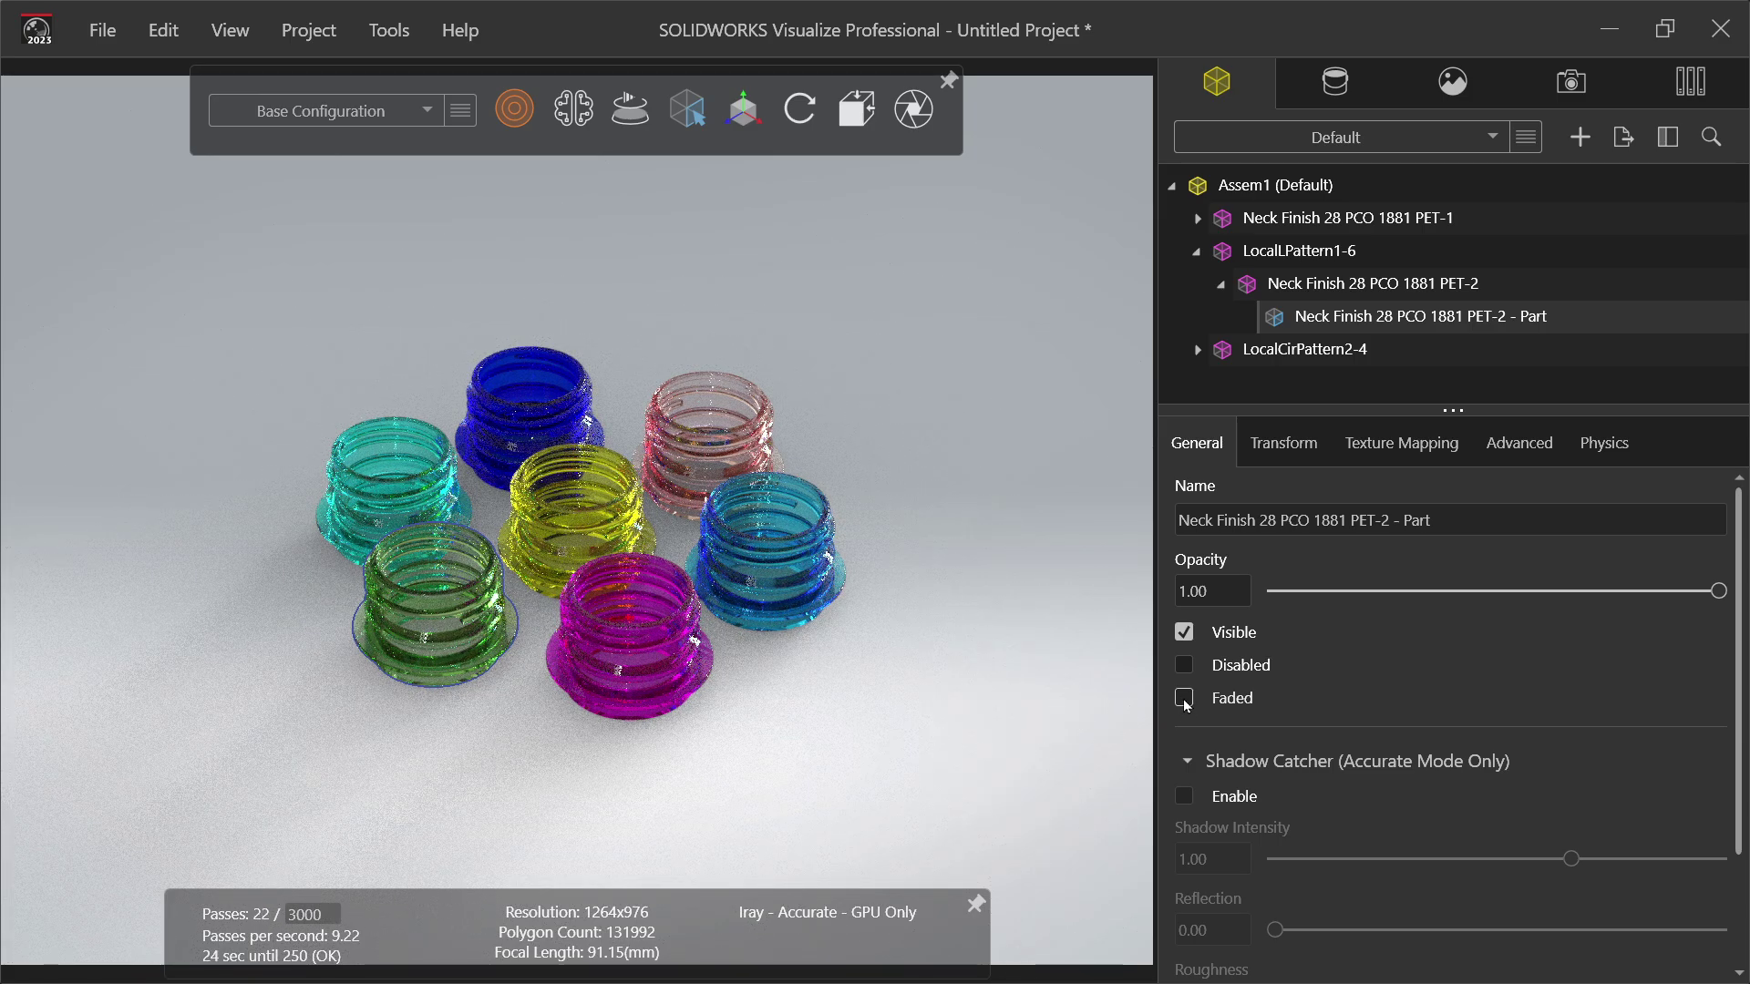
{"action": "left_click", "coordinate": [1184, 698]}
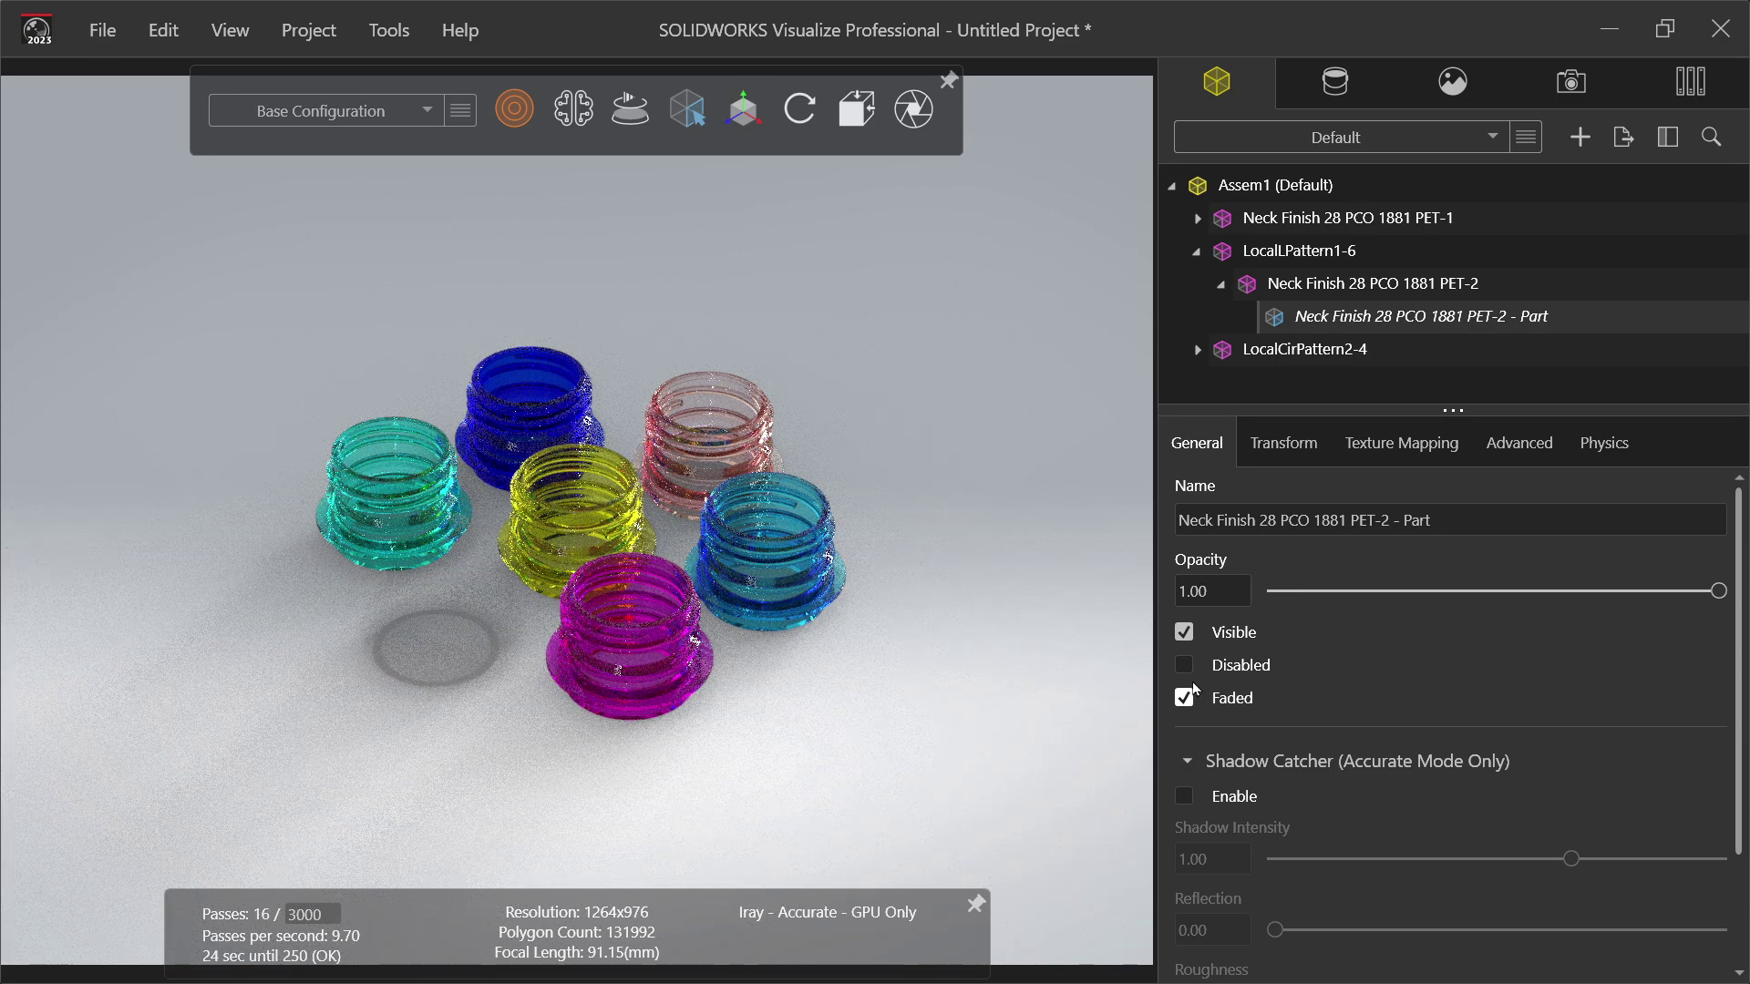
{"action": "left_click", "coordinate": [1185, 699]}
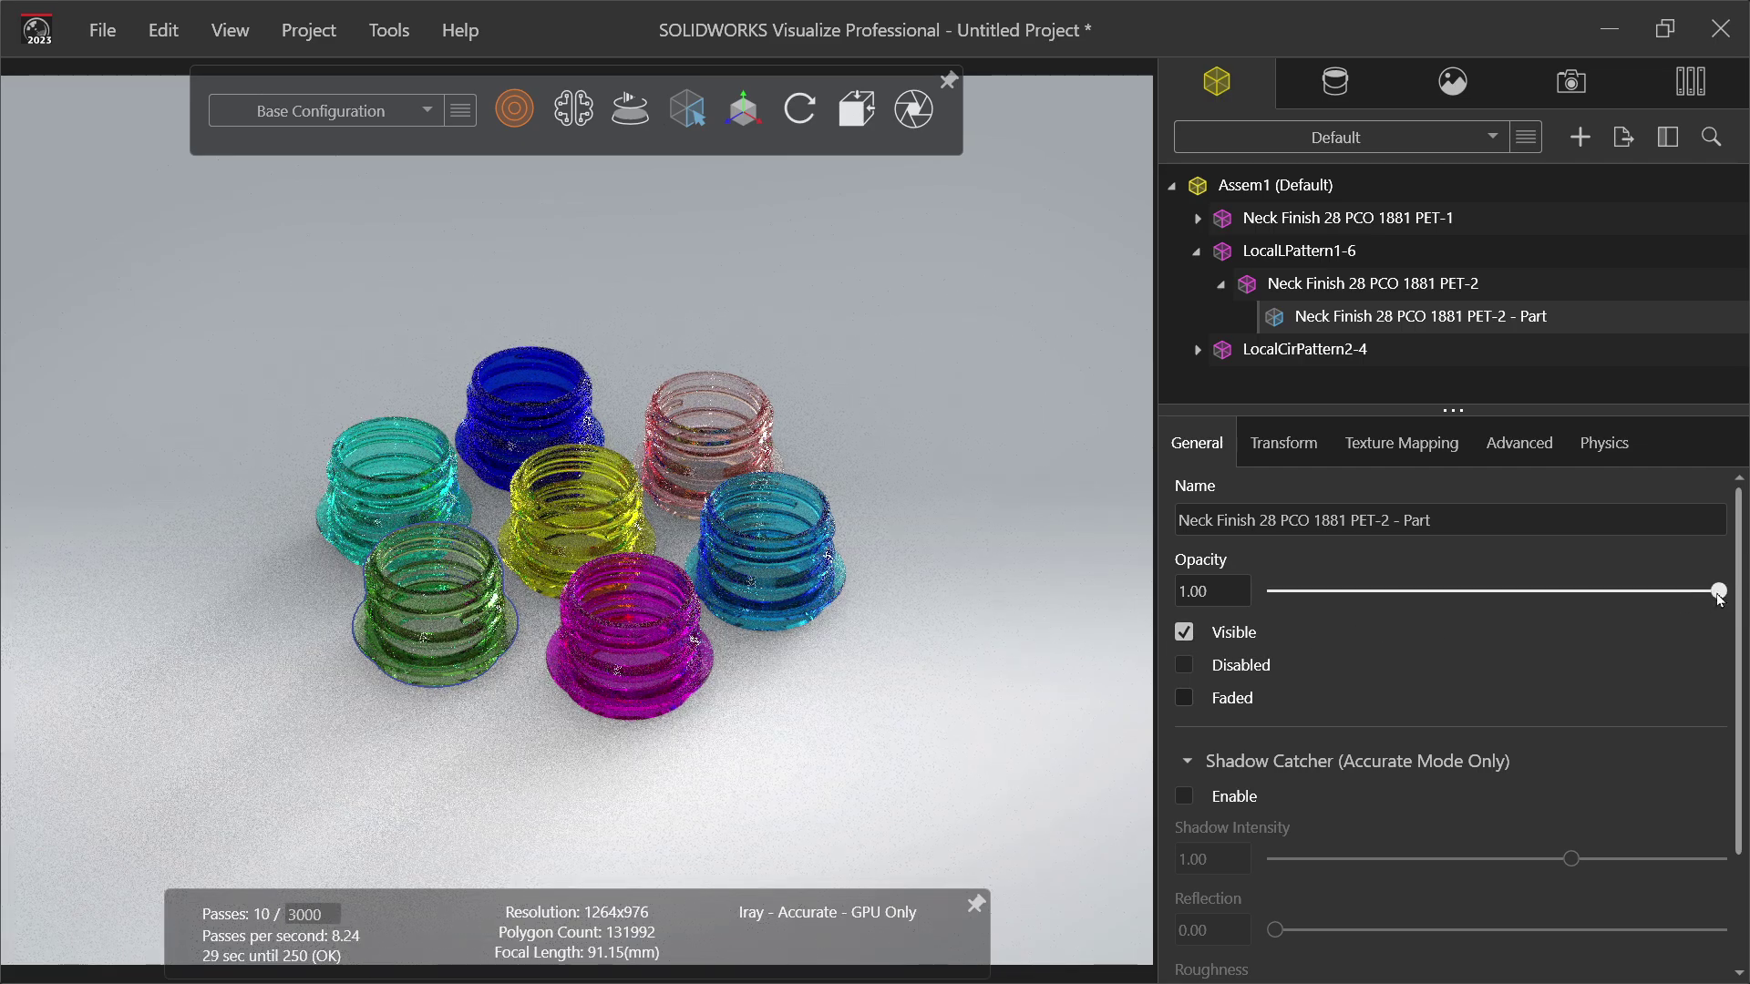
{"action": "left_click_drag", "start_coordinate": [1719, 592], "coordinate": [1573, 592]}
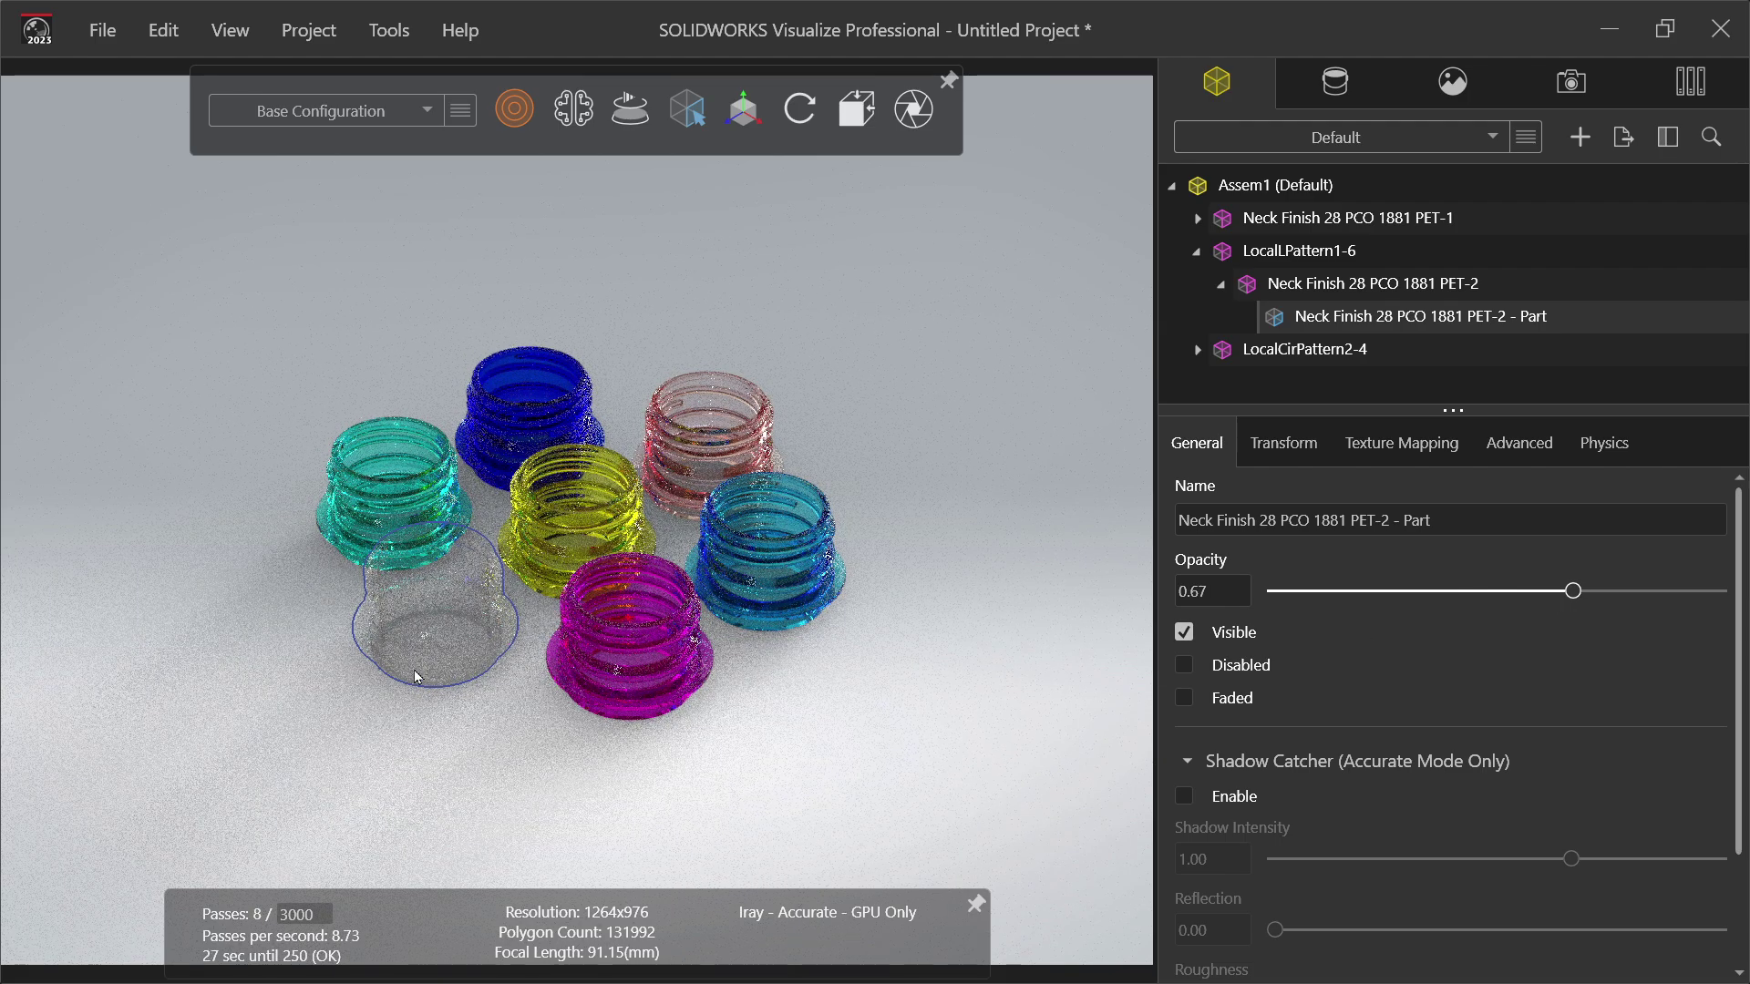
{"action": "left_click_drag", "start_coordinate": [1574, 593], "coordinate": [1719, 592]}
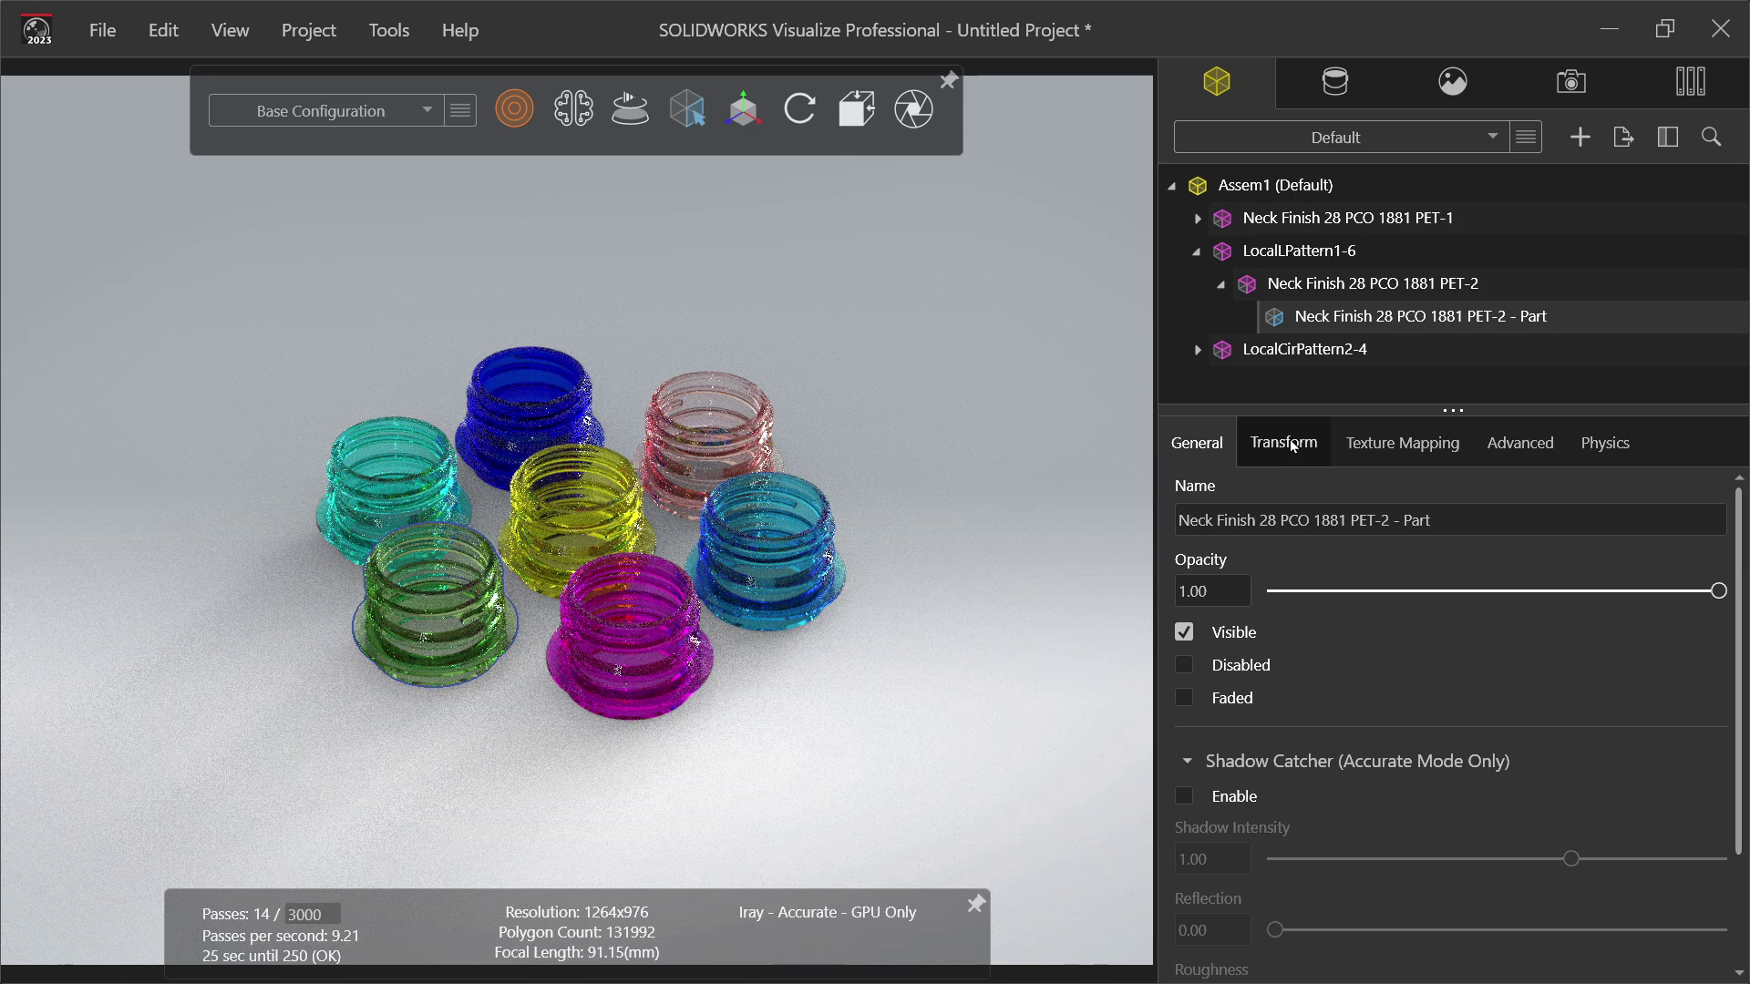
Step: Show the green part's Transform settings, then zoom and pan the camera onto the neck finishes
{"action": "left_click", "coordinate": [1295, 445]}
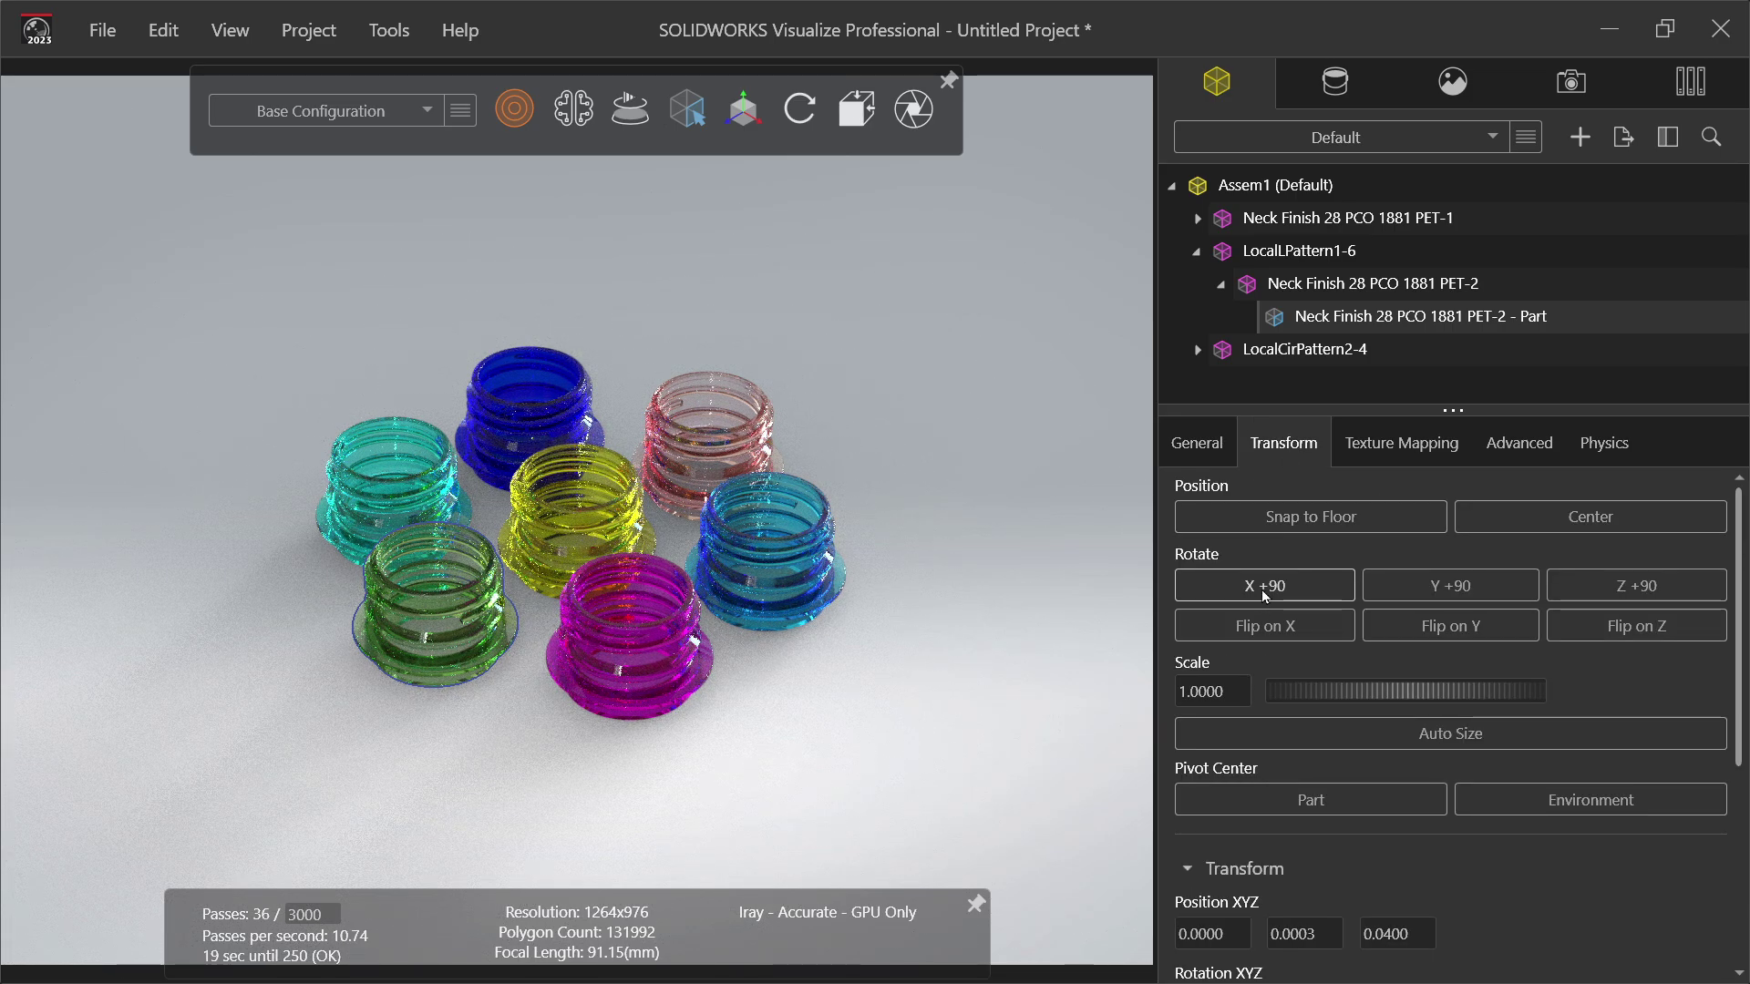
{"action": "mouse_move", "coordinate": [799, 108]}
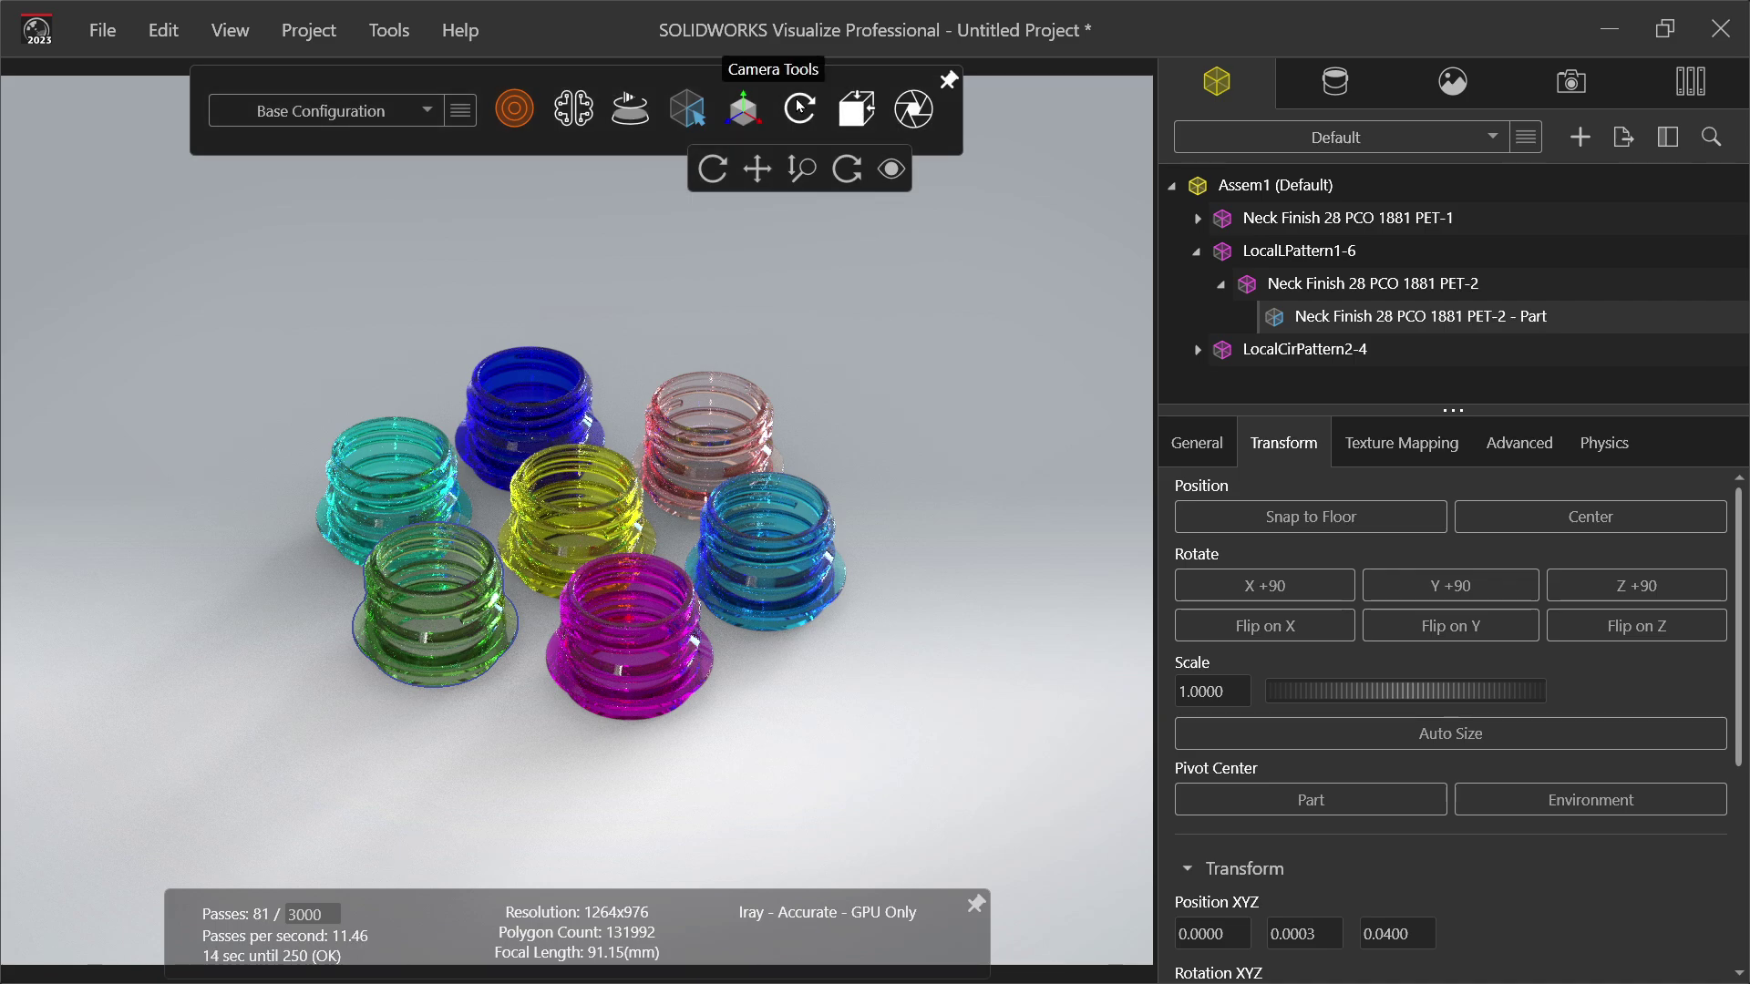
{"action": "left_click", "coordinate": [800, 171]}
{"action": "left_click_drag", "start_coordinate": [812, 371], "coordinate": [943, 271]}
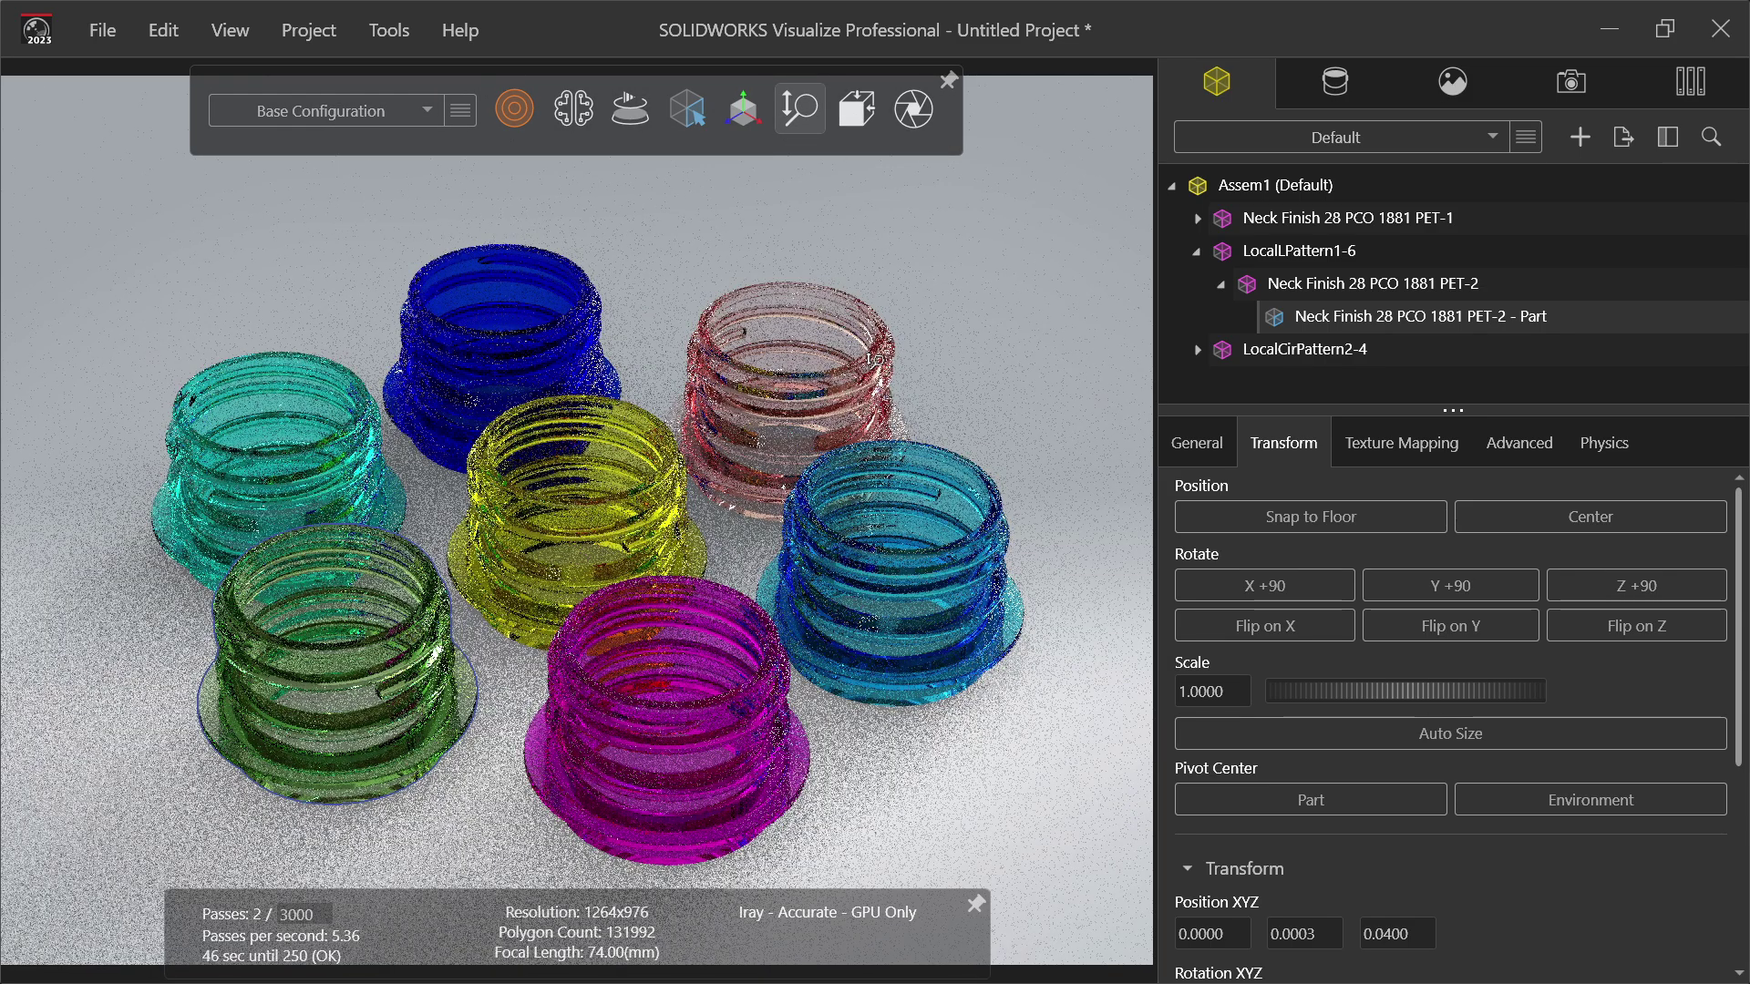
{"action": "mouse_move", "coordinate": [800, 123]}
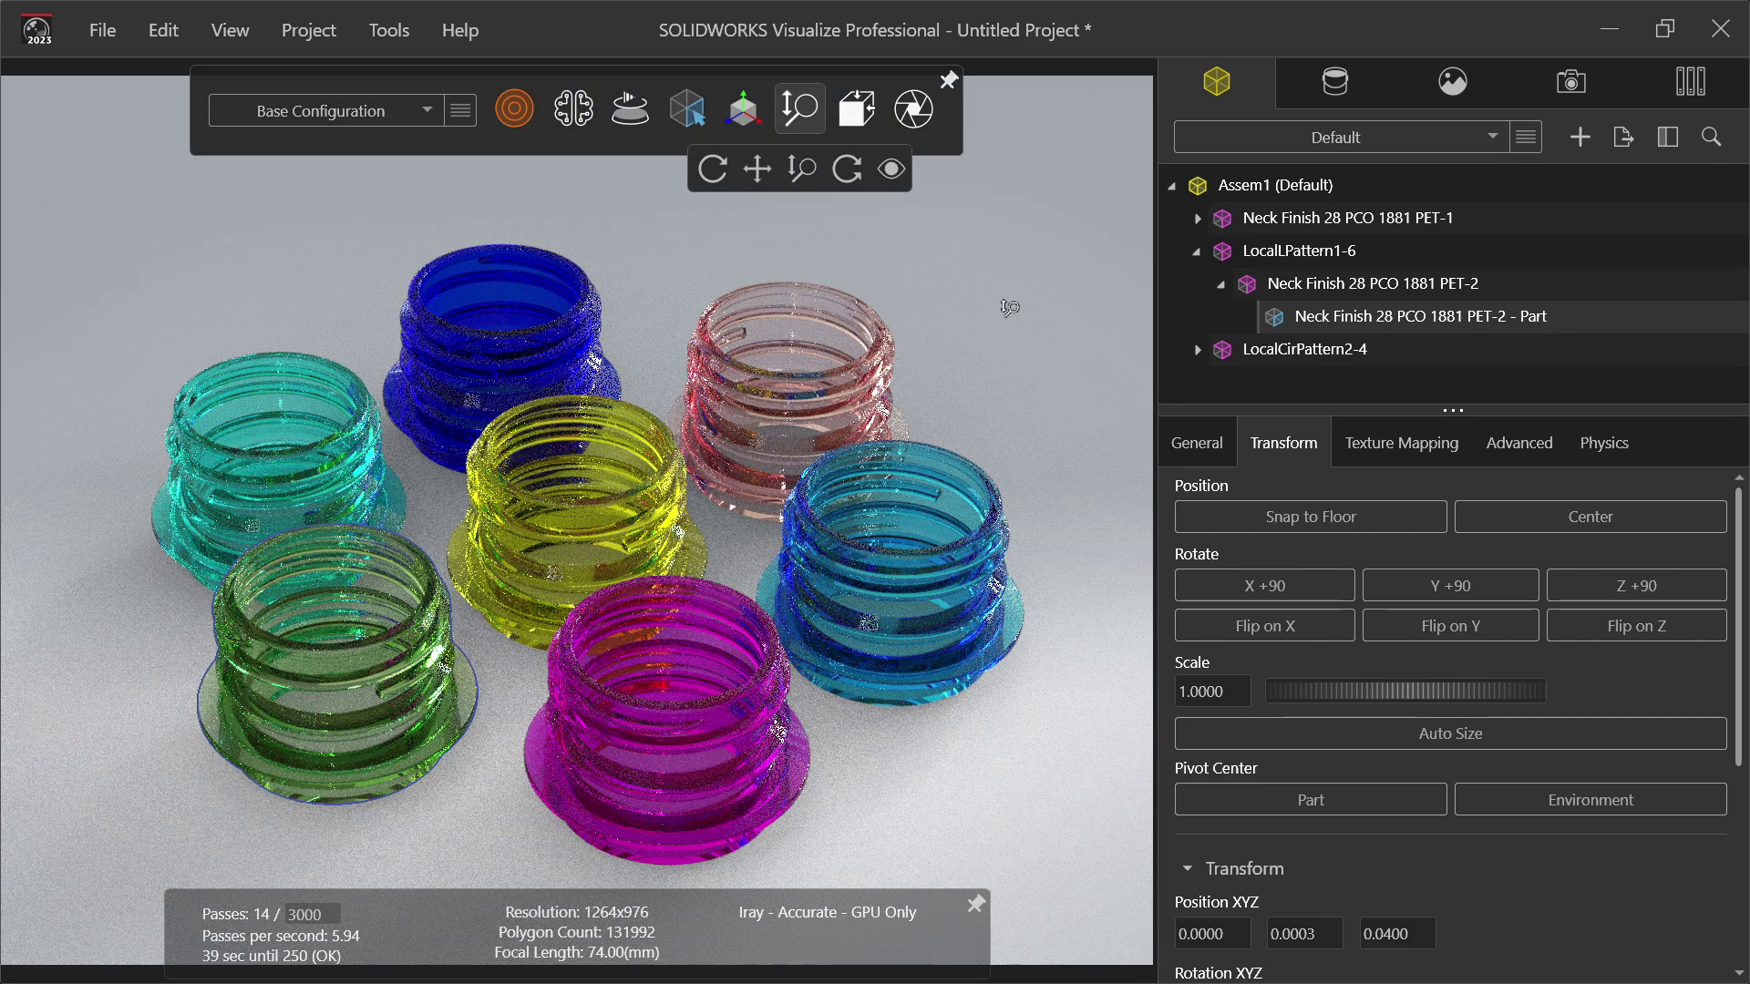
{"action": "left_click", "coordinate": [757, 168]}
{"action": "left_click_drag", "start_coordinate": [999, 364], "coordinate": [996, 309]}
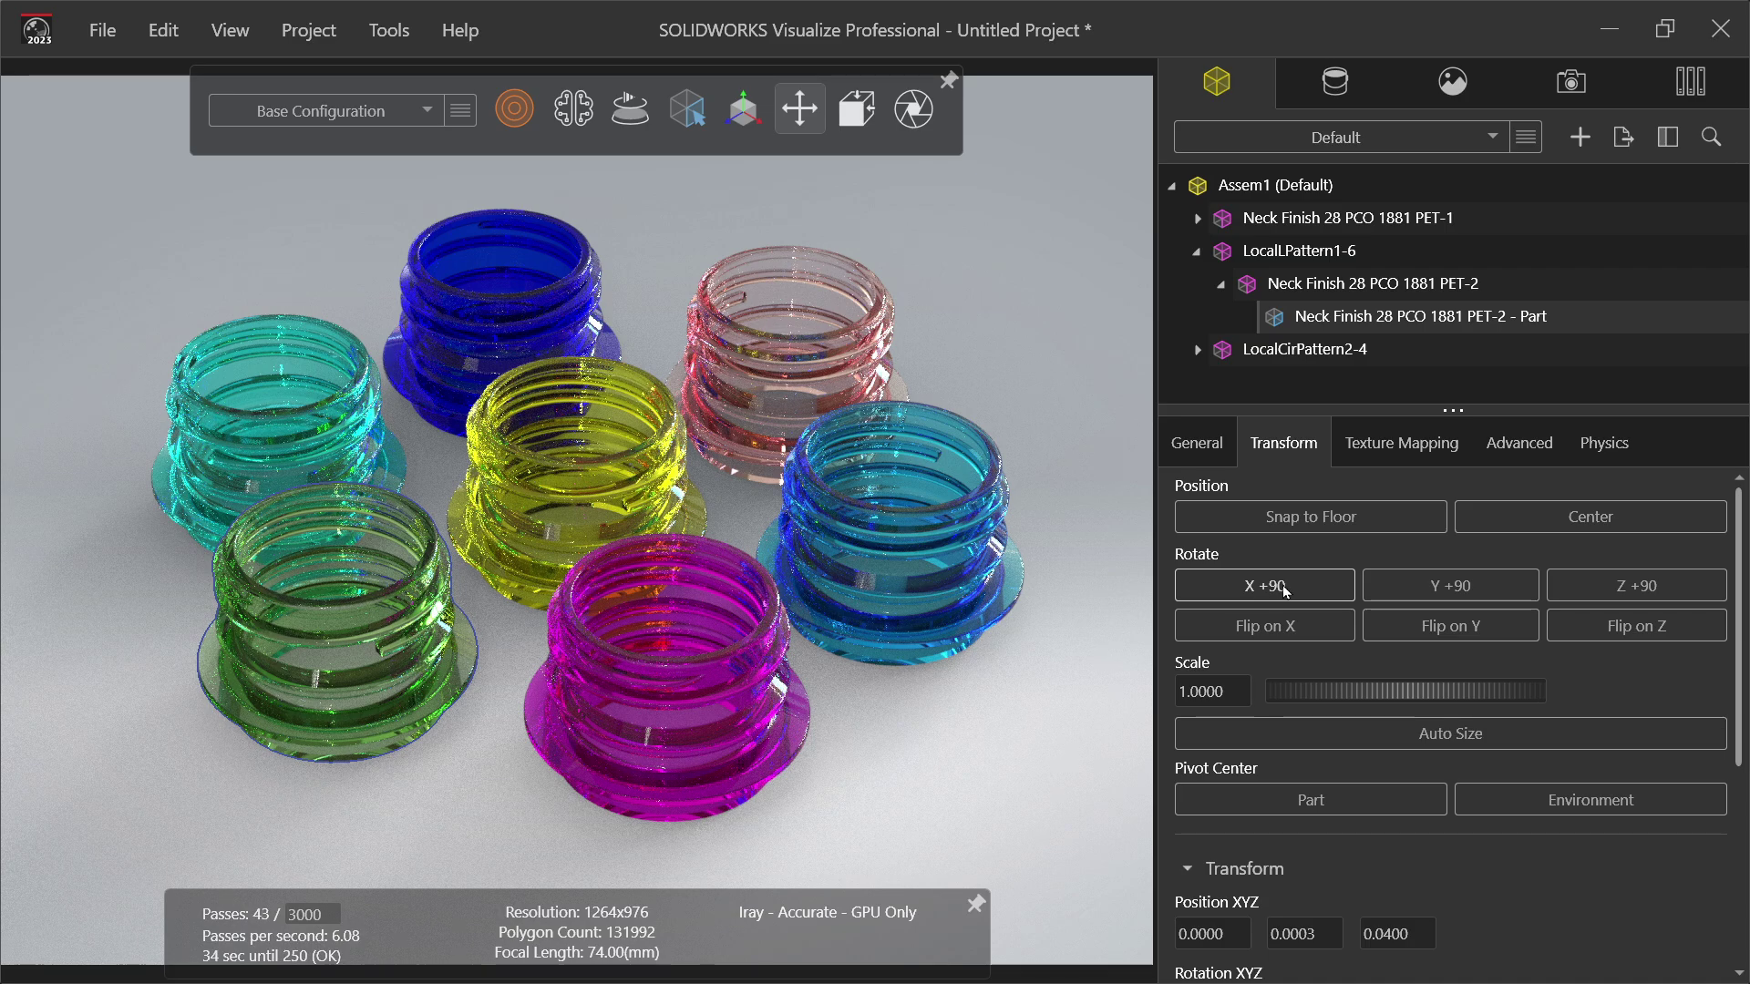
Step: Undo a 90° X rotation and return the green part's scale to 1 after enlarging it
{"action": "left_click", "coordinate": [1285, 591]}
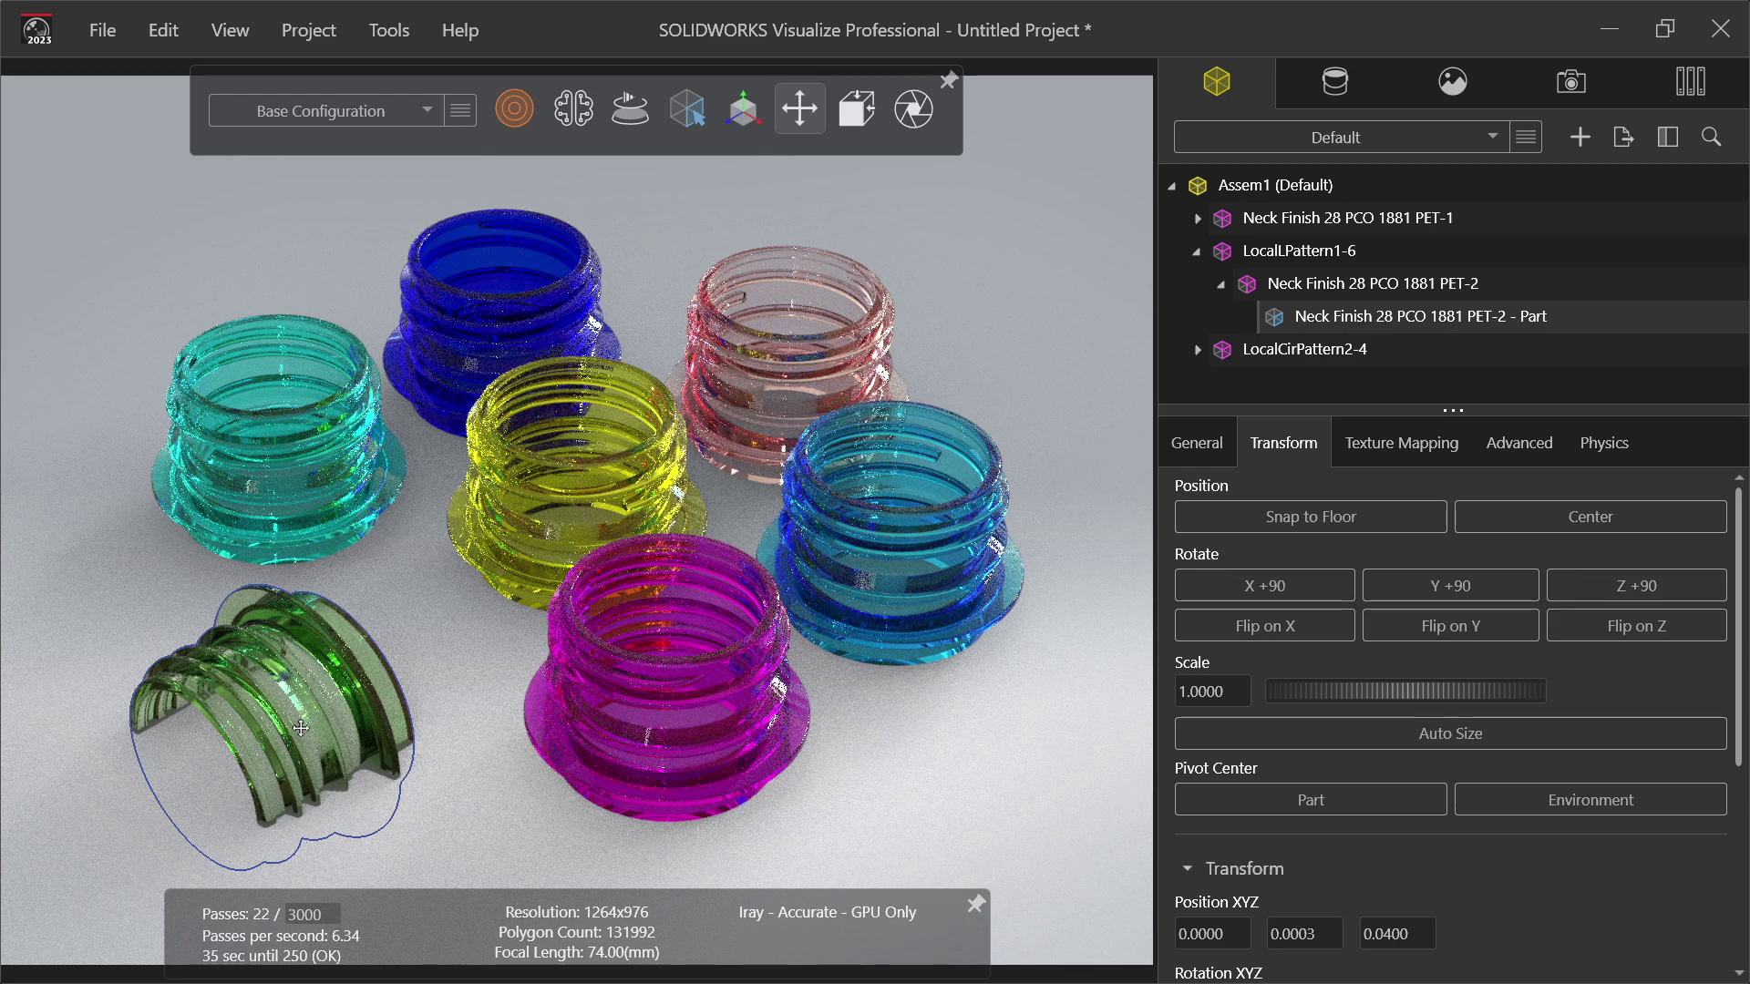
{"action": "key", "text": "ctrl+z"}
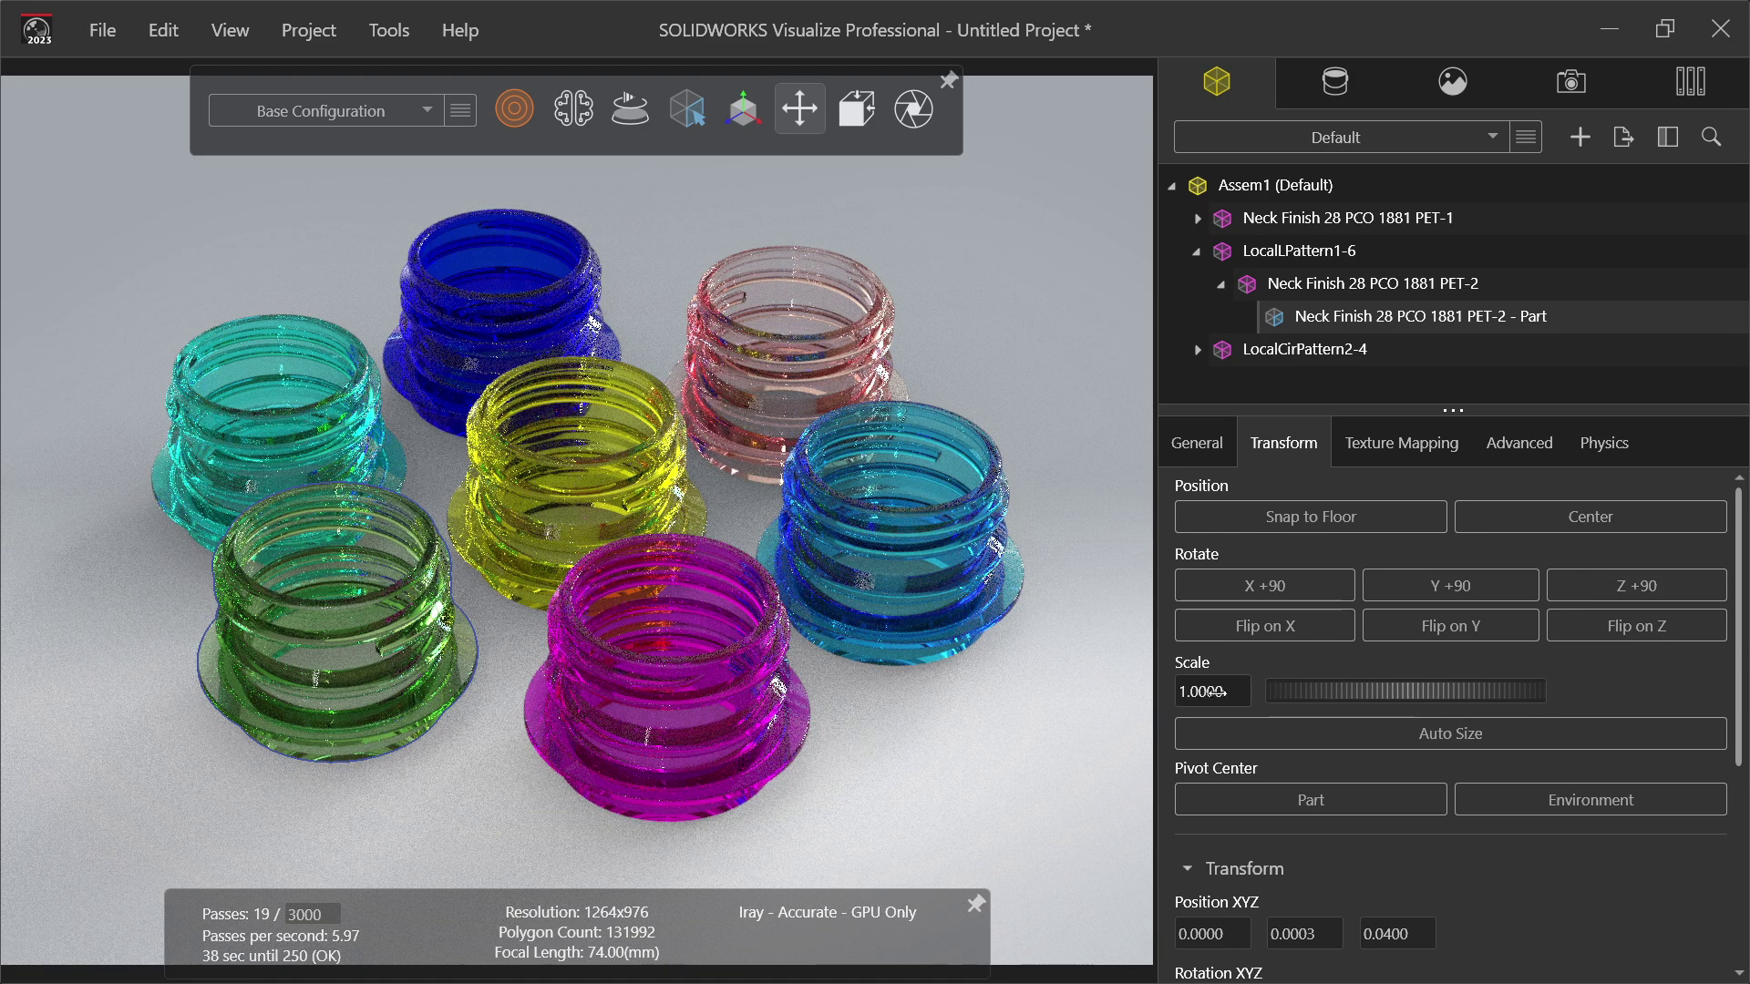
{"action": "left_click_drag", "start_coordinate": [1212, 692], "coordinate": [1331, 693]}
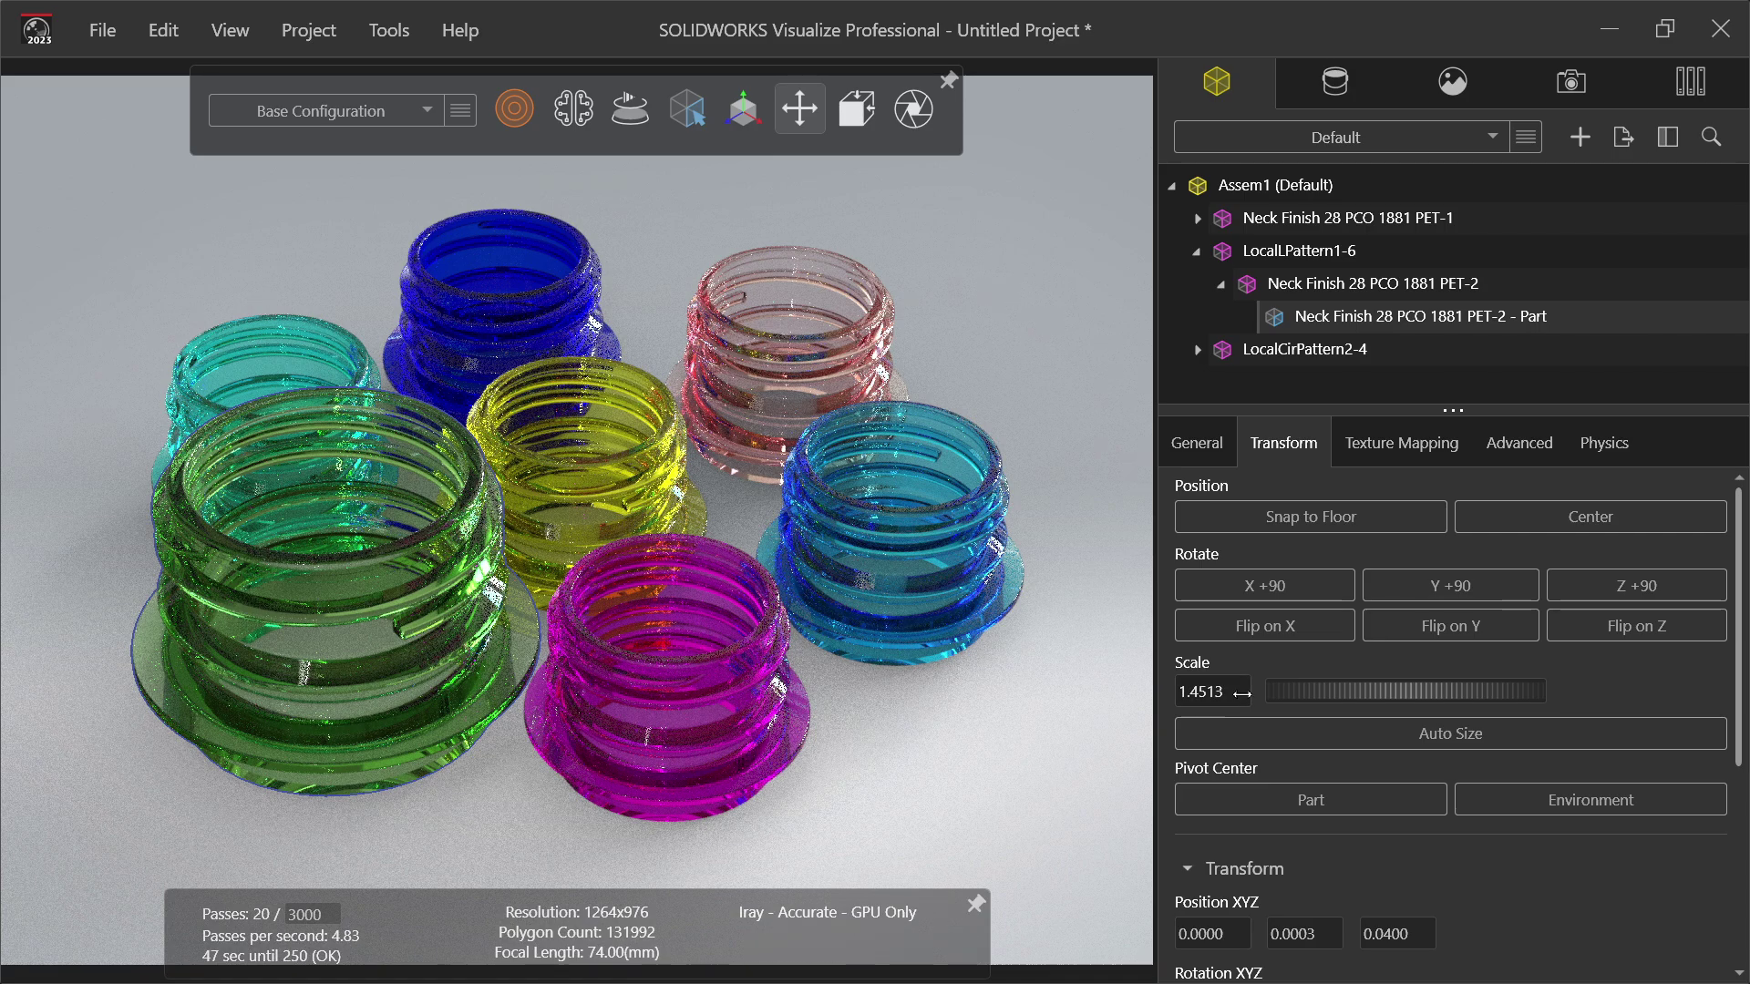
{"action": "left_click", "coordinate": [1232, 693]}
{"action": "type", "text": "1"}
{"action": "key", "text": "Return"}
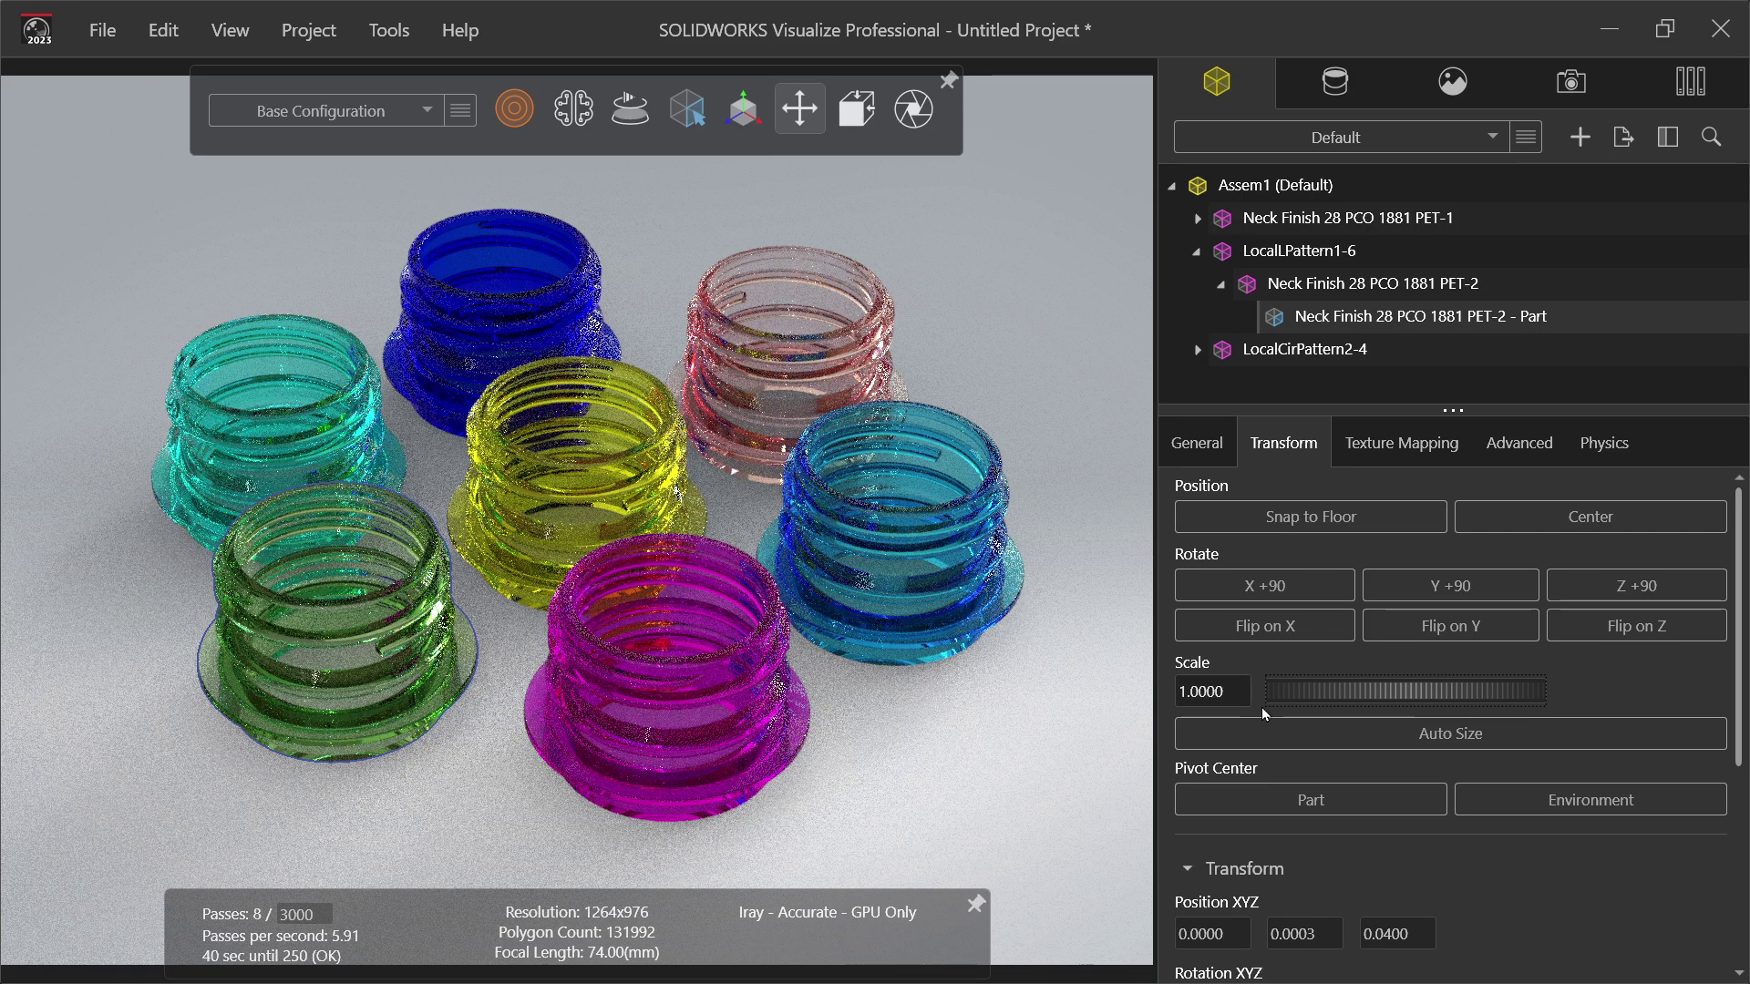
Step: Review the part's Texture Mapping, Advanced and Physics settings, then return to General
{"action": "scroll", "coordinate": [1449, 583], "scroll_direction": "down", "scroll_amount": 4}
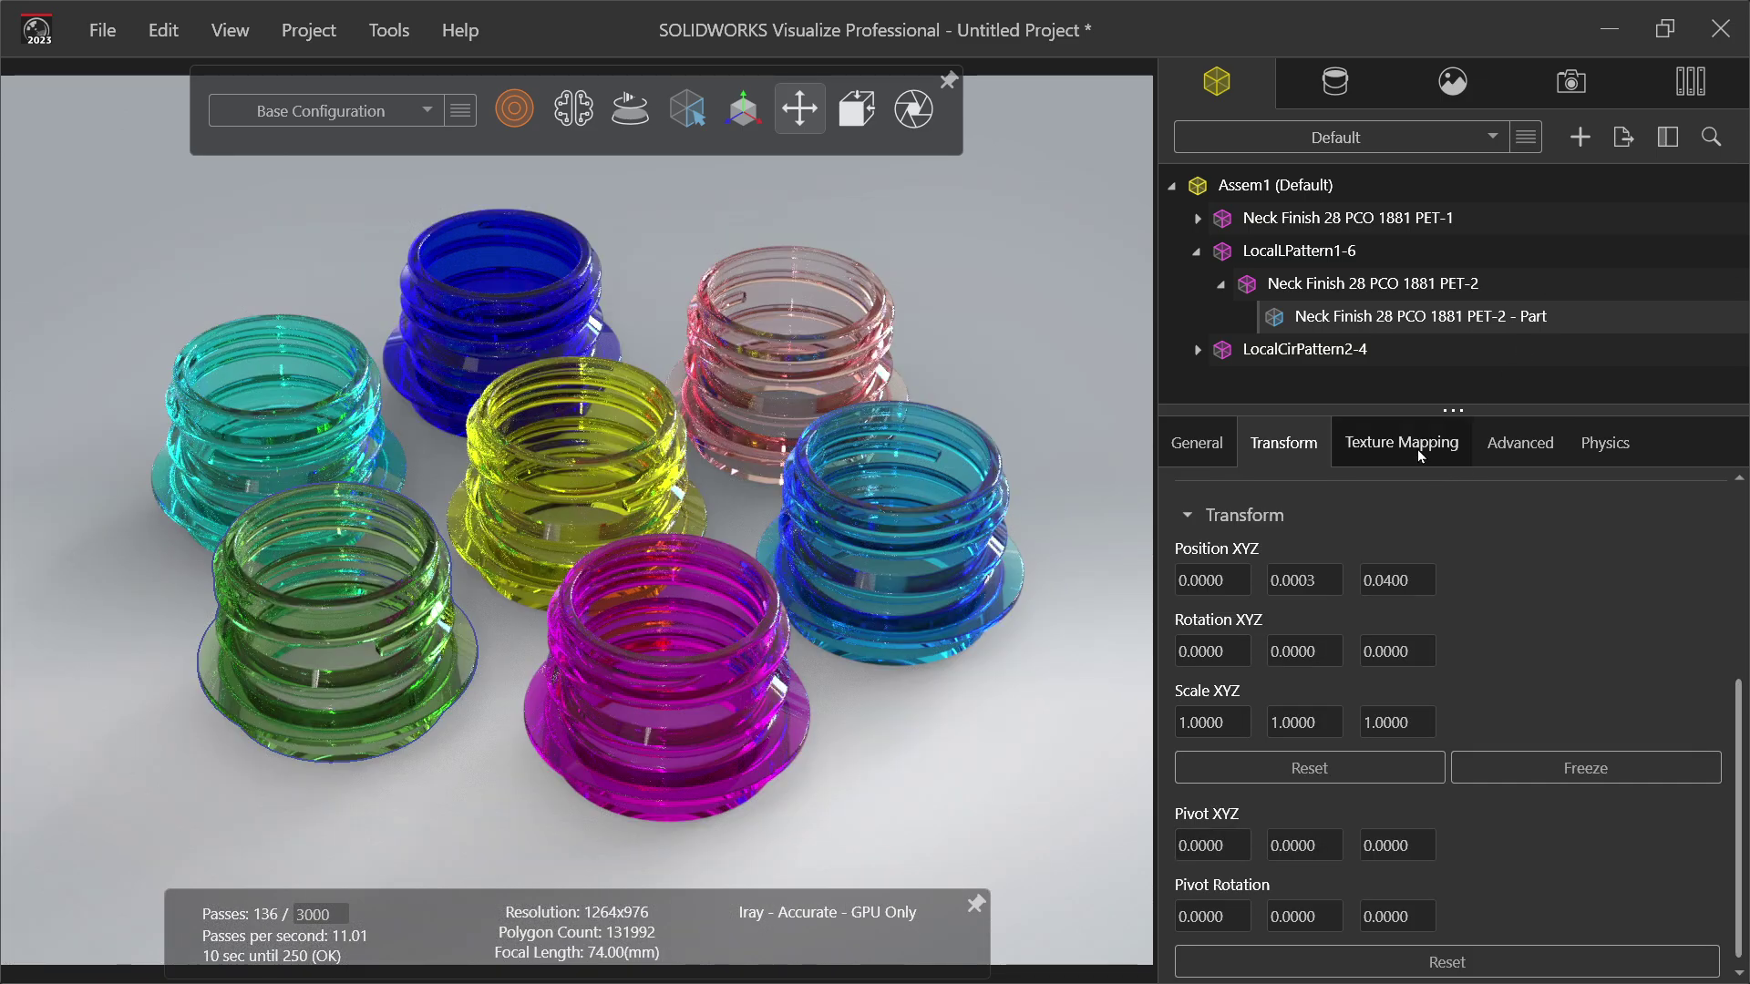
{"action": "left_click", "coordinate": [1419, 447]}
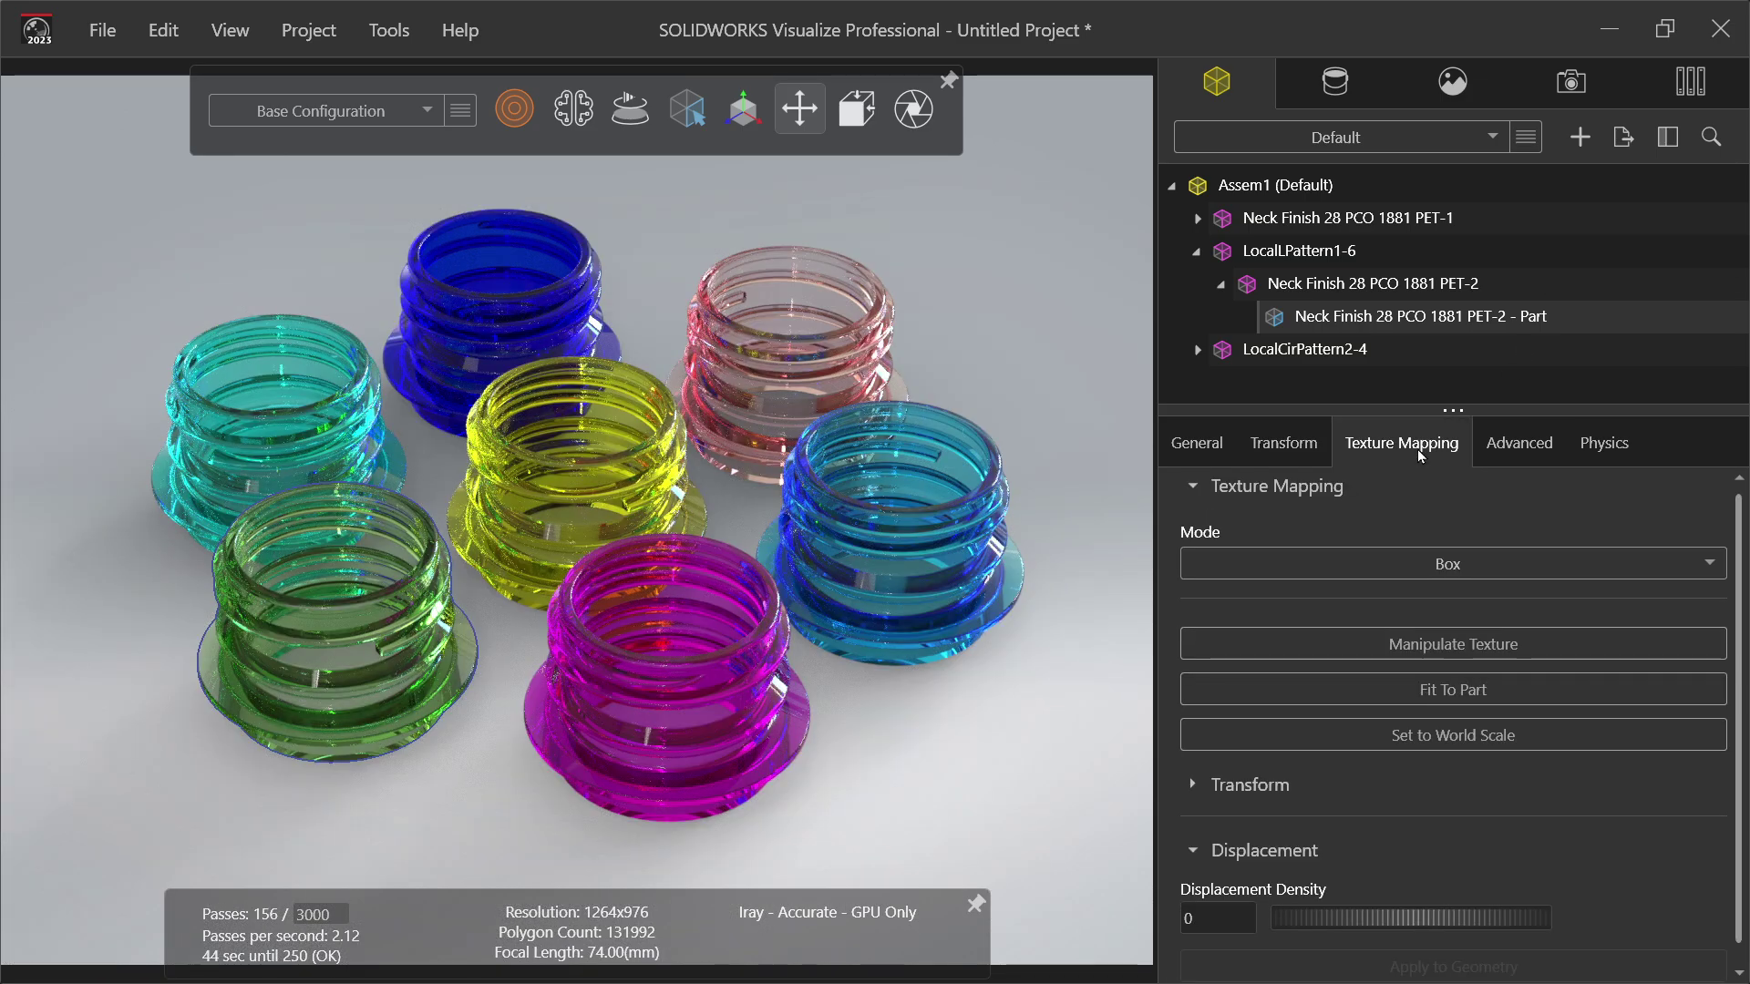
{"action": "left_click", "coordinate": [1511, 447]}
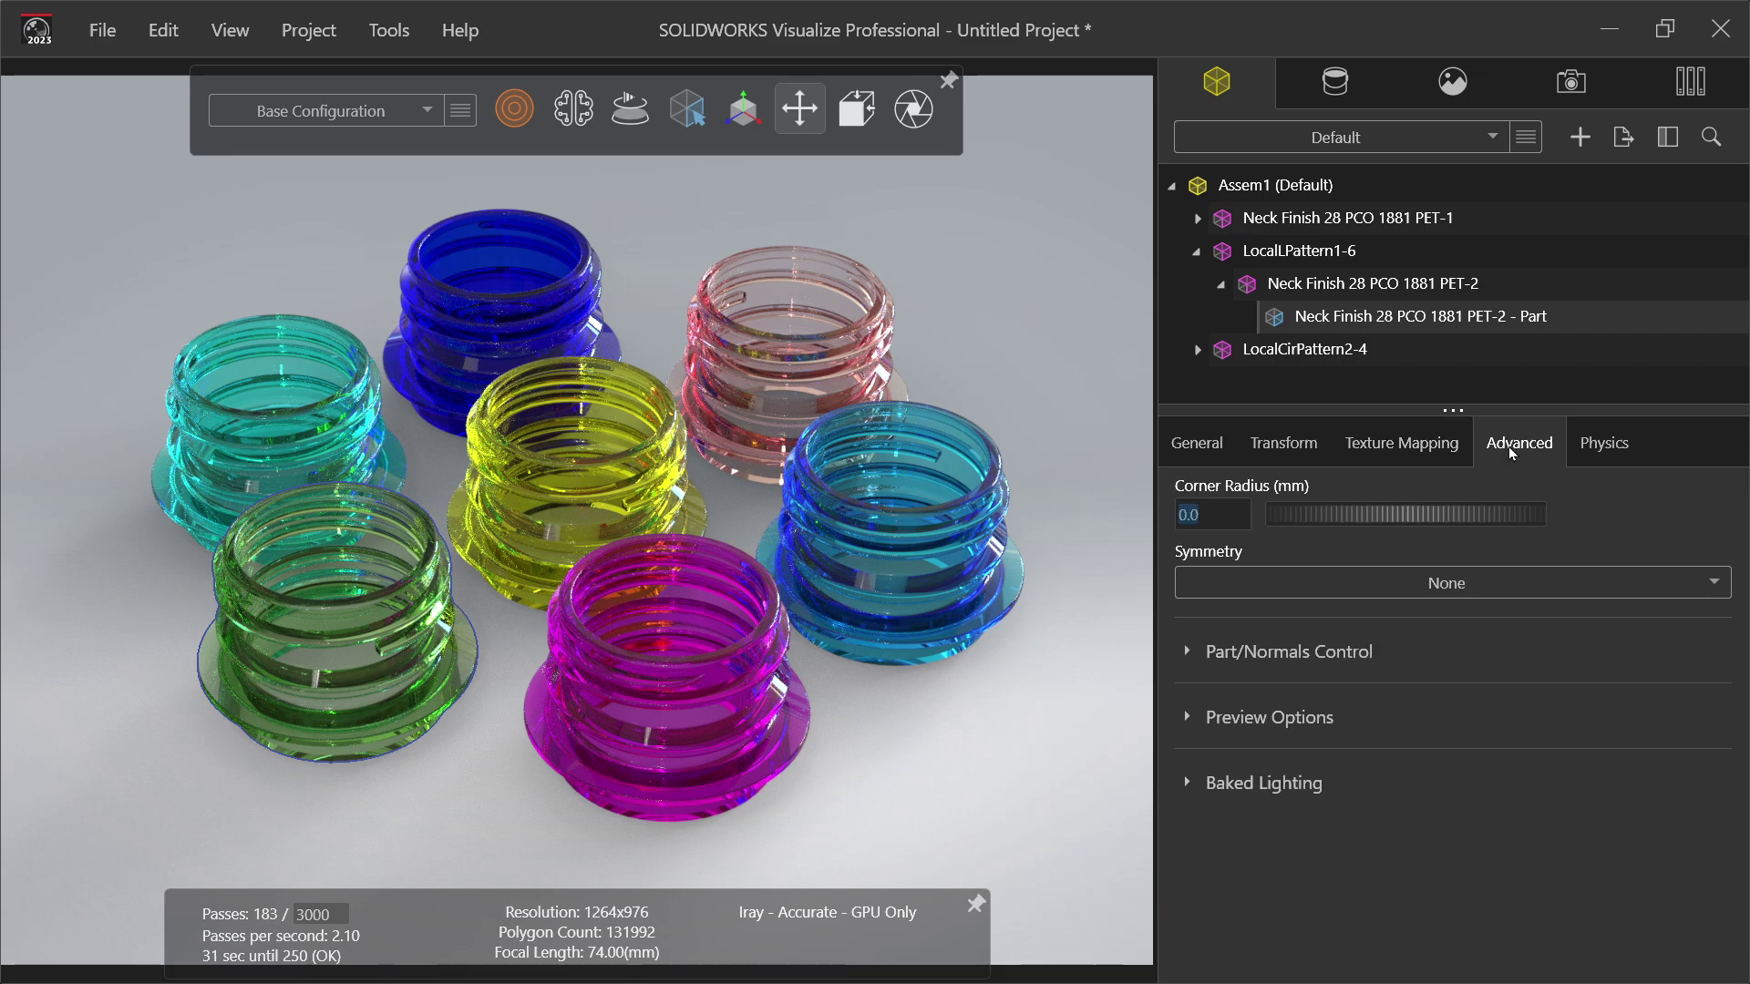
{"action": "left_click", "coordinate": [1591, 446]}
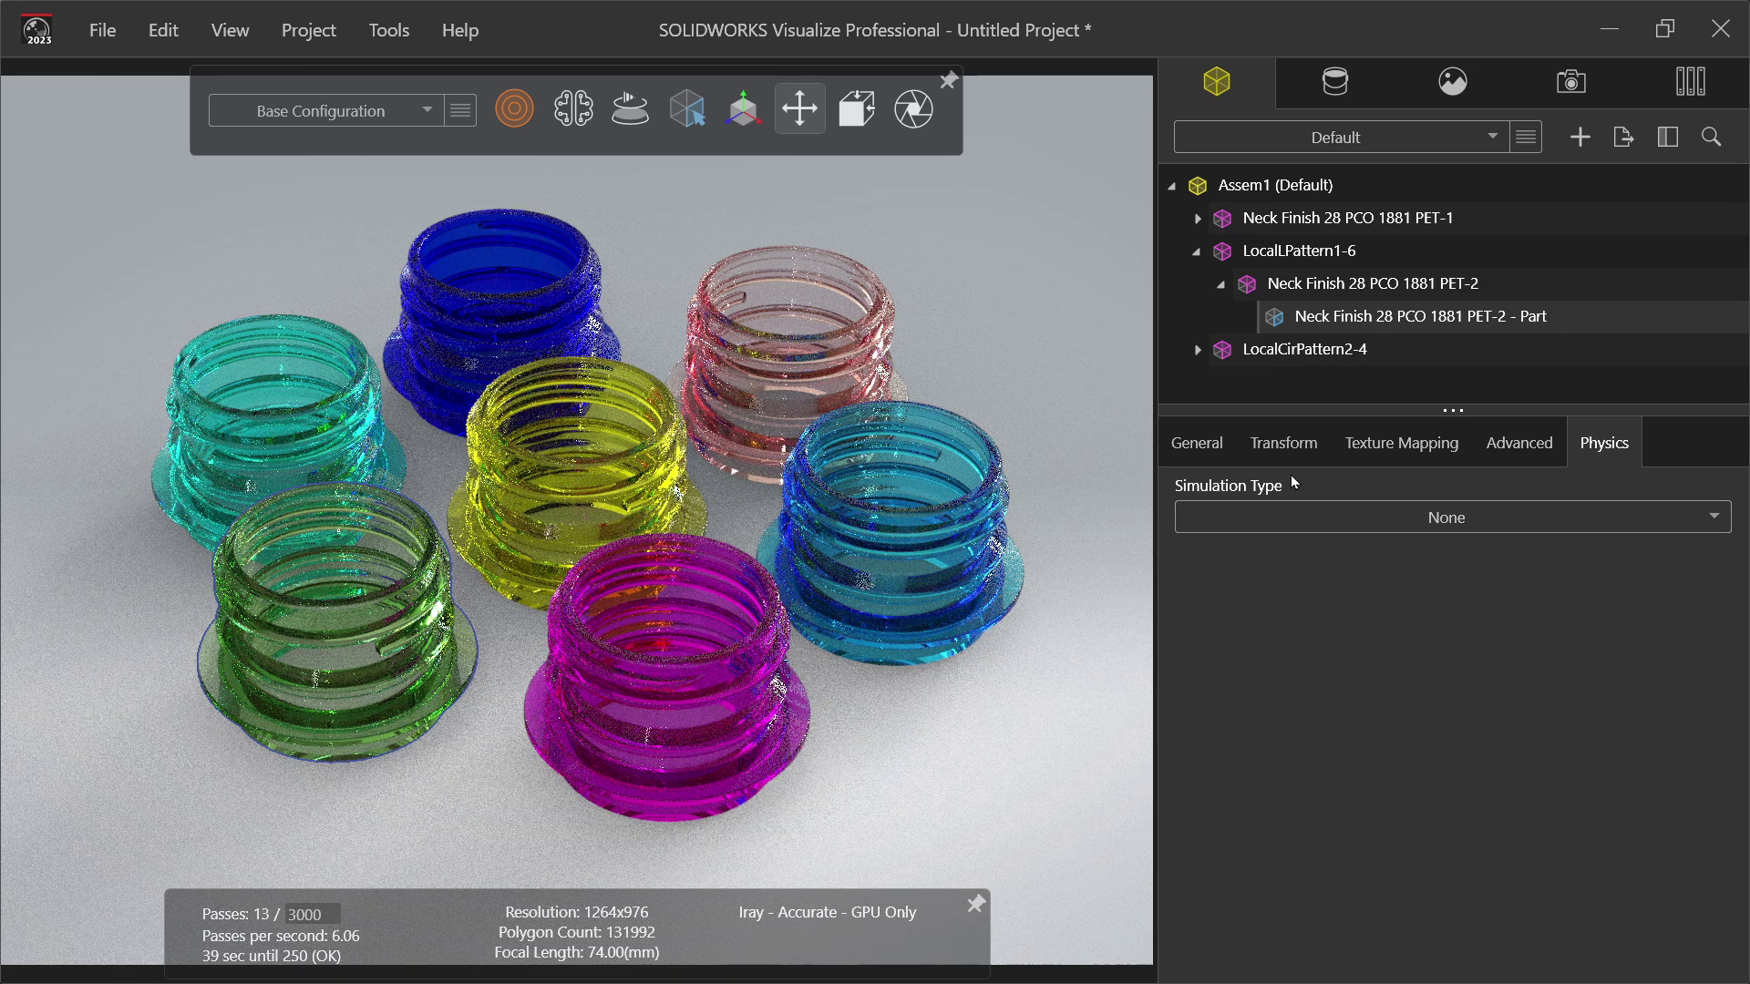
{"action": "left_click", "coordinate": [1194, 444]}
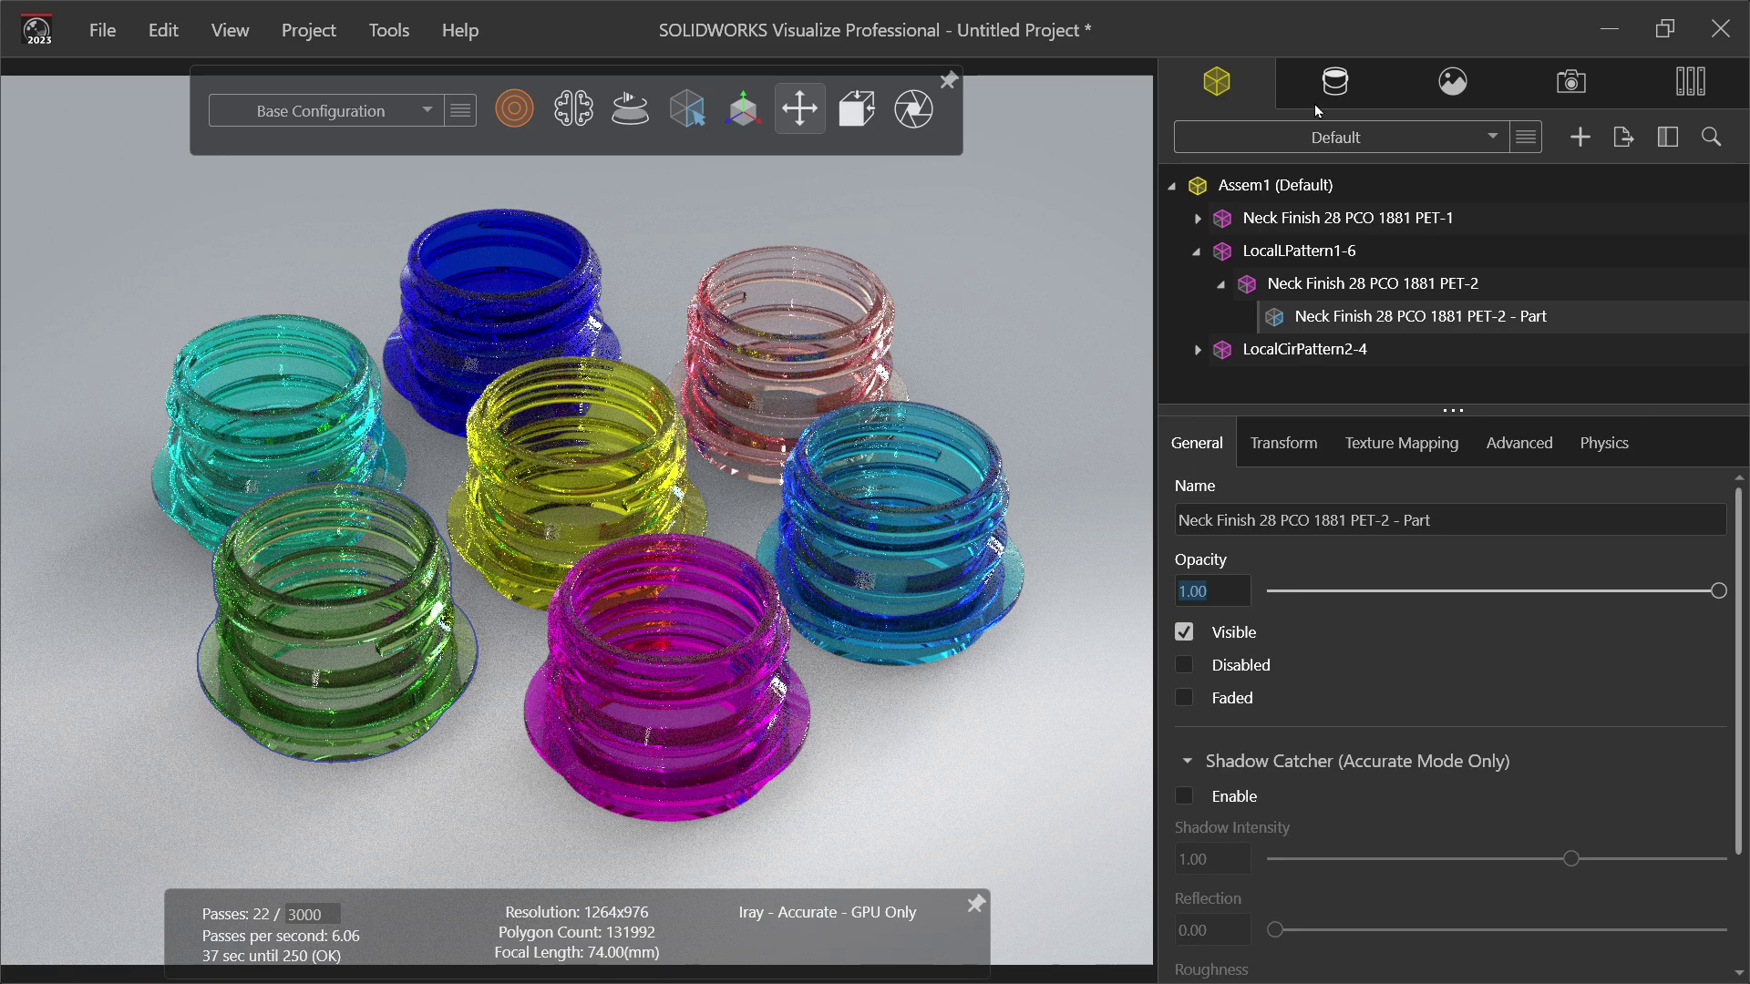
Step: Give the Pink Glass appearance a Color Density of 20 mm with Roughness 0.20
{"action": "left_click", "coordinate": [1344, 84]}
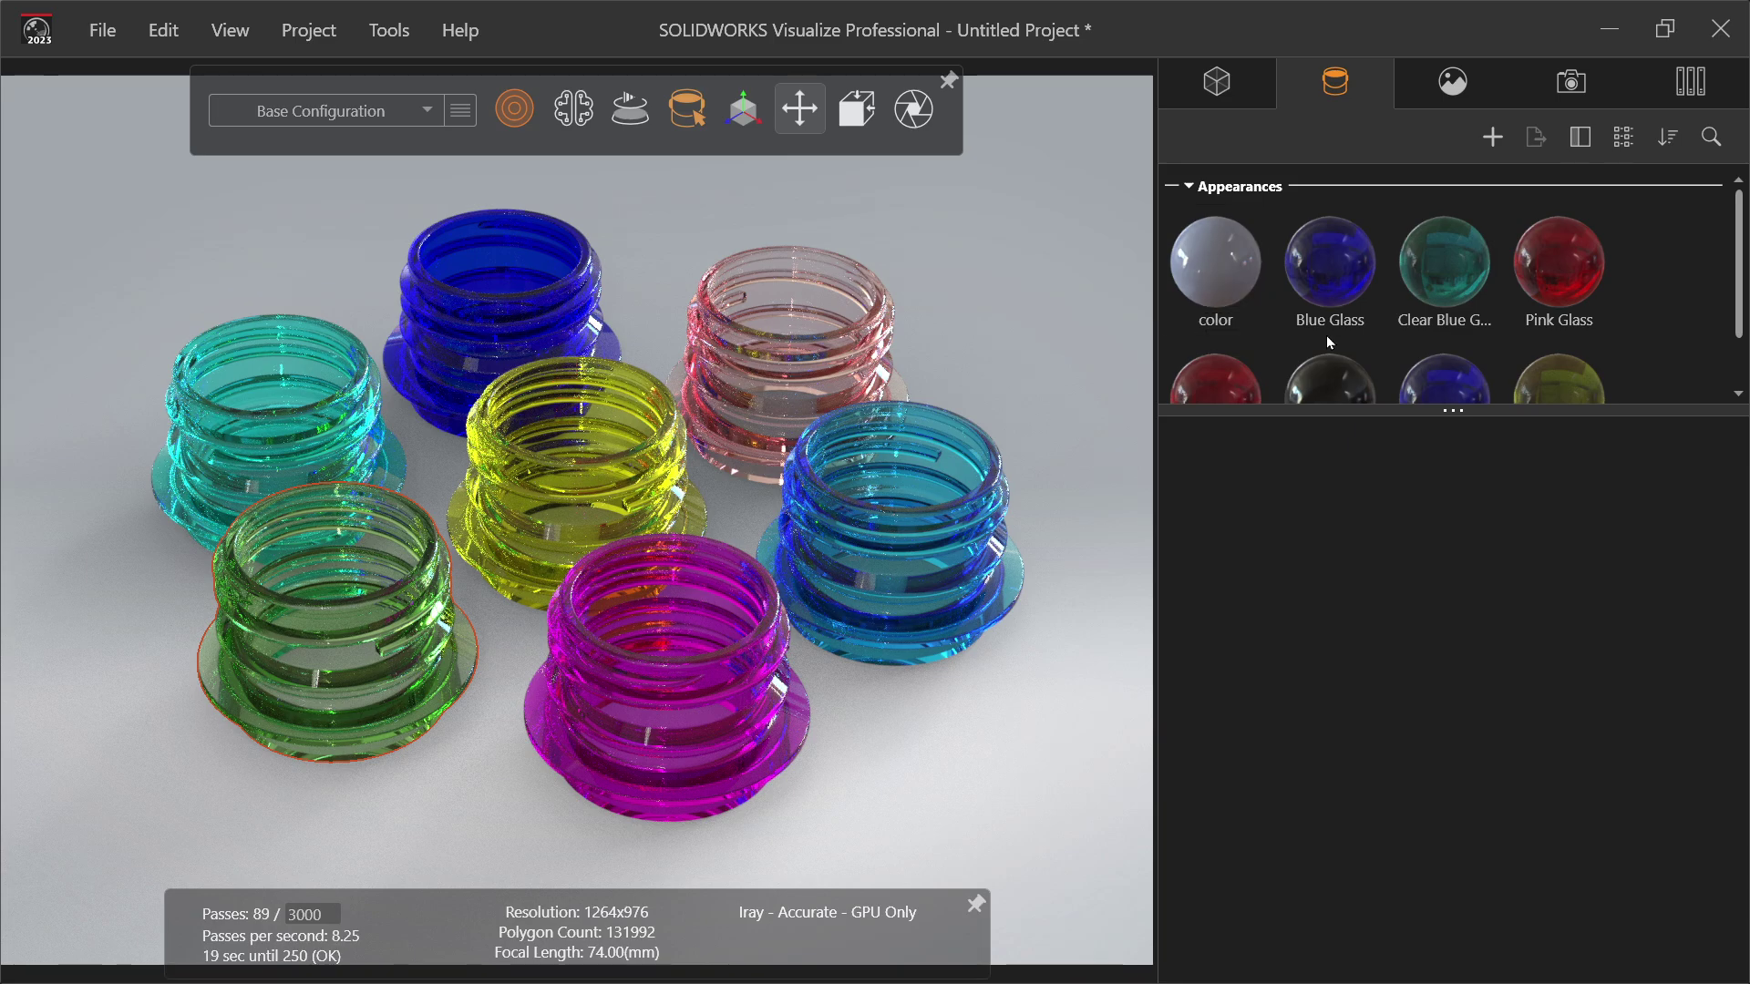
{"action": "left_click", "coordinate": [1575, 270]}
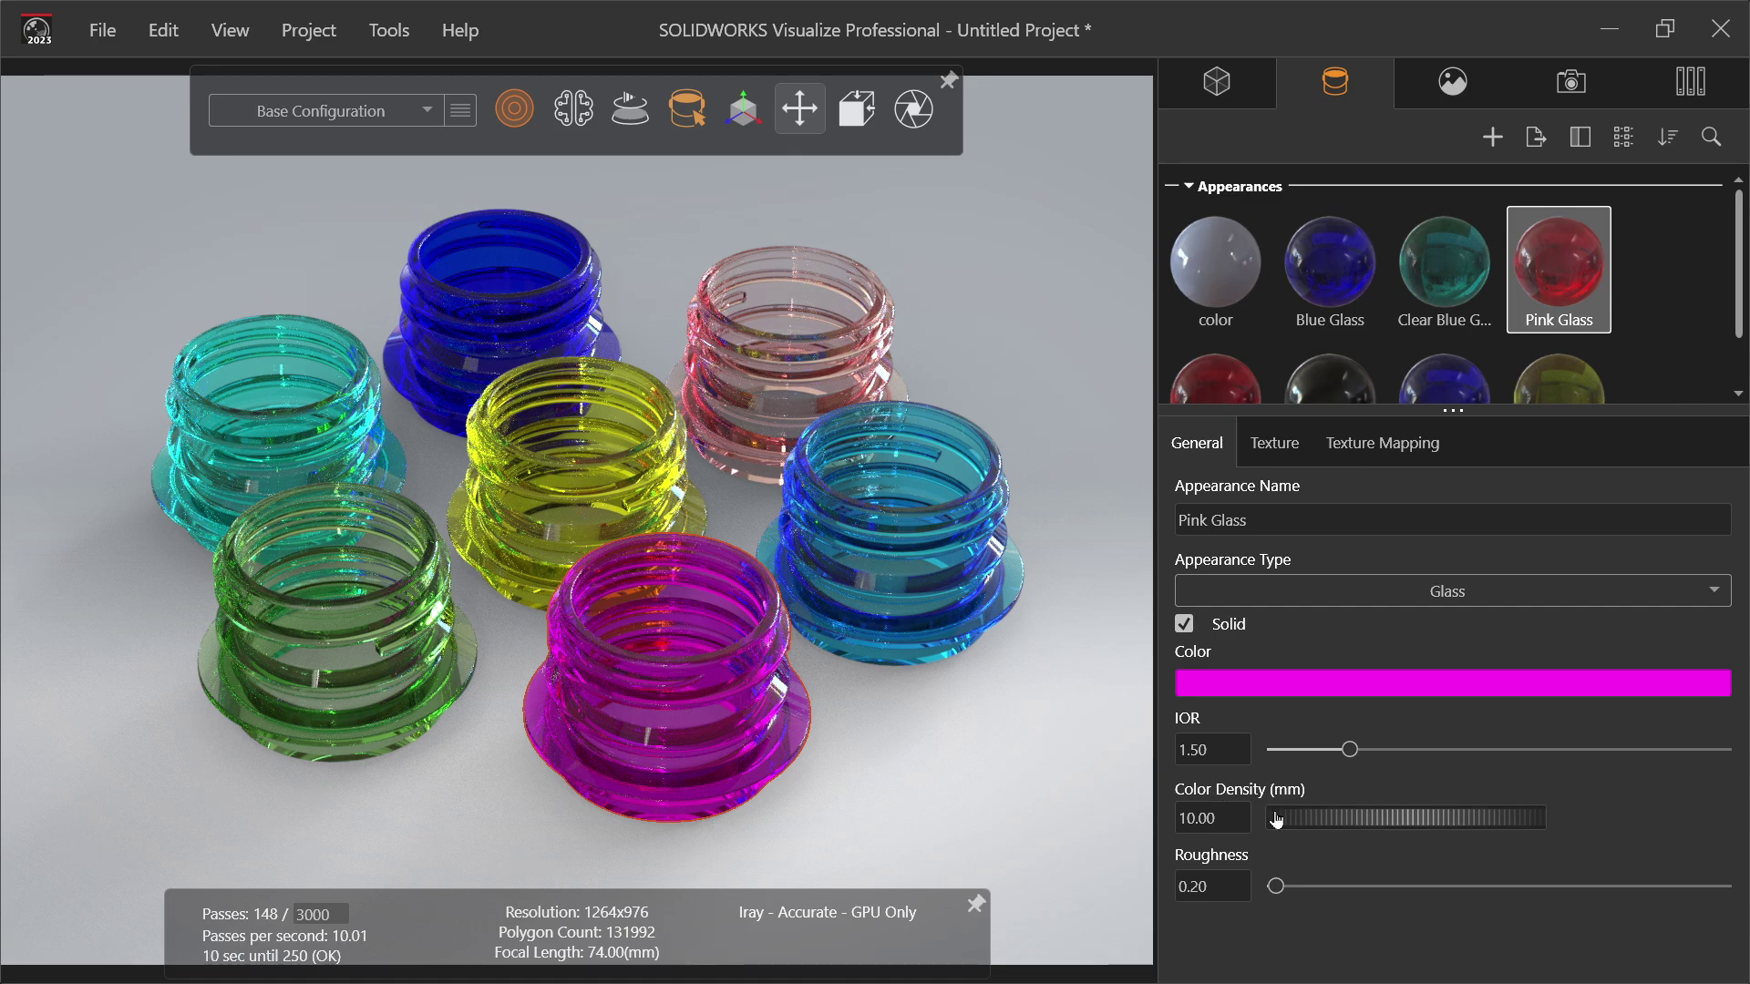
{"action": "left_click_drag", "start_coordinate": [1324, 817], "coordinate": [1497, 820]}
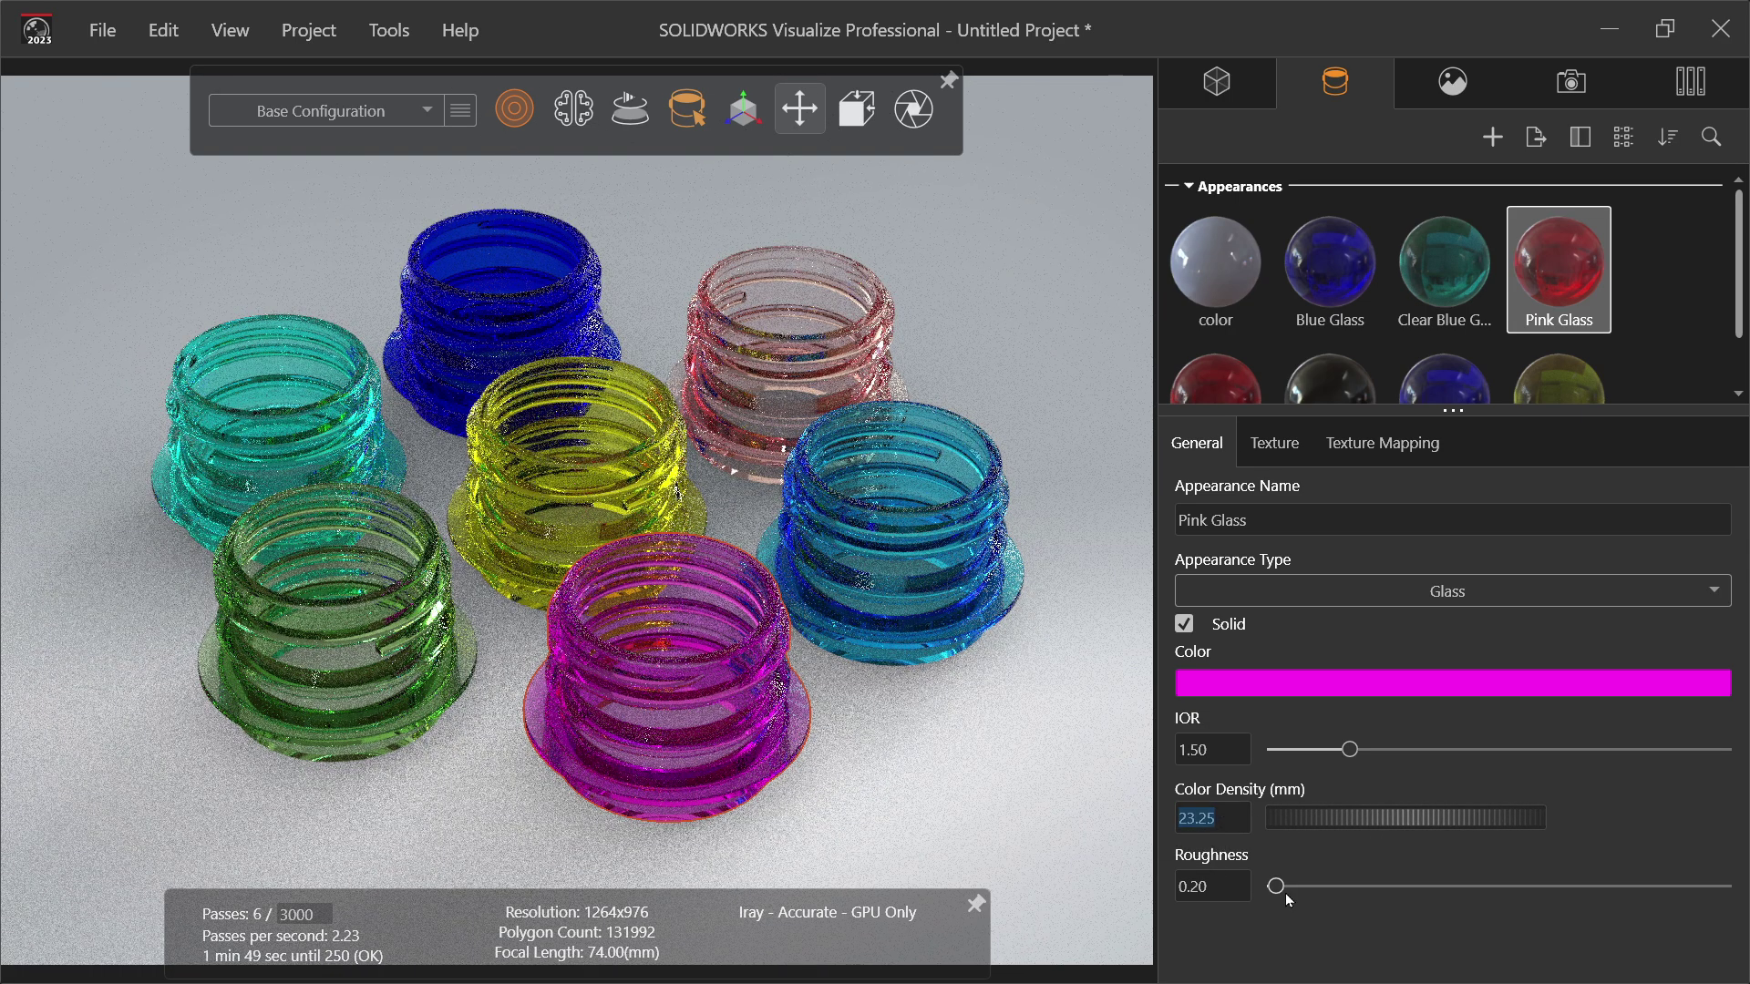
{"action": "left_click_drag", "start_coordinate": [1277, 886], "coordinate": [1380, 887]}
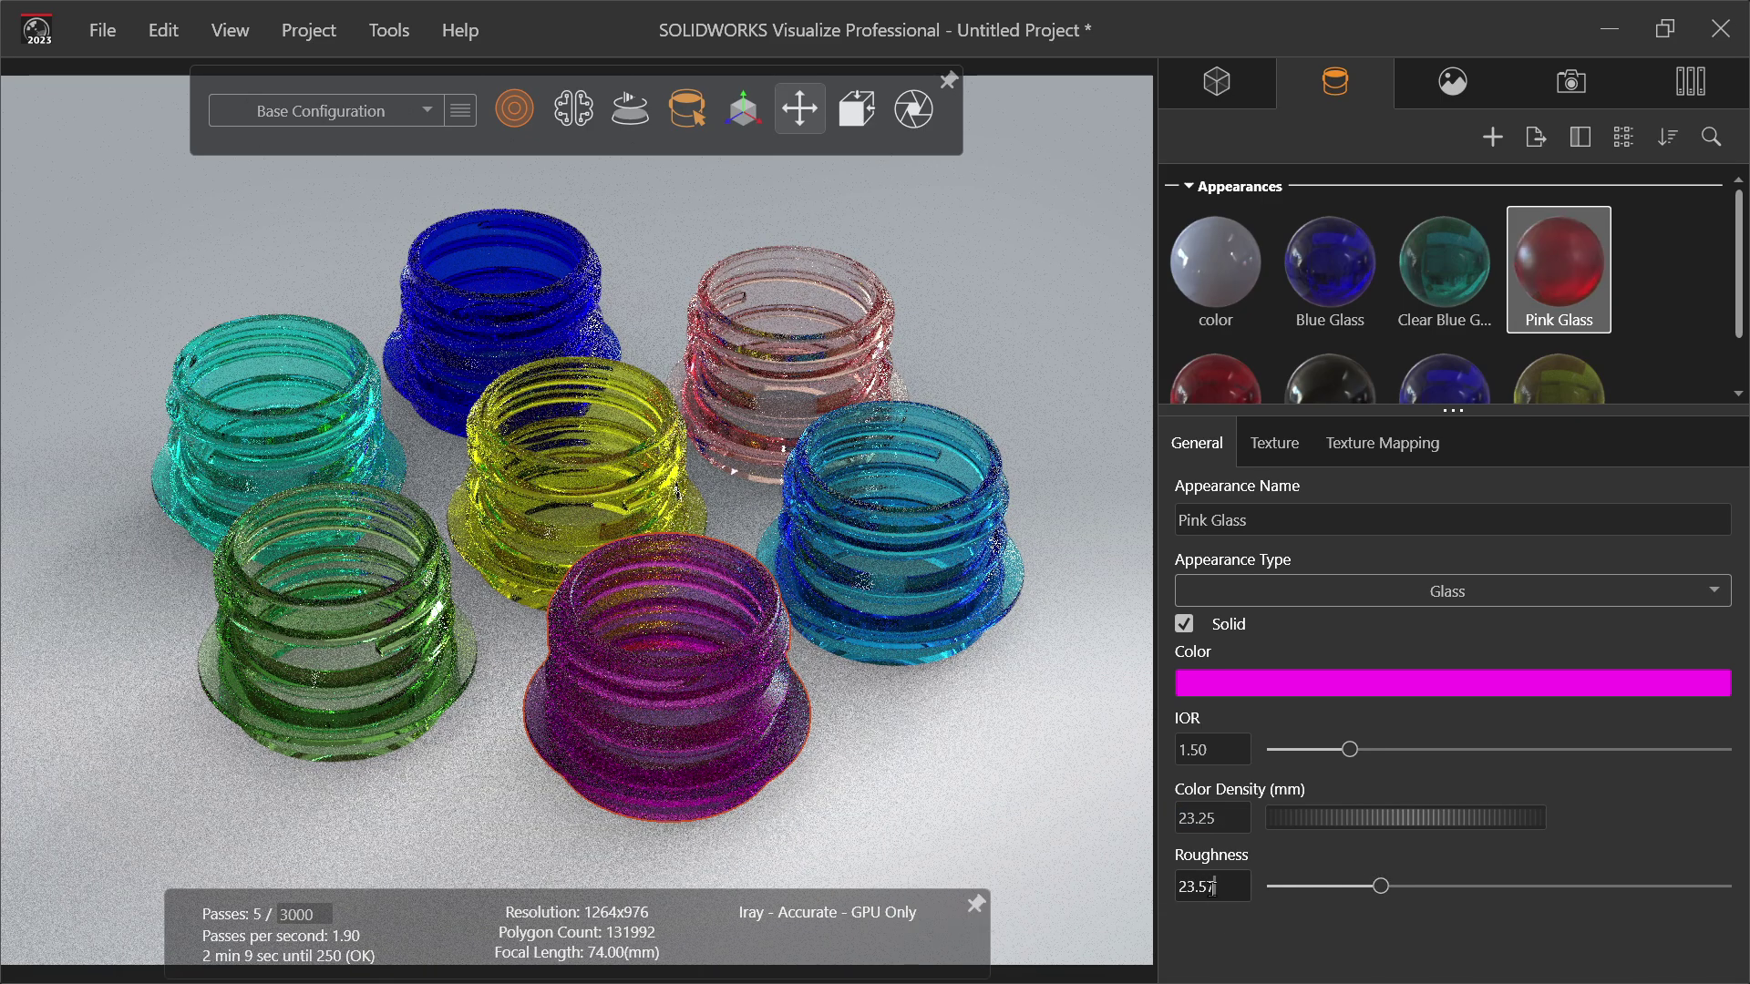
{"action": "left_click_drag", "start_coordinate": [1222, 888], "coordinate": [1135, 881]}
{"action": "type", "text": "0.2"}
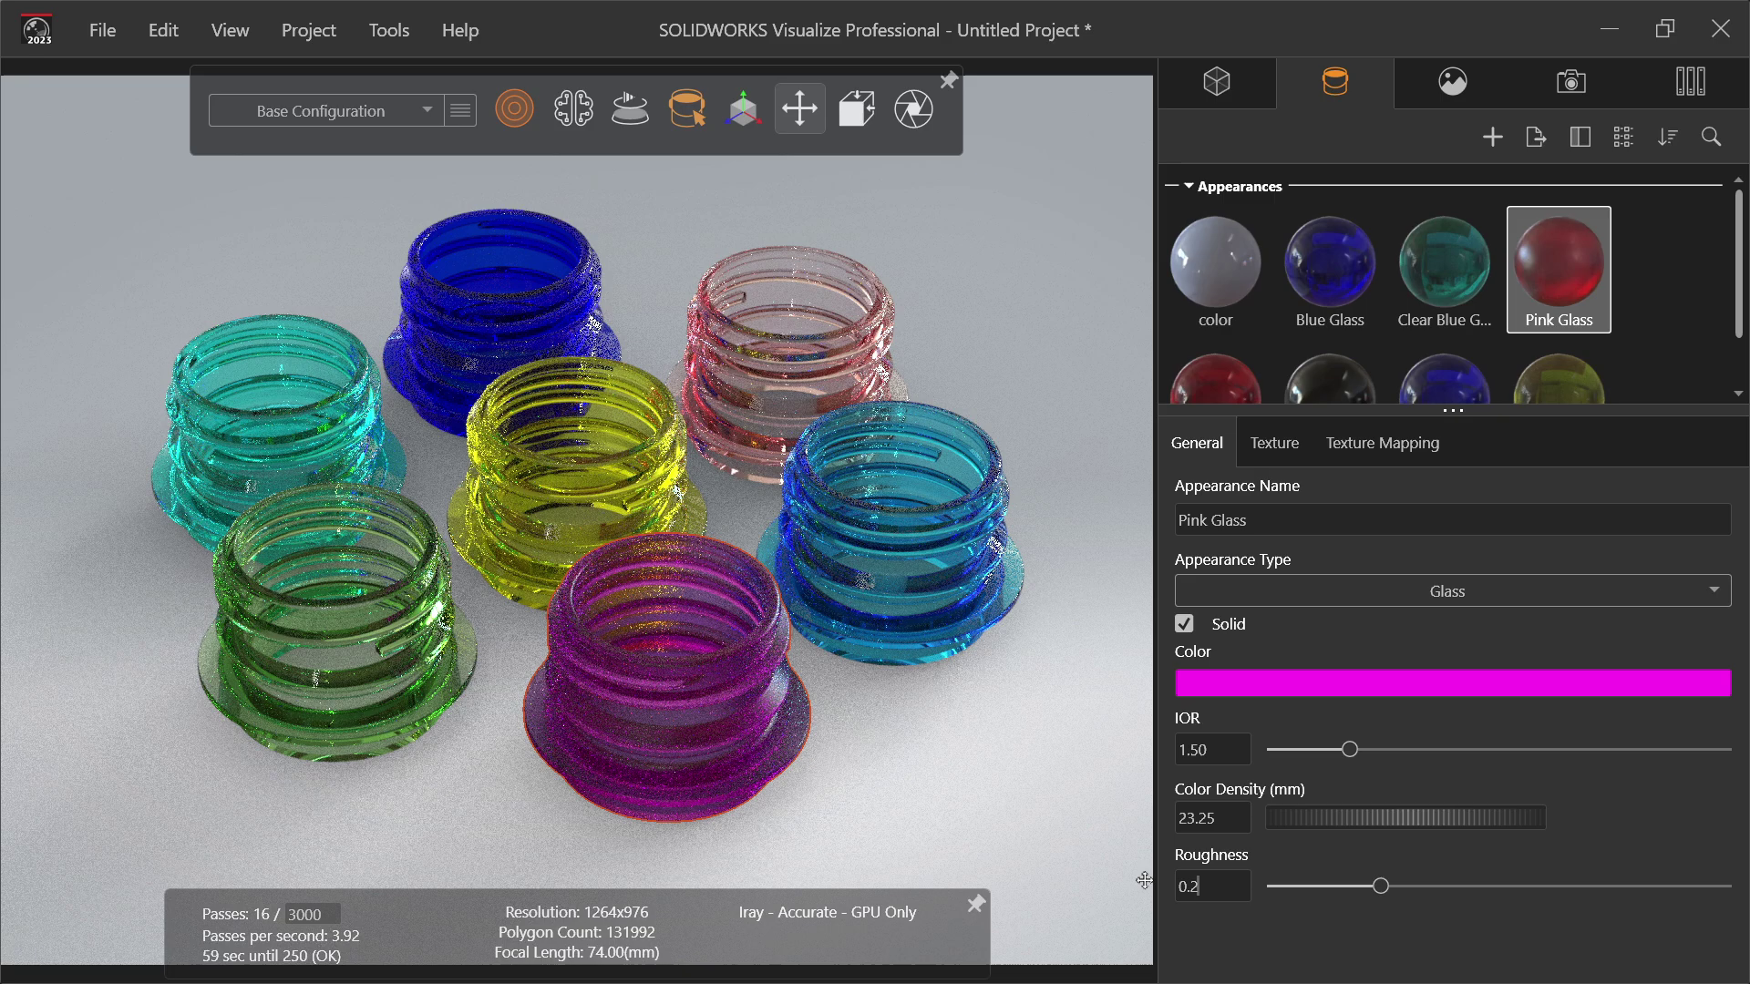
{"action": "left_click", "coordinate": [1204, 816]}
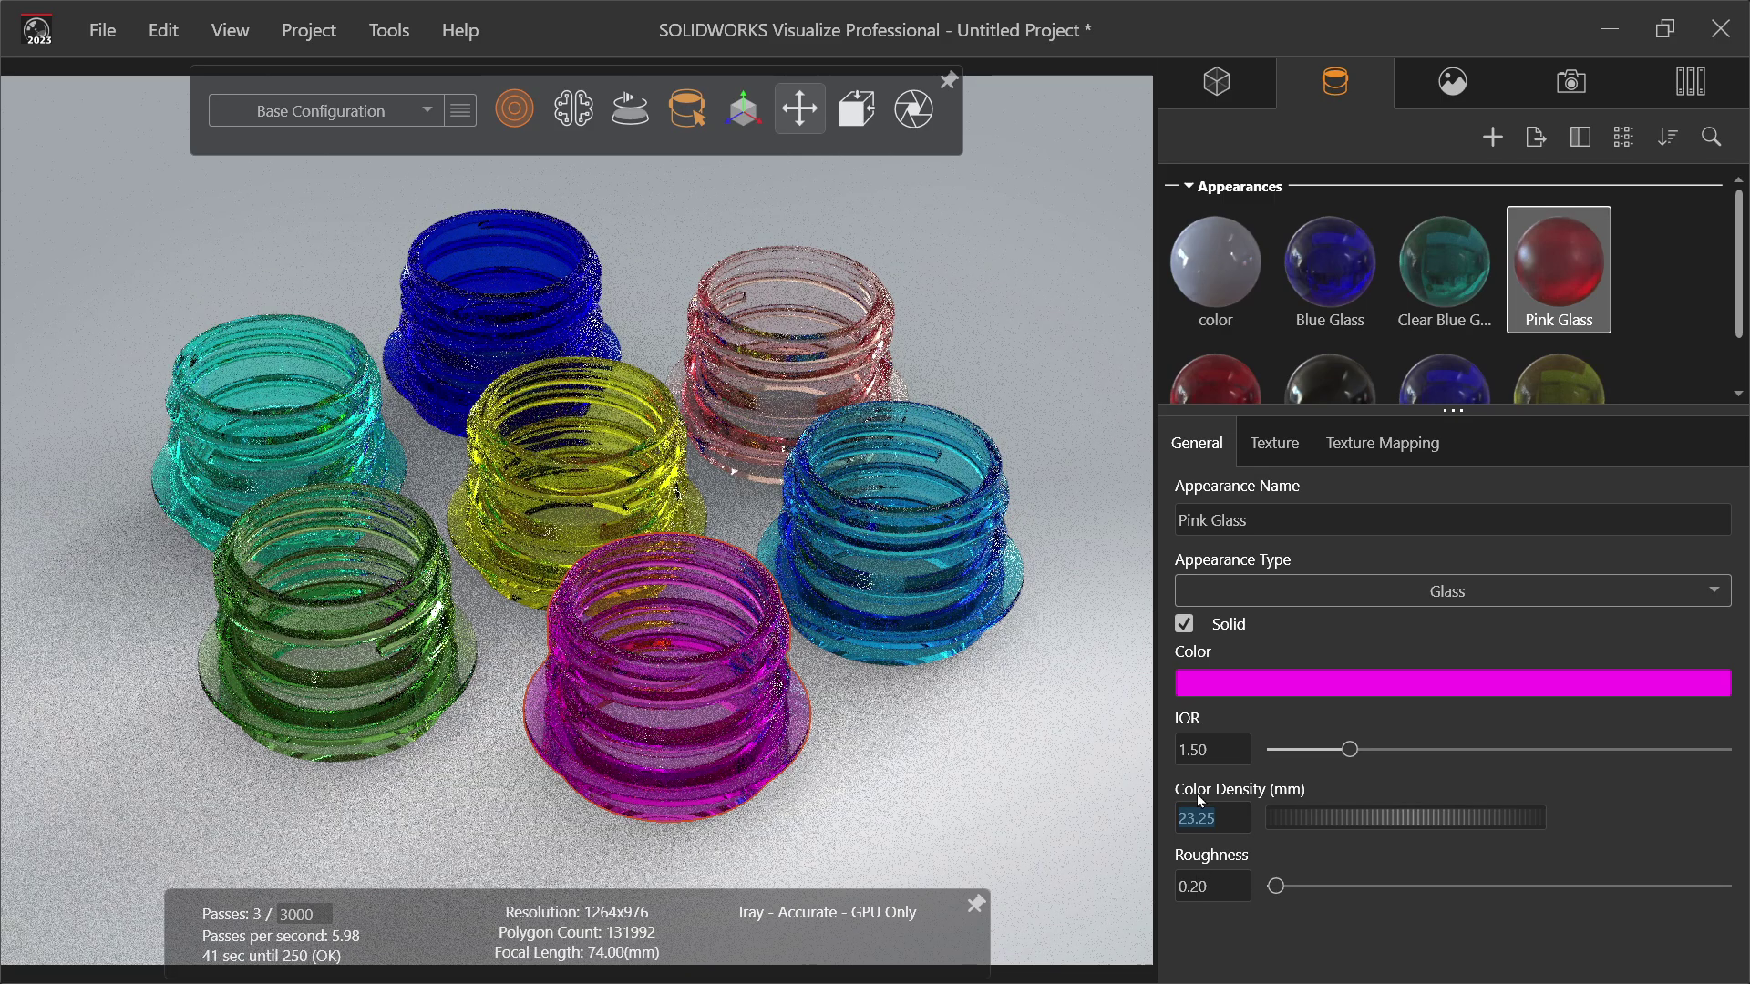
{"action": "type", "text": "20"}
{"action": "key", "text": "Return"}
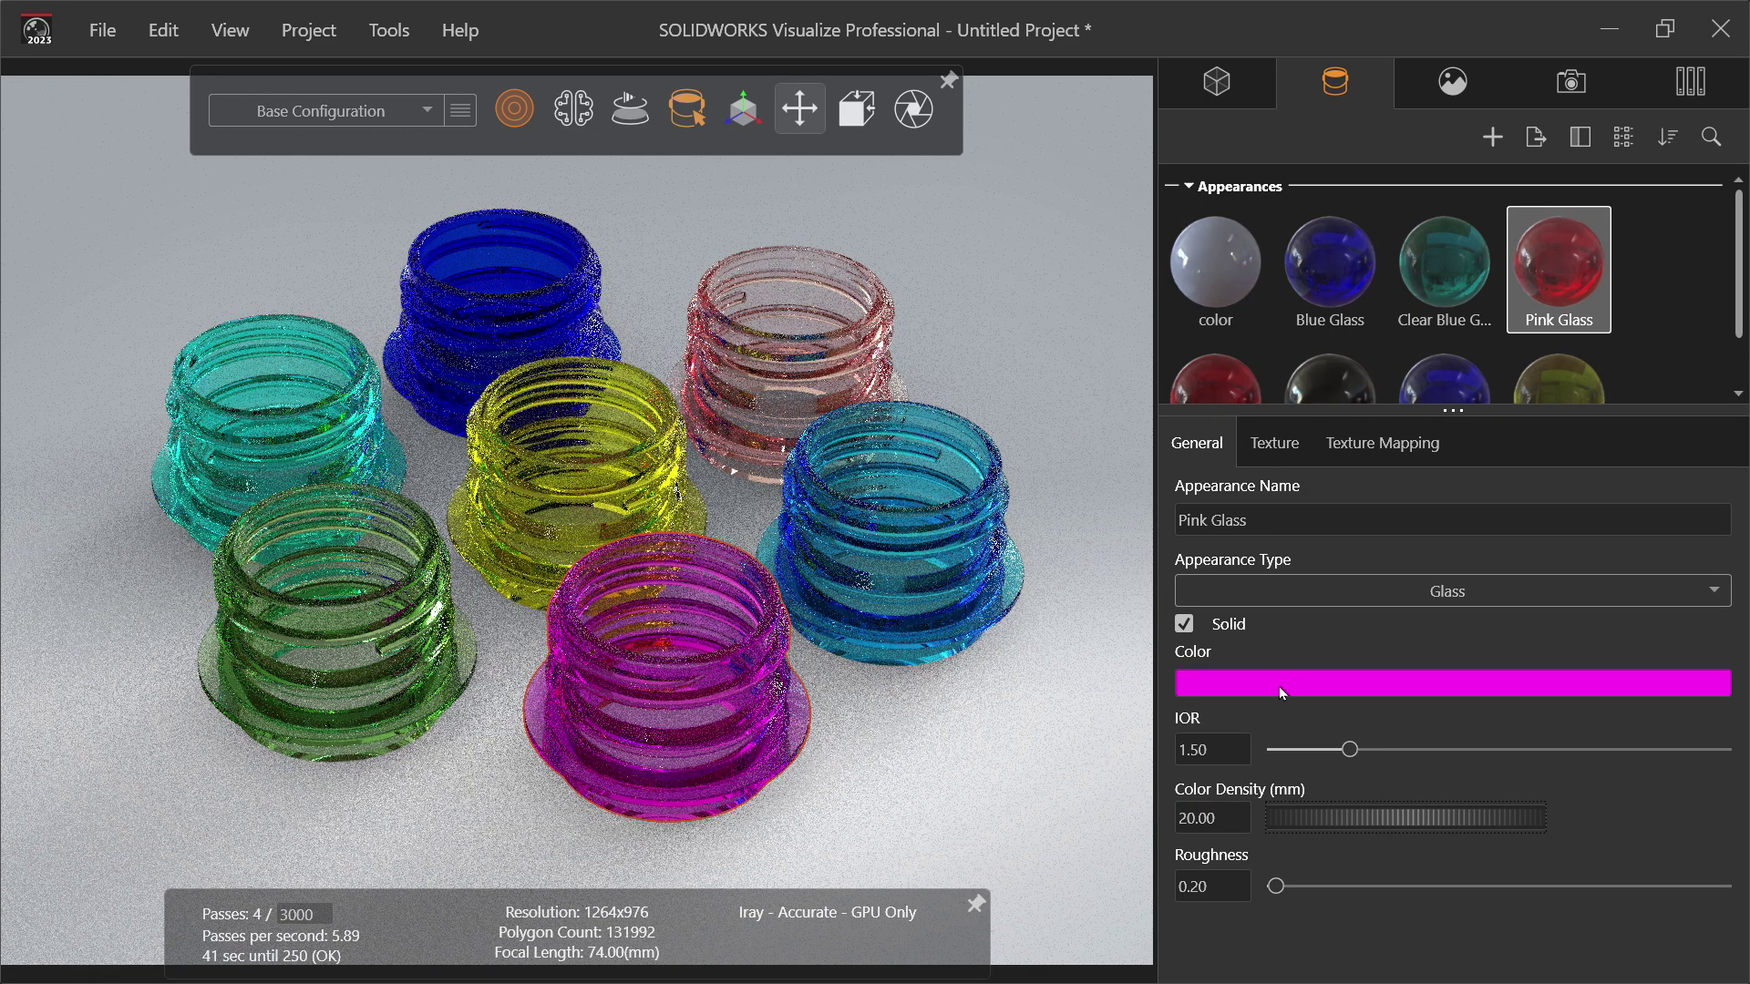
Step: Change the Pink Glass colour to pure magenta FF00FF, with blue at 255 in RGB
{"action": "left_click", "coordinate": [1282, 691]}
{"action": "left_click_drag", "start_coordinate": [1048, 123], "coordinate": [1021, 152]}
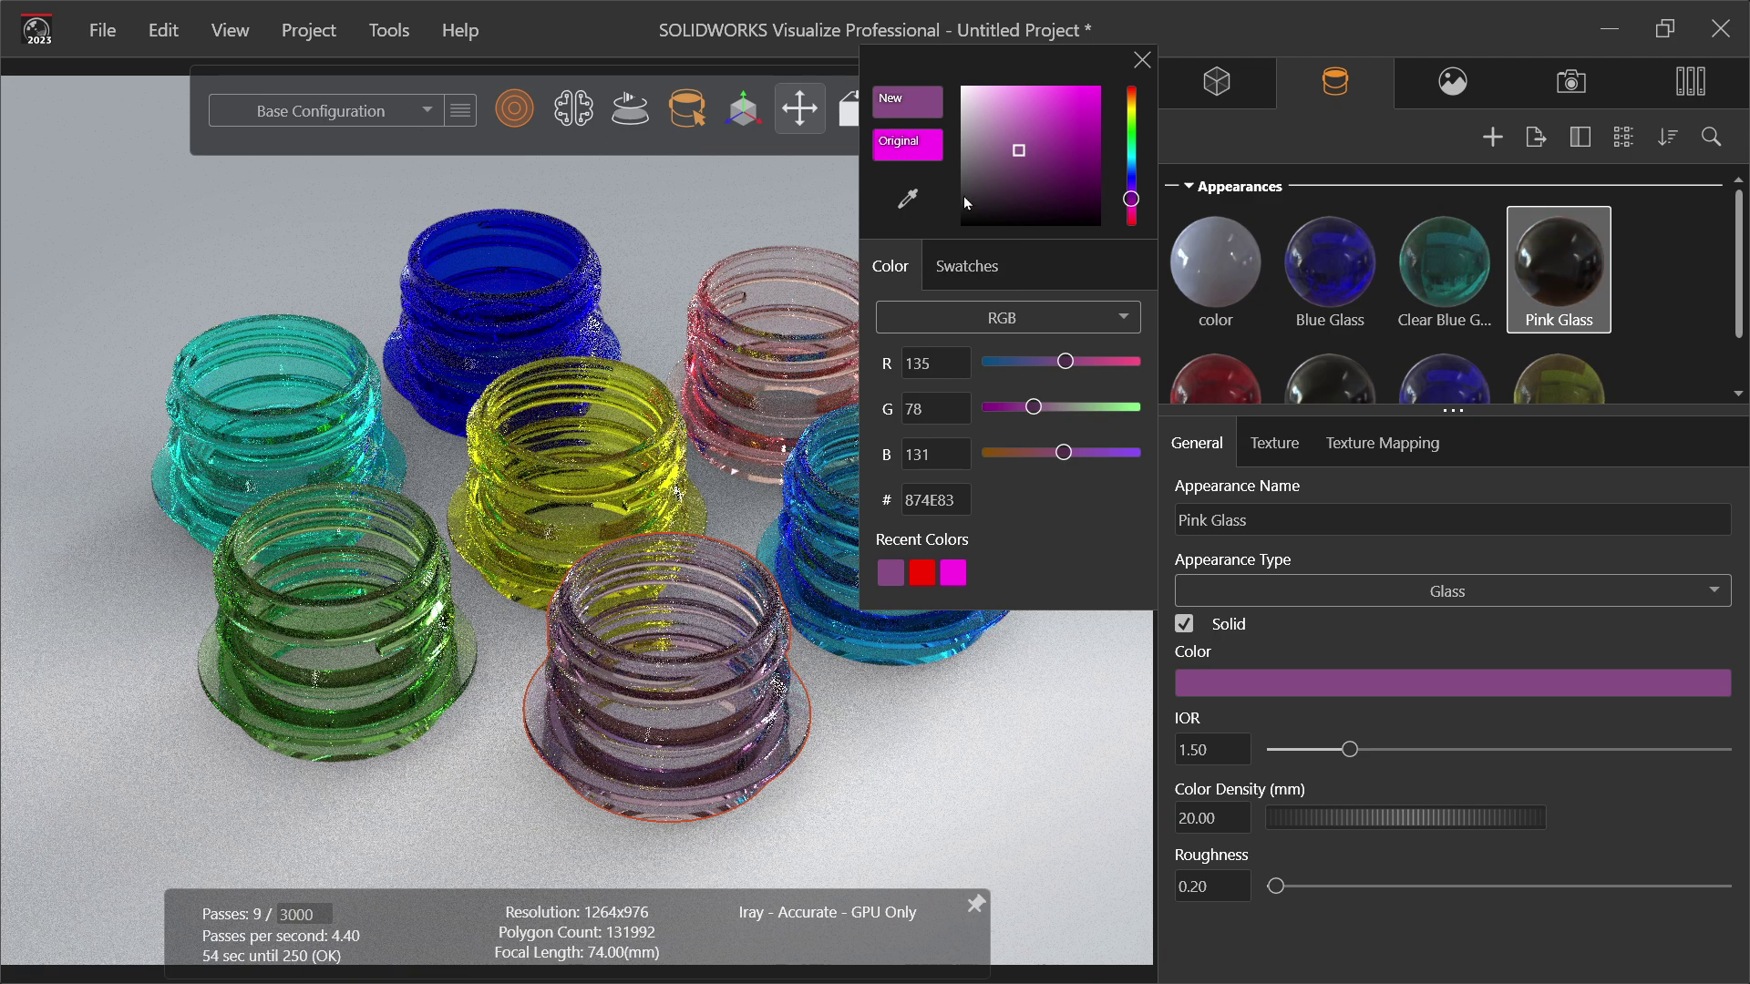
{"action": "left_click", "coordinate": [1141, 59]}
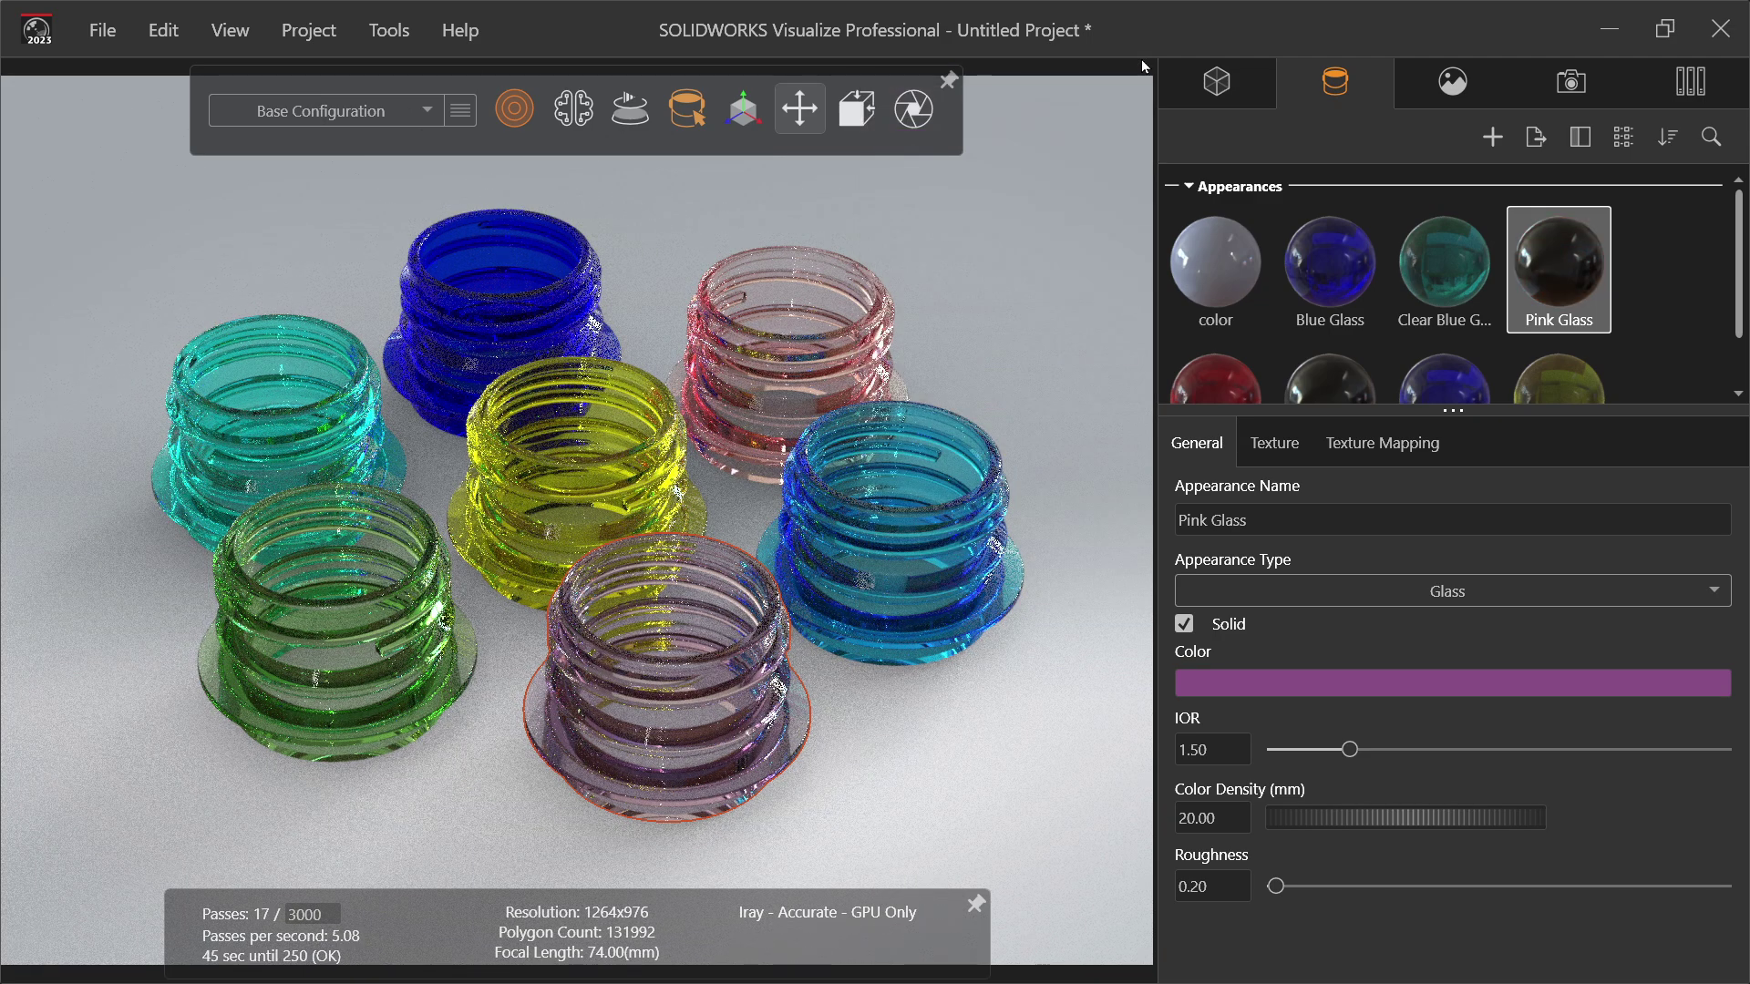
{"action": "left_click", "coordinate": [1285, 684]}
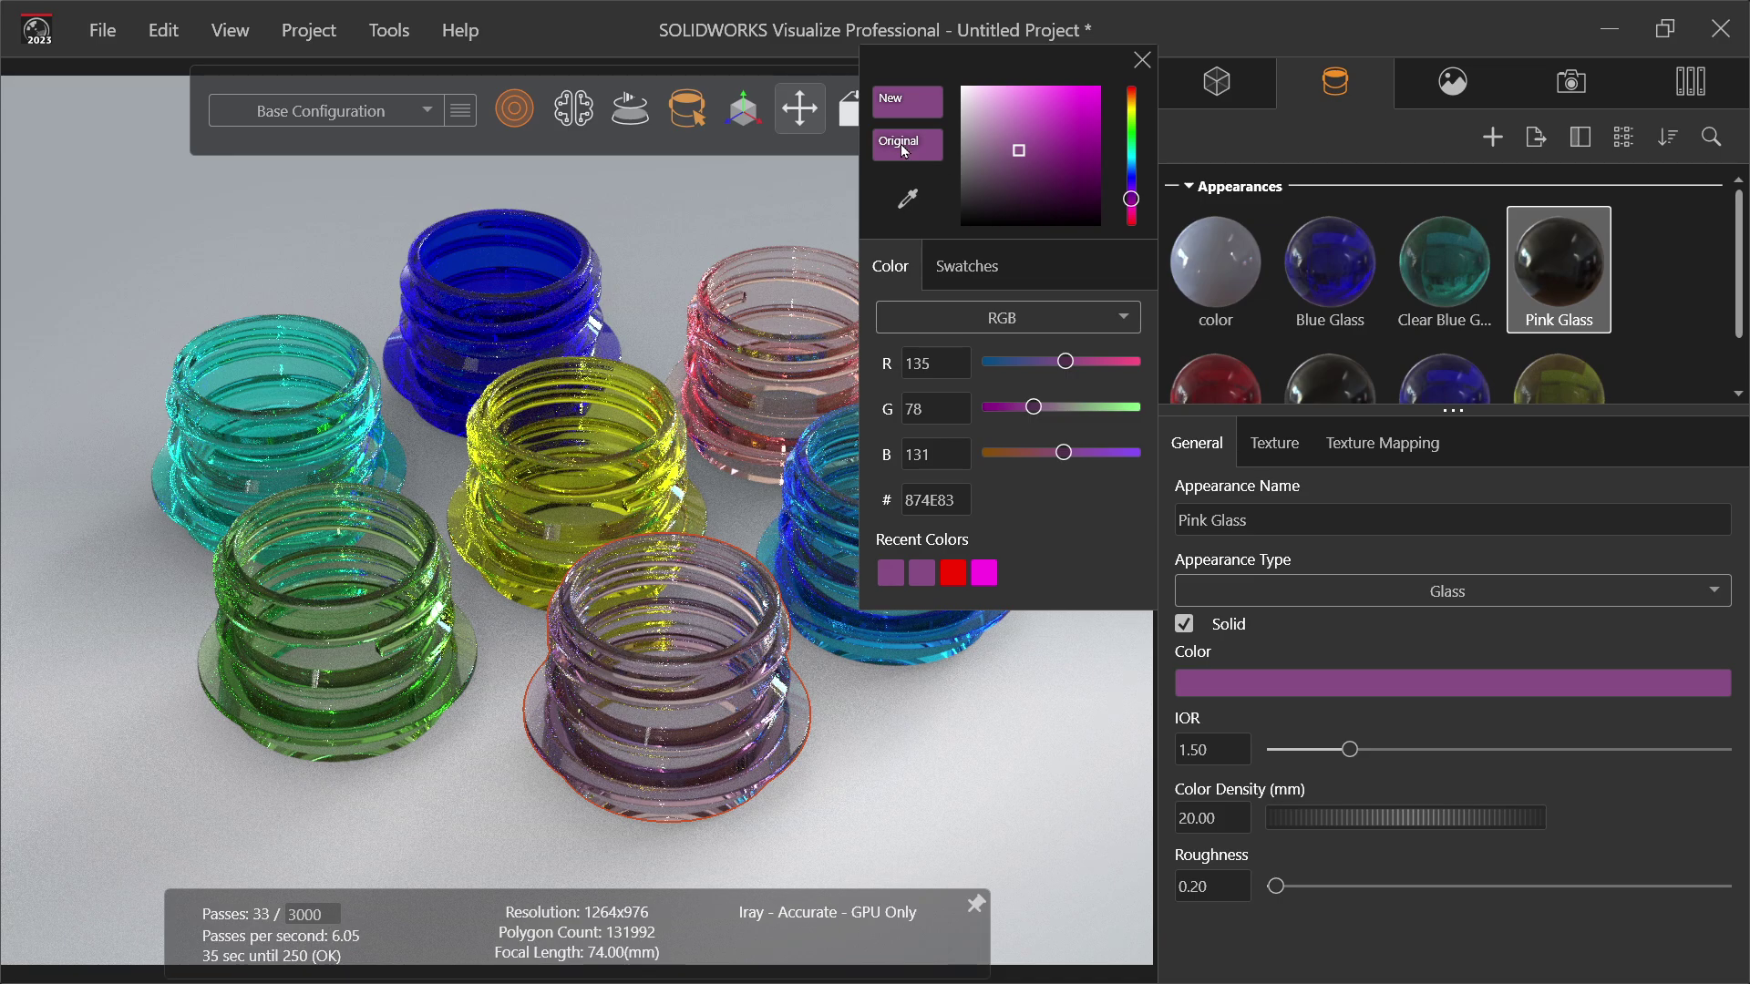
{"action": "left_click_drag", "start_coordinate": [1018, 150], "coordinate": [1108, 82]}
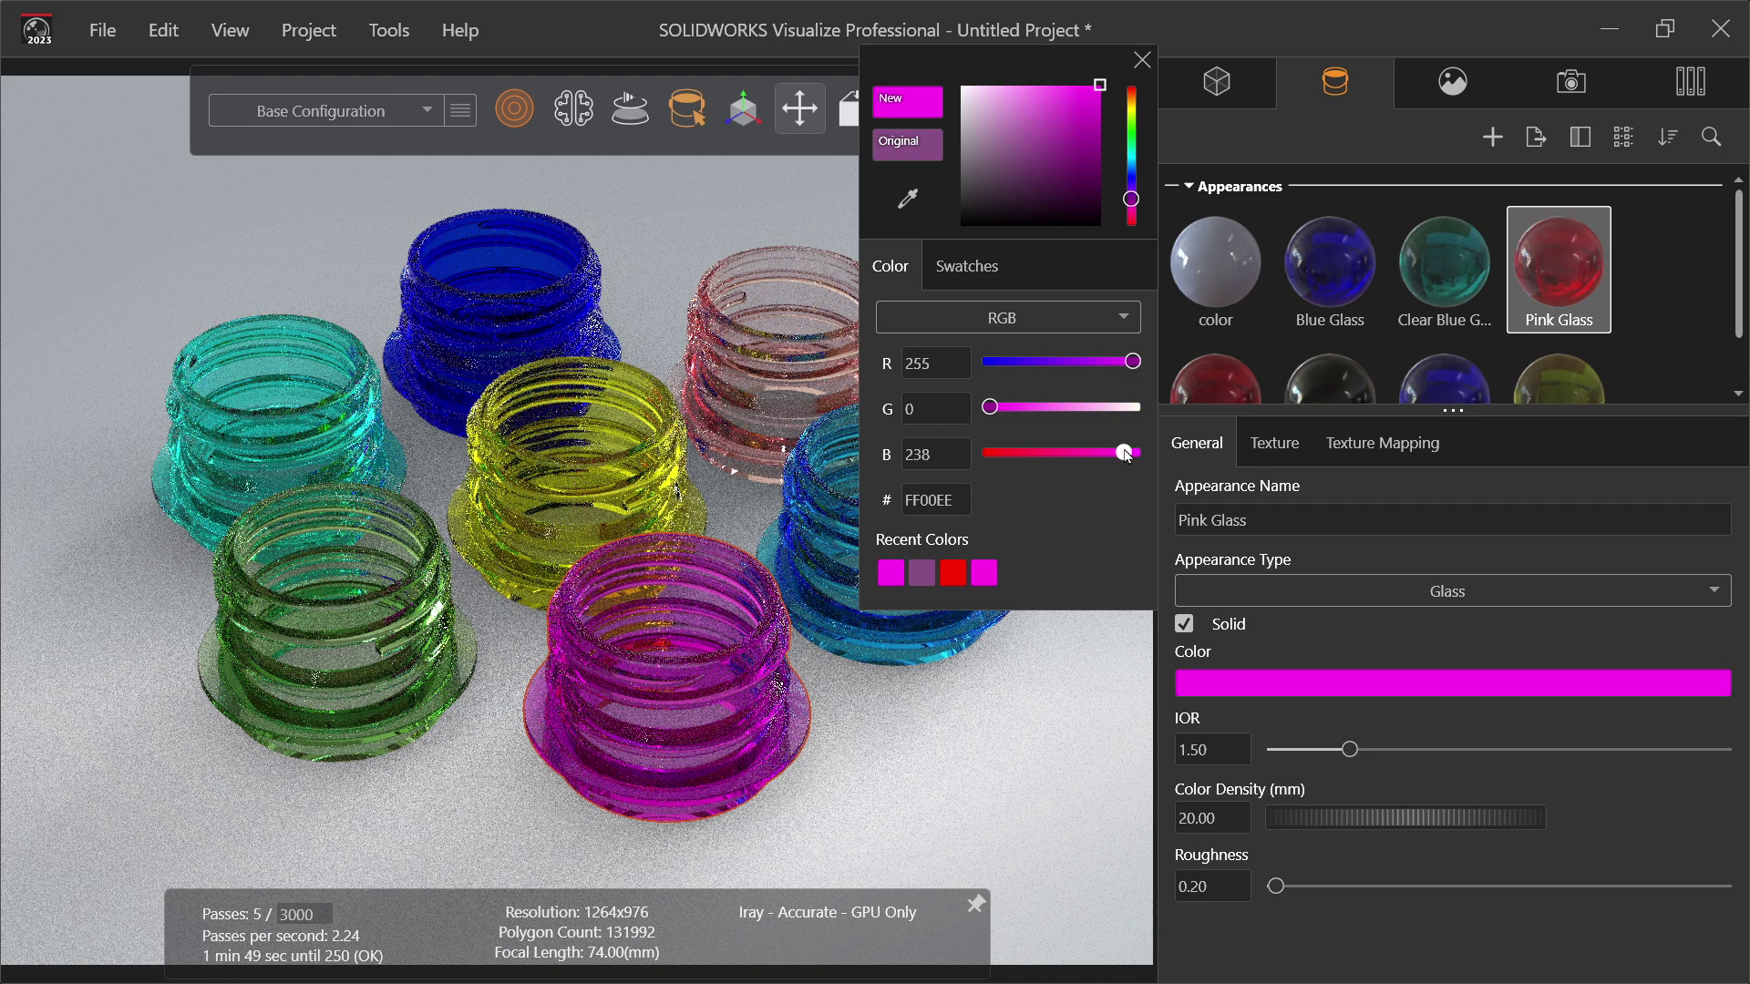
{"action": "left_click_drag", "start_coordinate": [1124, 453], "coordinate": [1169, 448]}
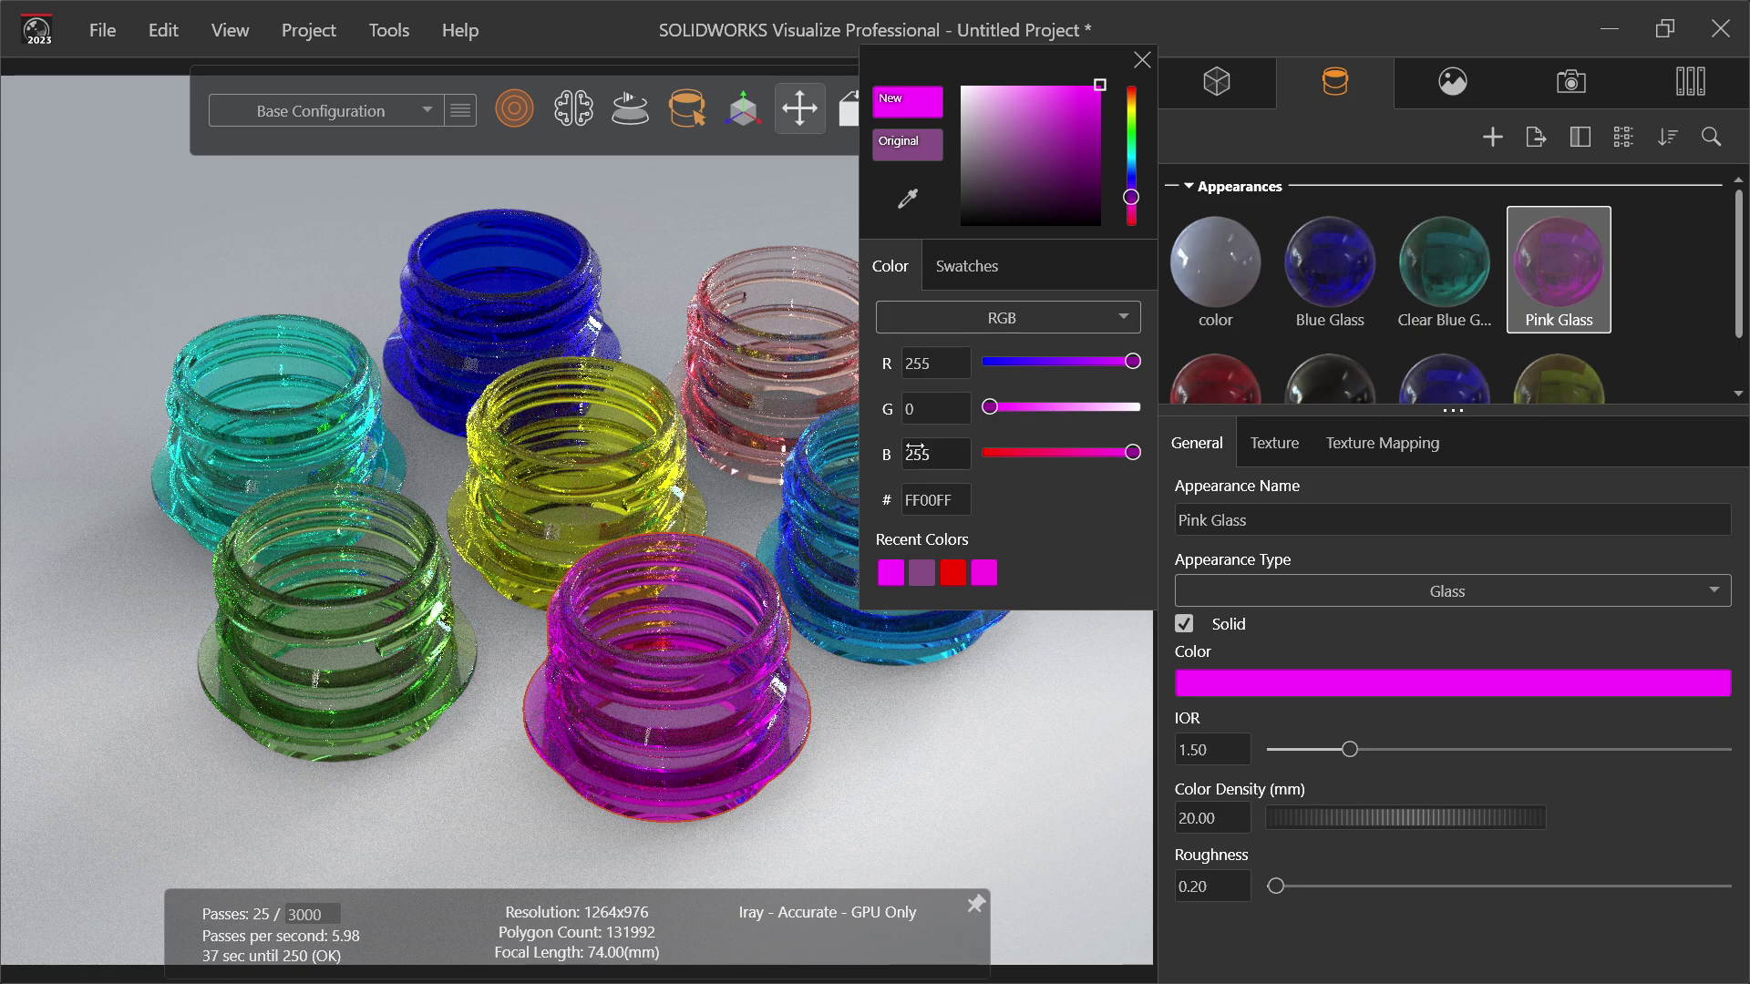
{"action": "left_click", "coordinate": [1094, 317]}
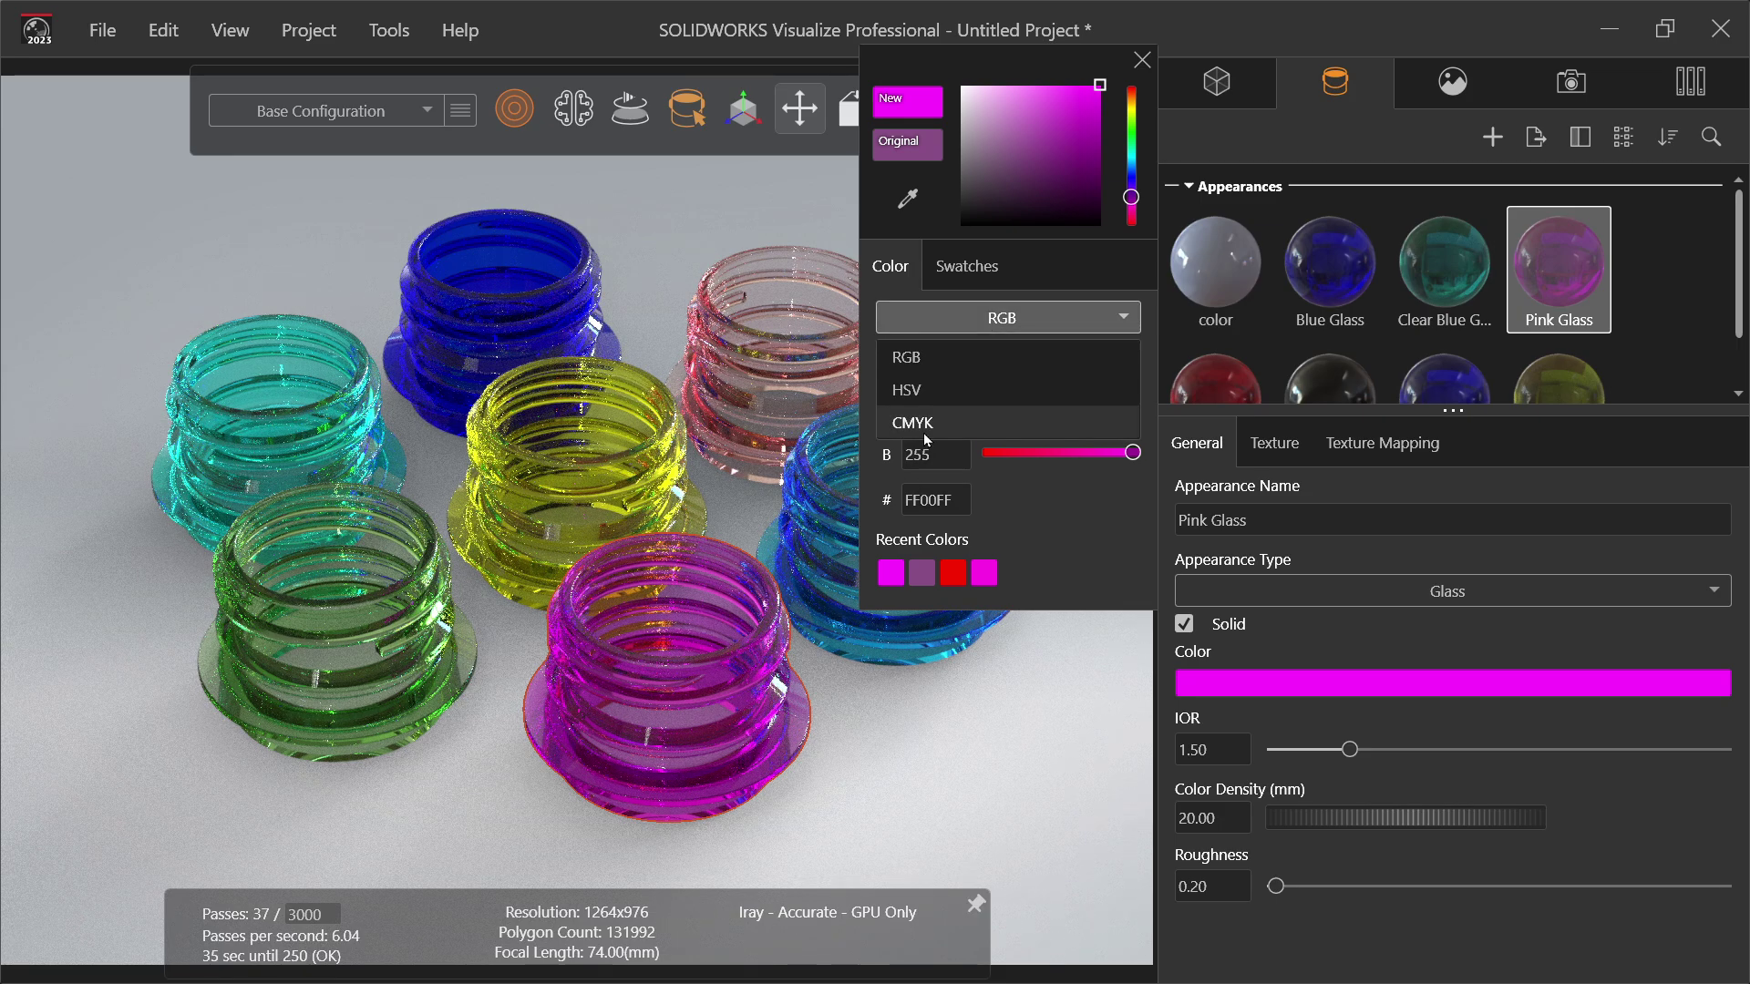
{"action": "left_click", "coordinate": [1008, 323]}
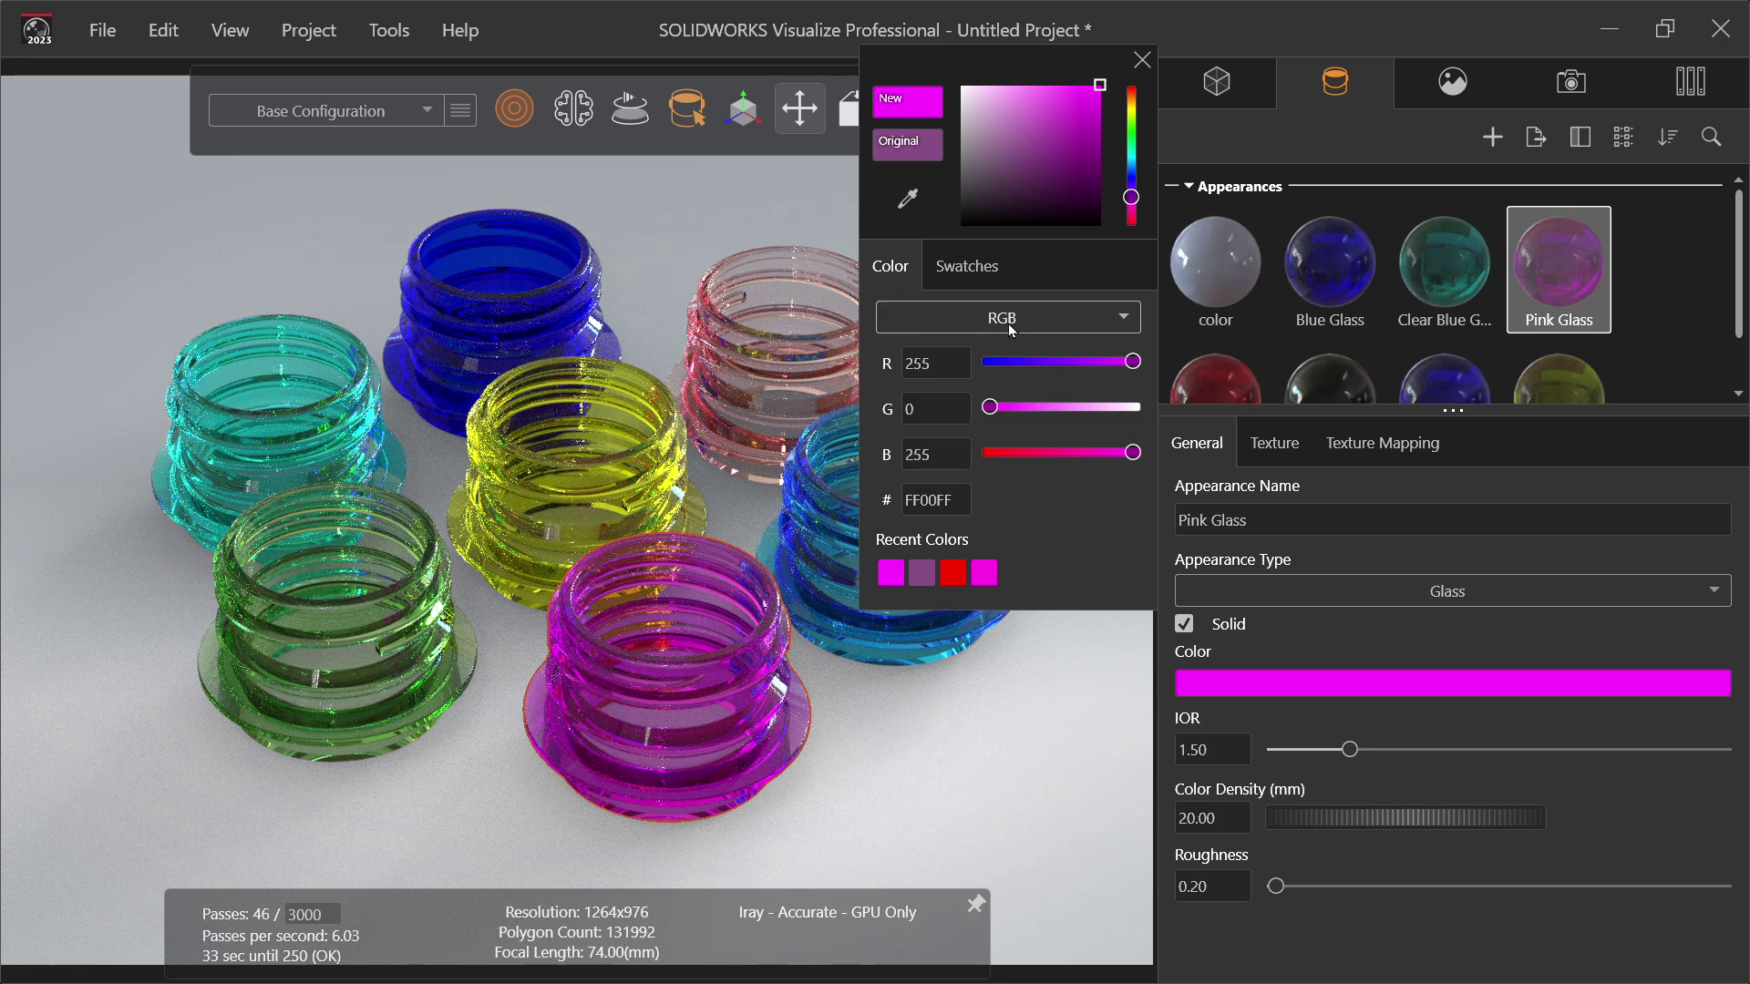
{"action": "left_click", "coordinate": [1142, 64]}
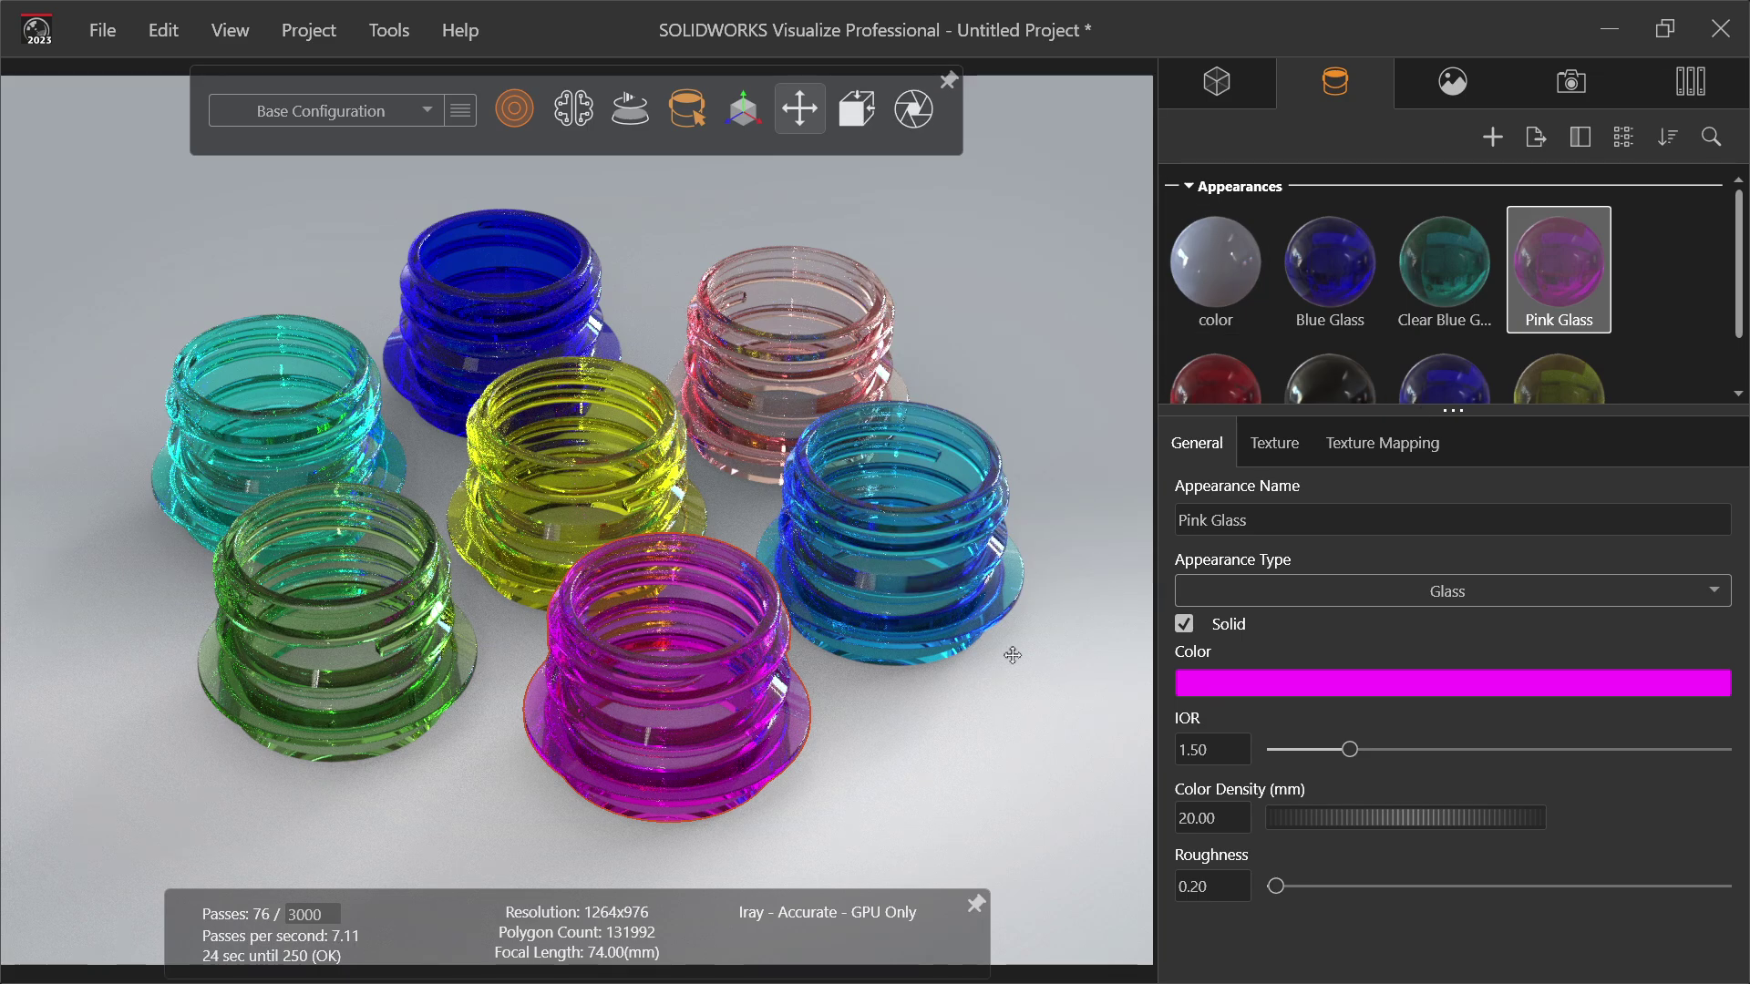
Step: Review the glass texture and mapping settings, then bring up the scene environment library
{"action": "left_click", "coordinate": [1276, 446]}
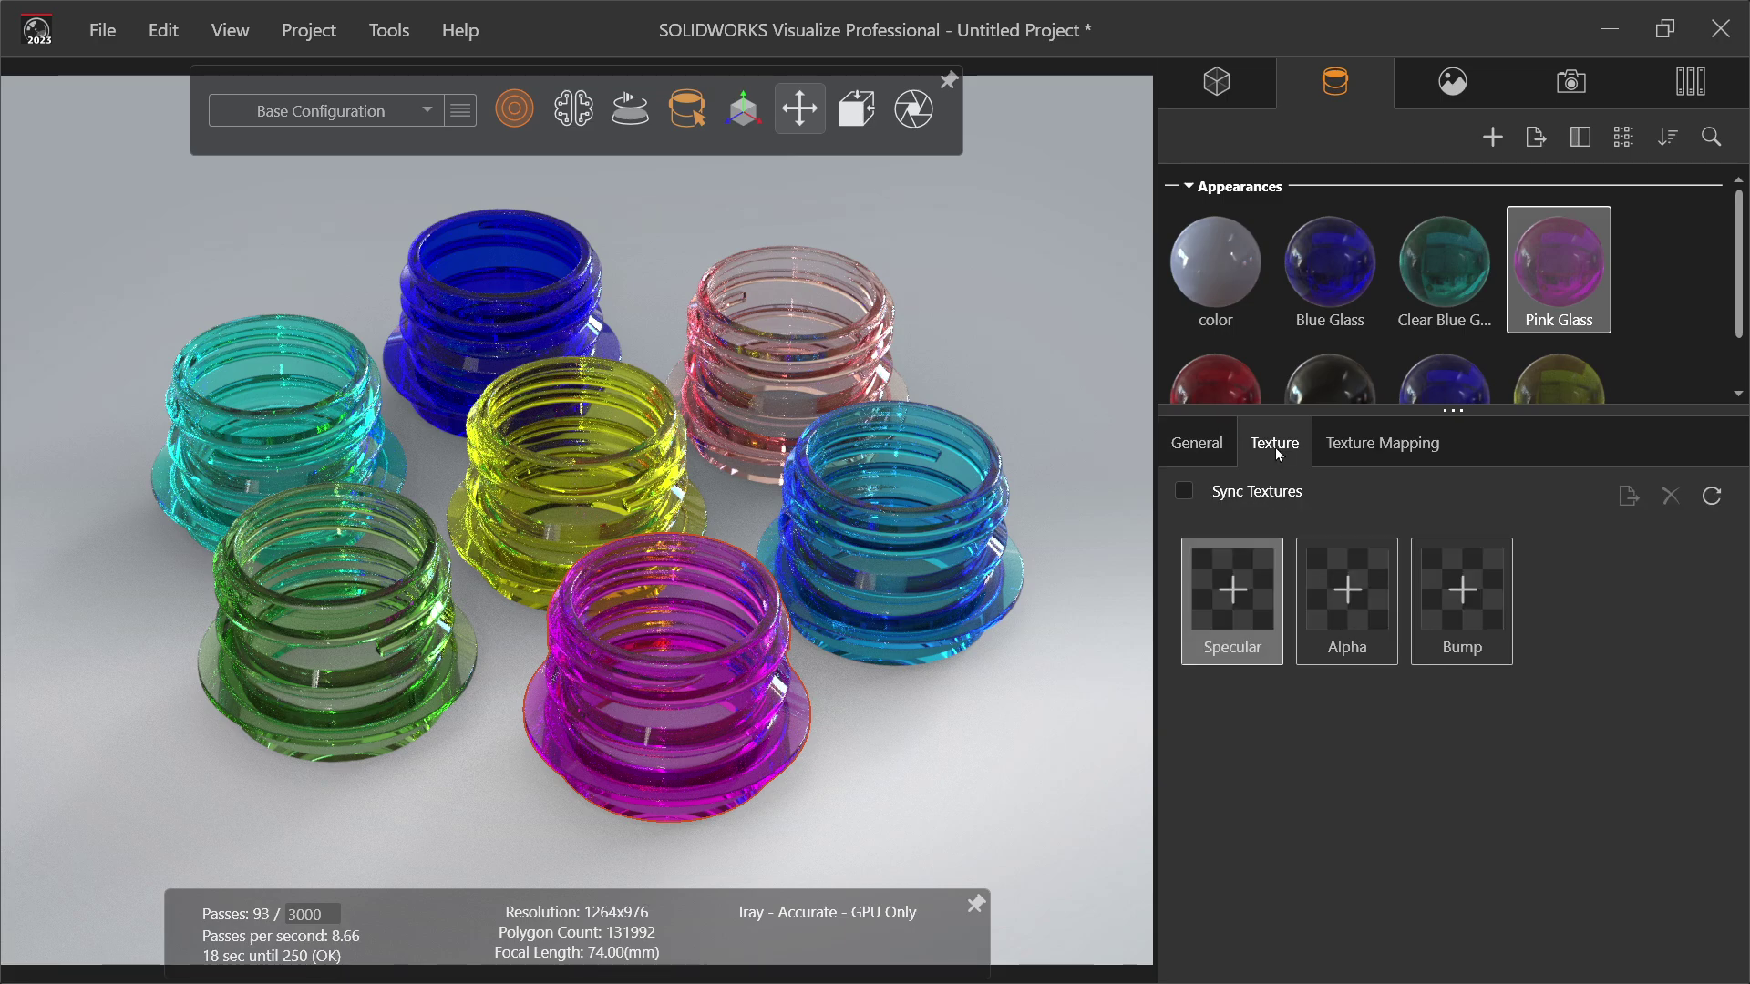
{"action": "left_click", "coordinate": [1367, 449]}
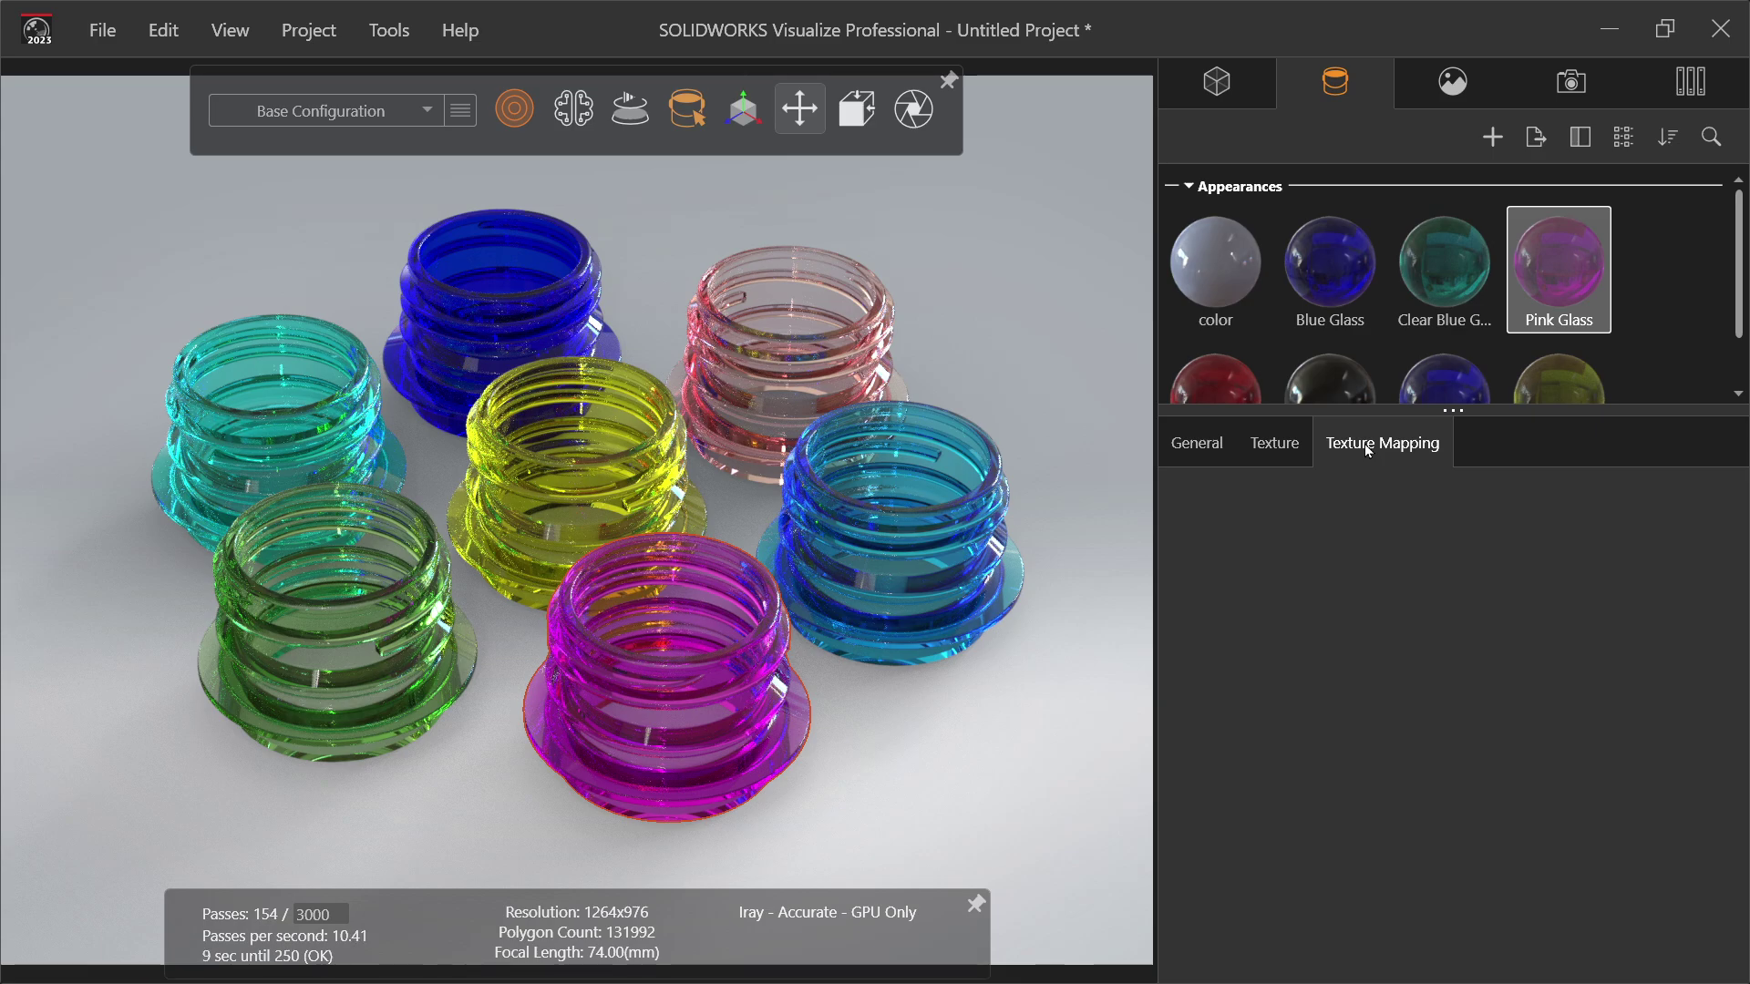
{"action": "left_click", "coordinate": [1455, 88]}
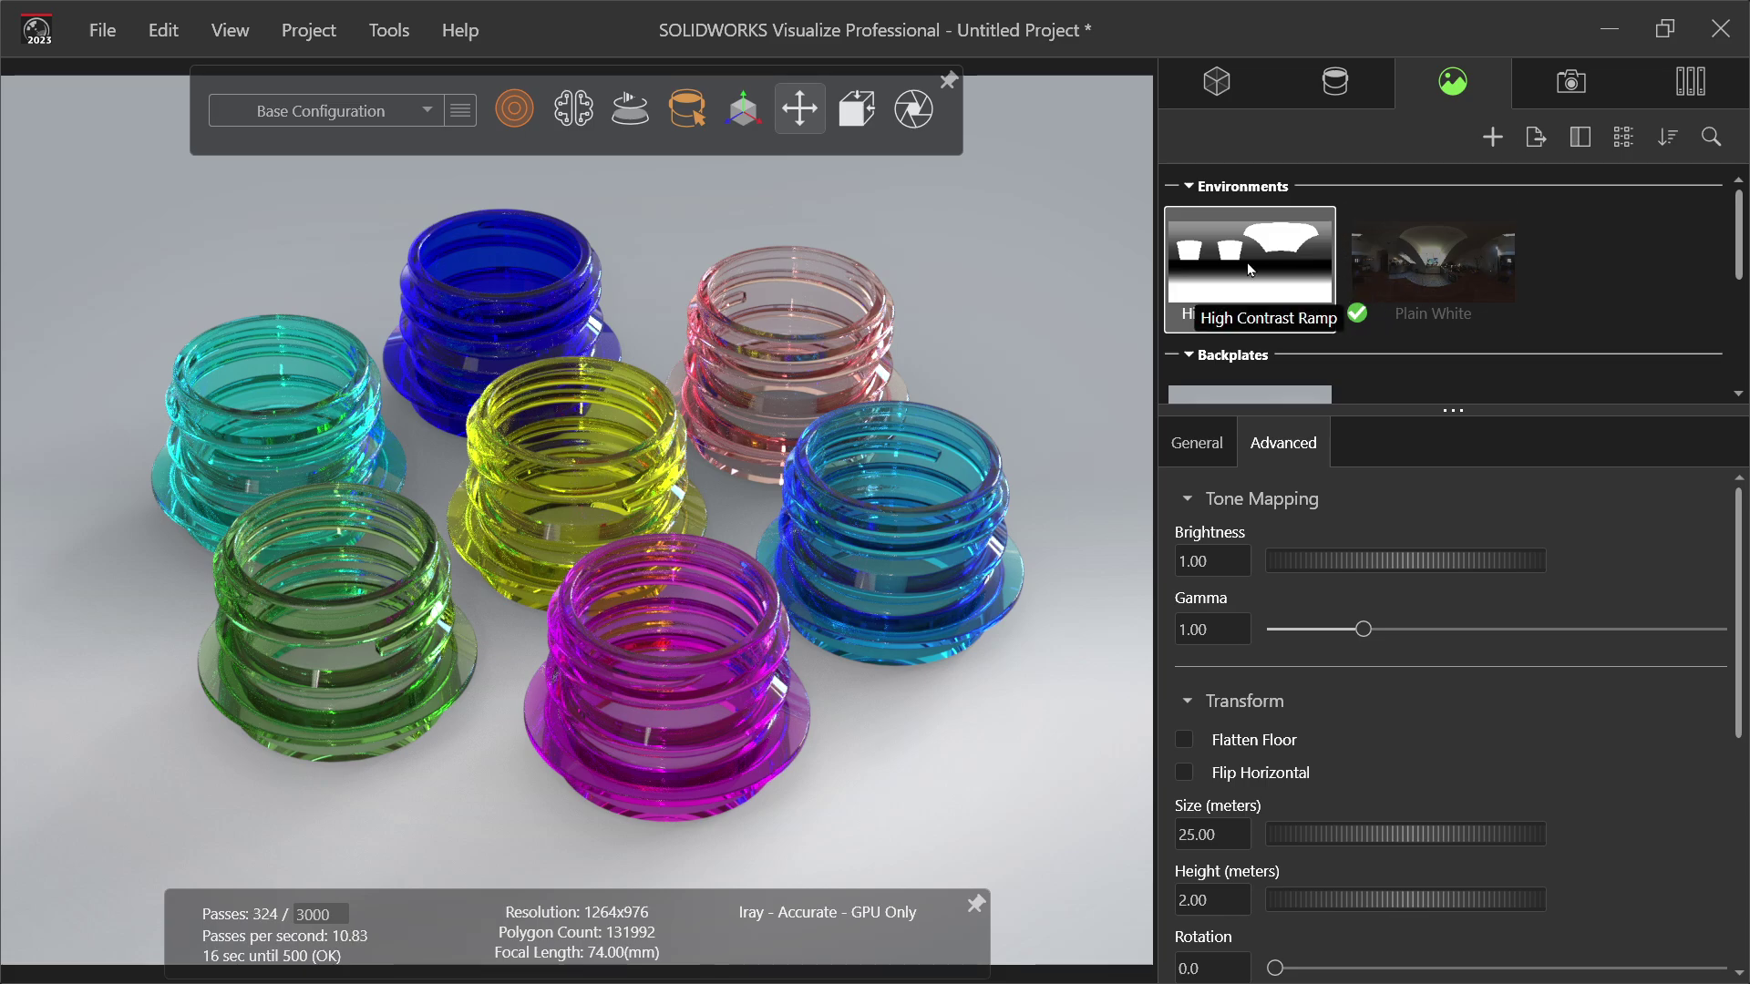
{"action": "left_click_drag", "start_coordinate": [1249, 268], "coordinate": [989, 271]}
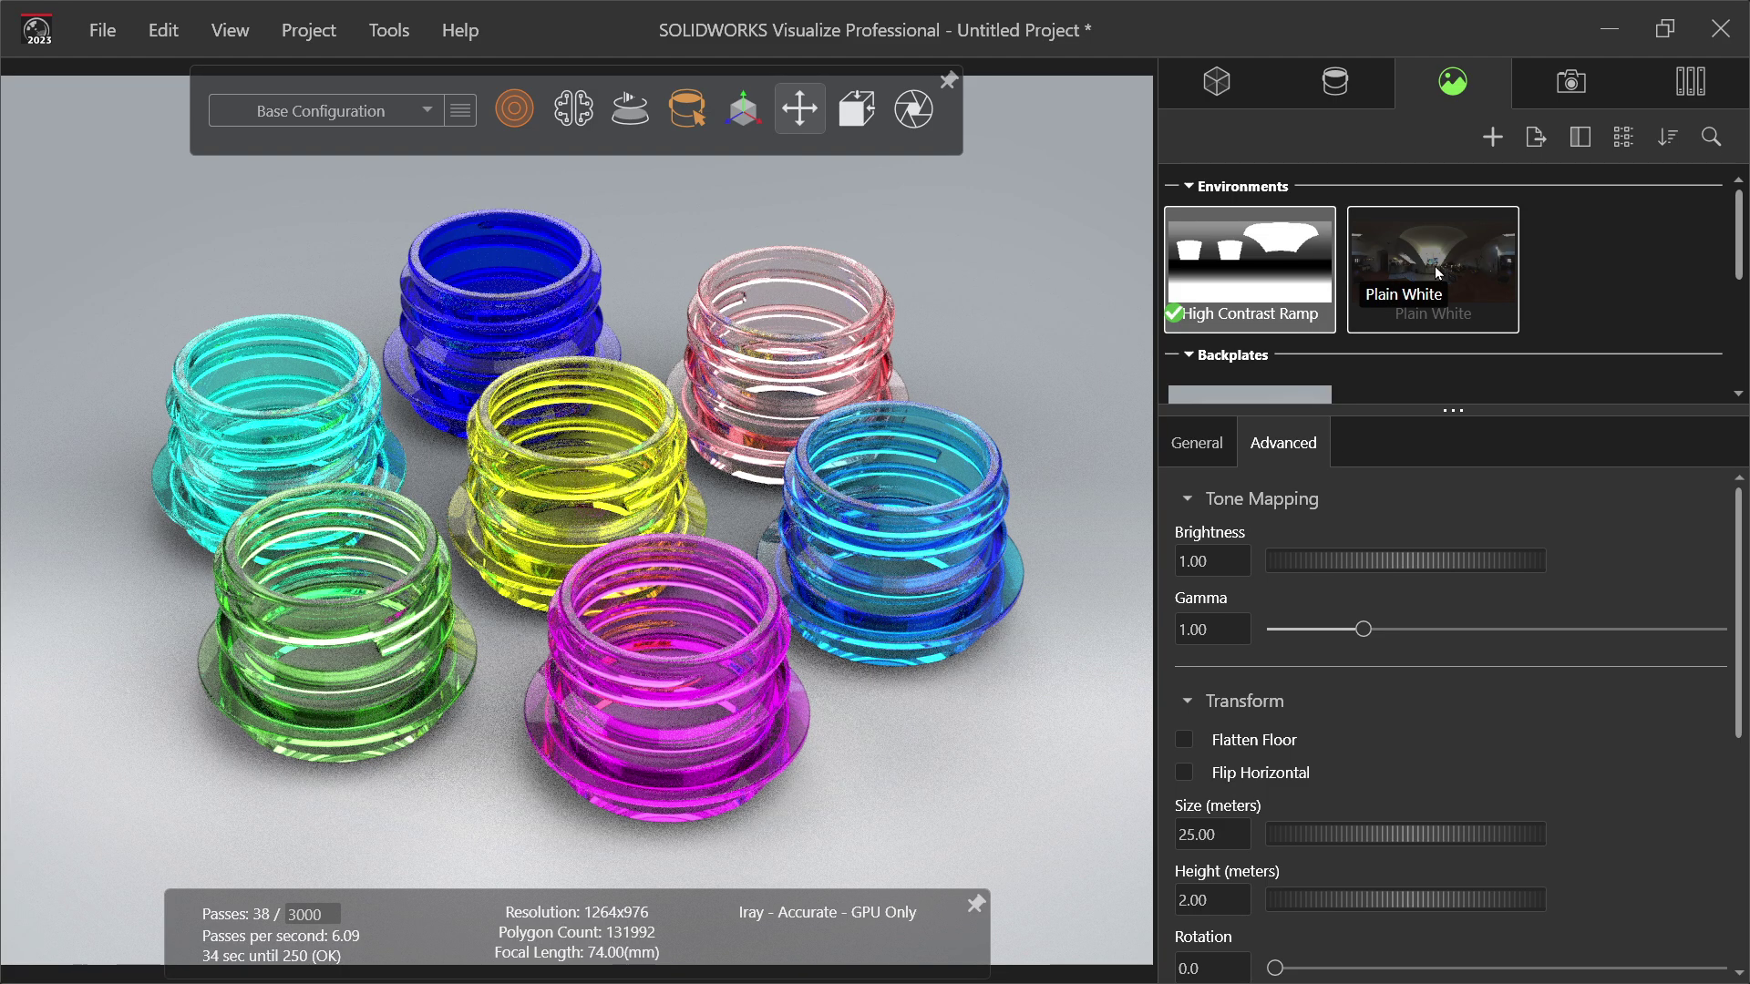
{"action": "left_click_drag", "start_coordinate": [1438, 273], "coordinate": [981, 272]}
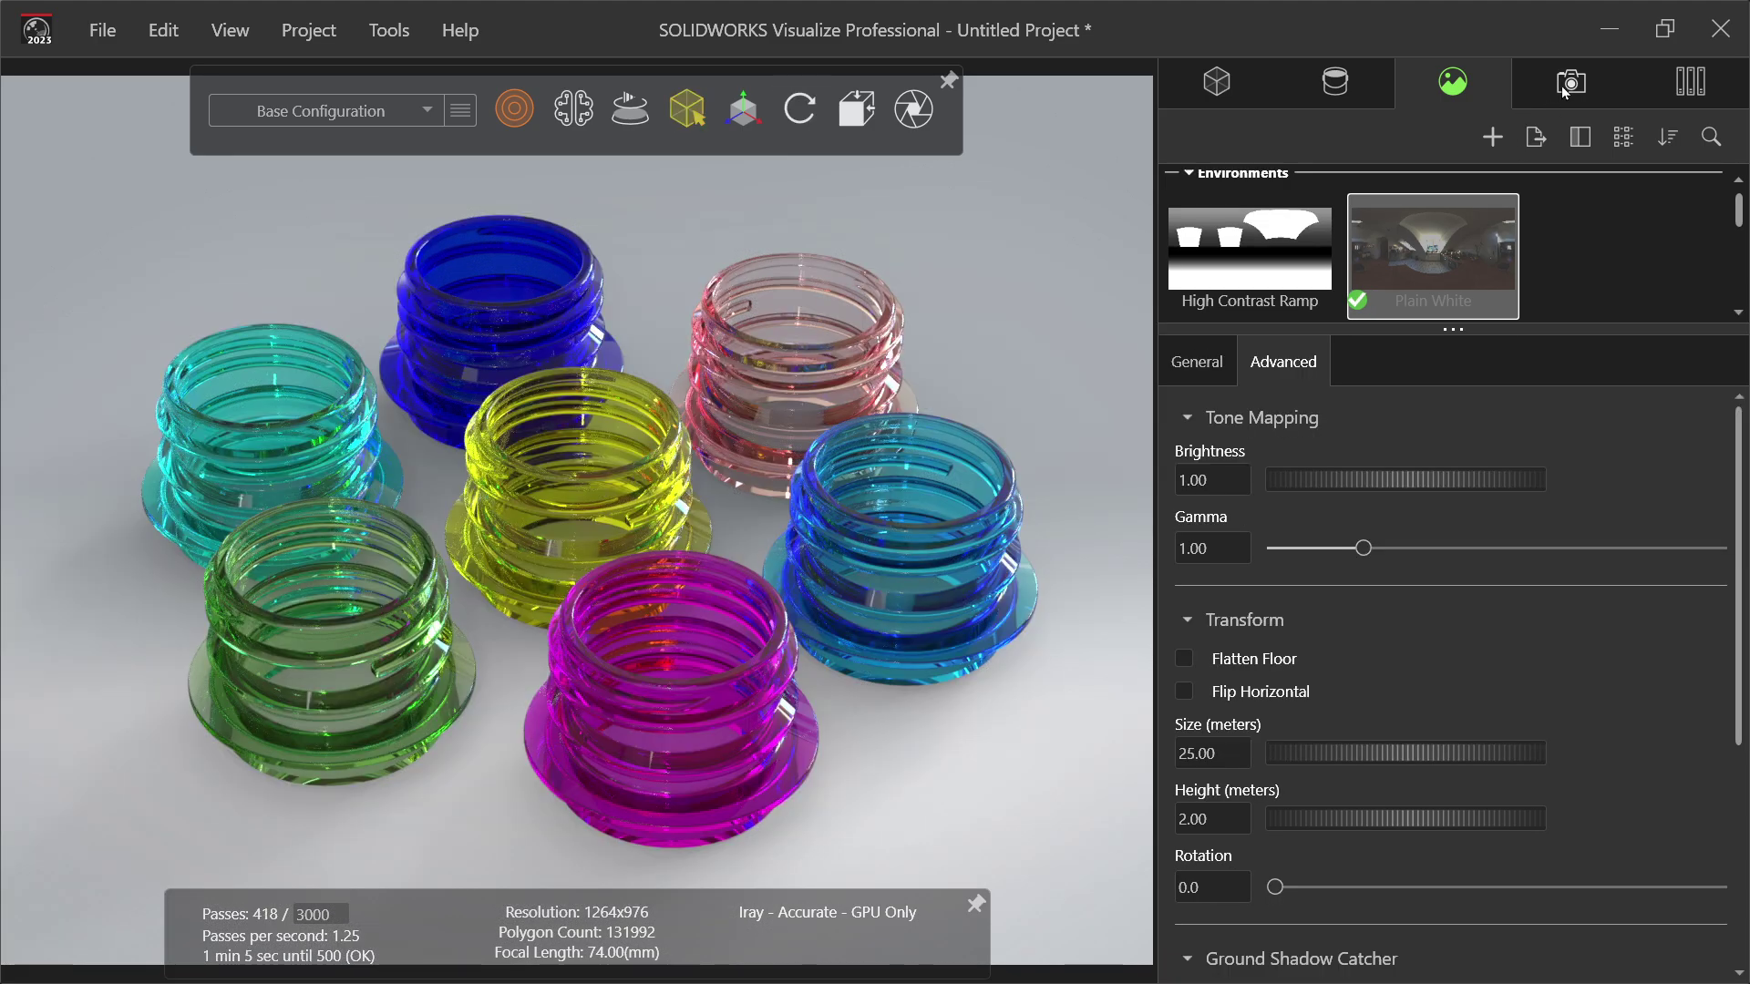
Step: Give the SOLIDWORKS Viewport camera a 122 mm focal length, perspective 22.47
{"action": "left_click", "coordinate": [1564, 84]}
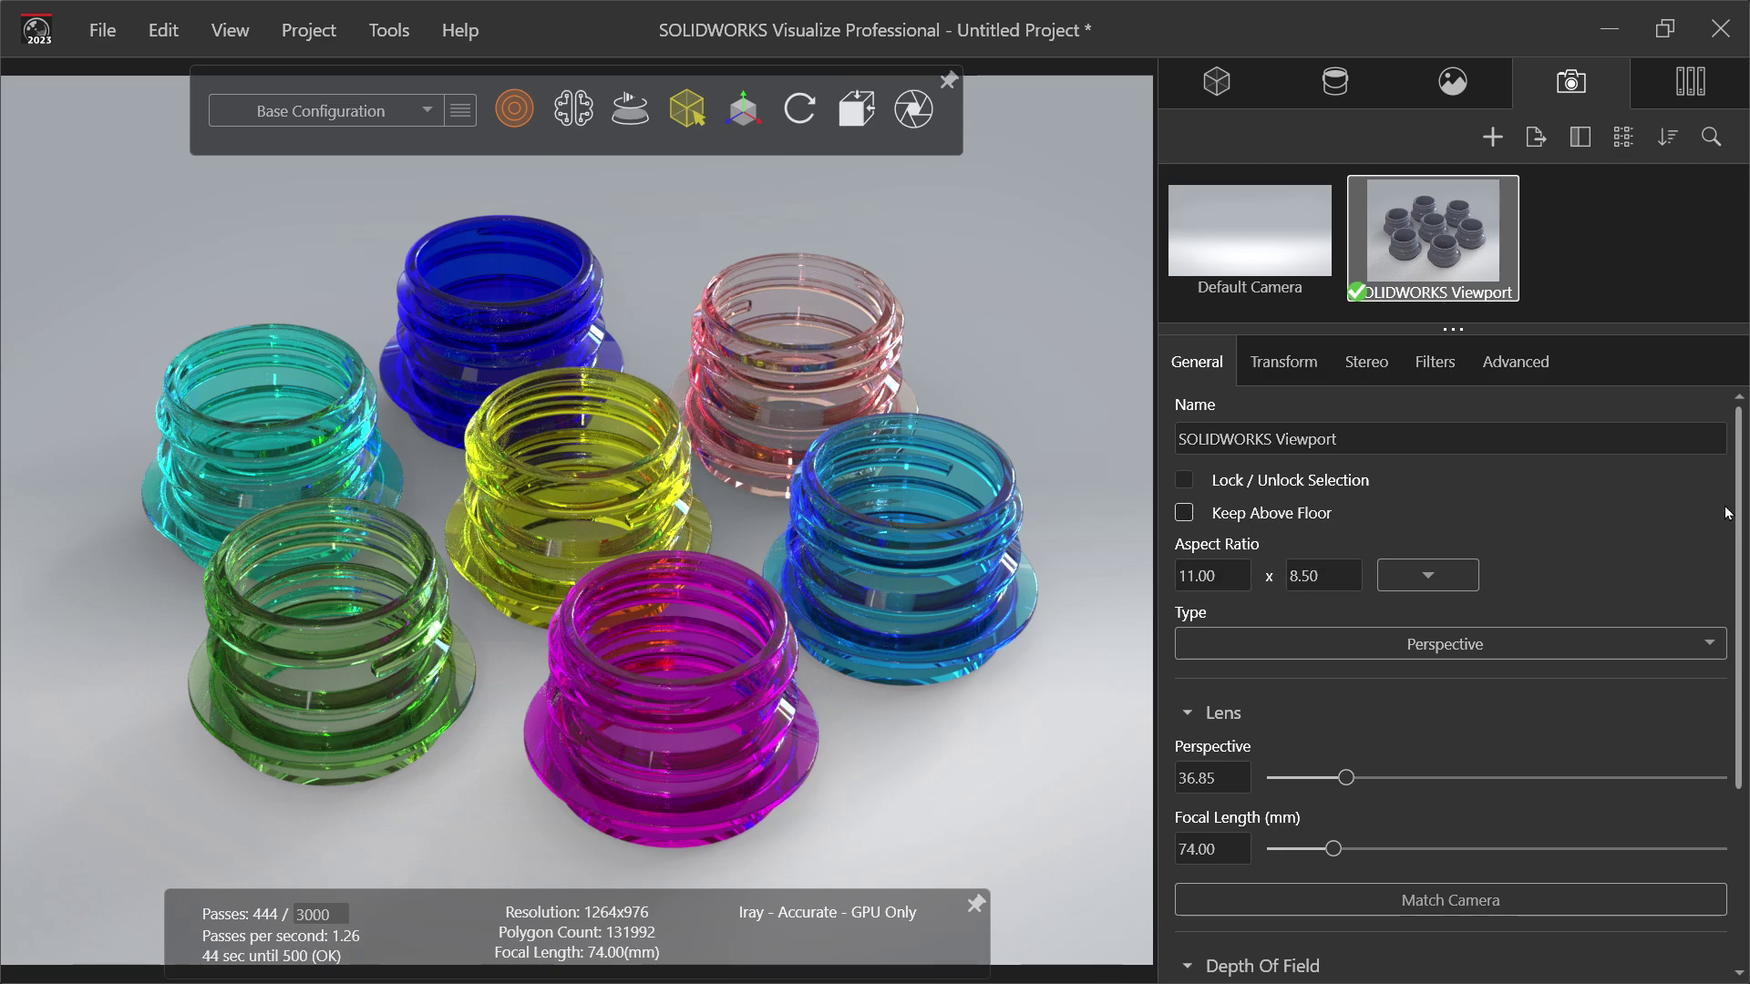
{"action": "left_click_drag", "start_coordinate": [1740, 527], "coordinate": [1740, 670]}
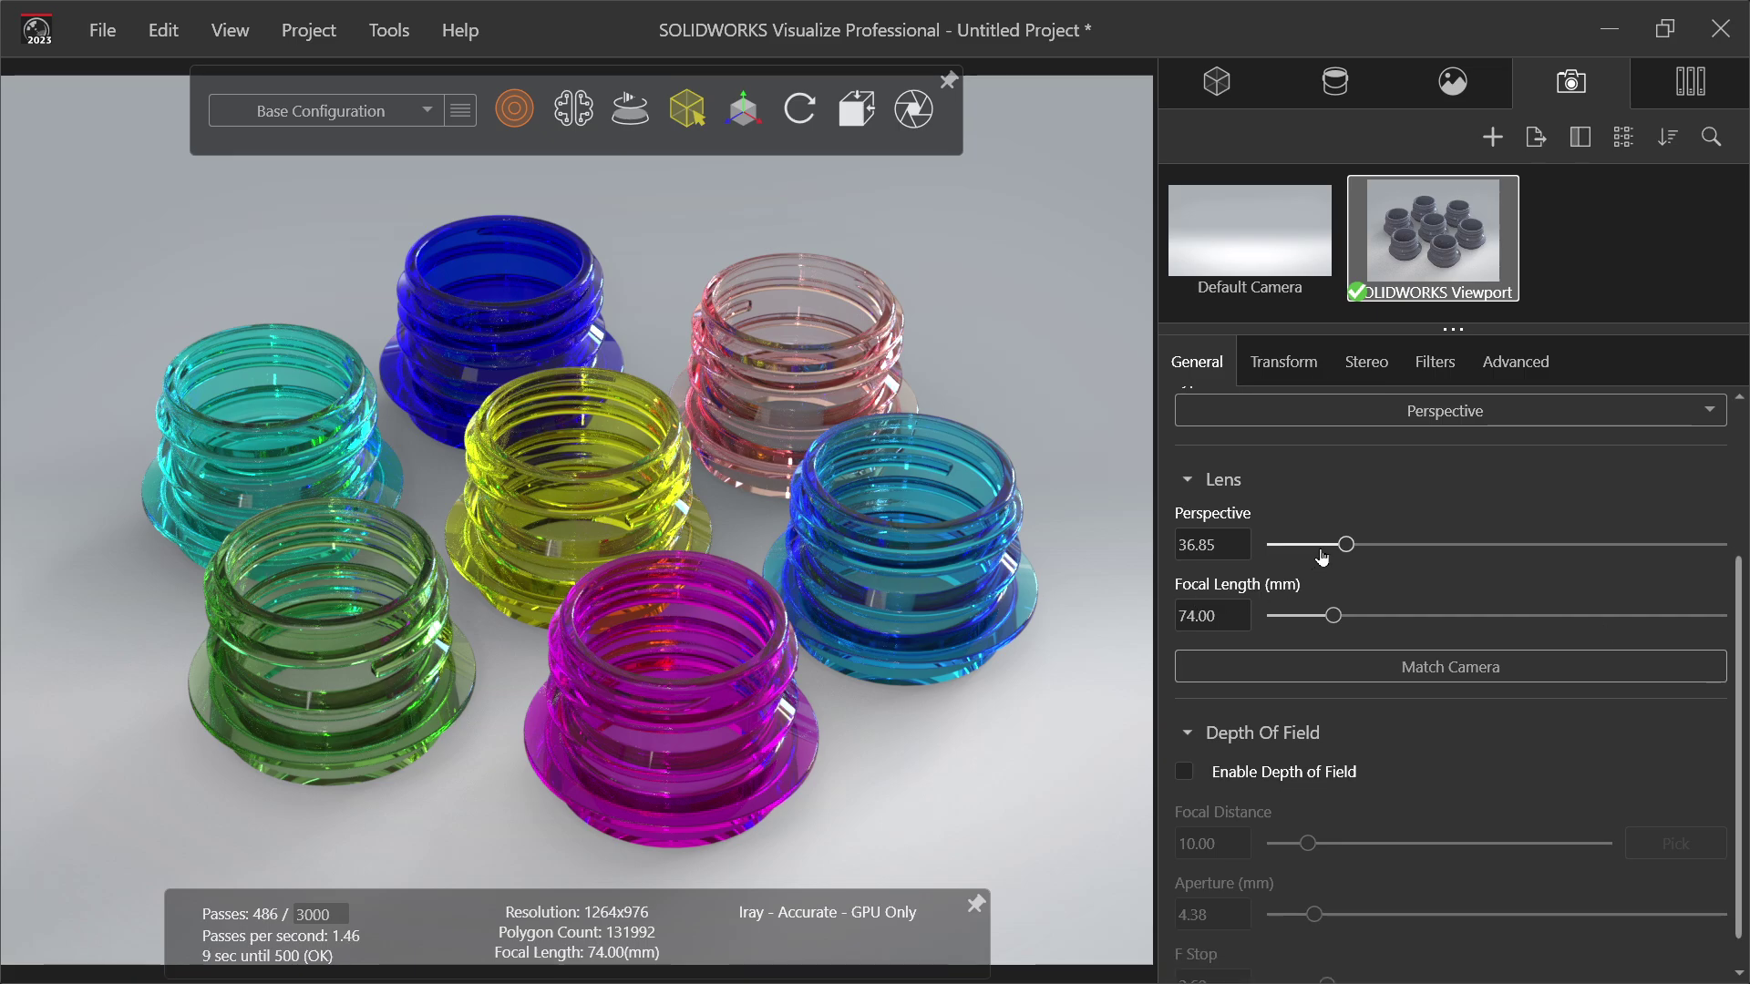
{"action": "left_click_drag", "start_coordinate": [1341, 551], "coordinate": [1315, 553]}
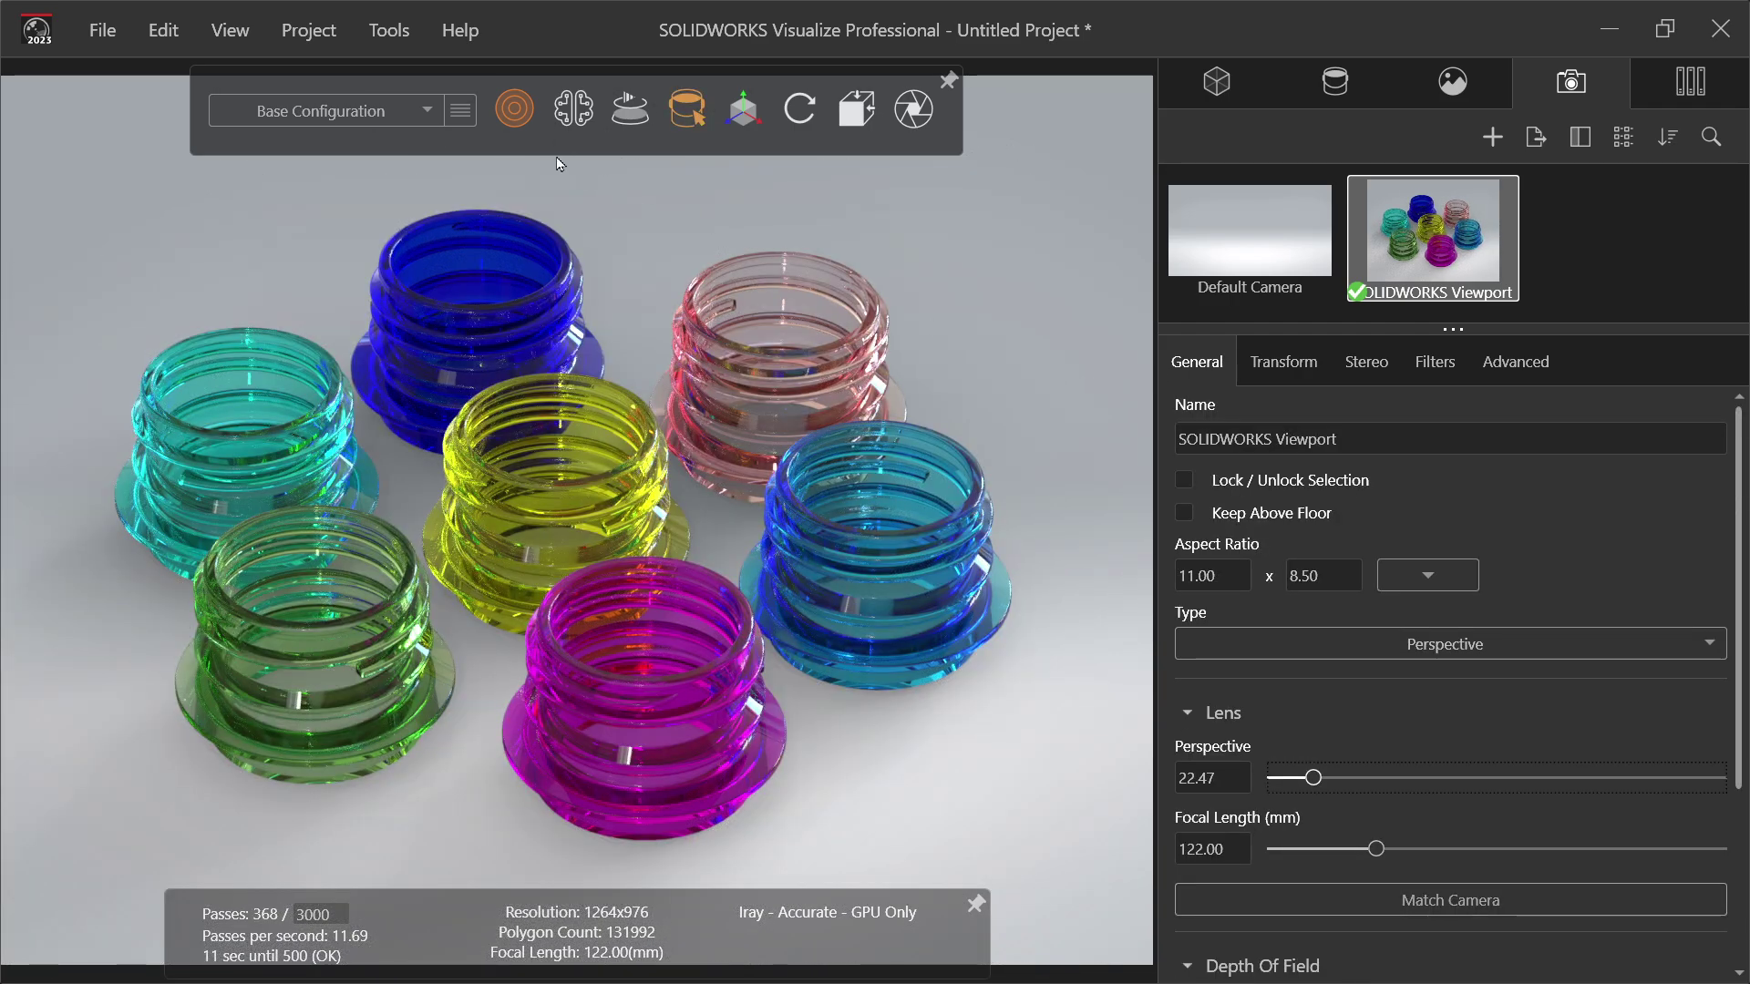
{"action": "mouse_move", "coordinate": [513, 113]}
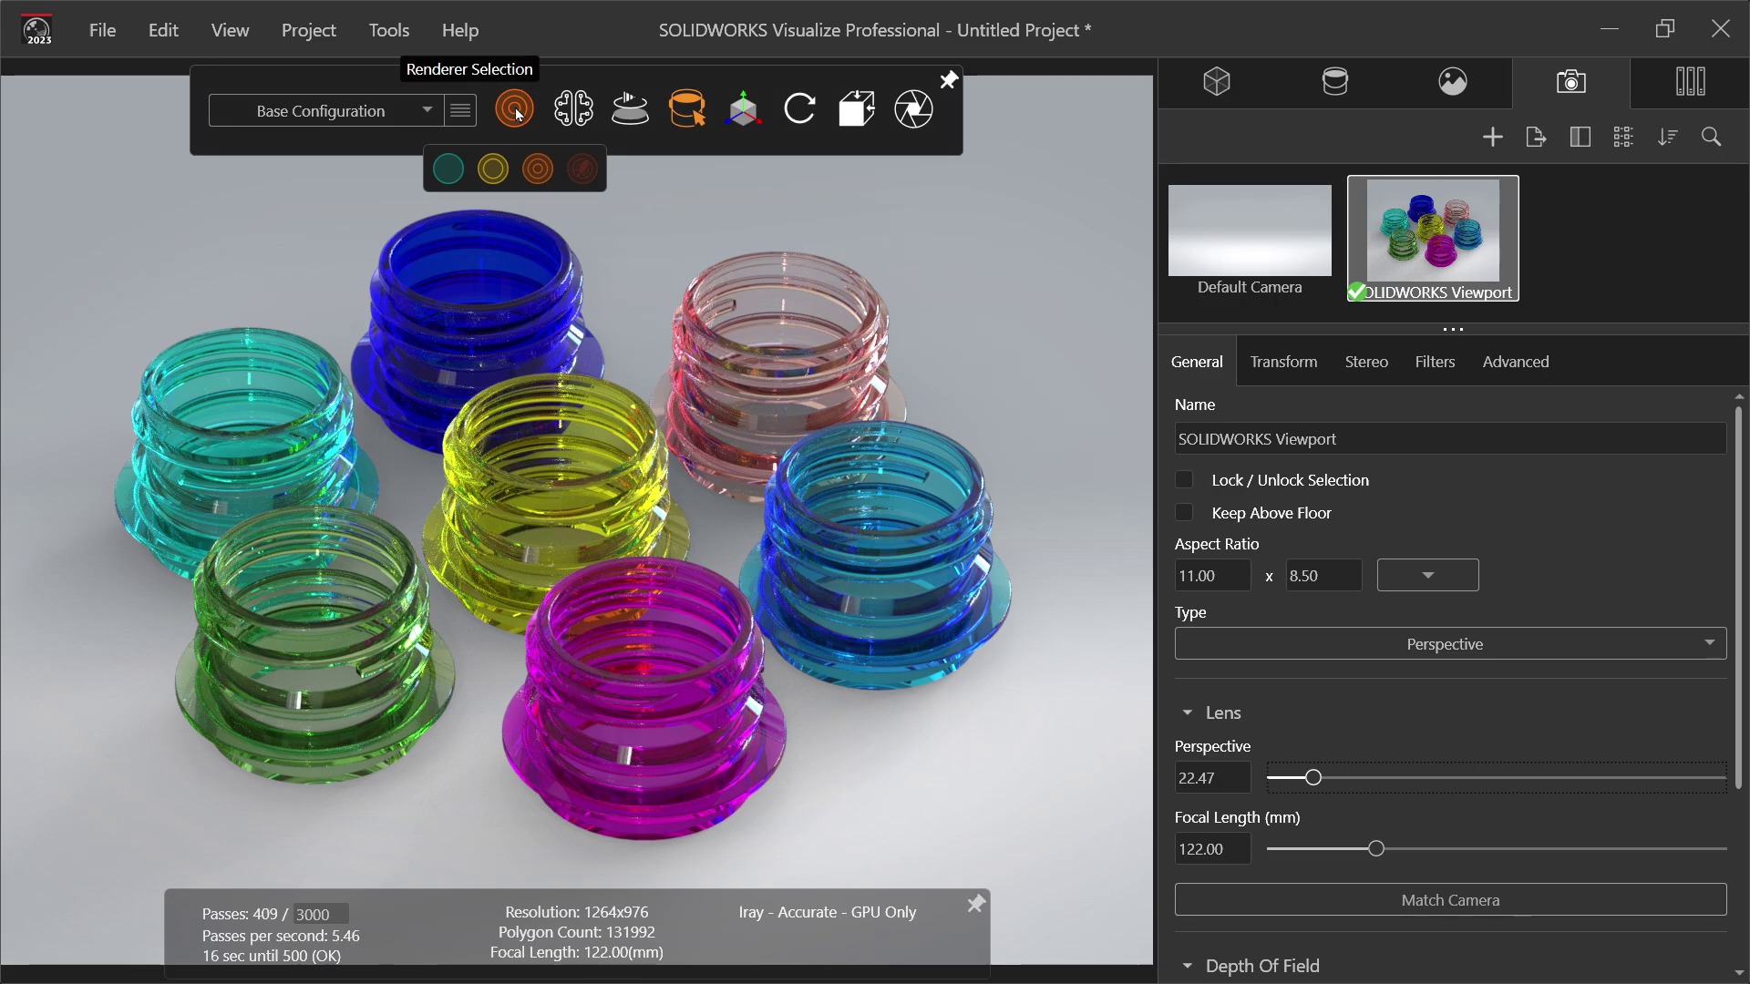
{"action": "left_click", "coordinate": [455, 173]}
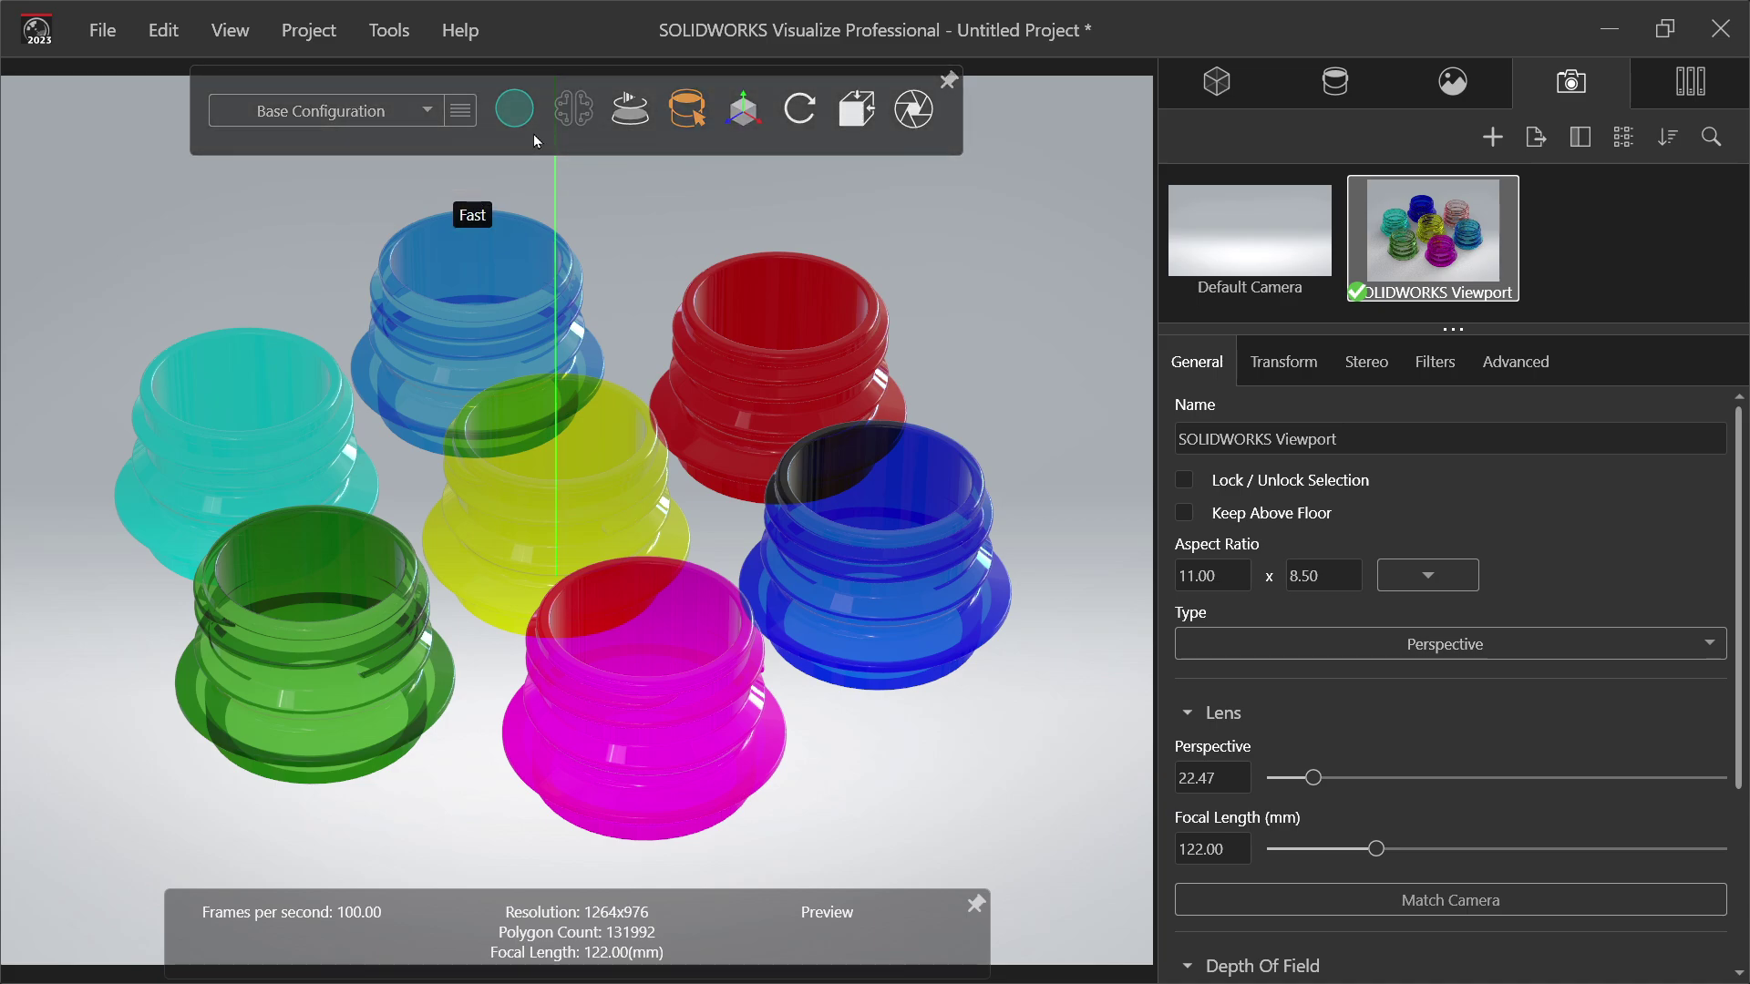
{"action": "mouse_move", "coordinate": [523, 131]}
{"action": "left_click", "coordinate": [494, 170]}
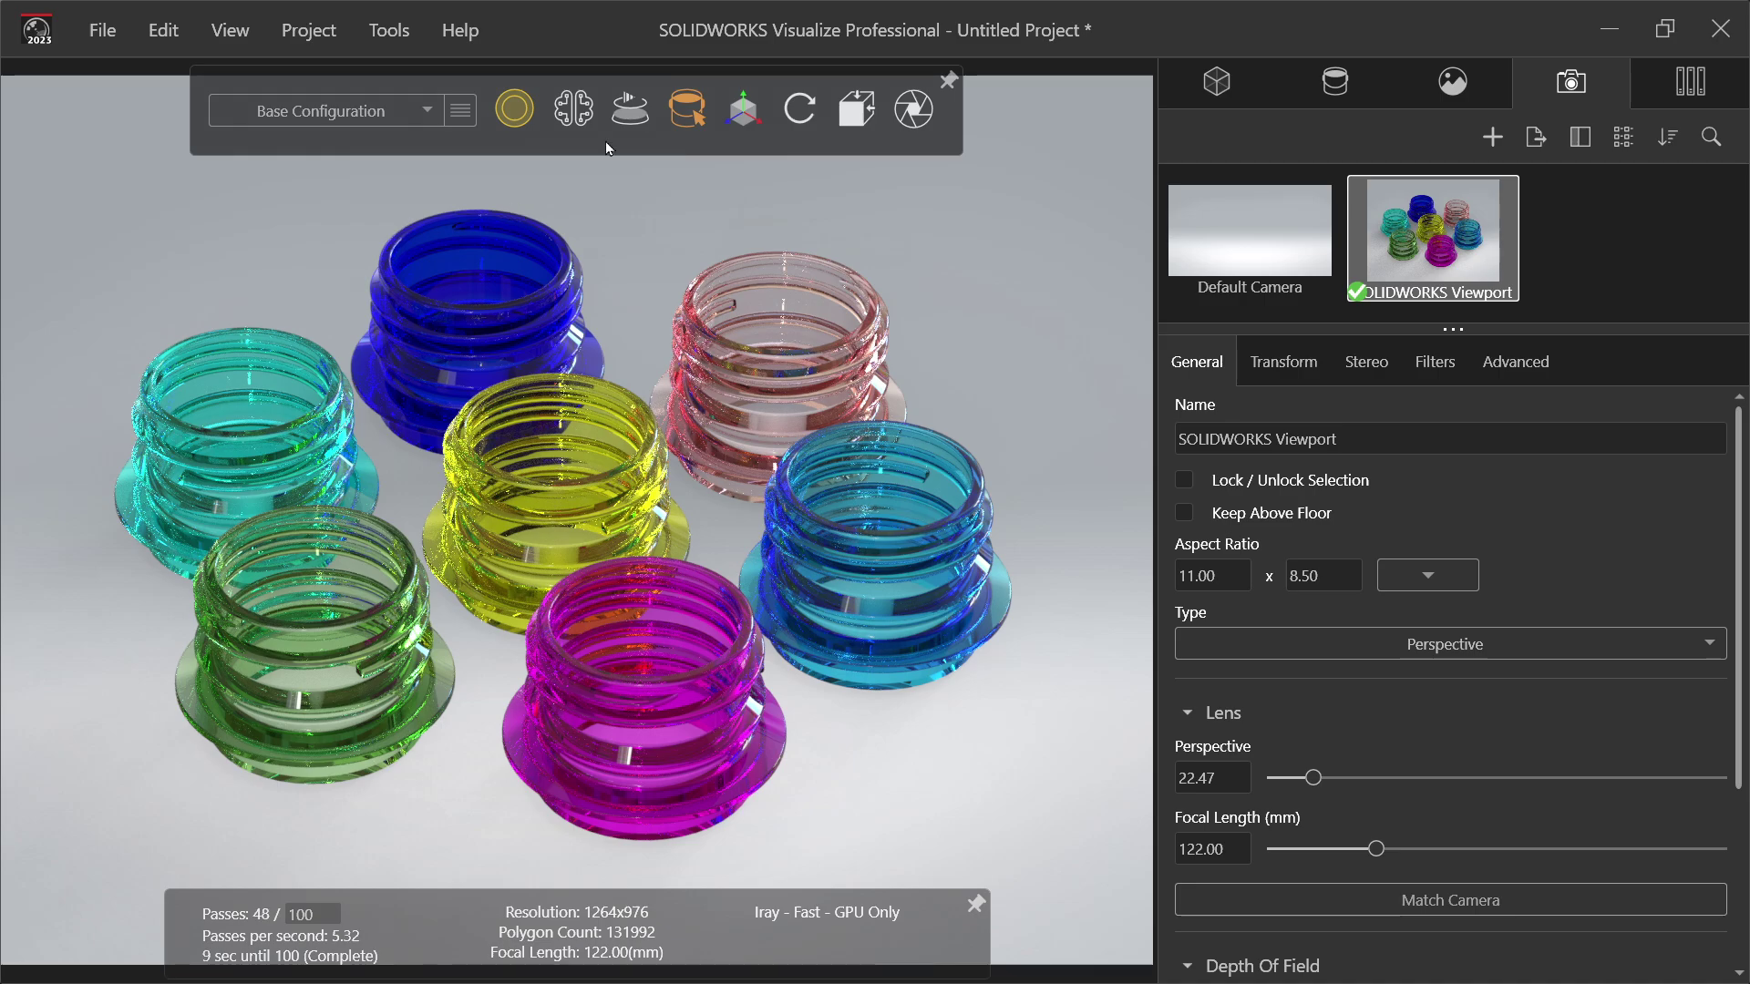
{"action": "mouse_move", "coordinate": [516, 106]}
{"action": "left_click", "coordinate": [469, 168]}
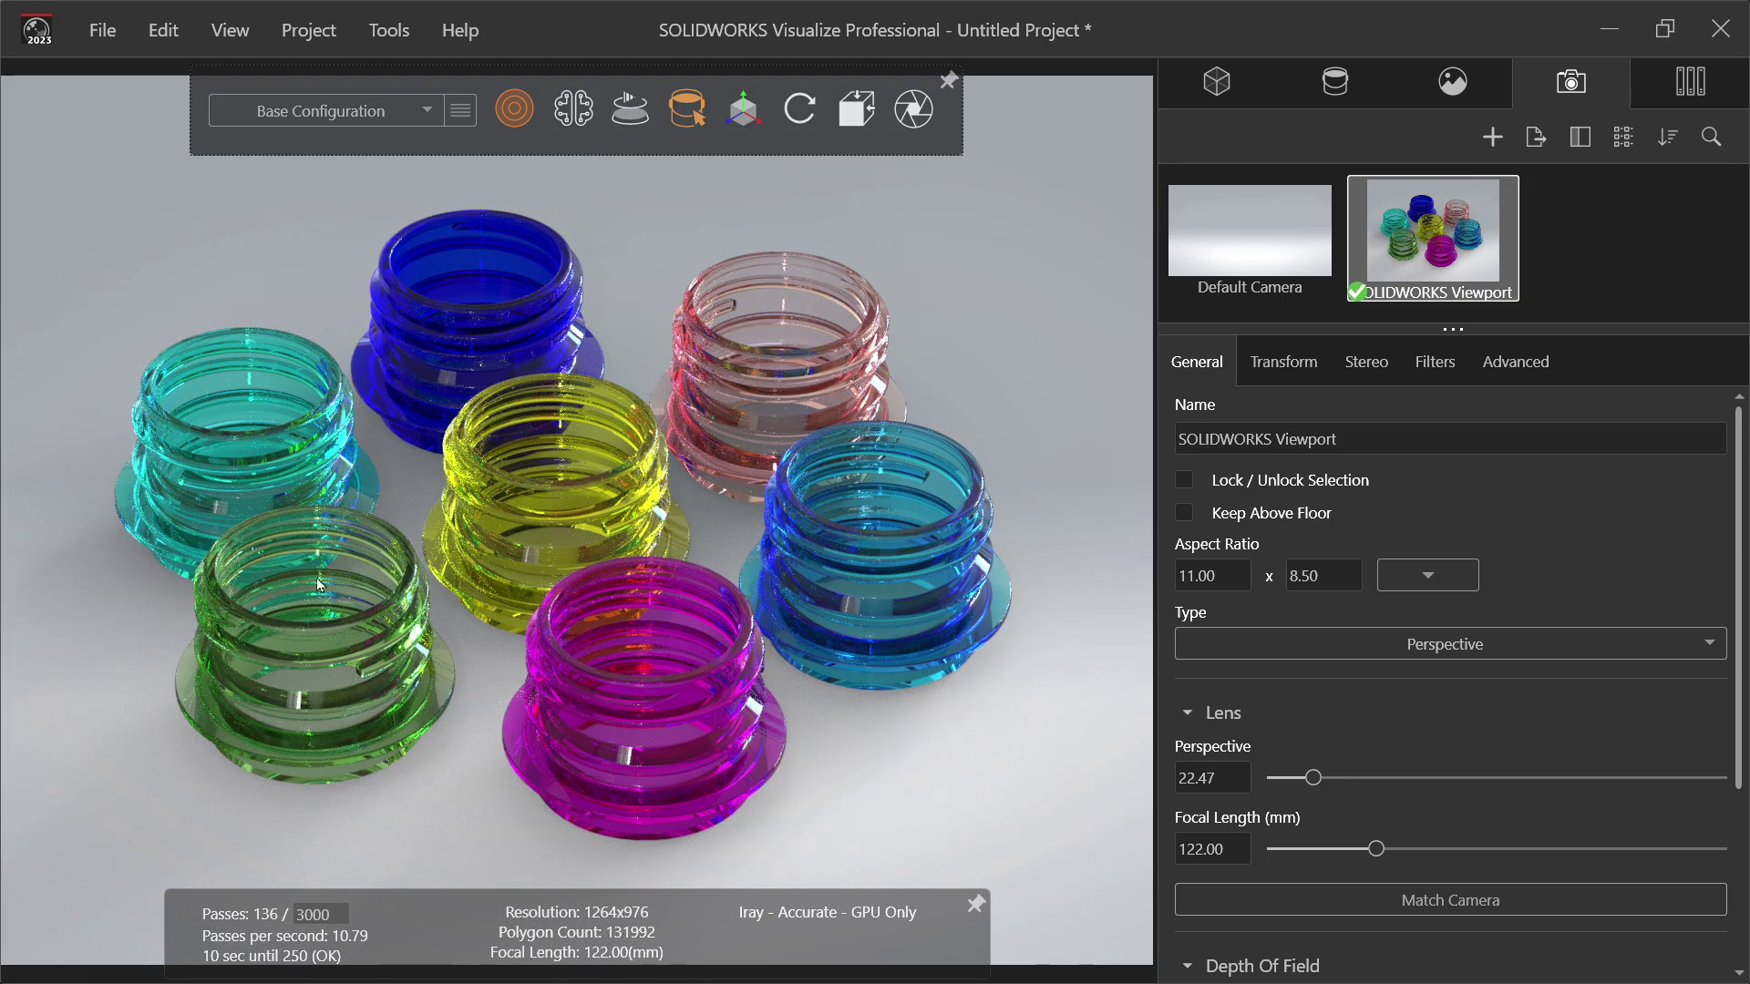
{"action": "mouse_move", "coordinate": [630, 113]}
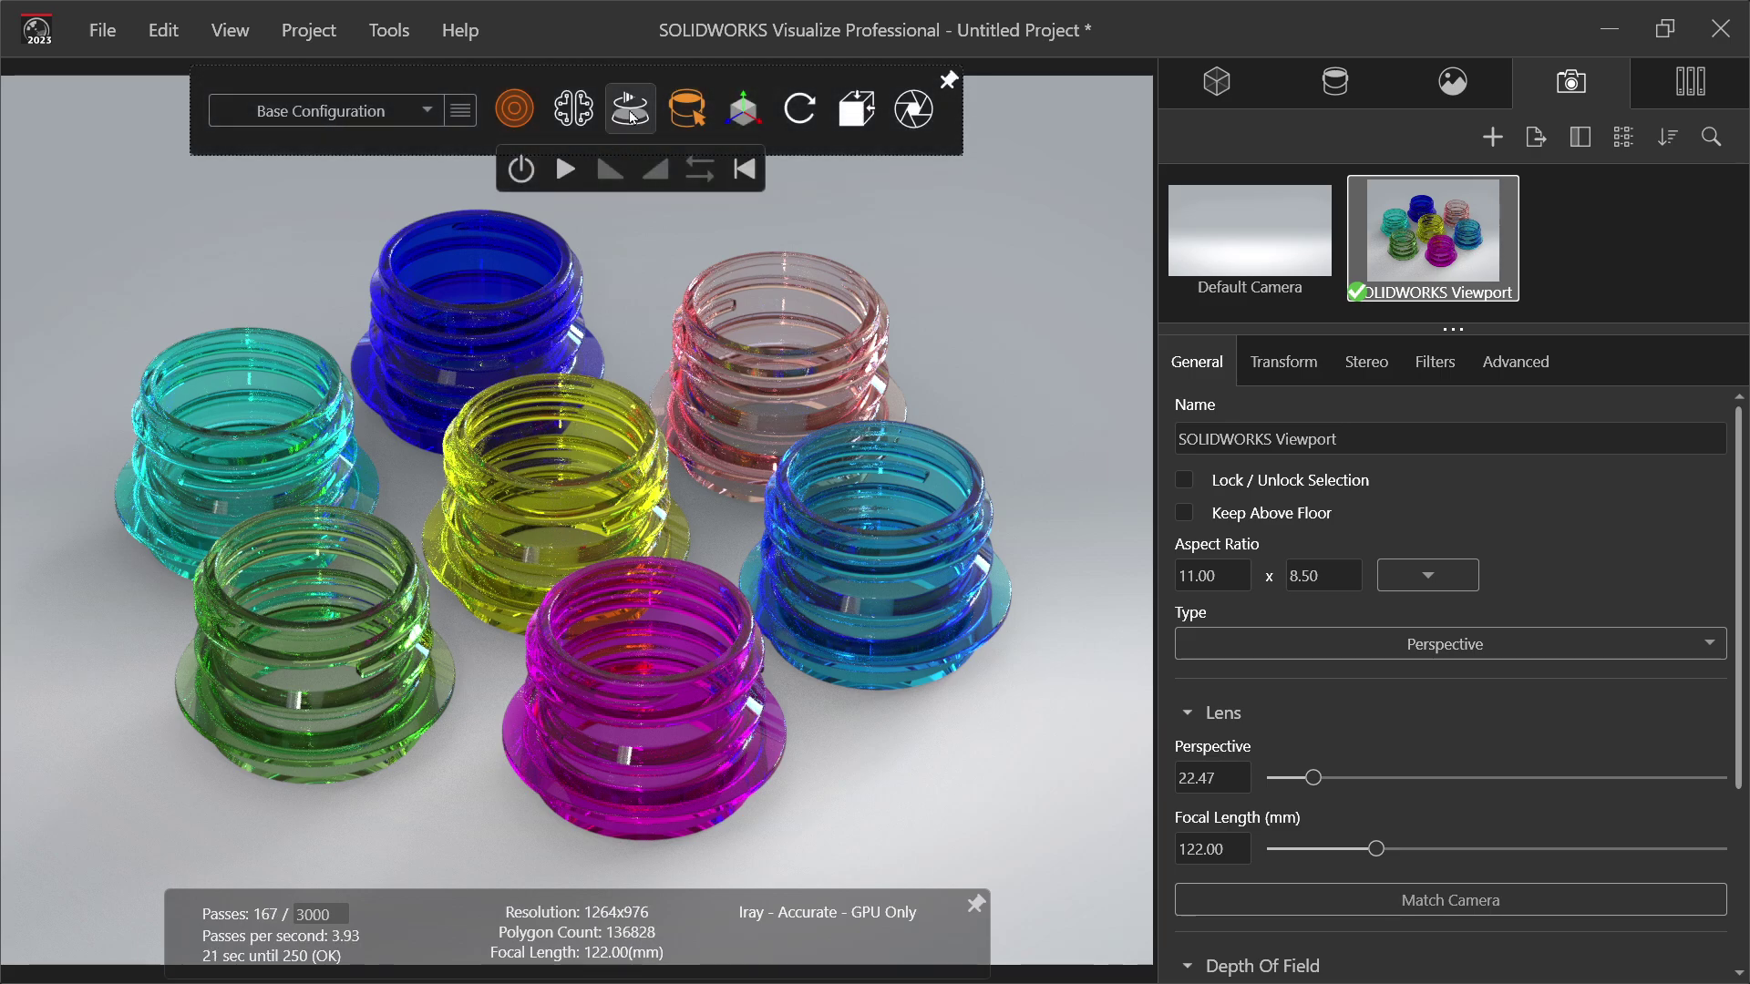
{"action": "left_click", "coordinate": [566, 168]}
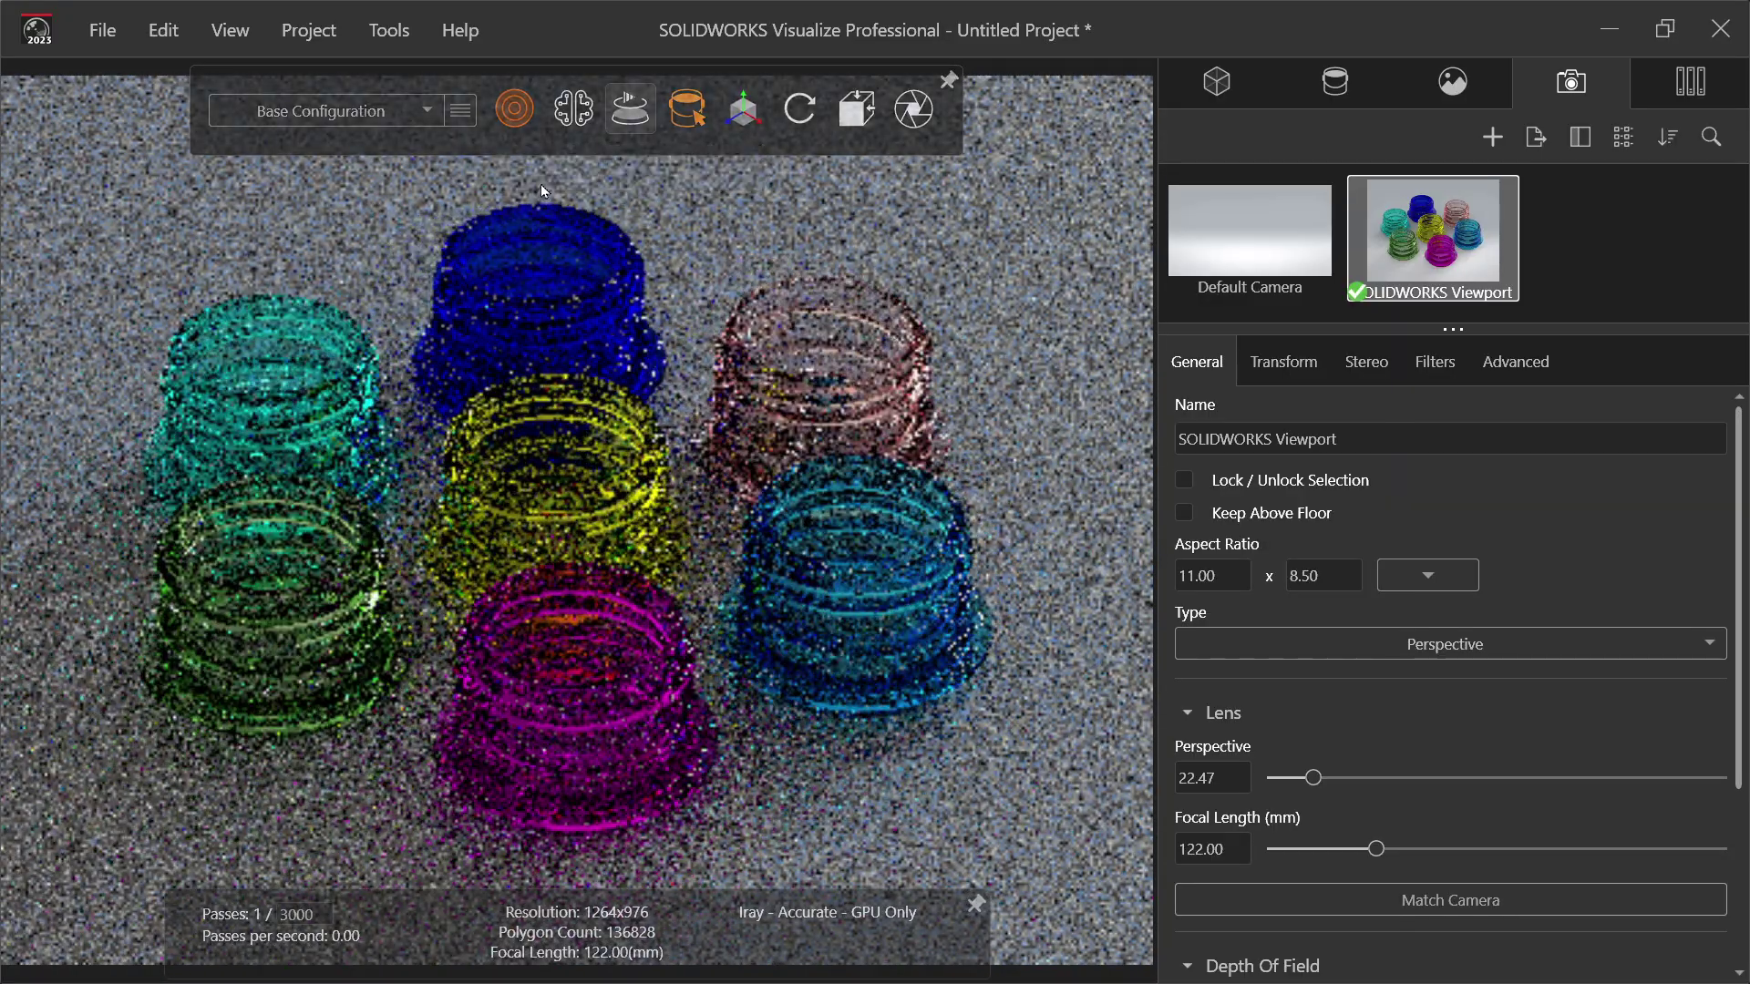
{"action": "left_click", "coordinate": [565, 169]}
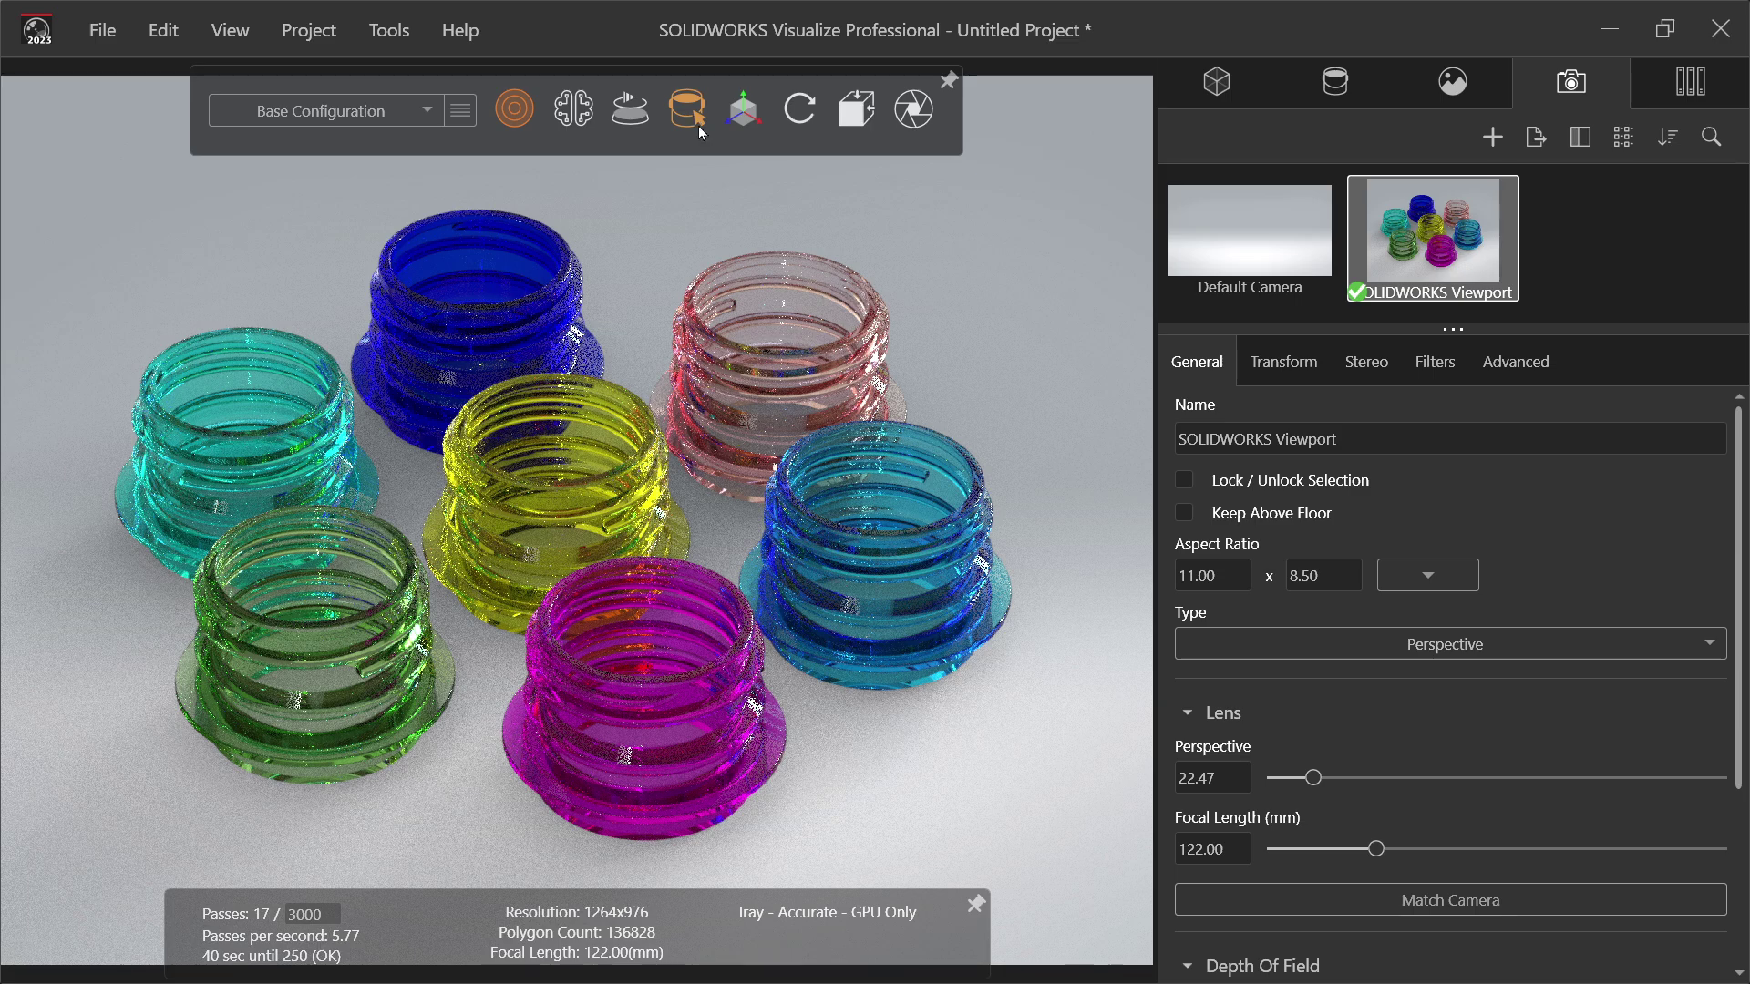
{"action": "mouse_move", "coordinate": [693, 124]}
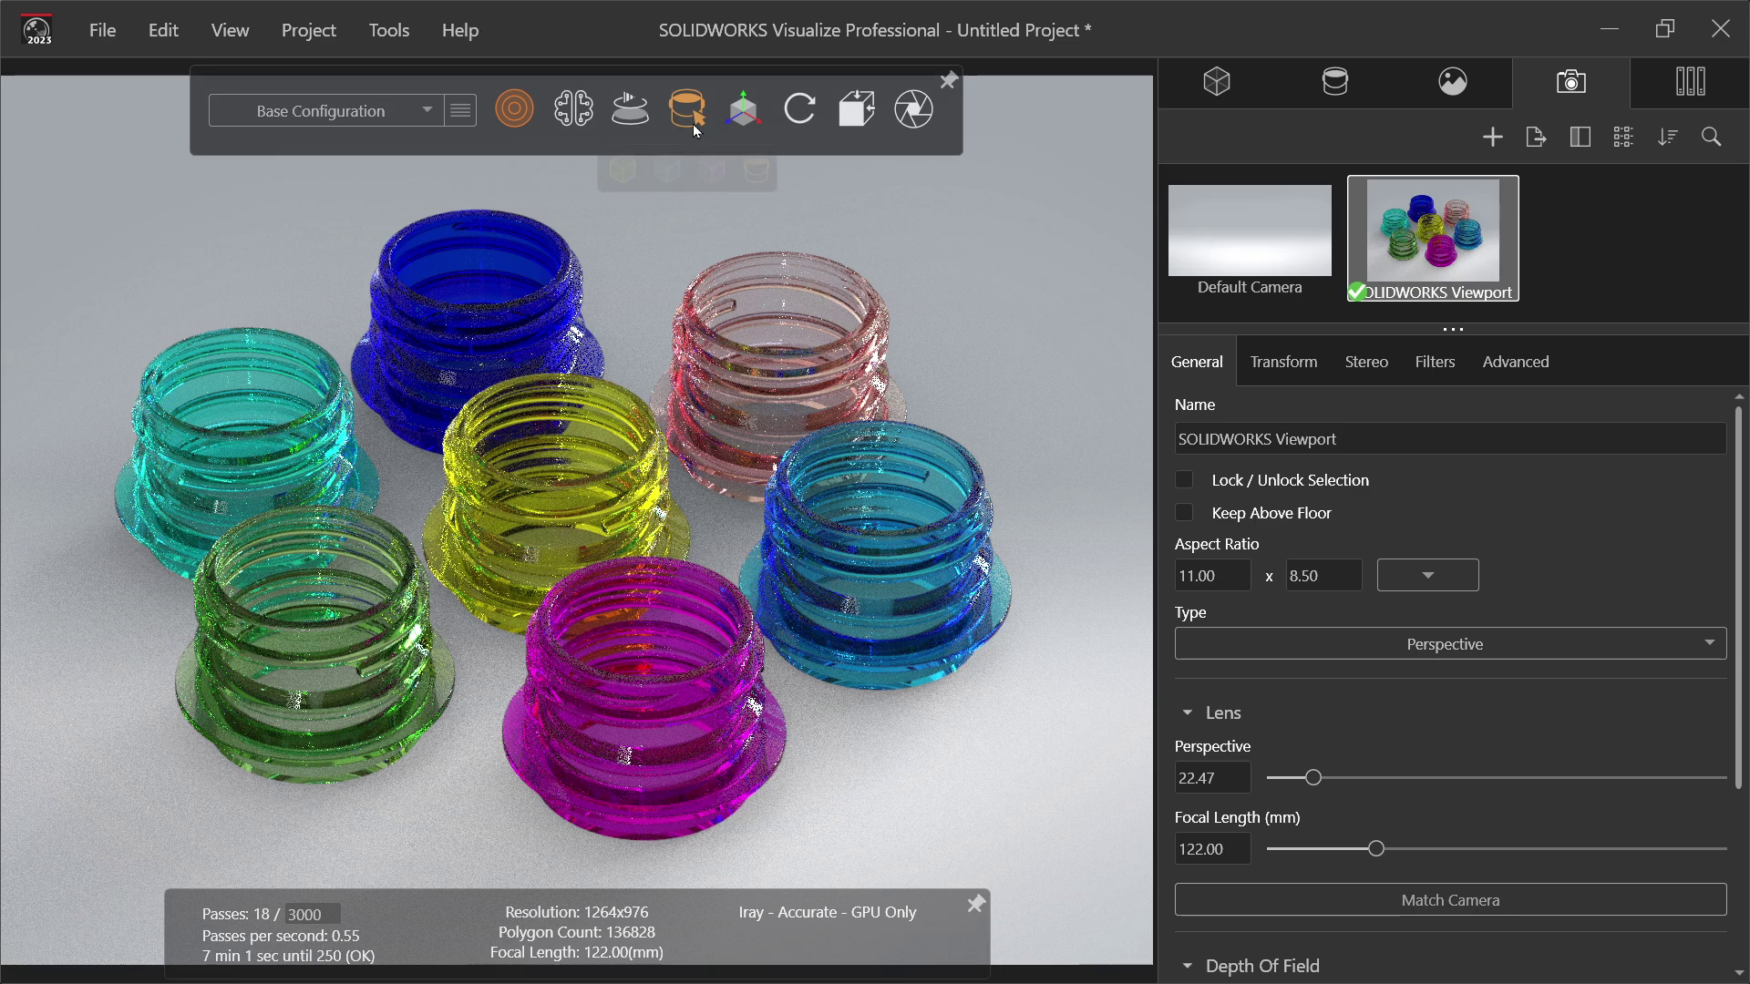
Step: Try Model, Part and Group selection modes, then select the pink, magenta and yellow jars together
{"action": "left_click", "coordinate": [623, 170]}
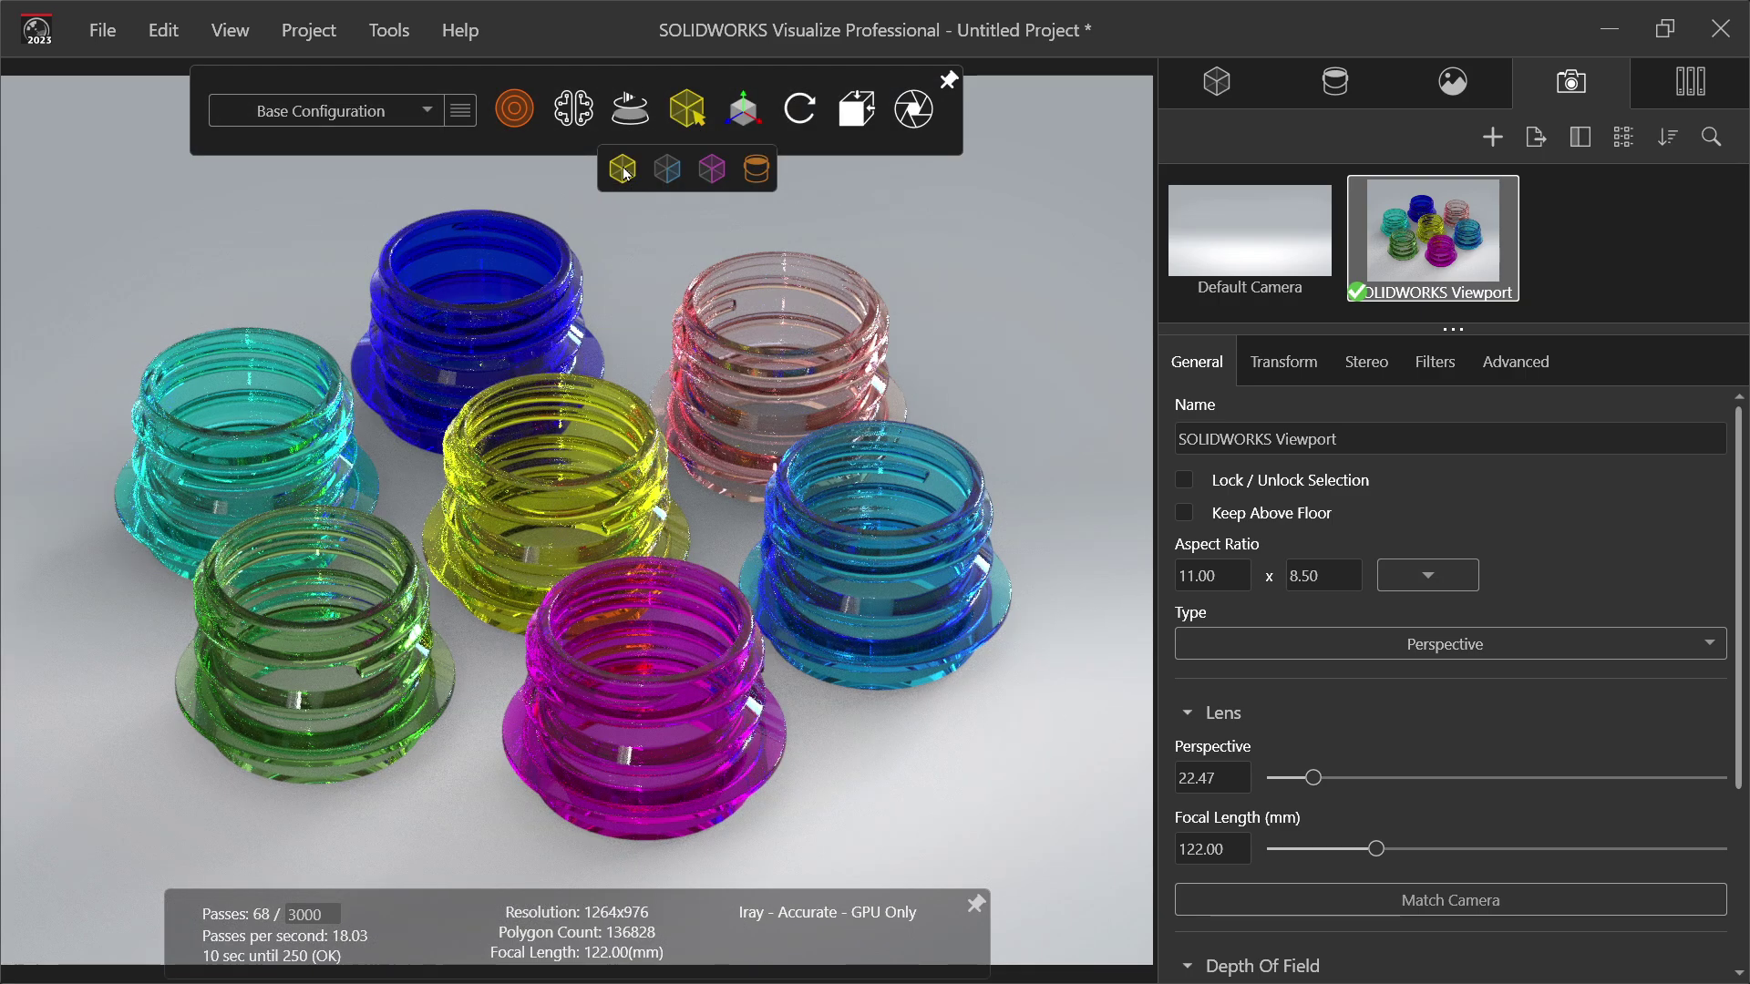
{"action": "left_click", "coordinate": [768, 372]}
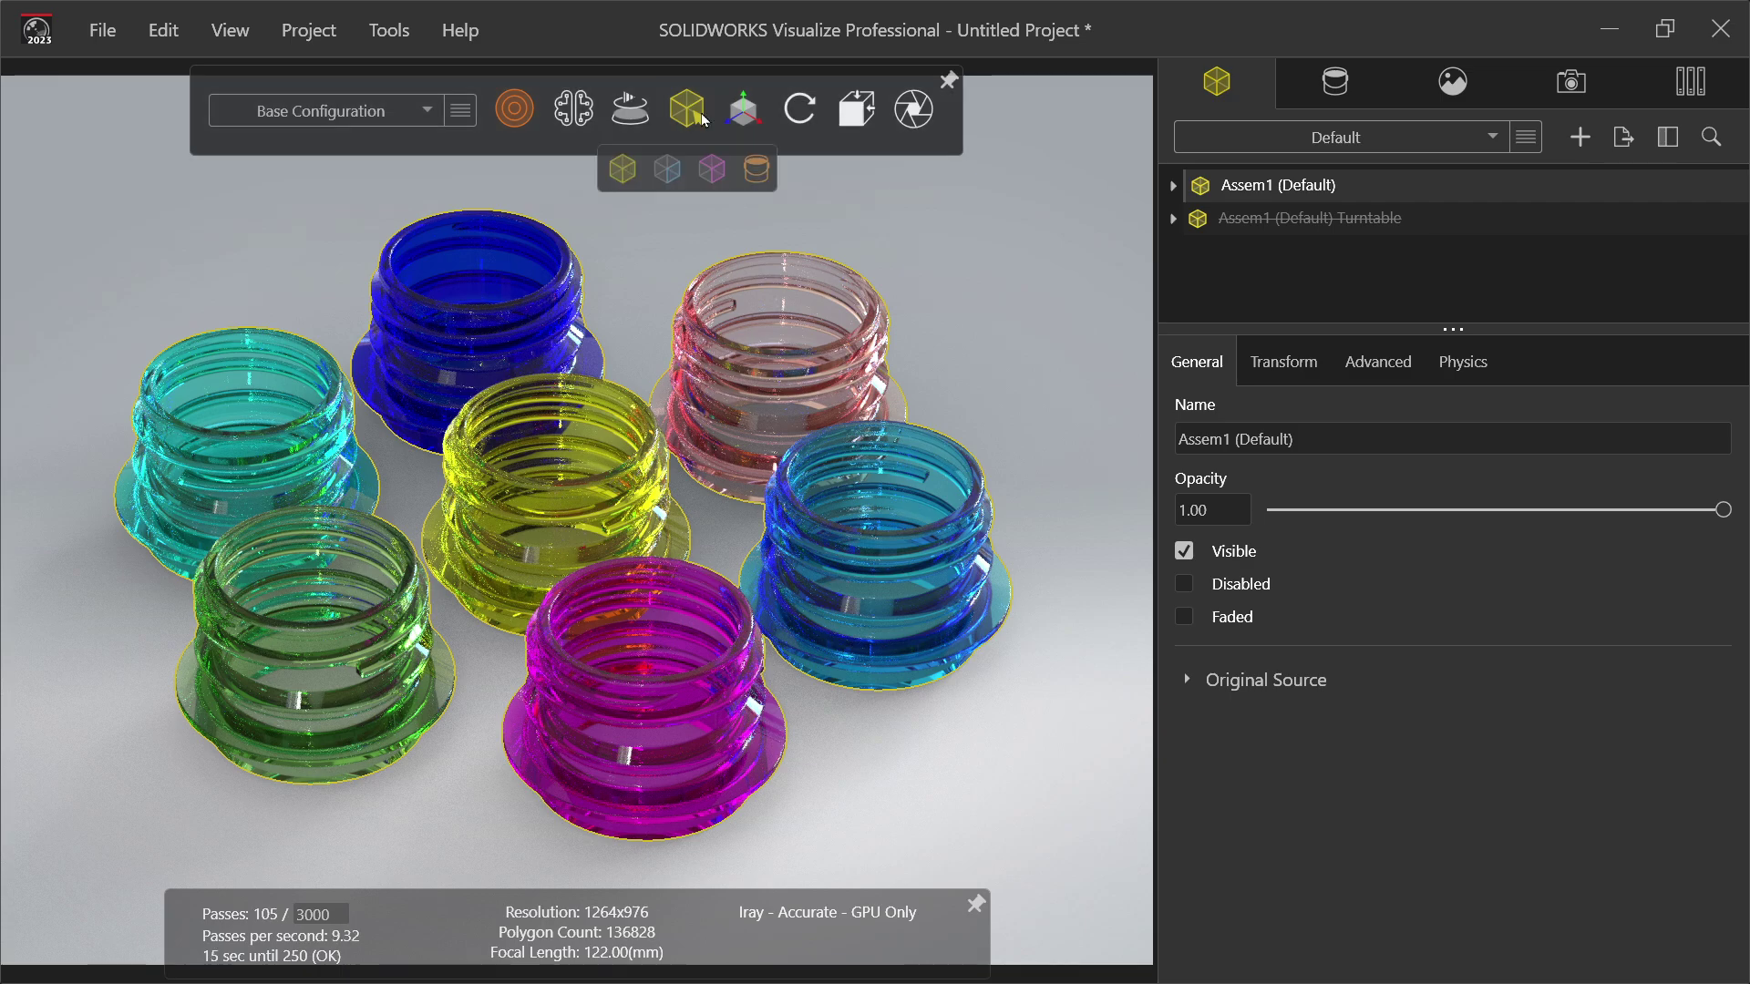
{"action": "left_click", "coordinate": [668, 171]}
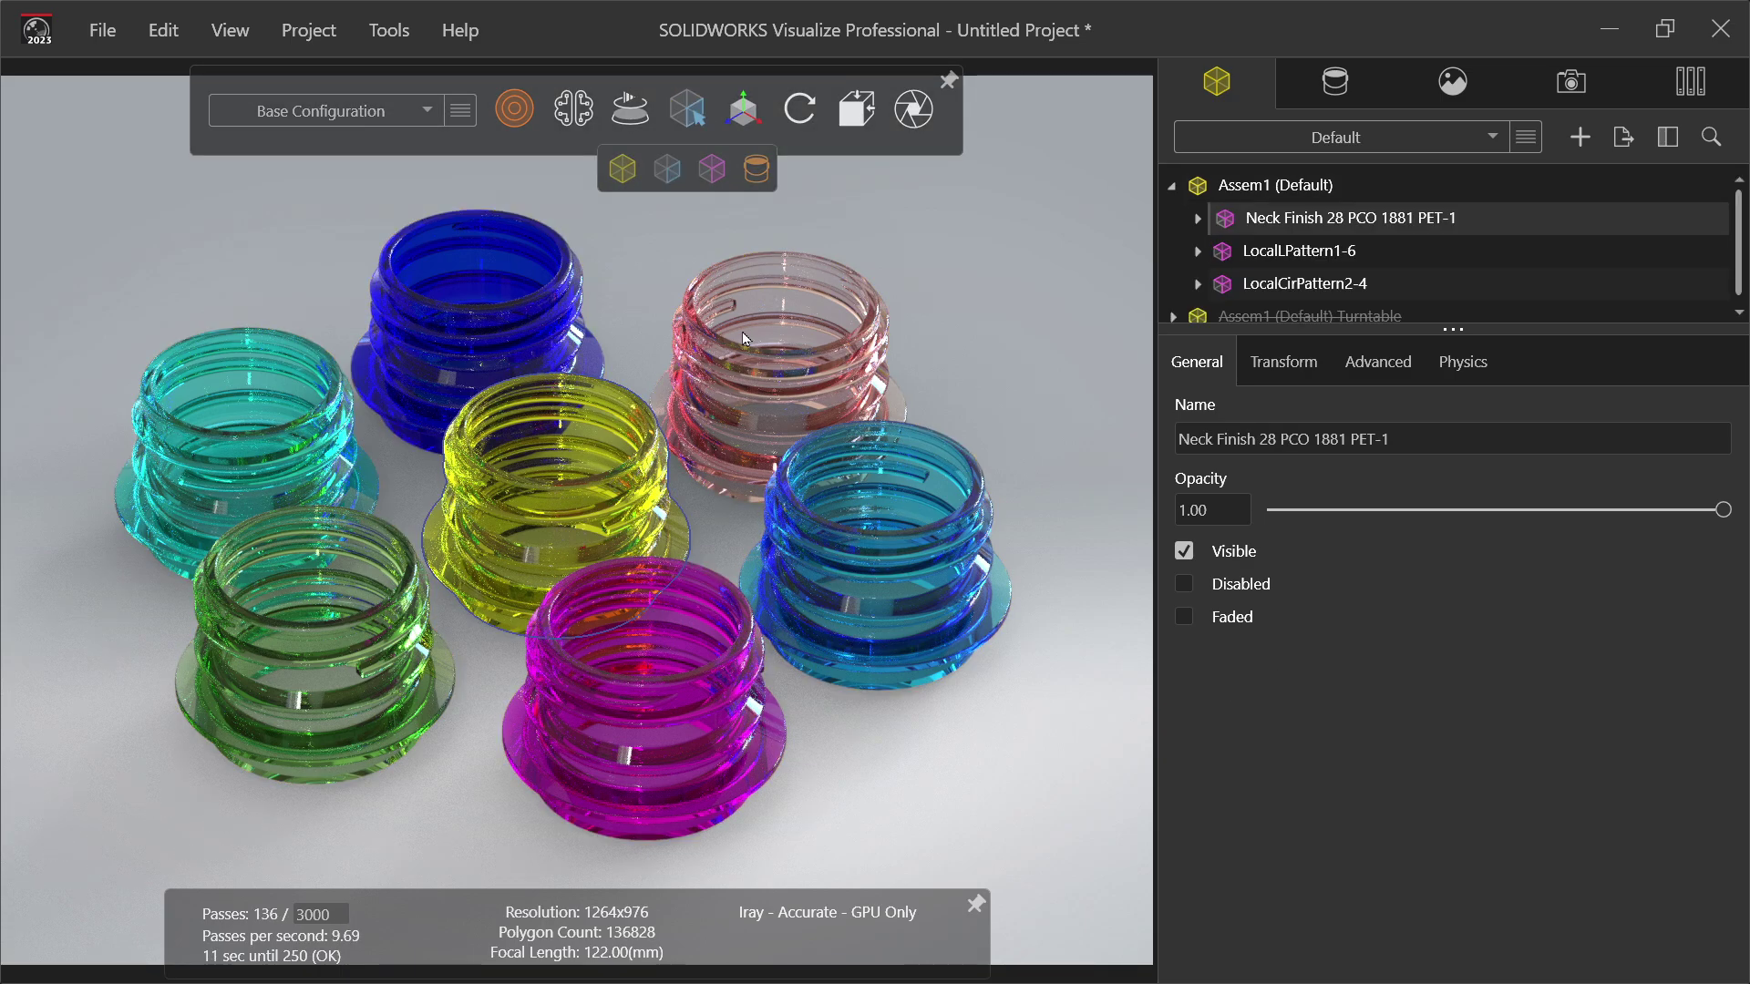
{"action": "left_click", "coordinate": [744, 339]}
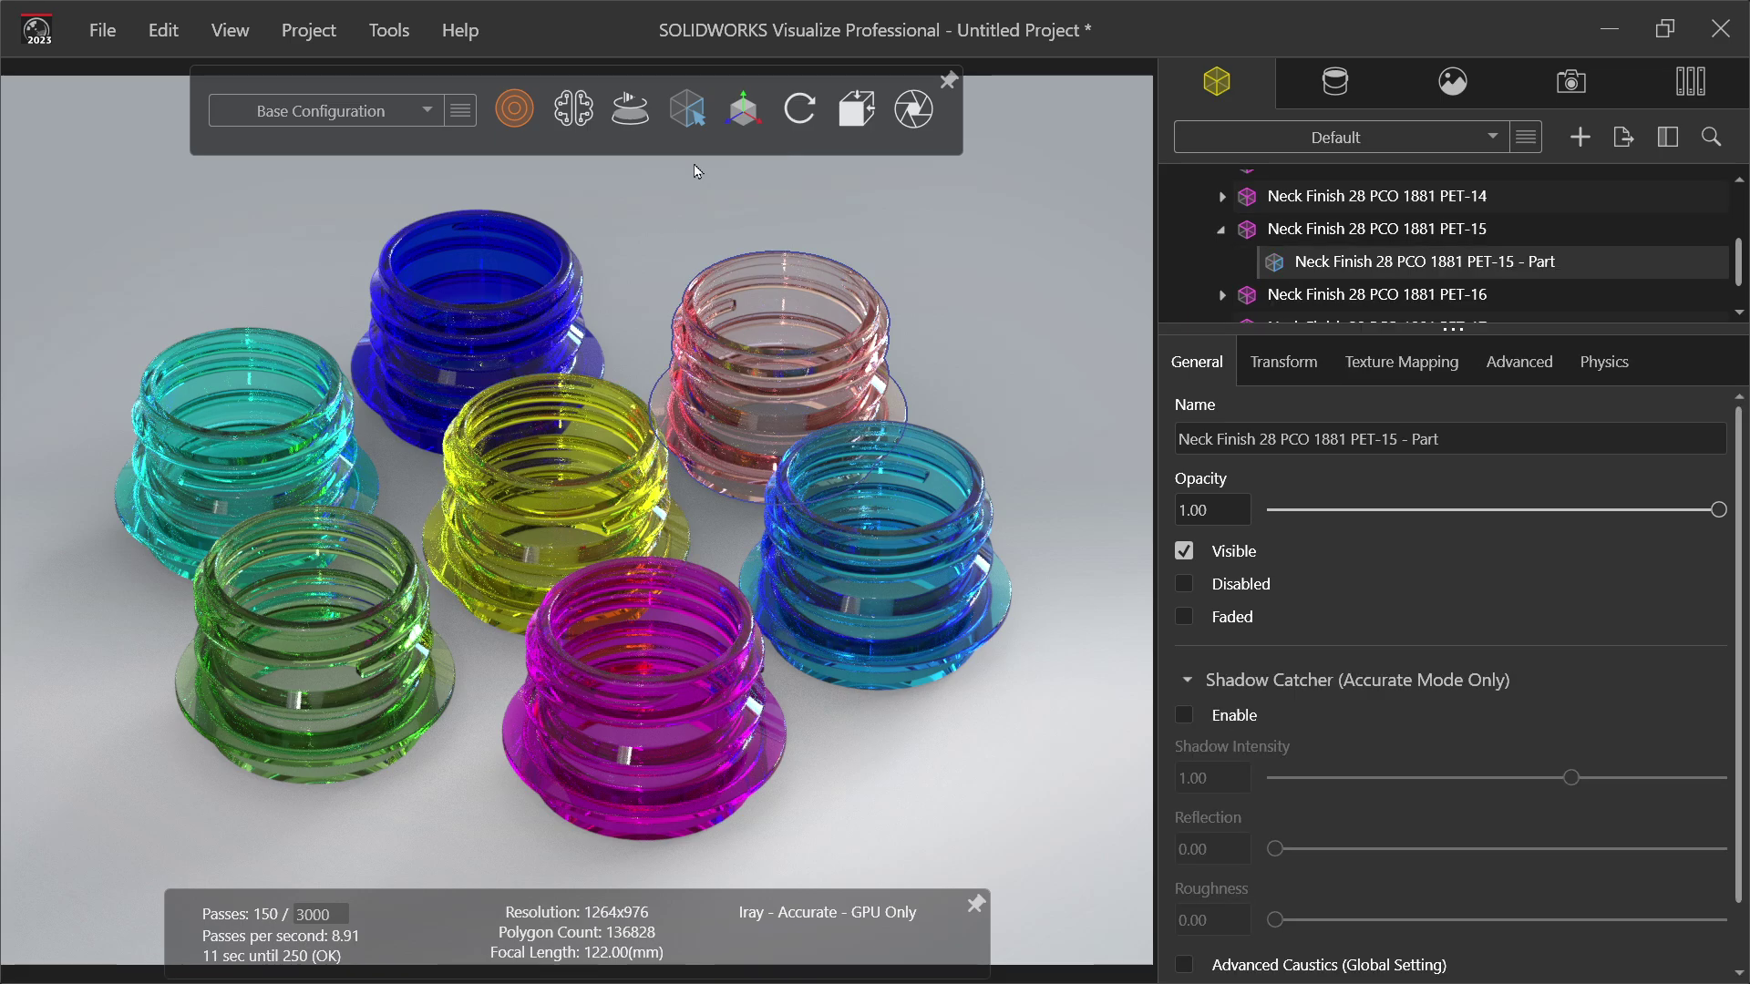
{"action": "left_click", "coordinate": [714, 170]}
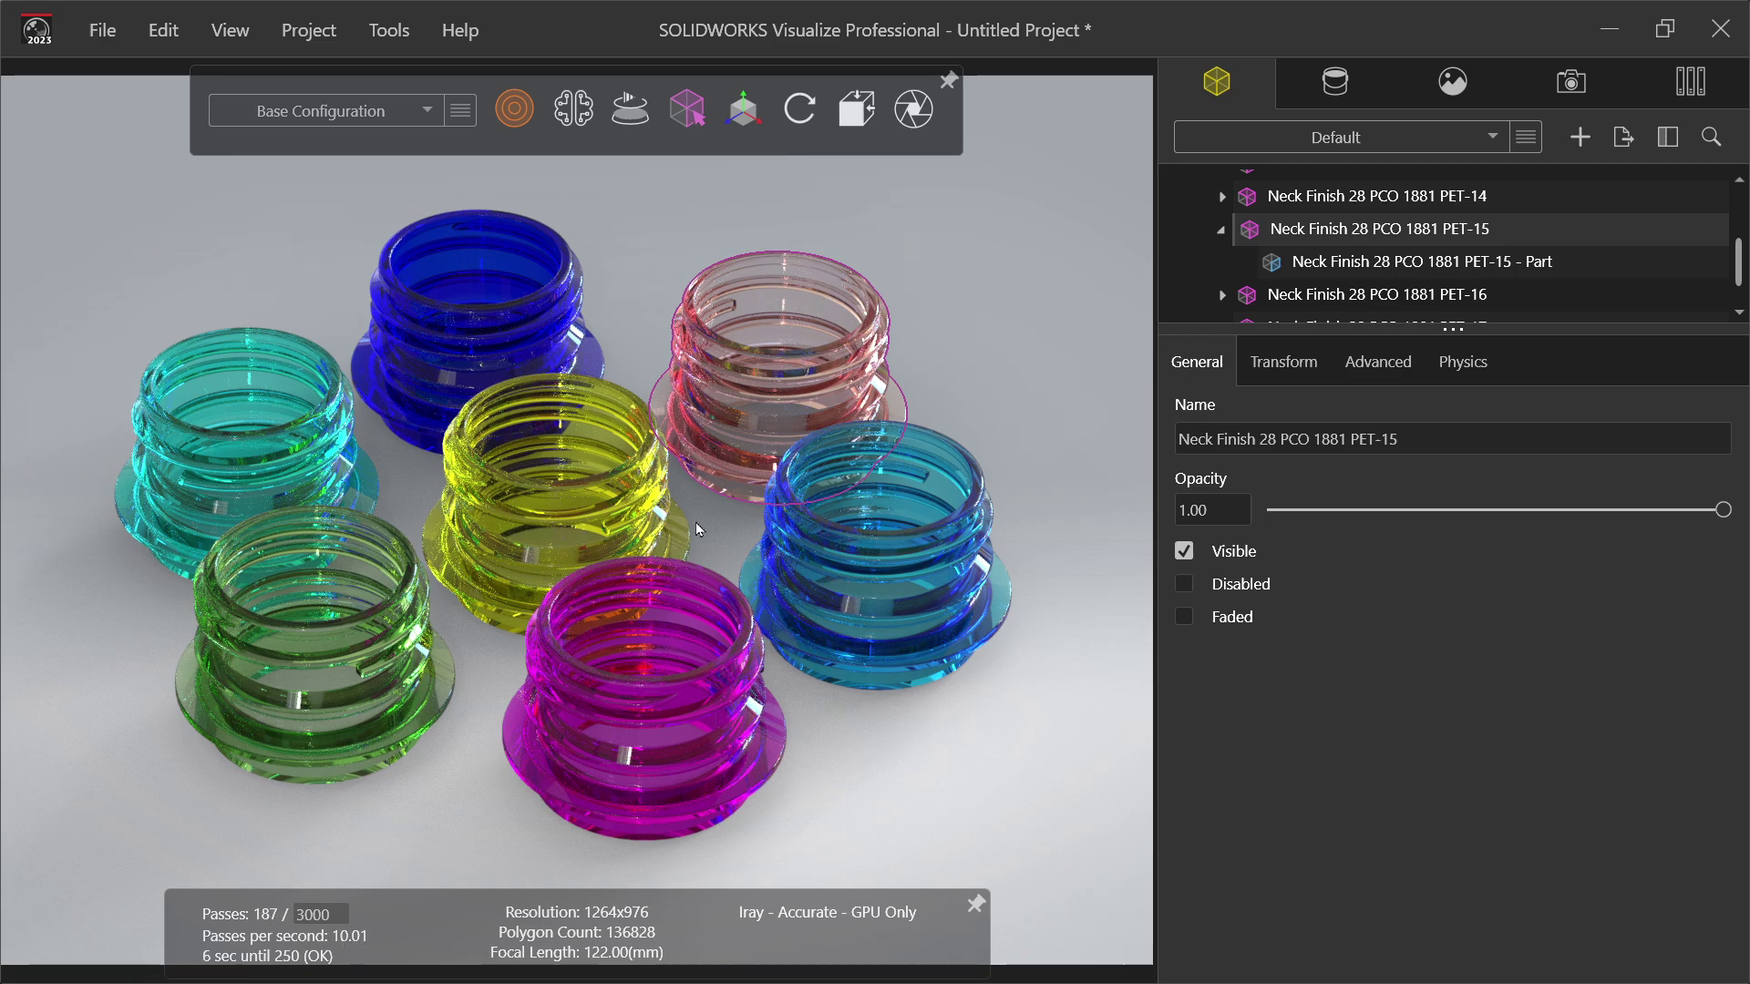
{"action": "left_click", "coordinate": [632, 656], "text": "ctrl"}
{"action": "left_click", "coordinate": [712, 594], "text": "ctrl"}
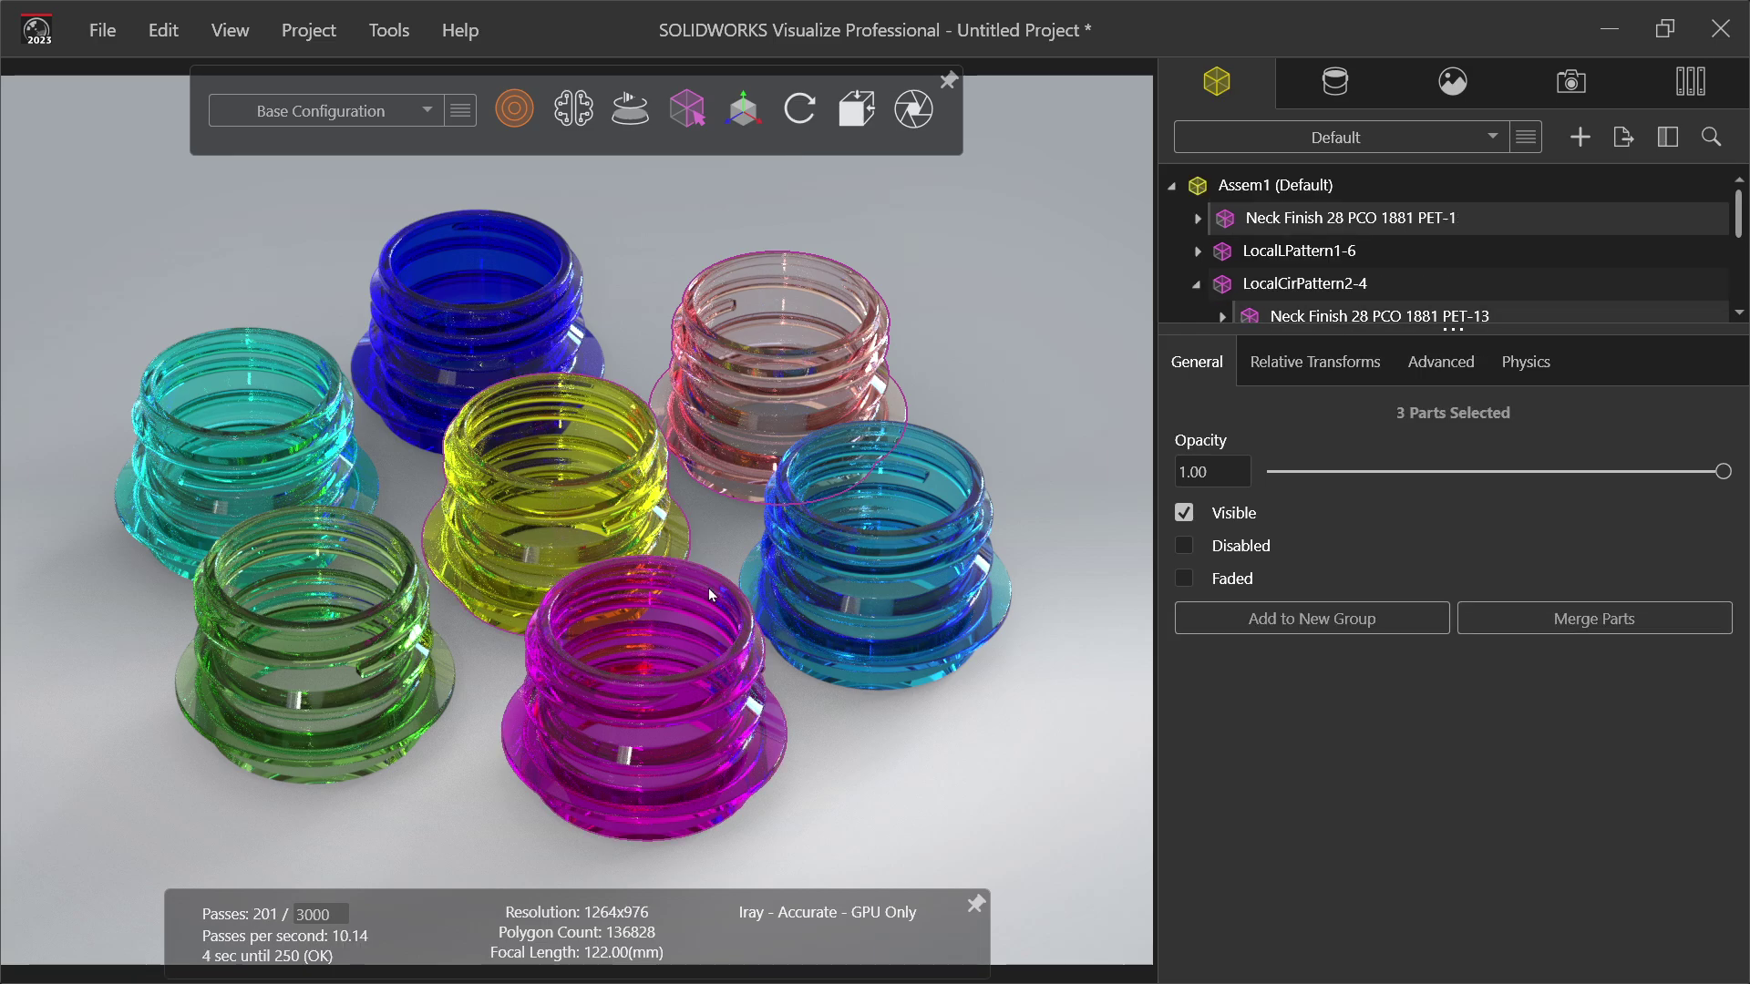
{"action": "mouse_move", "coordinate": [820, 143]}
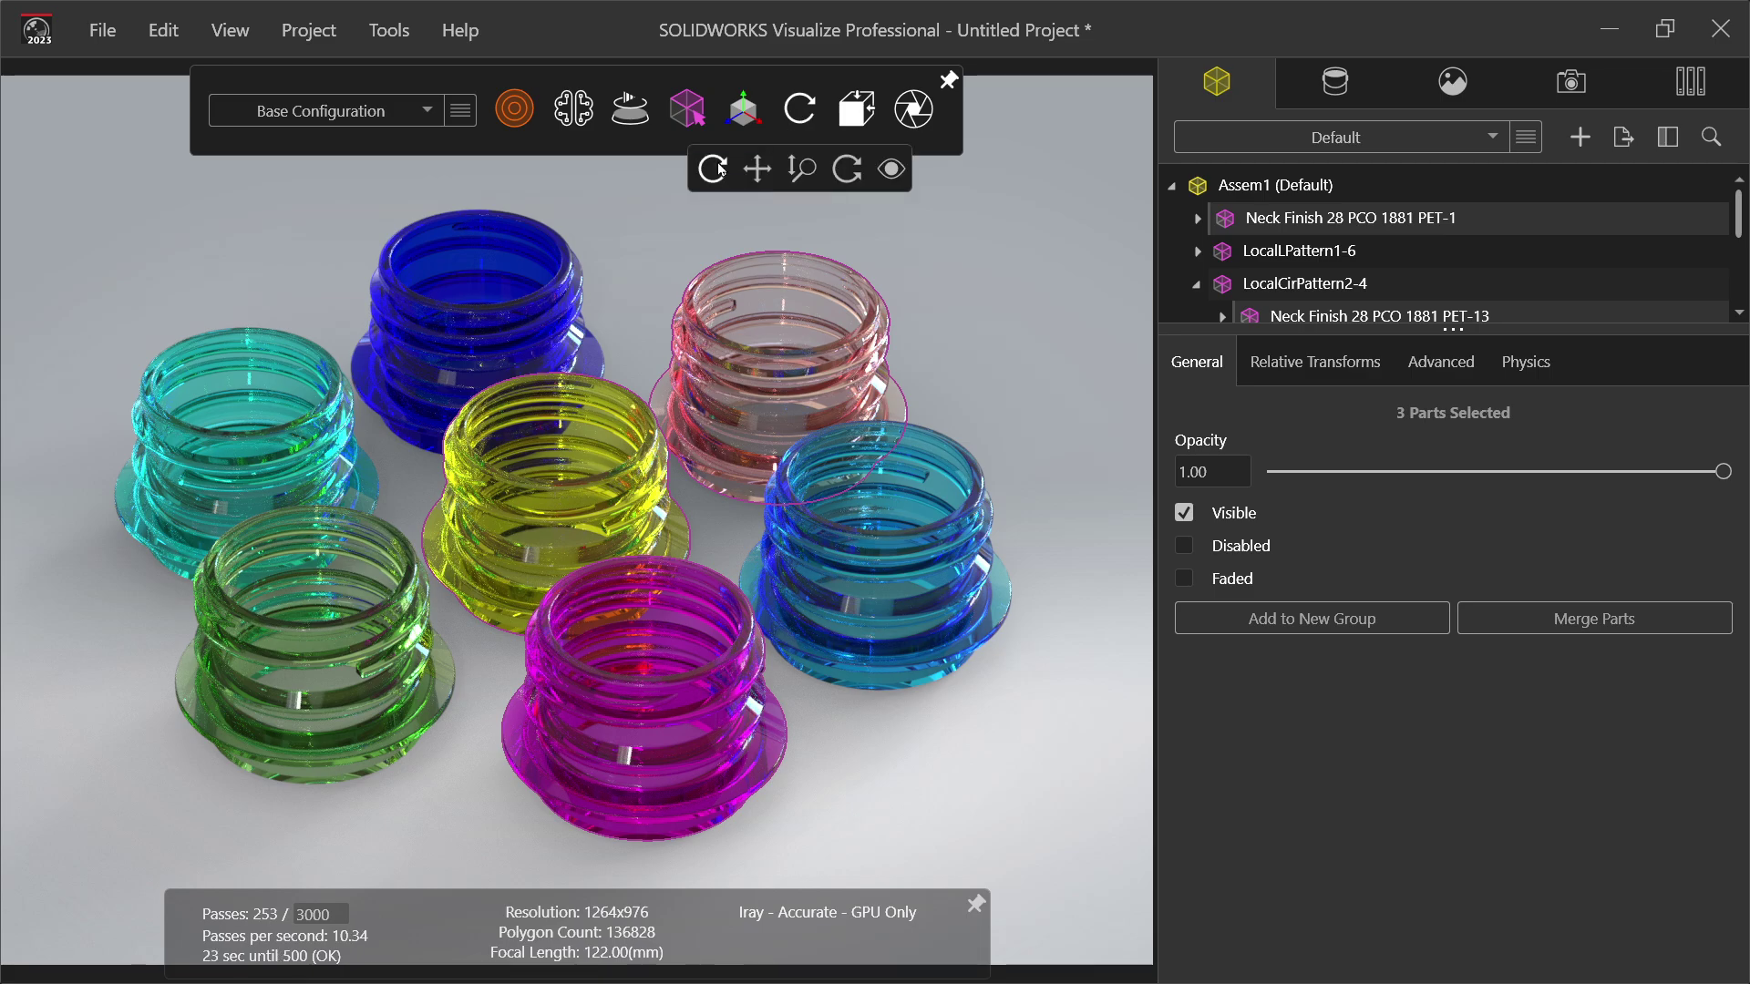
Step: Orbit slightly, pan the bottles a little left, and zoom out so they sit smaller
{"action": "left_click", "coordinate": [797, 113]}
{"action": "left_click_drag", "start_coordinate": [947, 305], "coordinate": [912, 290]}
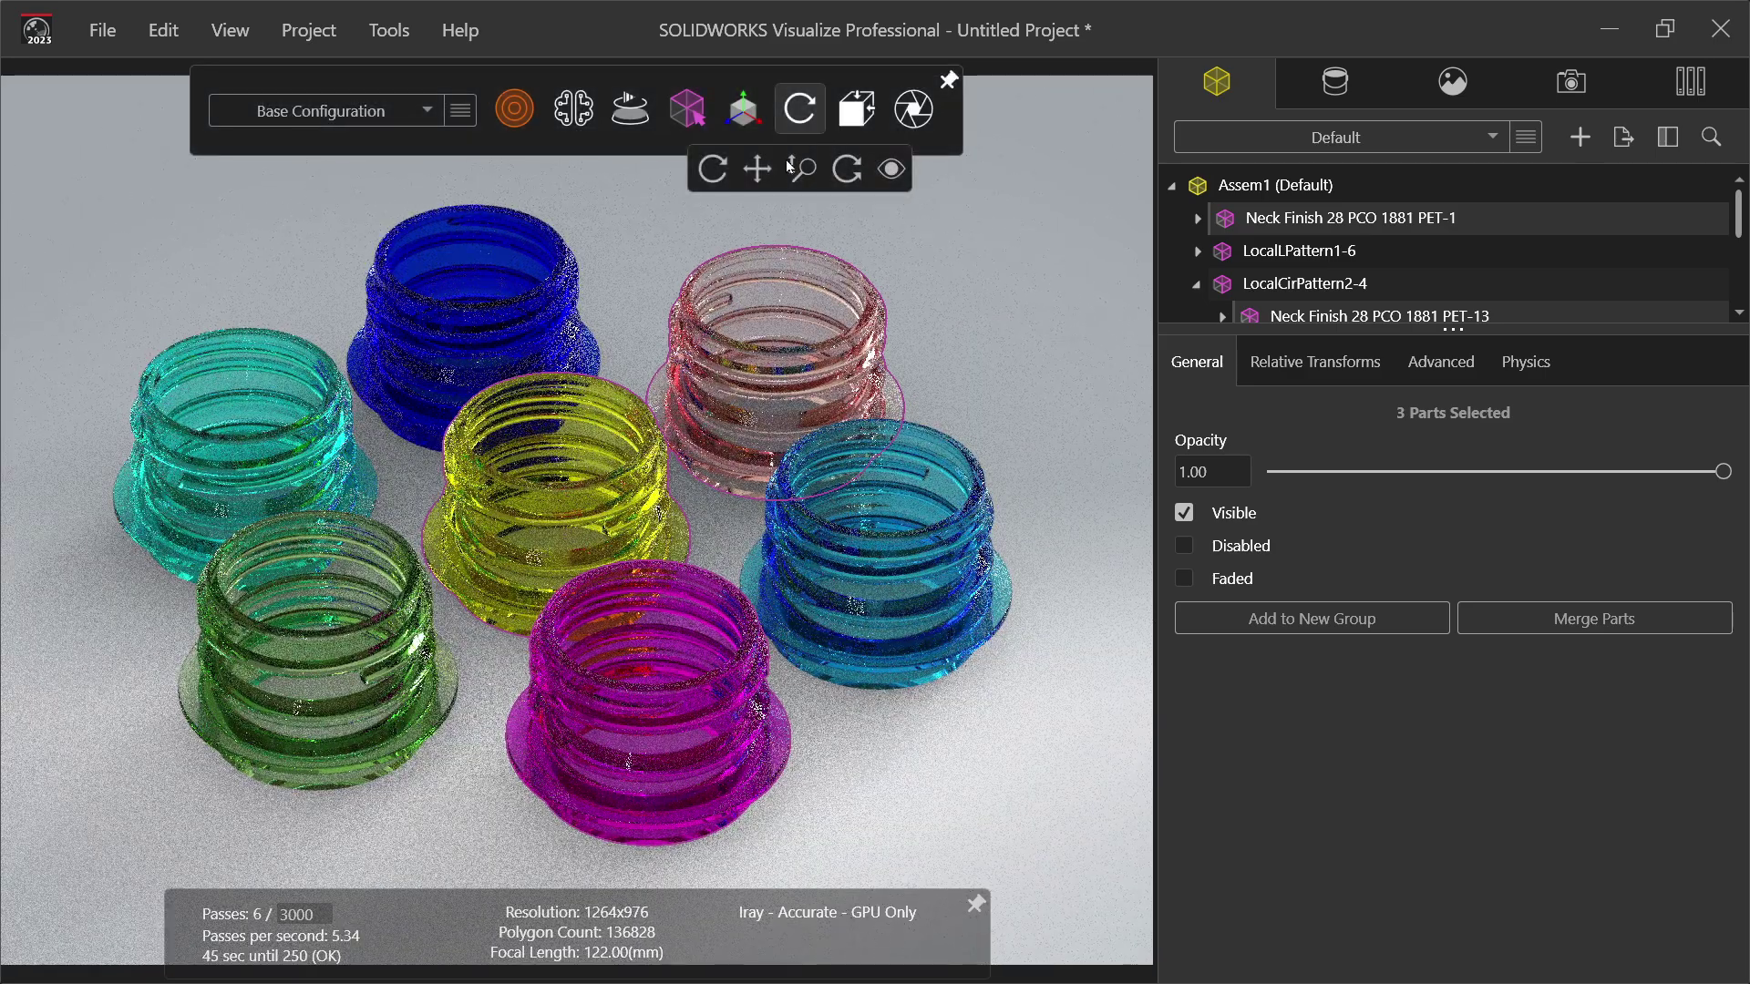
{"action": "left_click", "coordinate": [757, 169]}
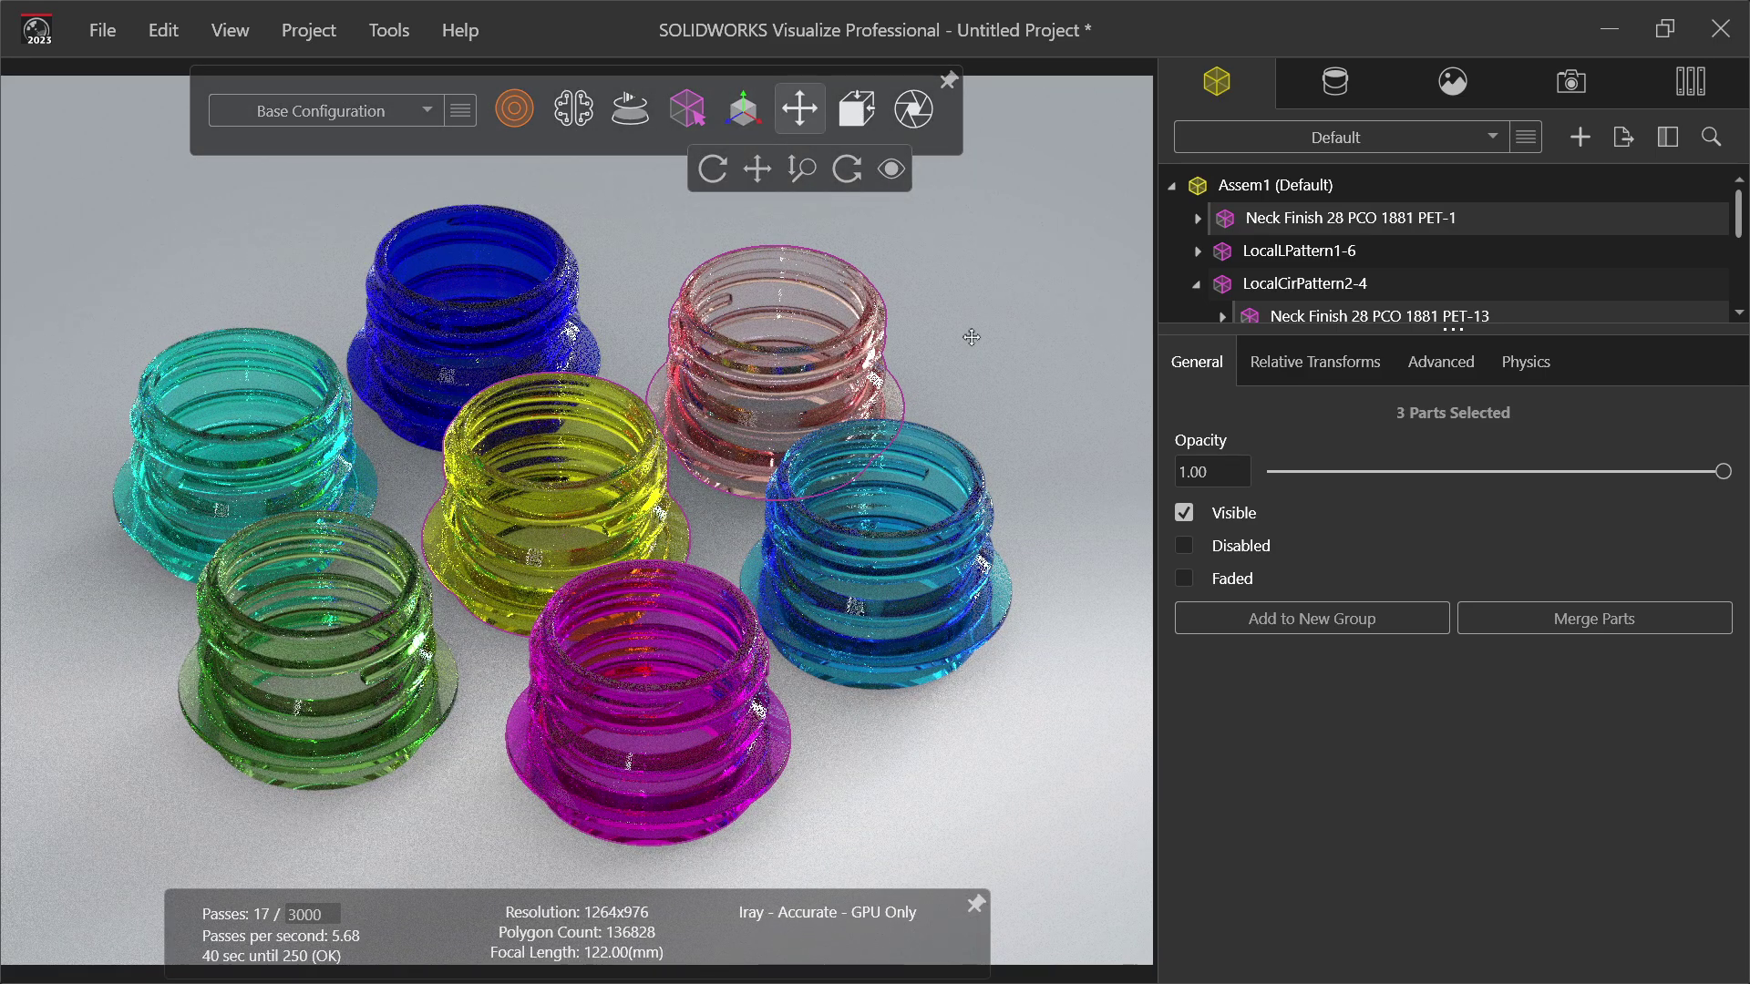
{"action": "left_click_drag", "start_coordinate": [981, 336], "coordinate": [968, 333]}
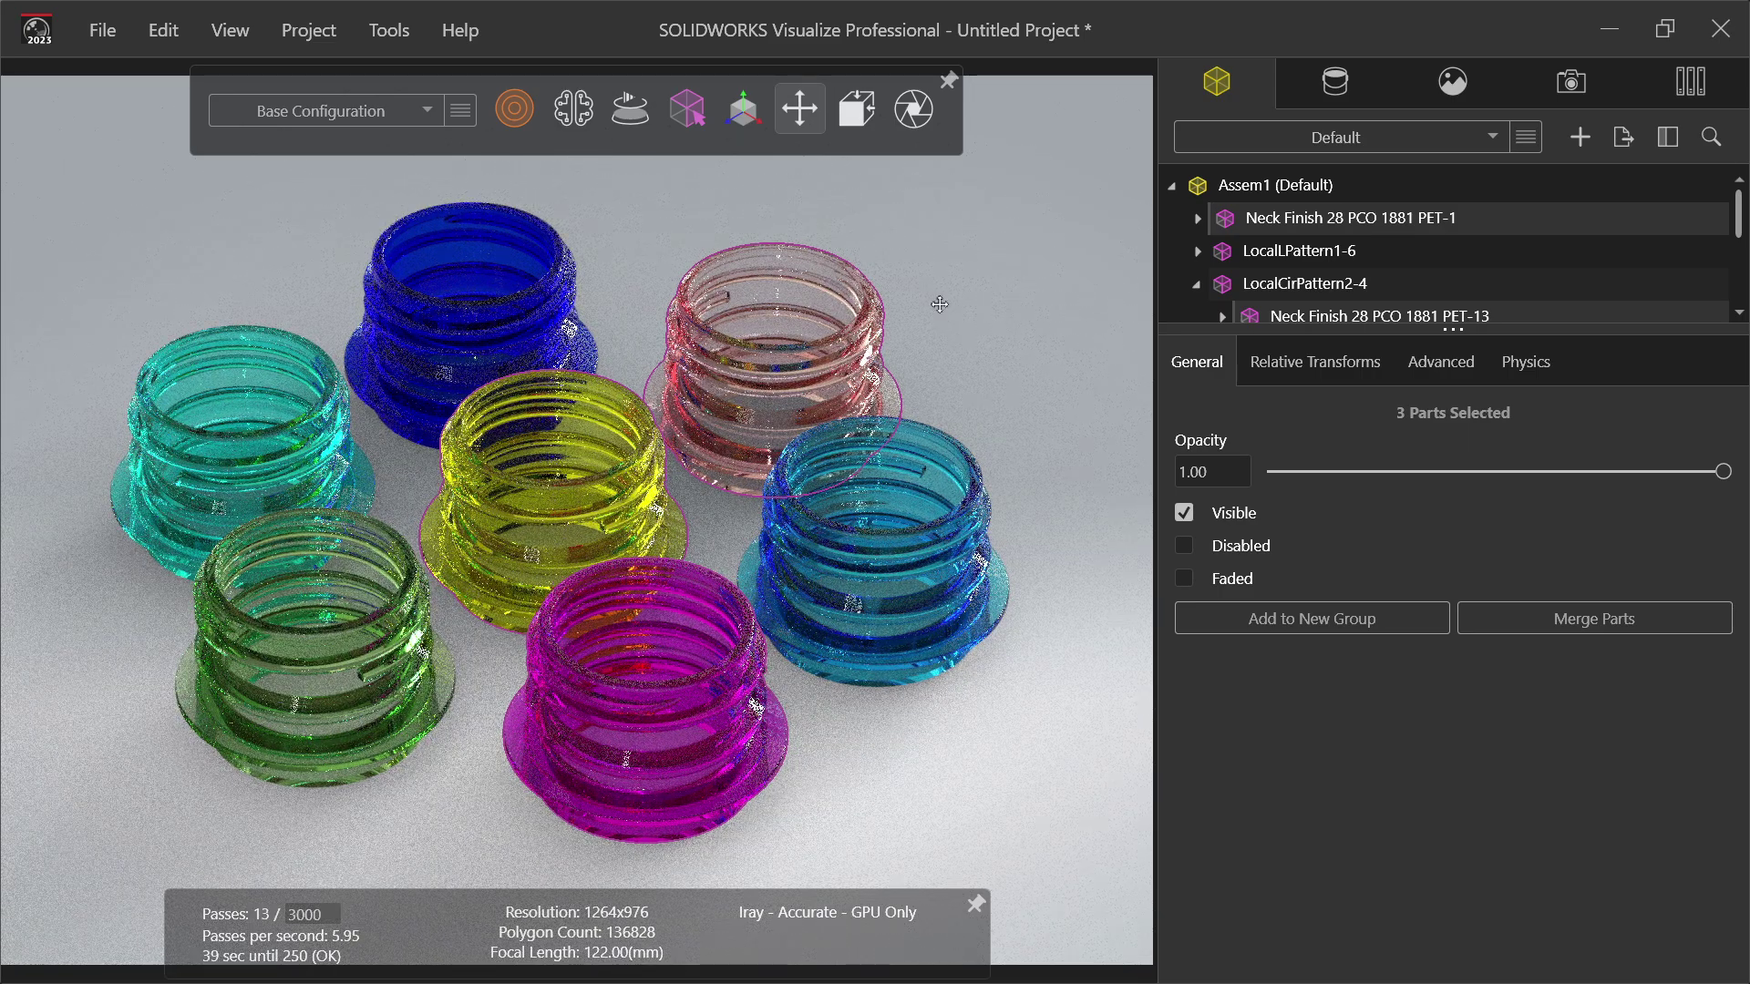
{"action": "mouse_move", "coordinate": [802, 117]}
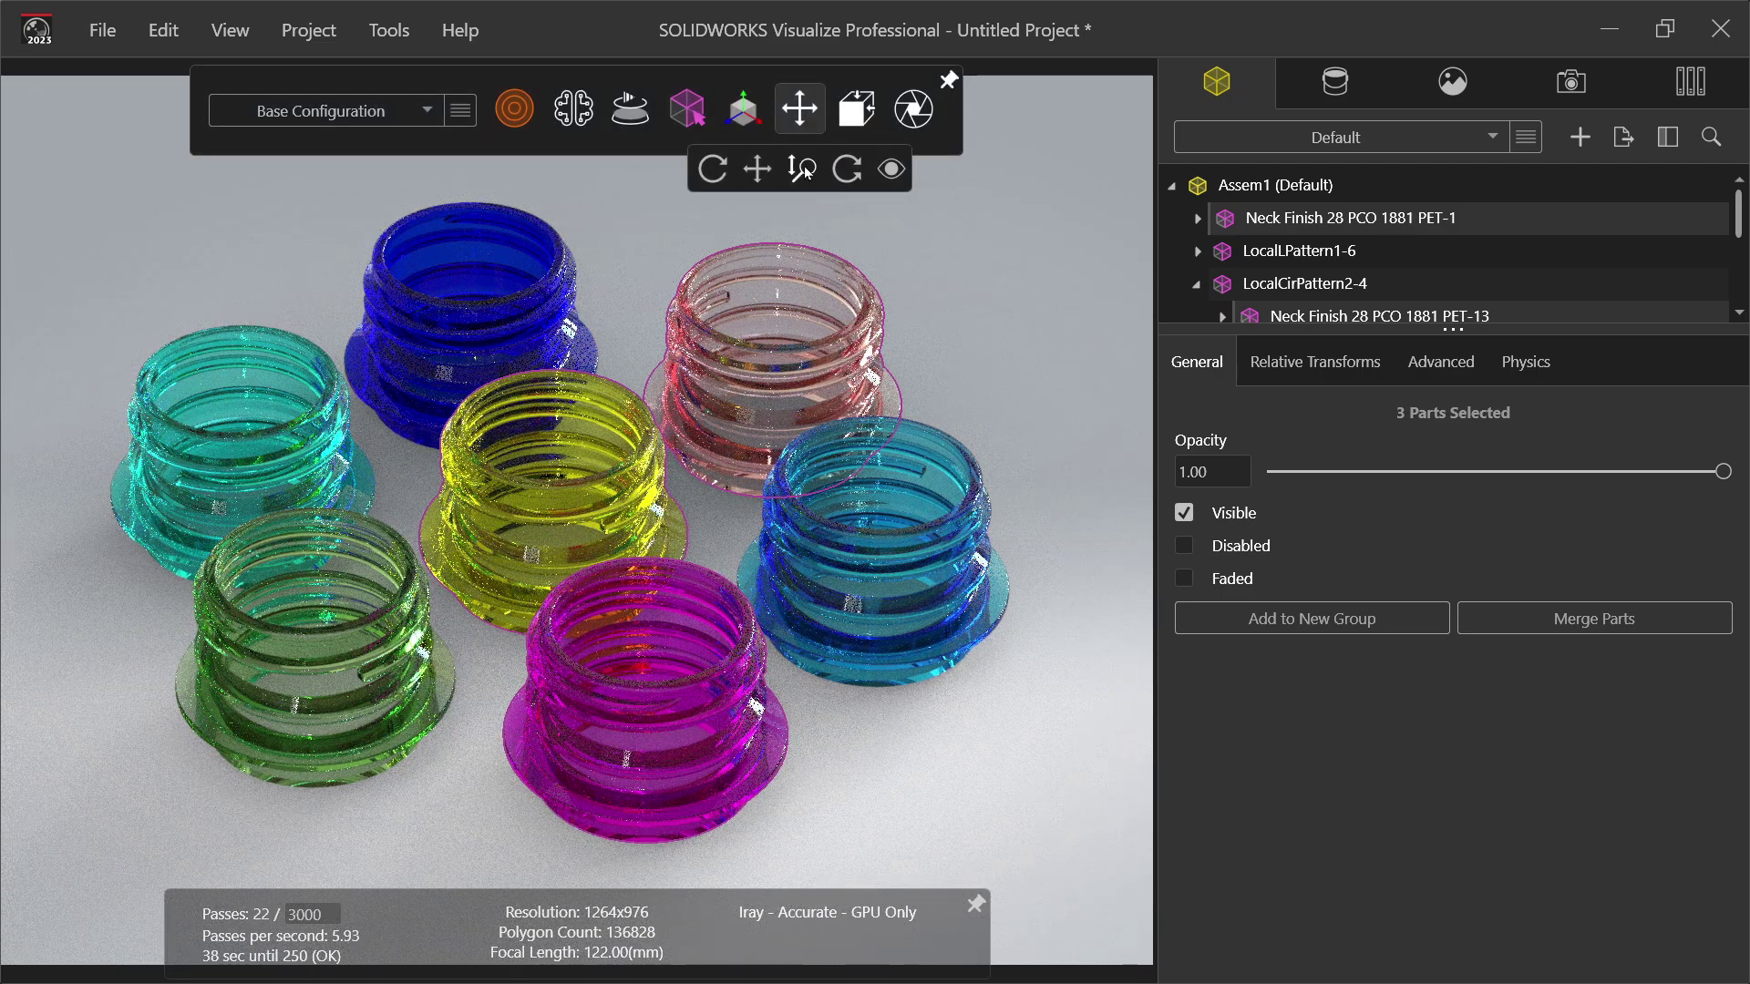
{"action": "left_click", "coordinate": [802, 168]}
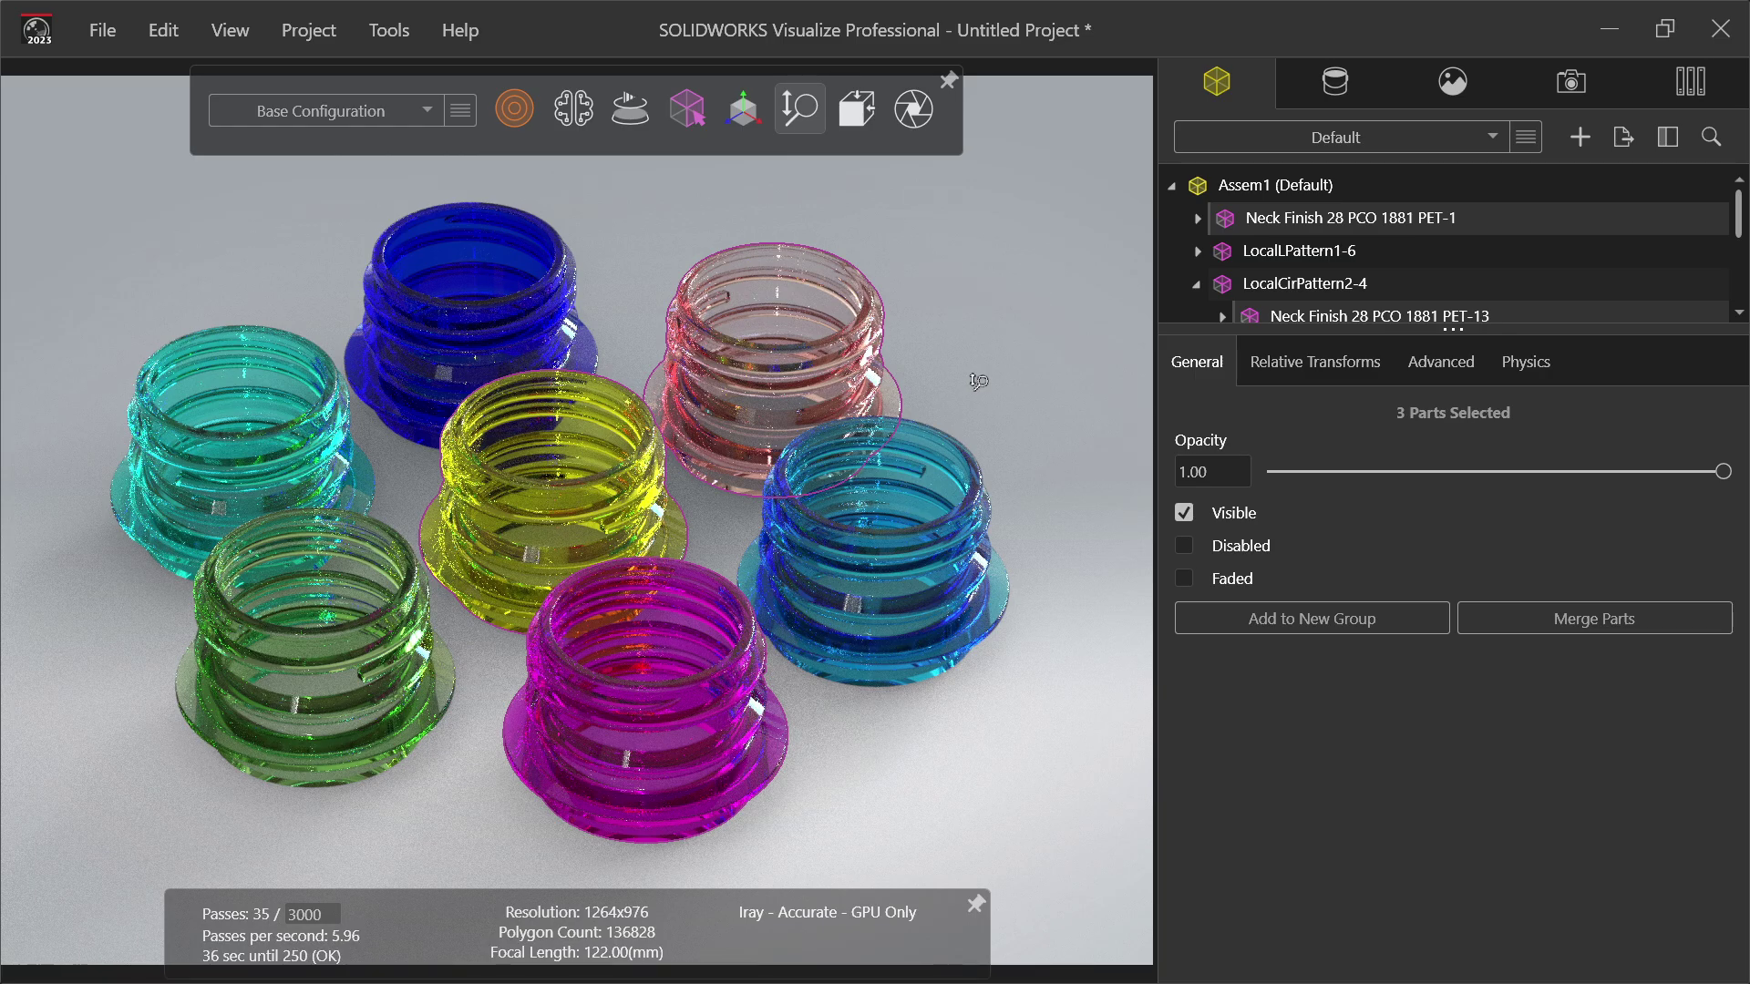
{"action": "left_click_drag", "start_coordinate": [978, 381], "coordinate": [972, 355]}
Step: Check the necks in Top, Side and corner isometric views, ending on the original-front isometric
{"action": "mouse_move", "coordinate": [866, 131]}
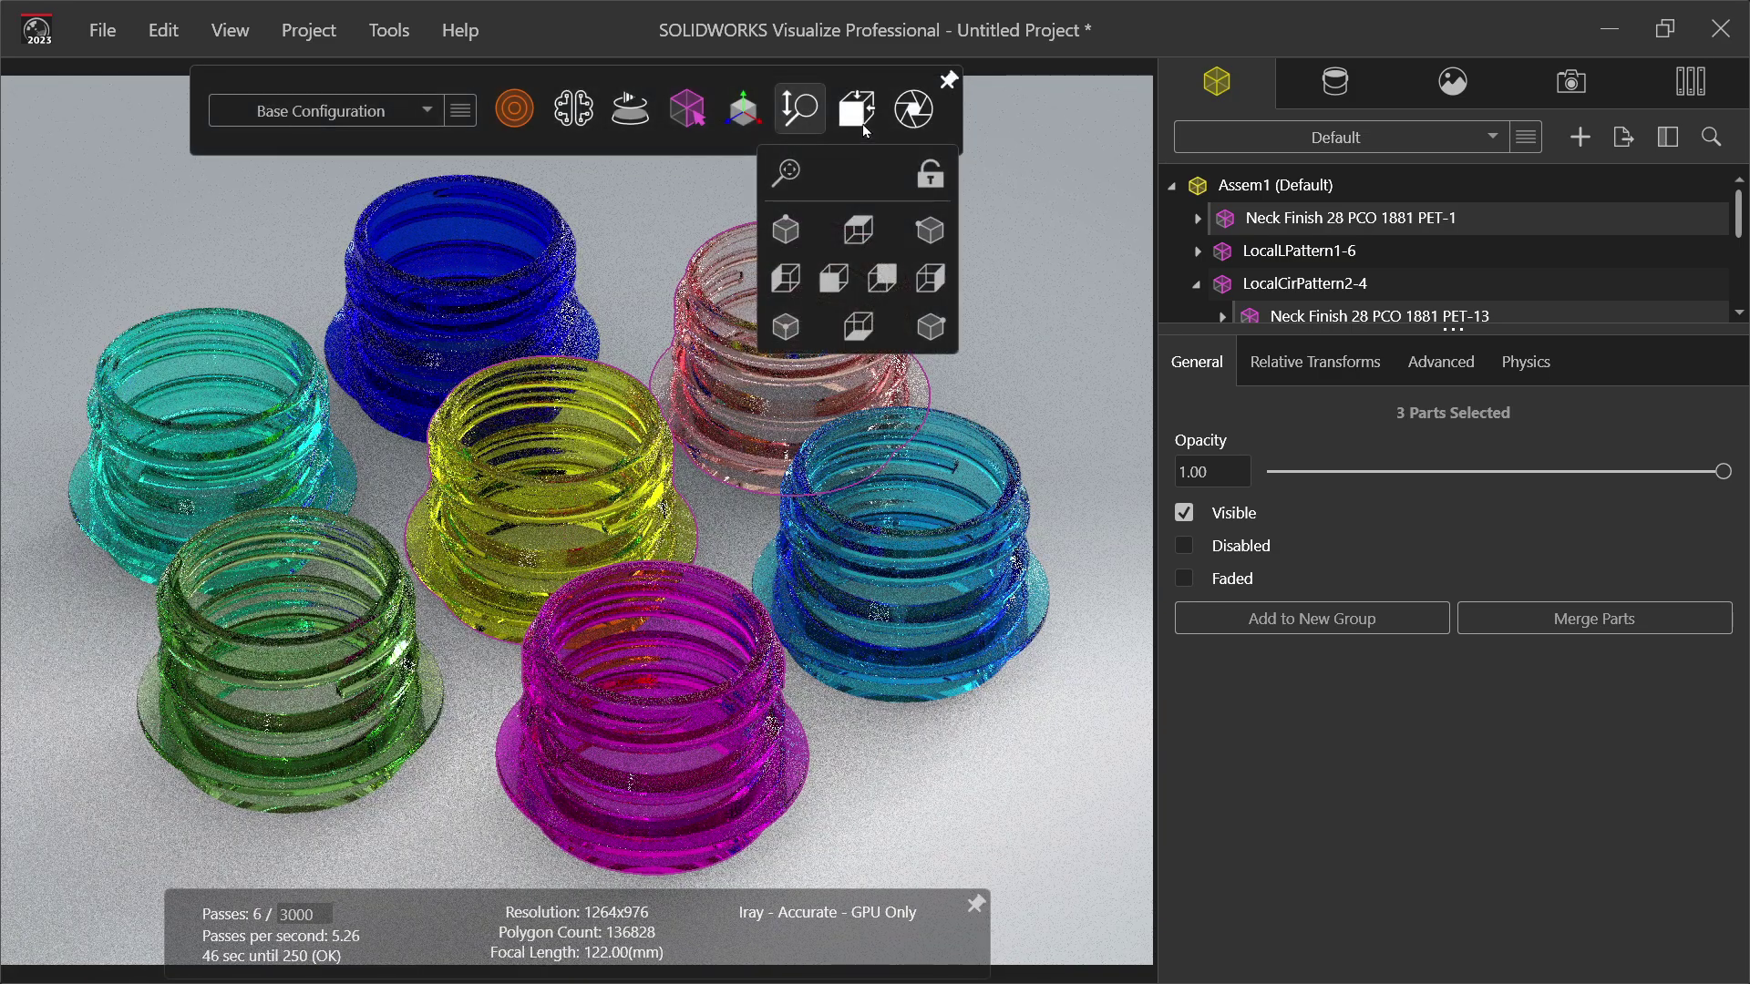
{"action": "left_click", "coordinate": [858, 237]}
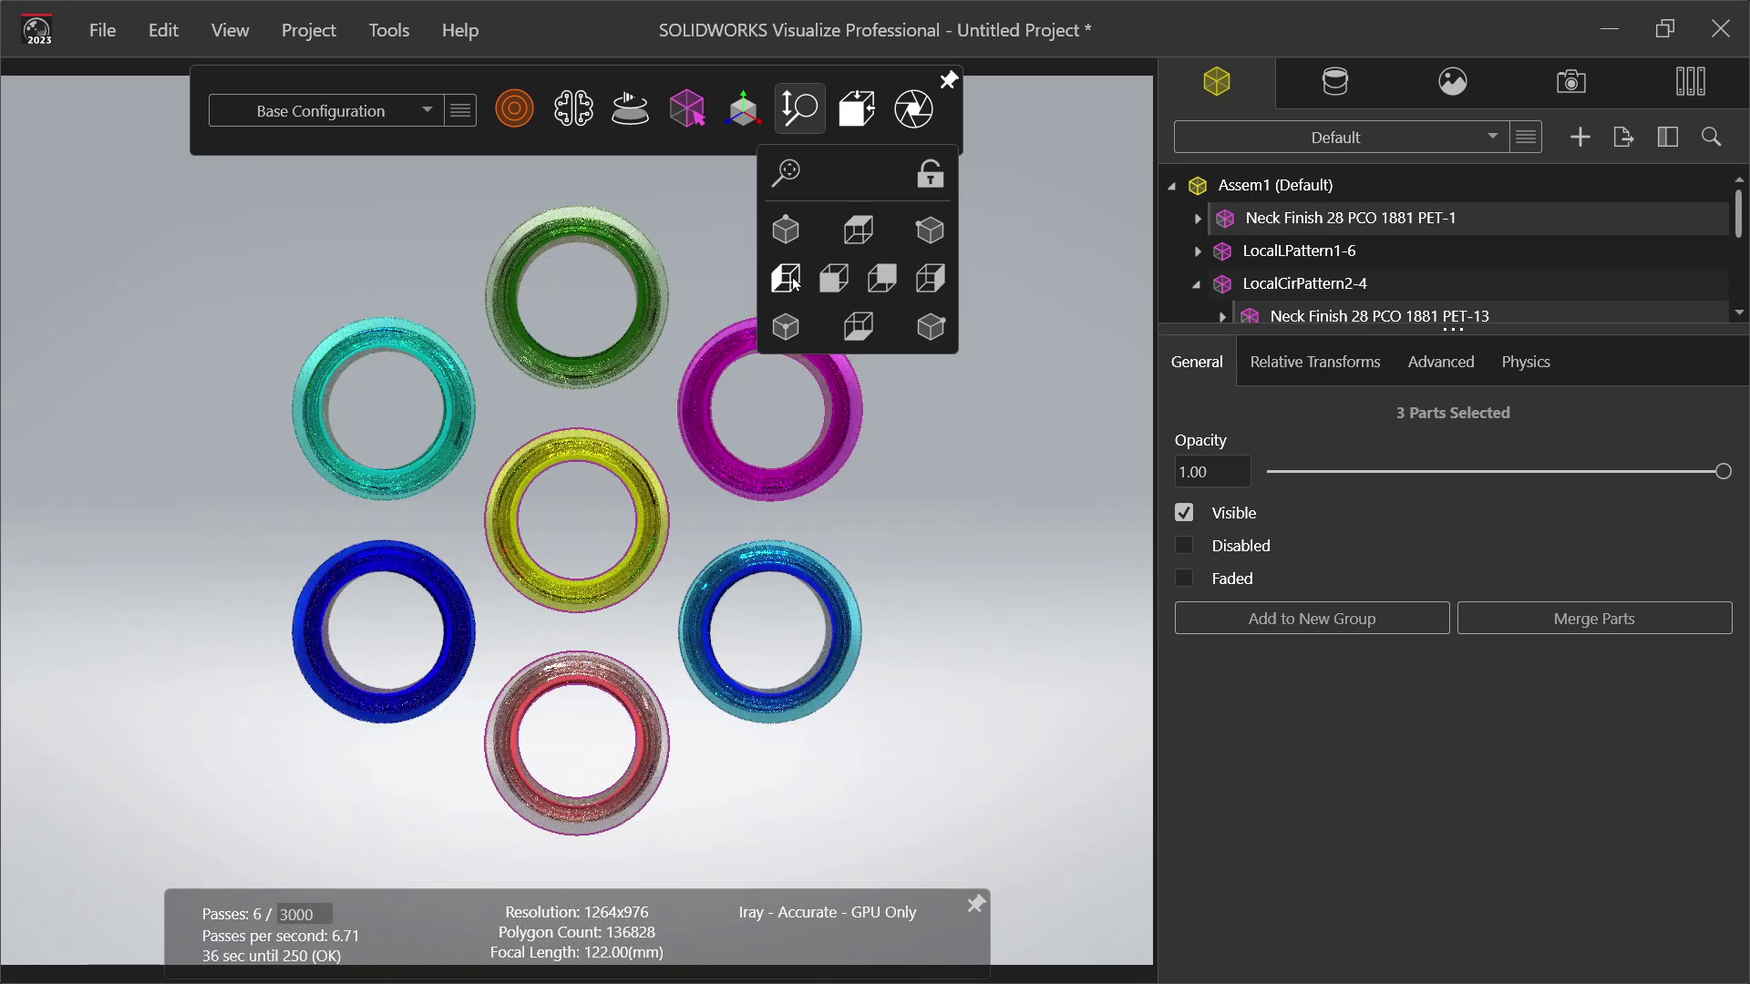
{"action": "left_click", "coordinate": [793, 282]}
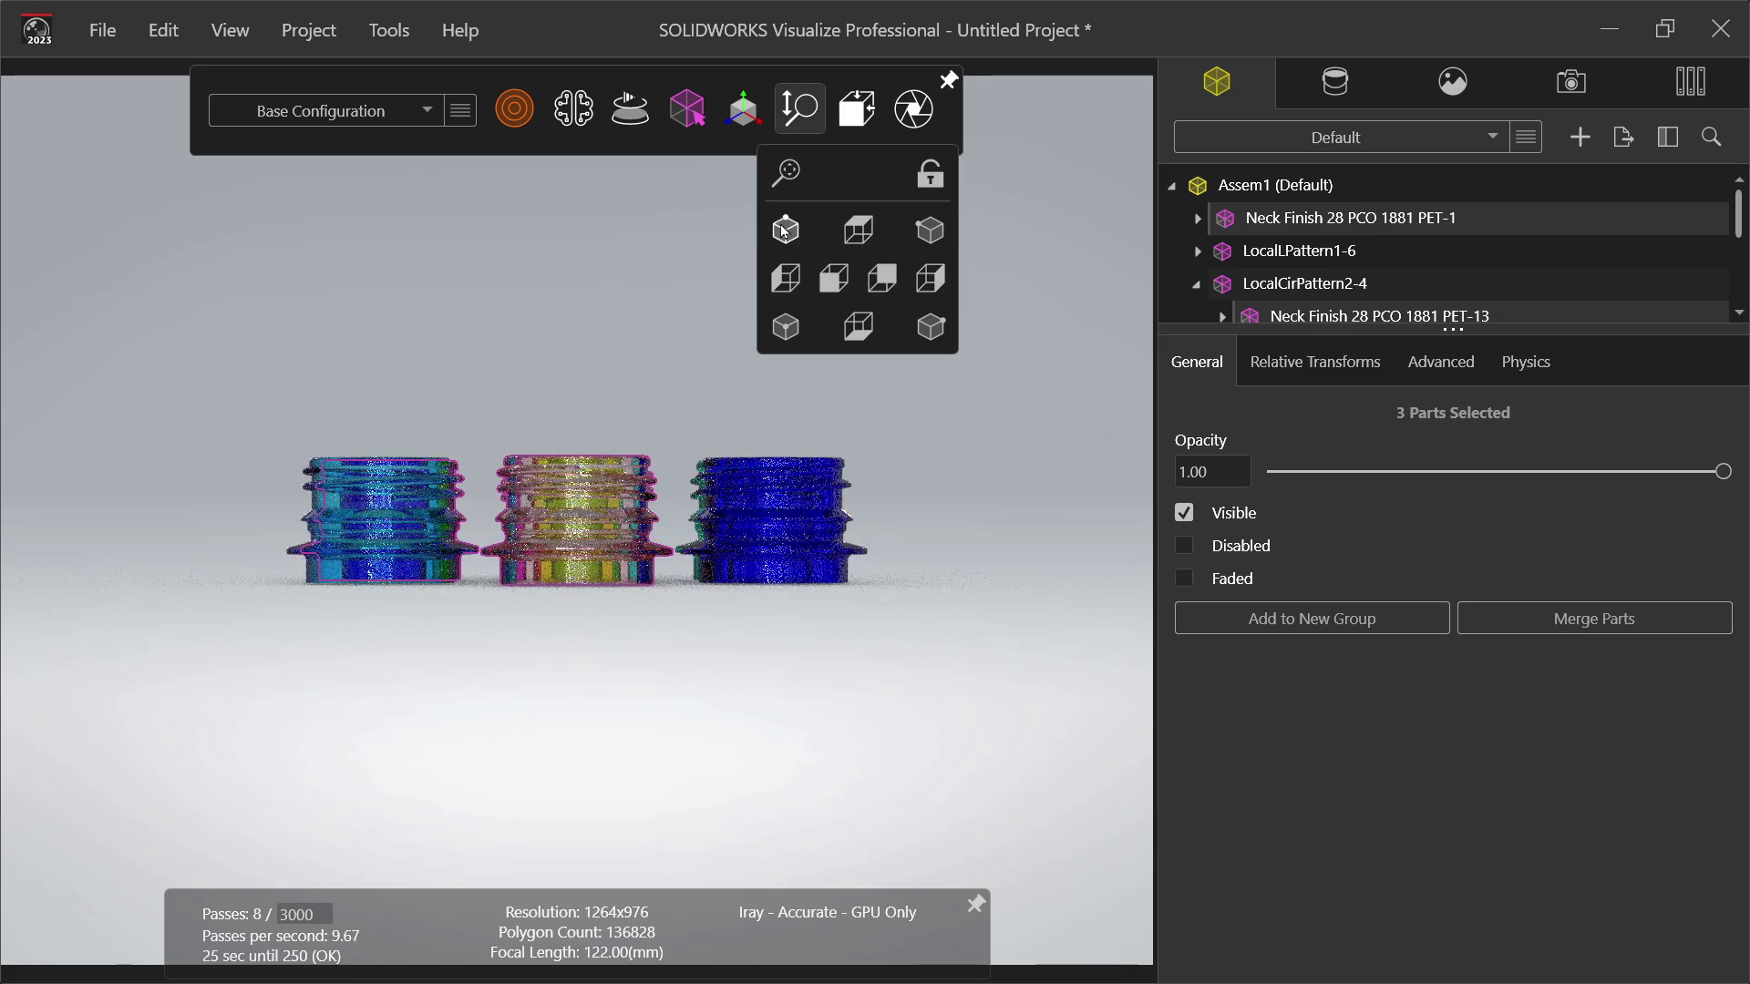
{"action": "left_click", "coordinate": [786, 232]}
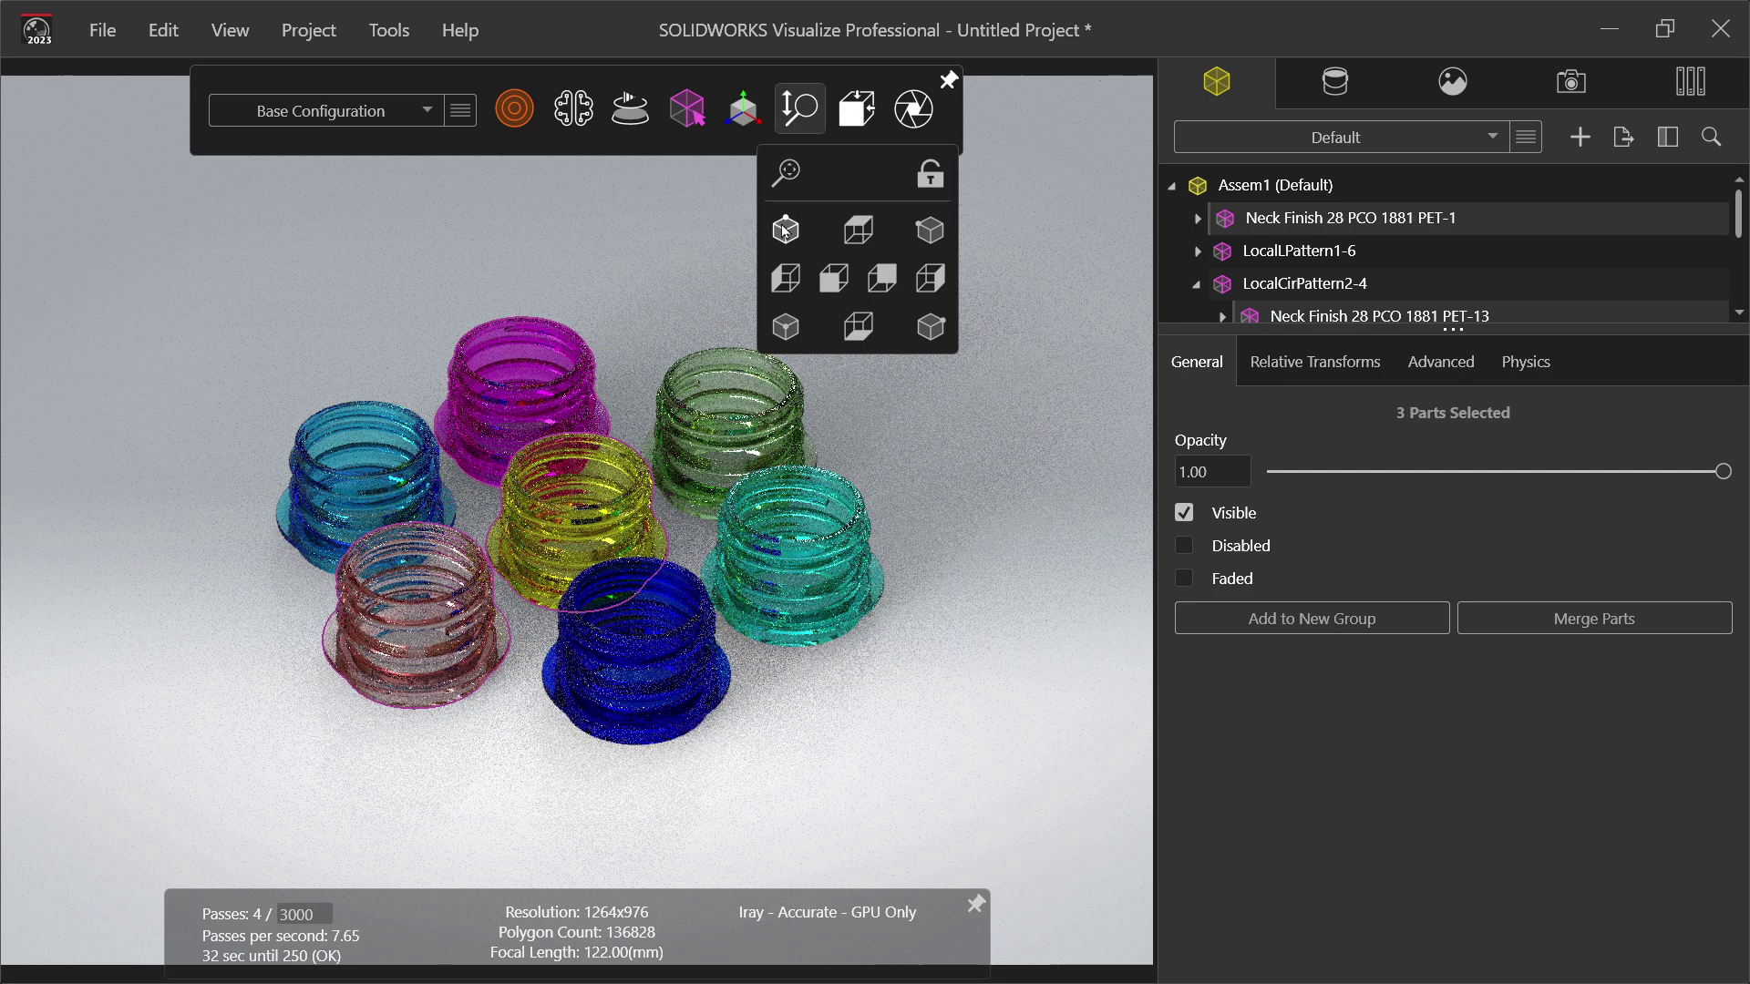
{"action": "left_click", "coordinate": [928, 328]}
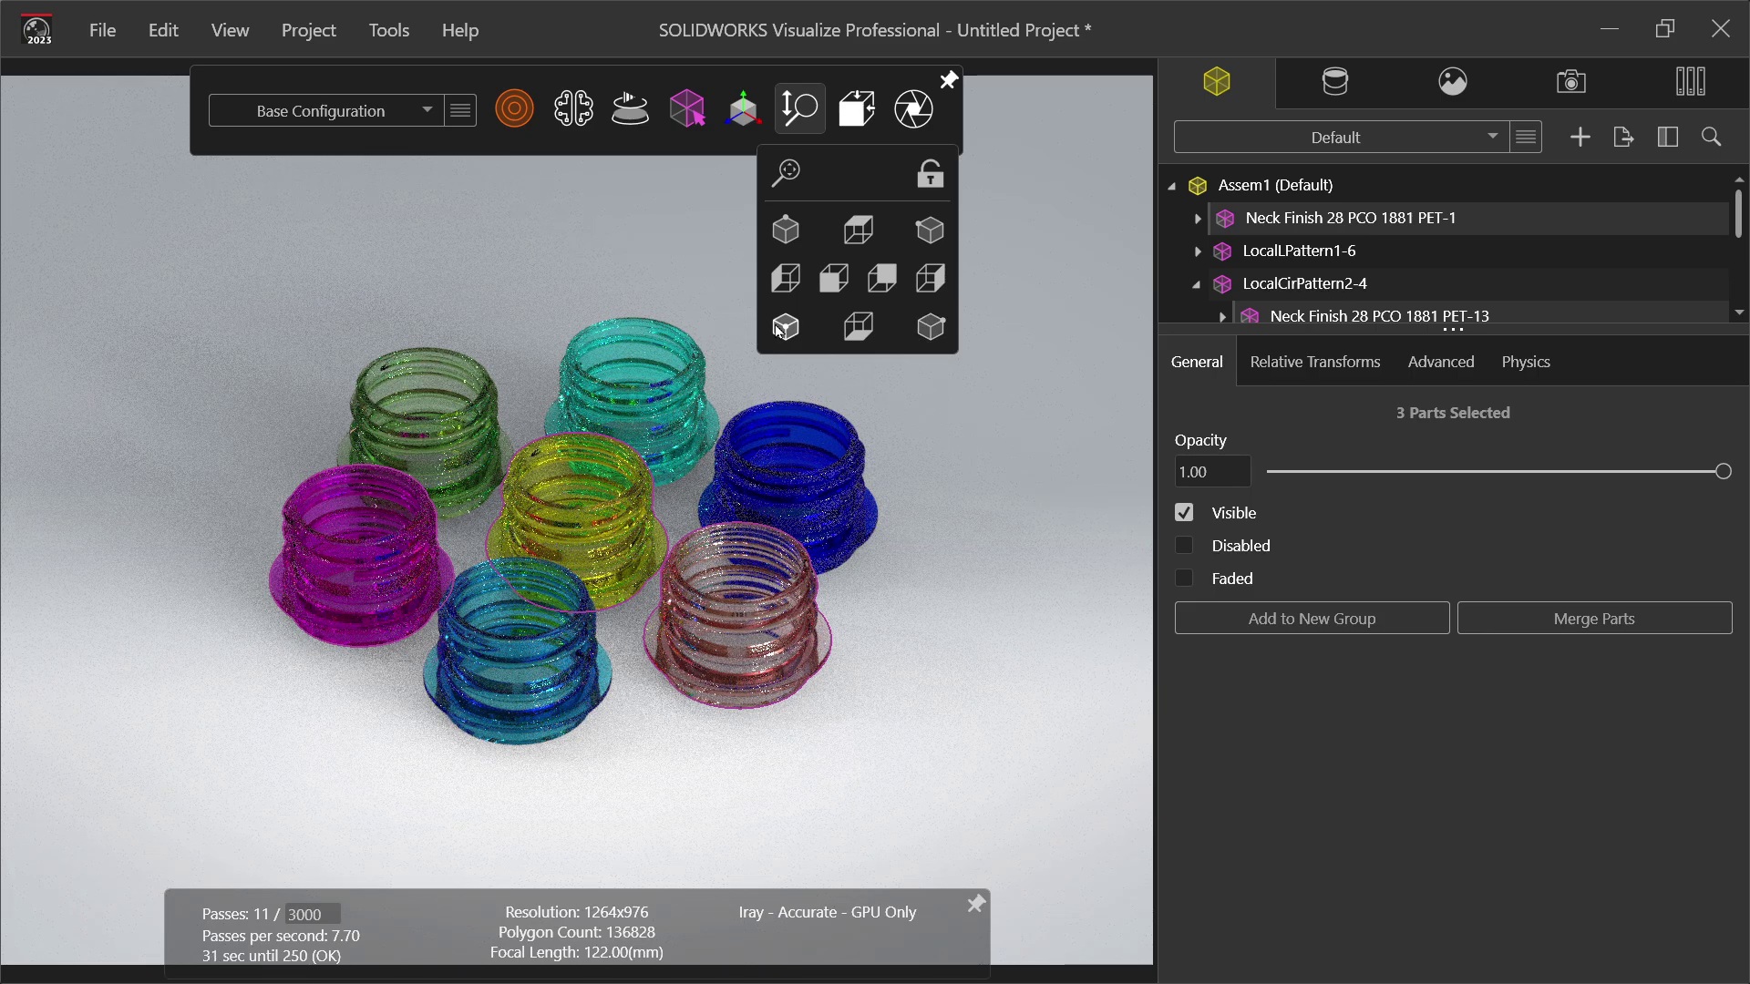
{"action": "left_click", "coordinate": [782, 328]}
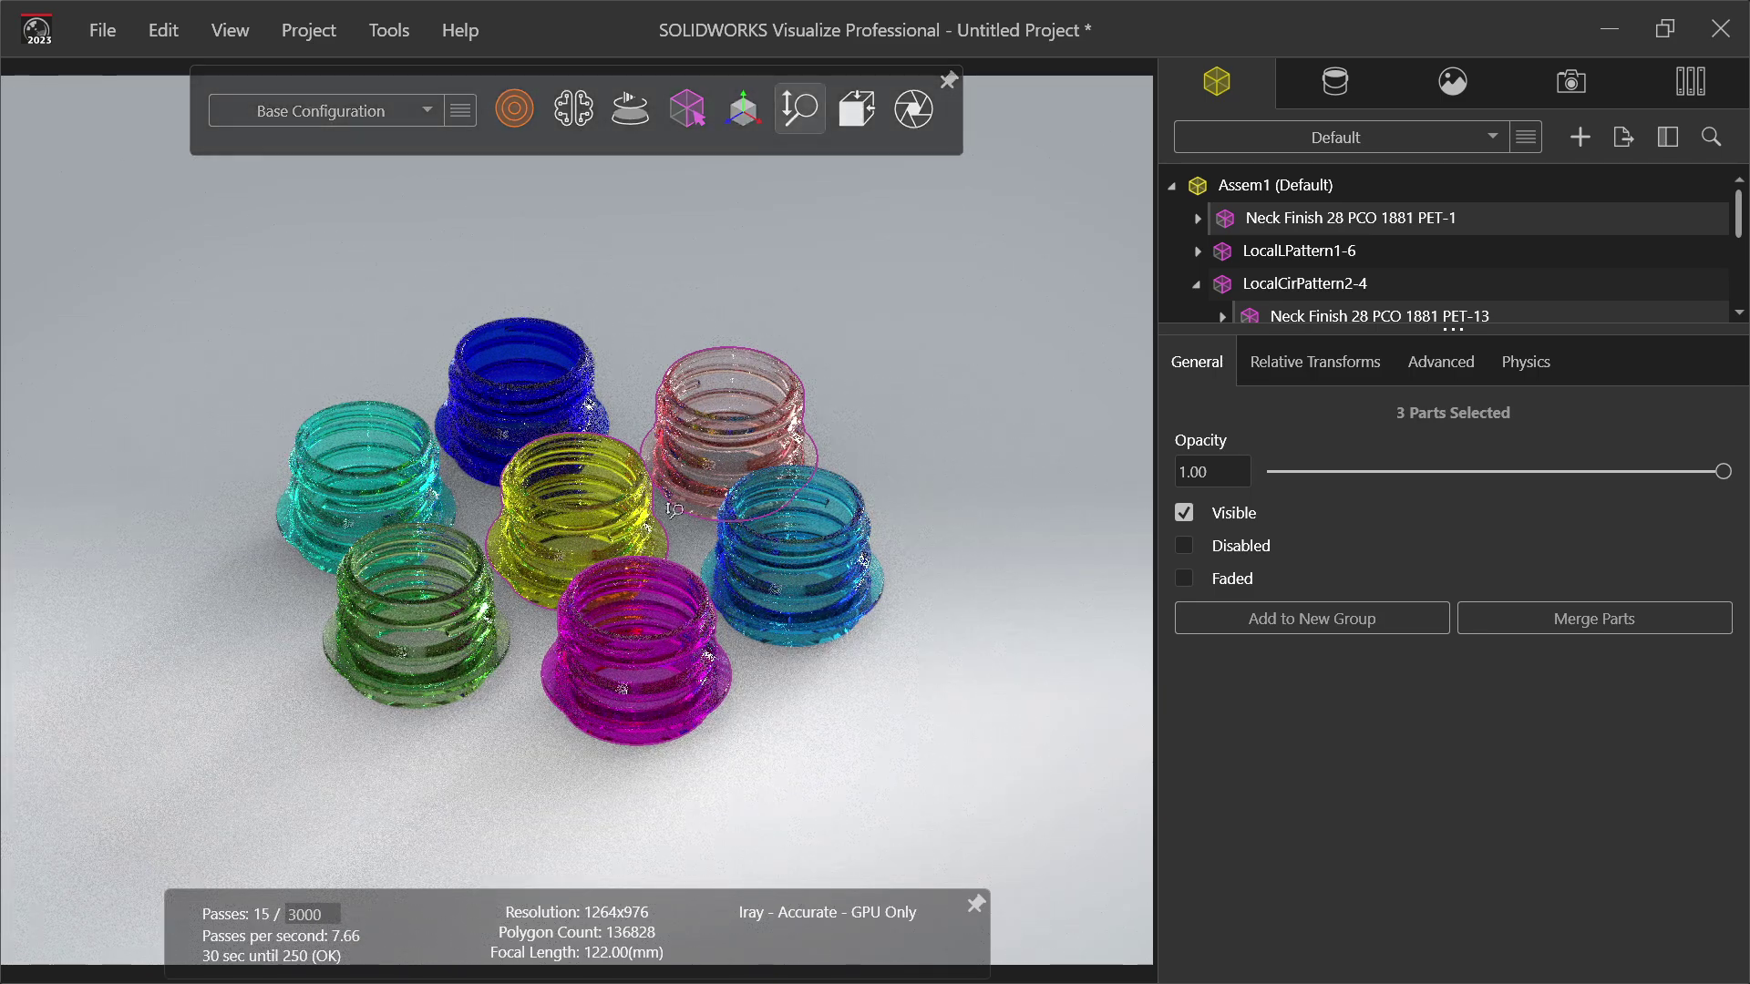
Step: Zoom in so the bottles fill the frame and pan the scene up
{"action": "left_click_drag", "start_coordinate": [940, 494], "coordinate": [951, 383]}
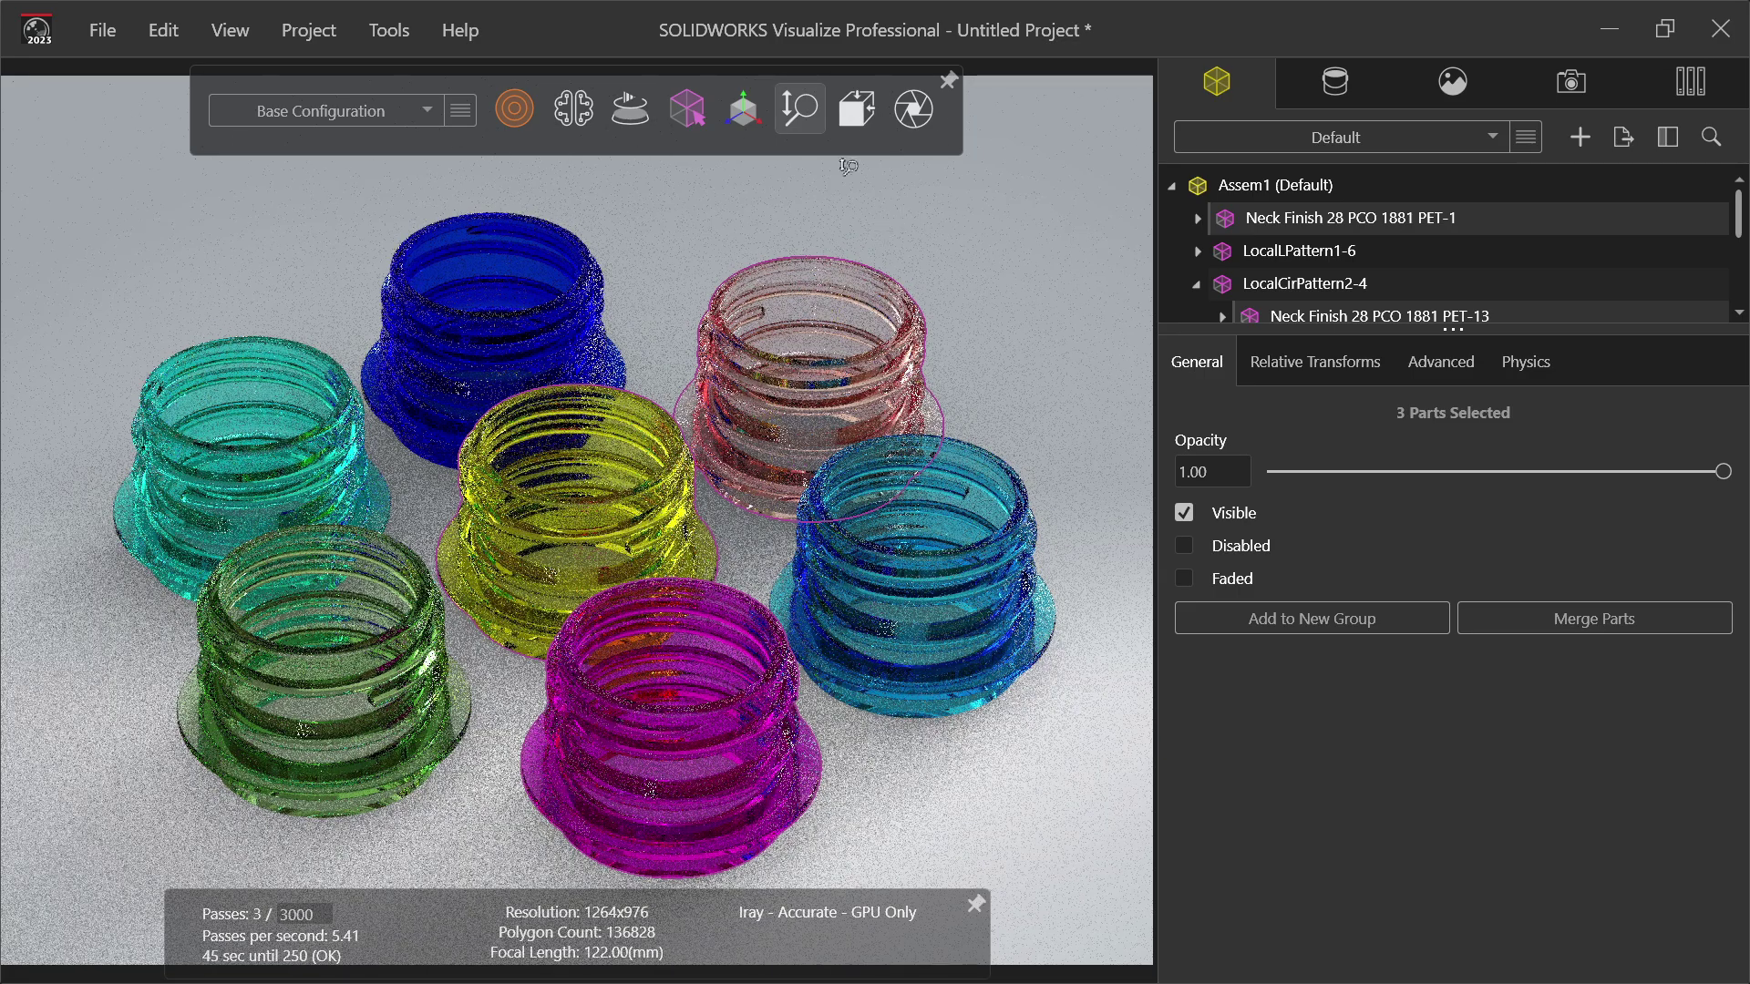
{"action": "mouse_move", "coordinate": [795, 127]}
{"action": "left_click", "coordinate": [757, 169]}
{"action": "left_click_drag", "start_coordinate": [1045, 401], "coordinate": [1041, 380]}
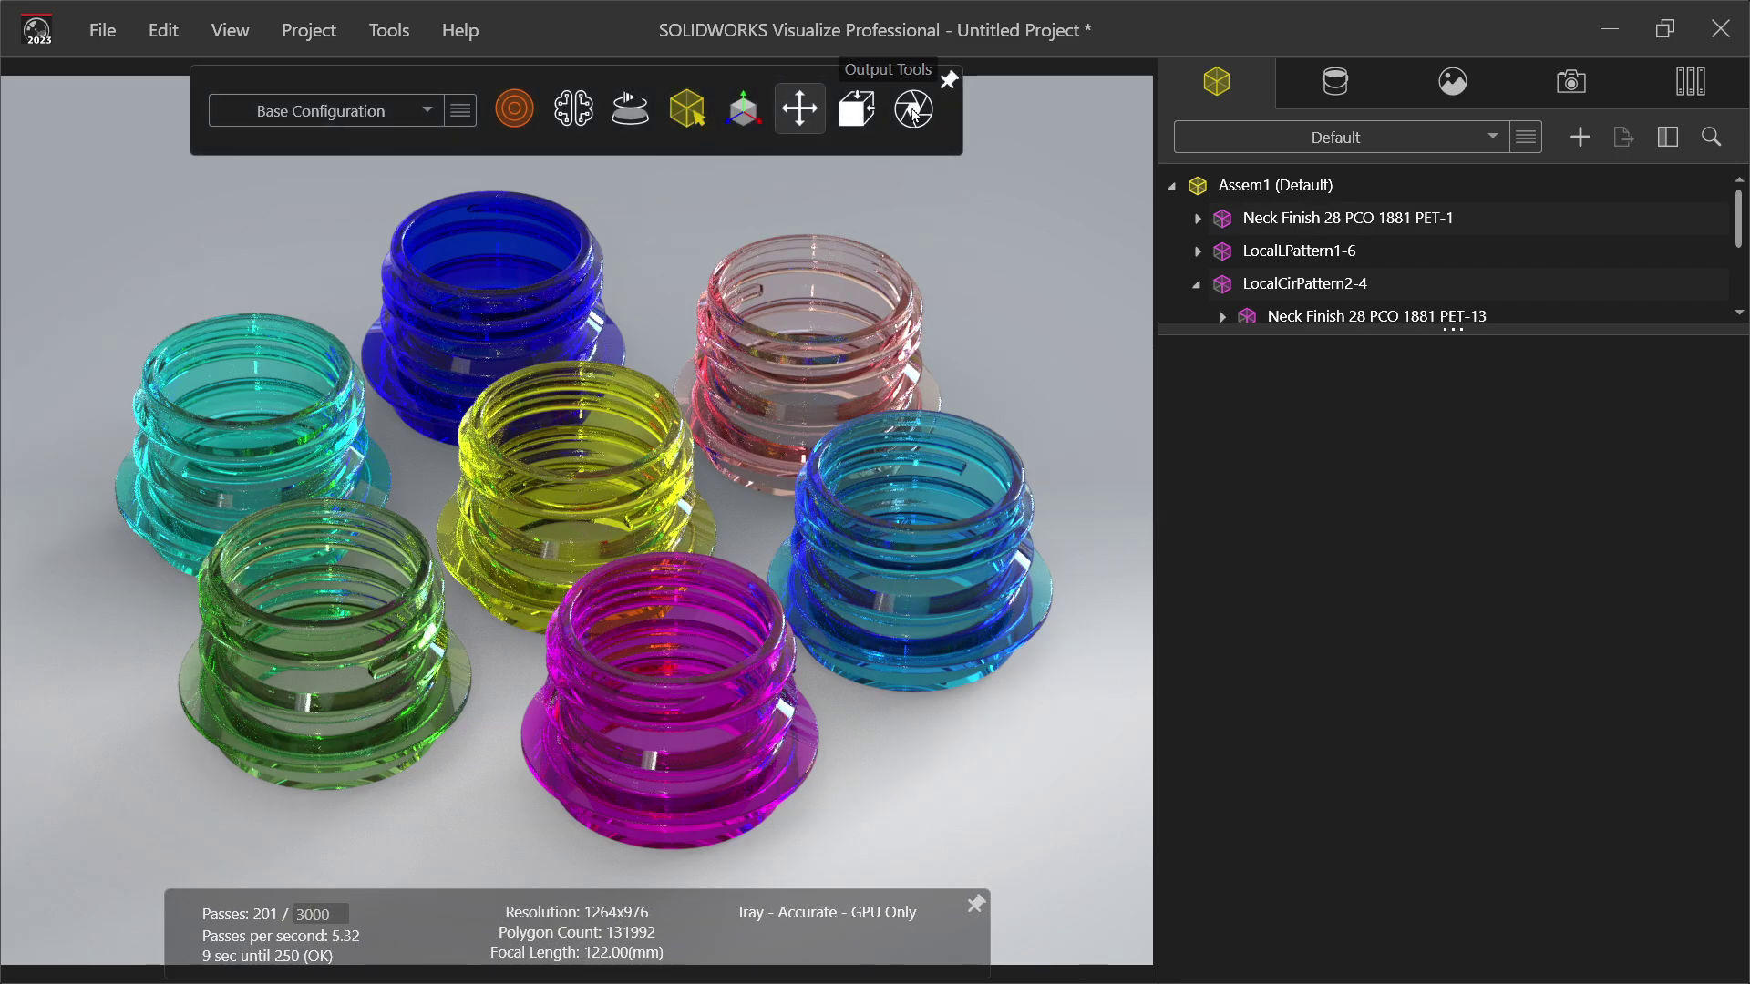
Step: Name the render output 'Bottle opening' and keep PNG as the image format
{"action": "left_click", "coordinate": [914, 111]}
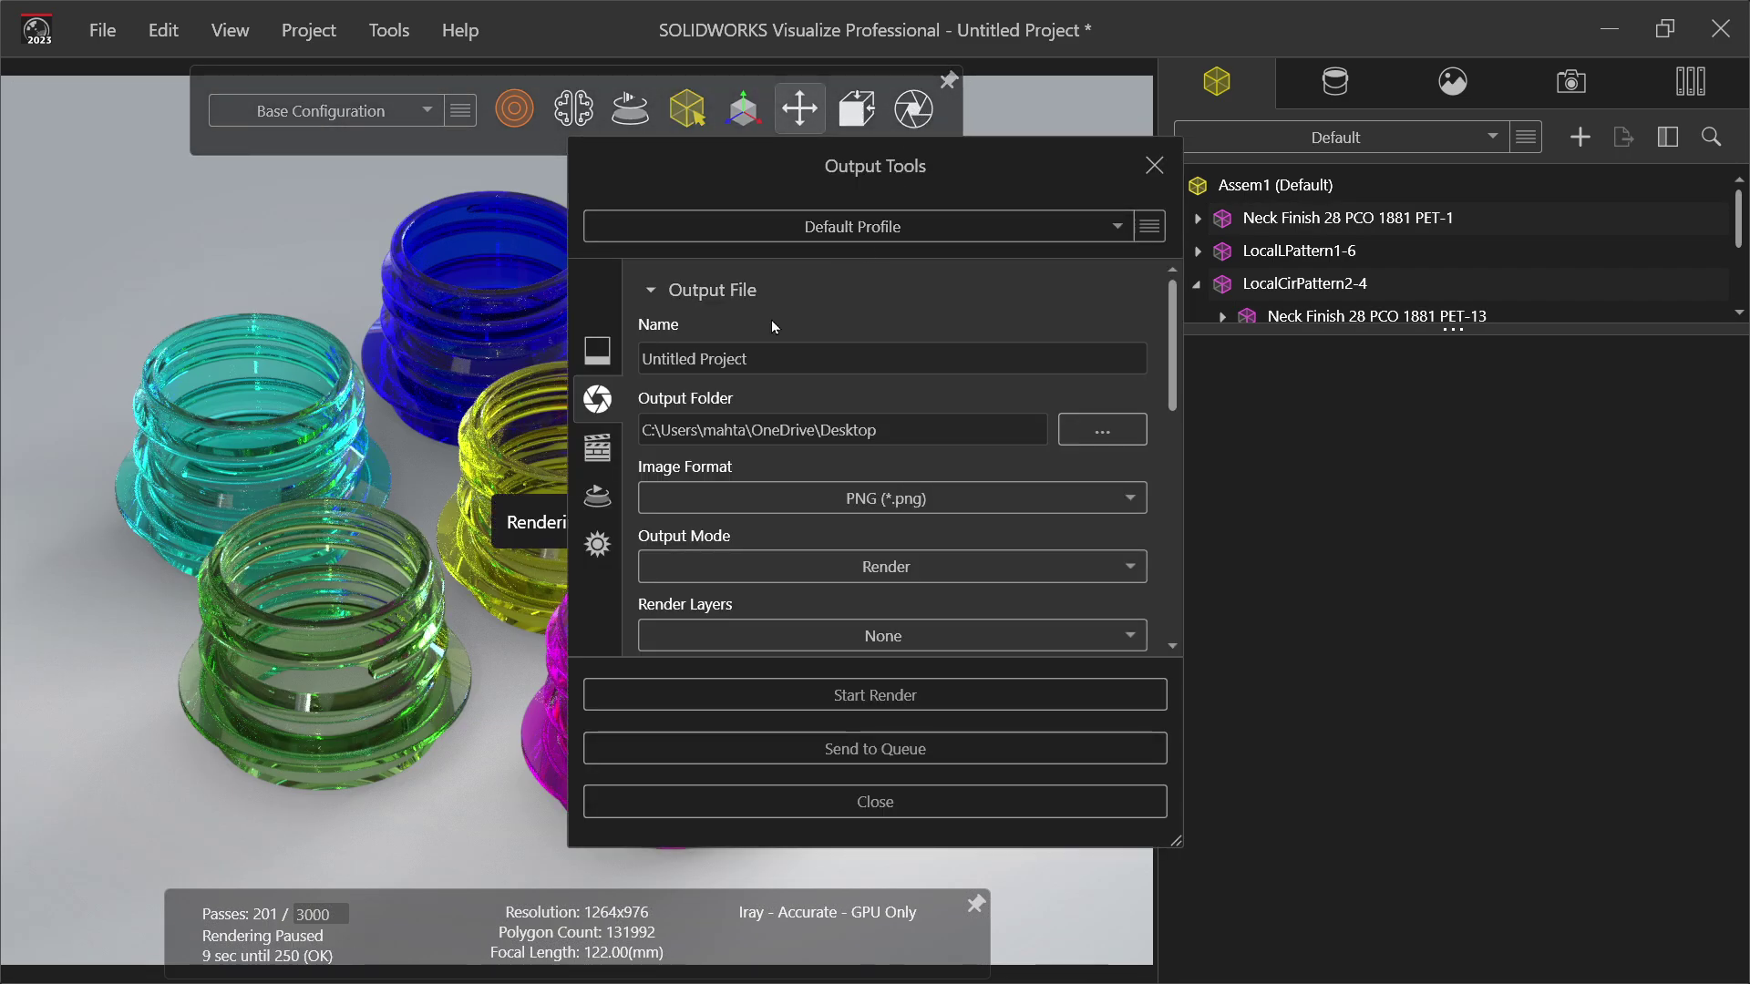
{"action": "left_click_drag", "start_coordinate": [798, 360], "coordinate": [608, 355]}
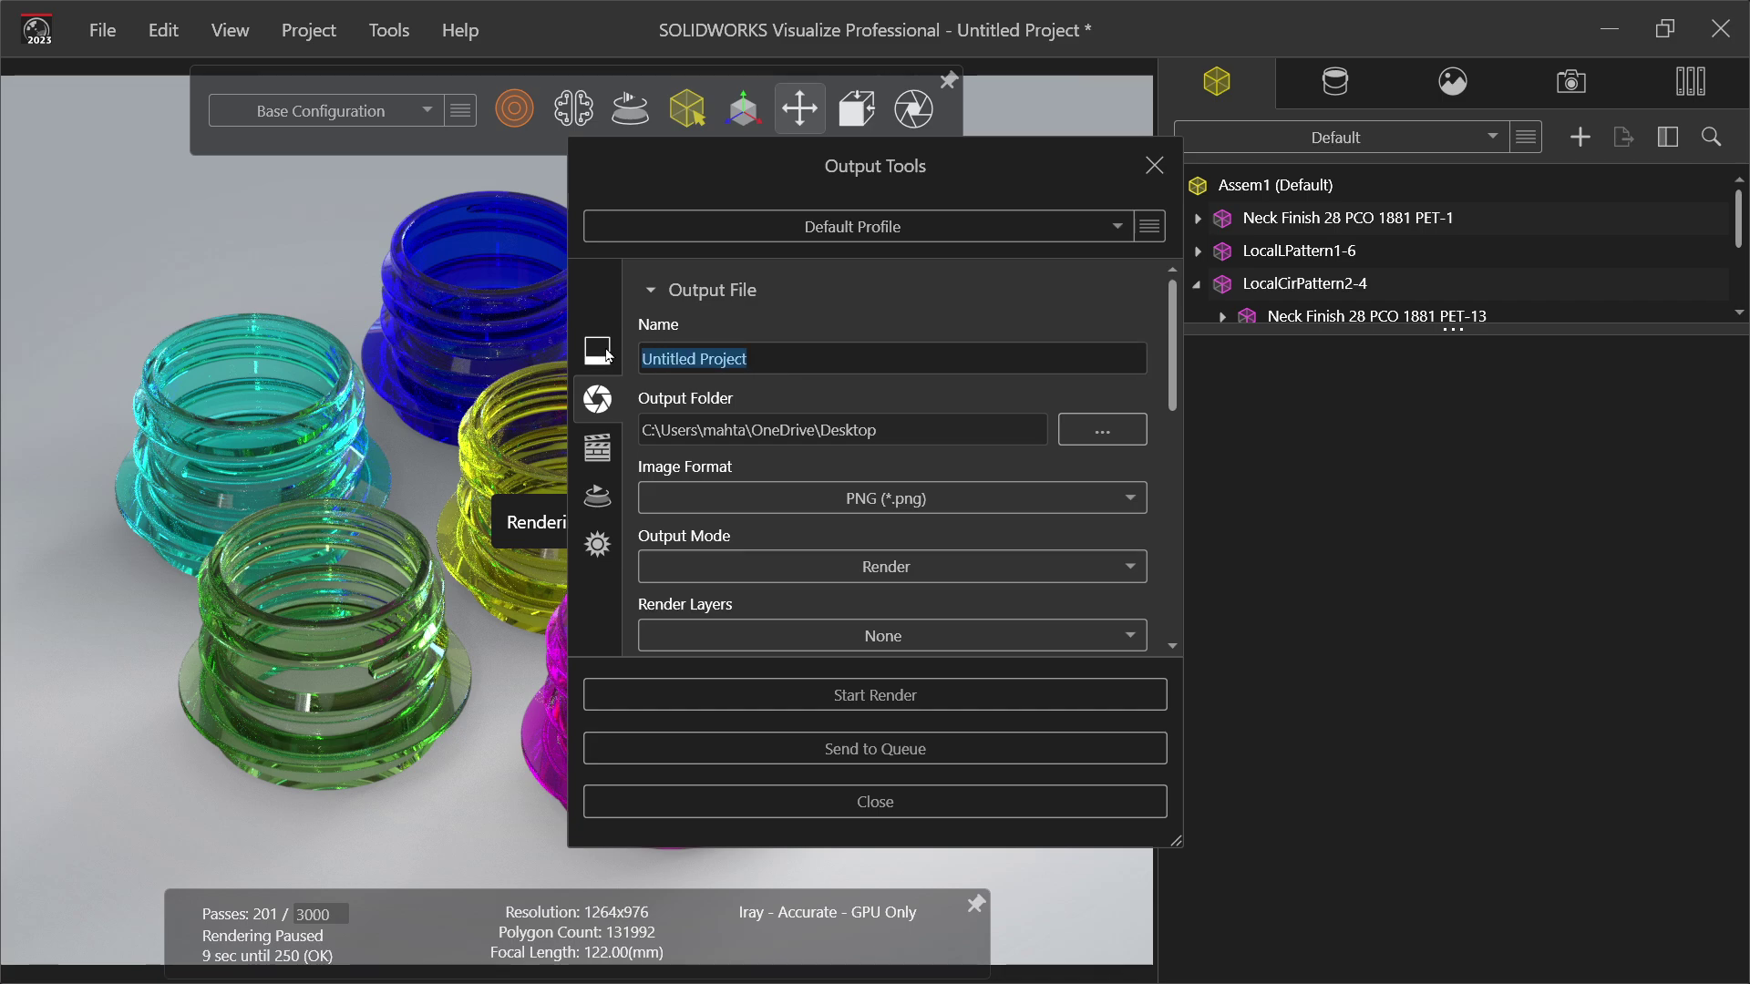
{"action": "type", "text": "Bot"}
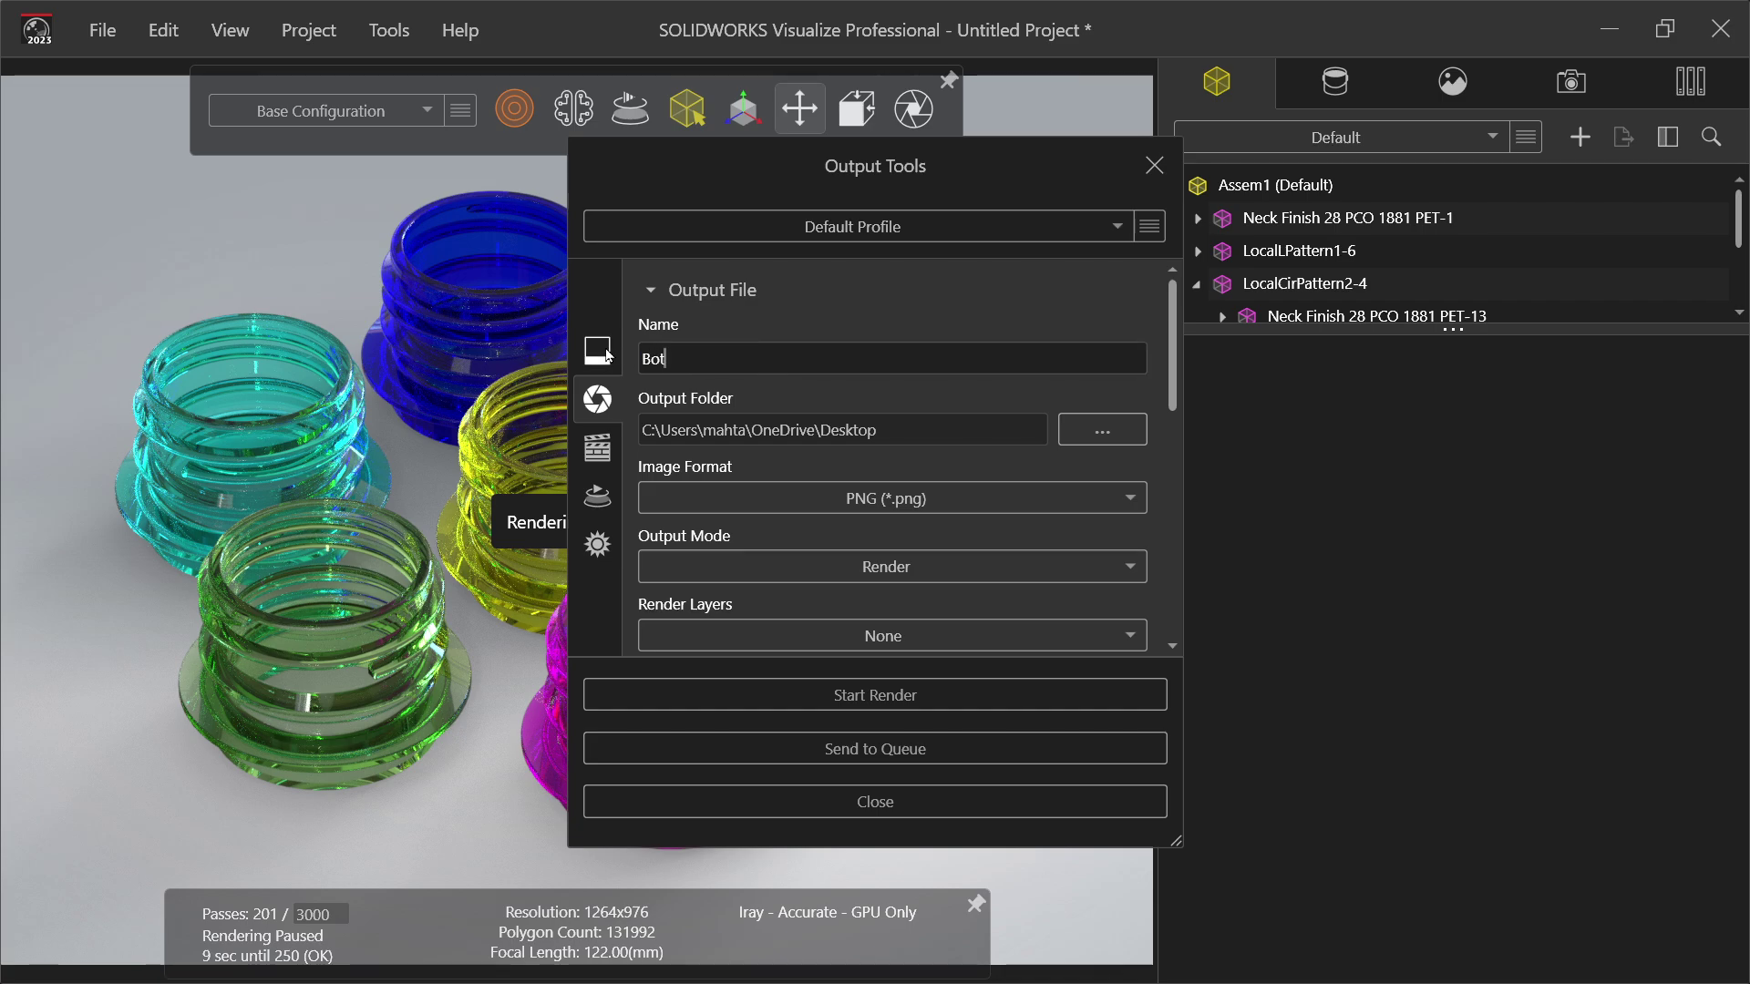
{"action": "type", "text": "tle opening"}
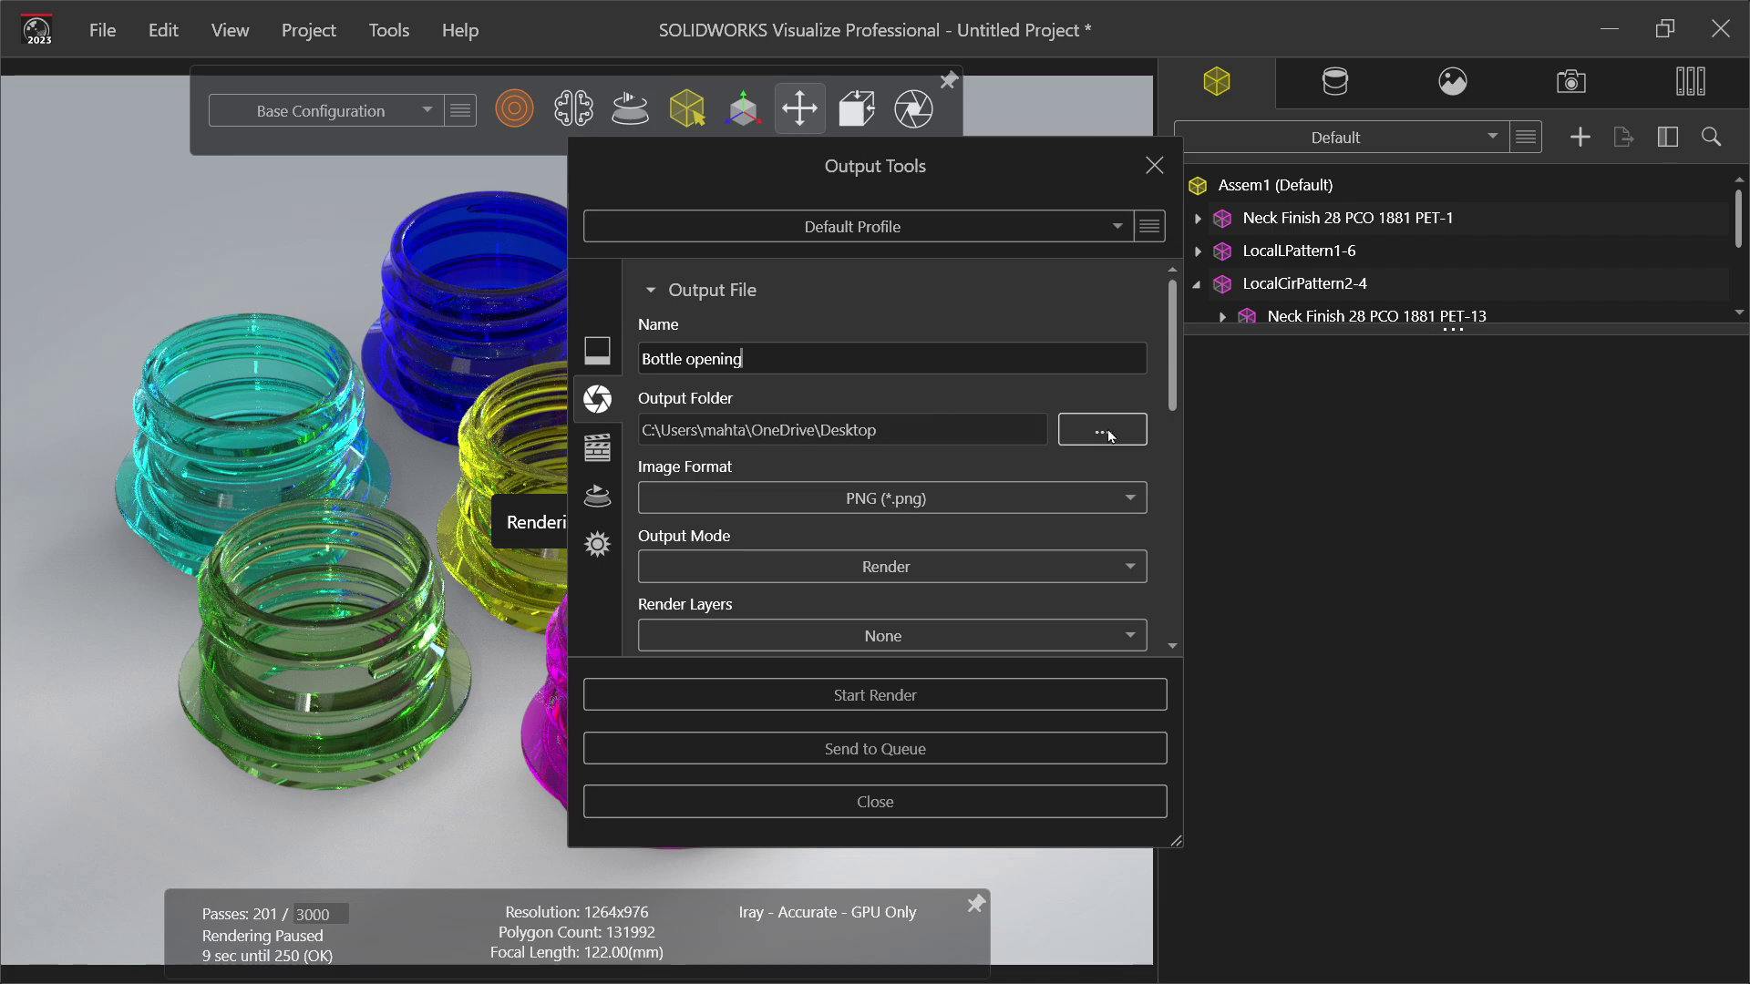
{"action": "left_click", "coordinate": [855, 507]}
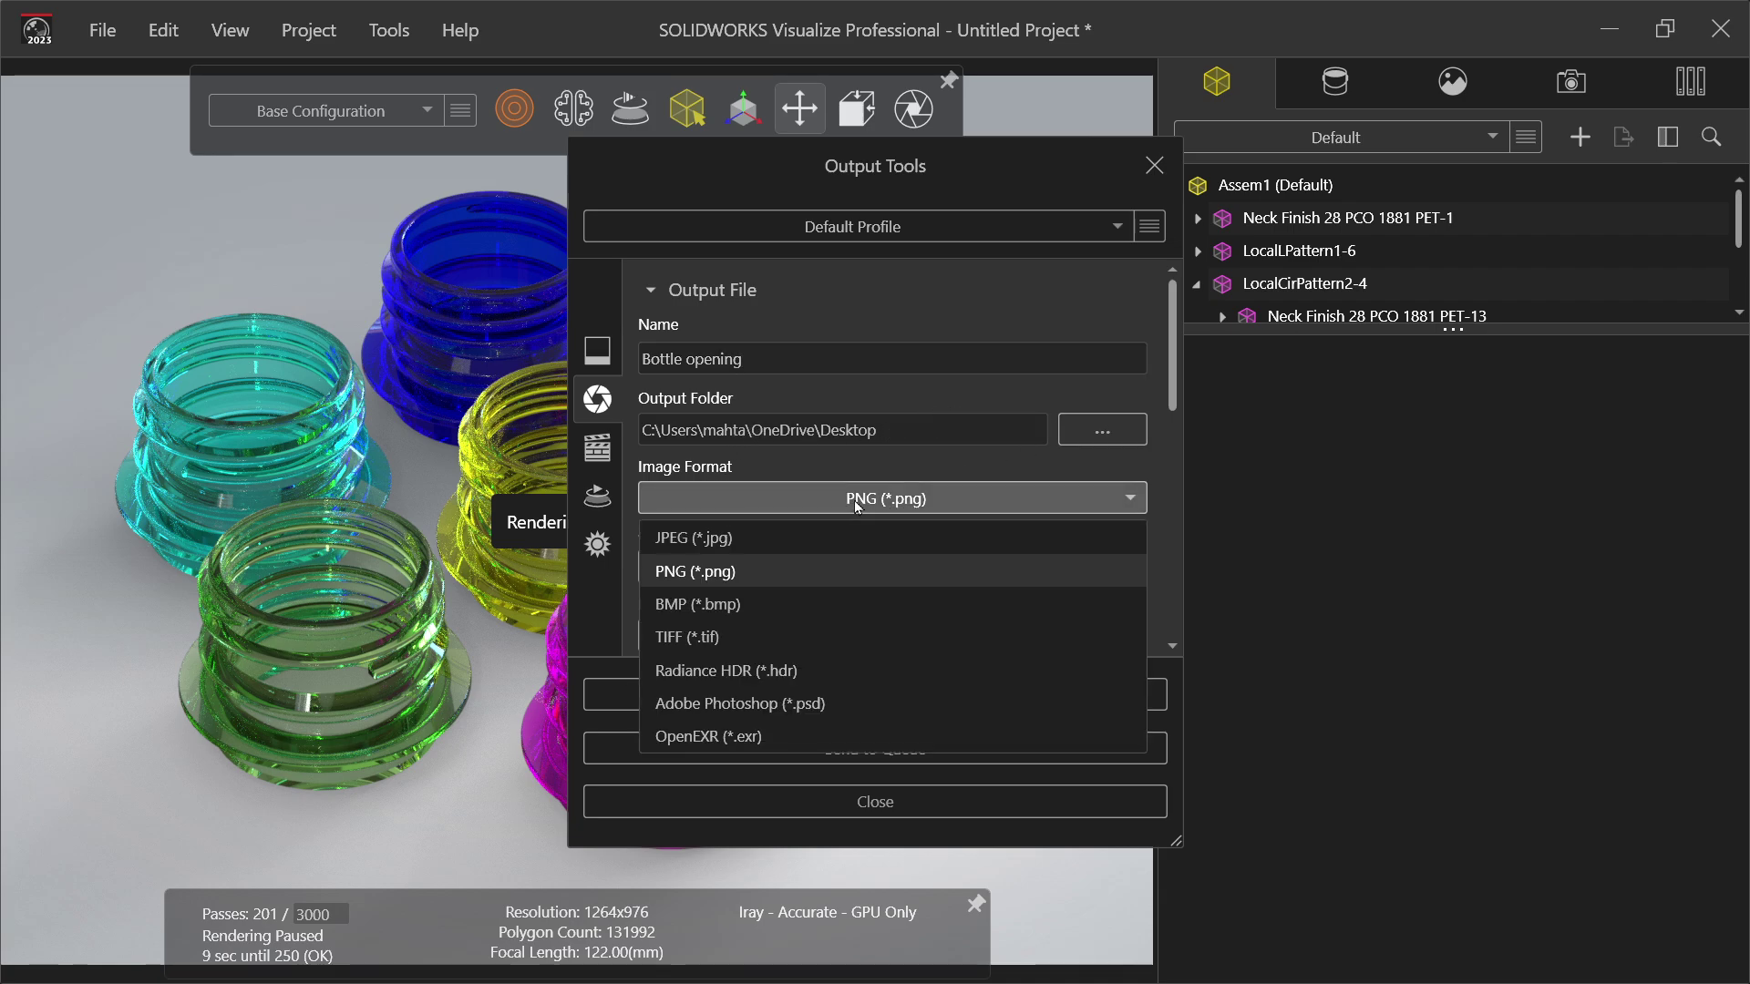
{"action": "left_click", "coordinate": [857, 500]}
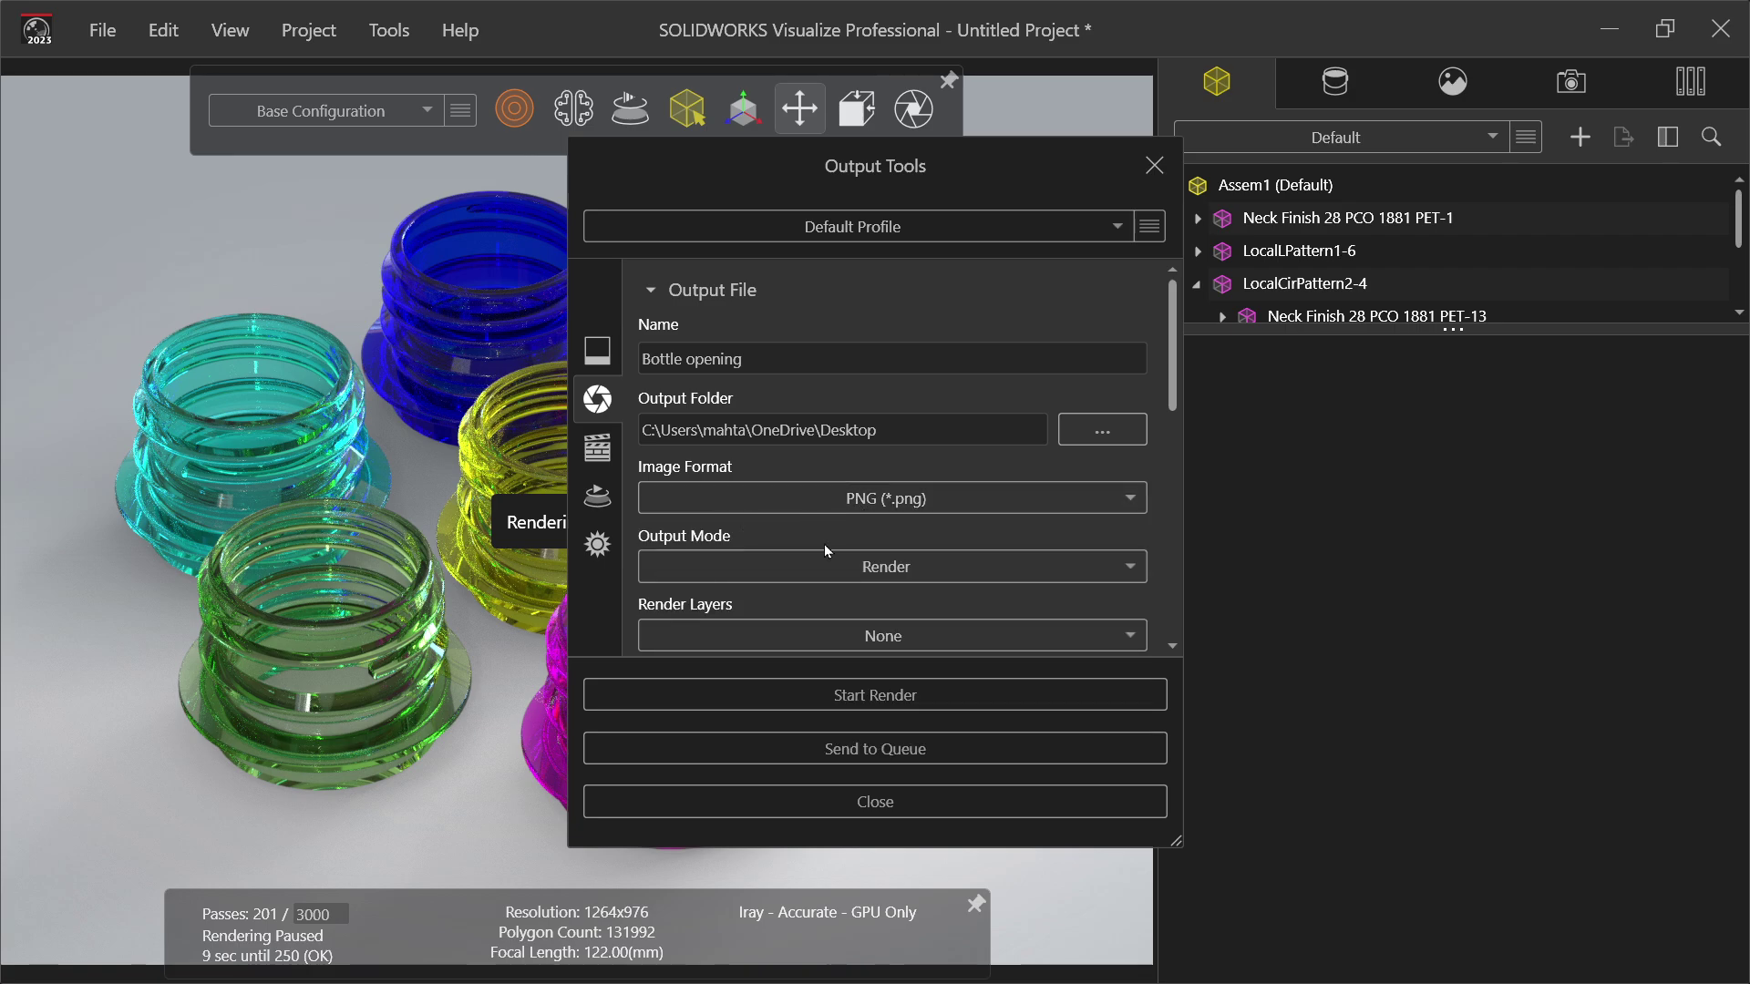
Step: Set the output image size to 1920 width by 1080 height
{"action": "left_click_drag", "start_coordinate": [1172, 401], "coordinate": [1171, 534]}
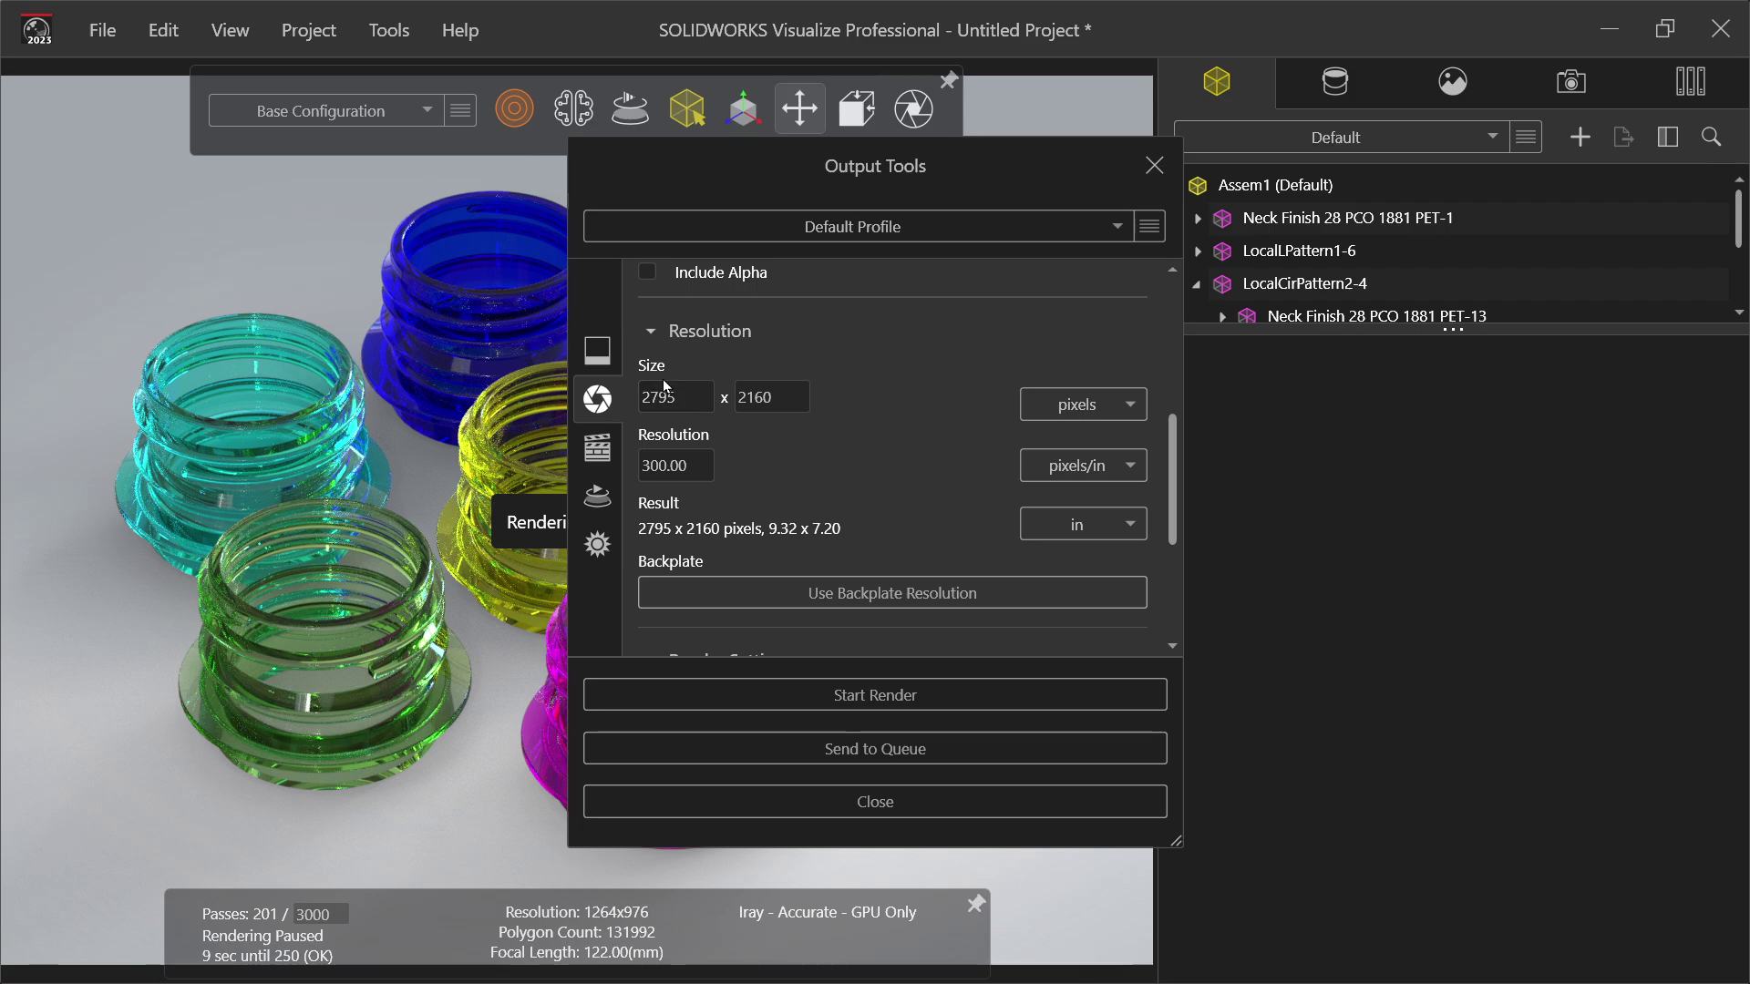
{"action": "double_click", "coordinate": [676, 406]}
{"action": "type", "text": "1920"}
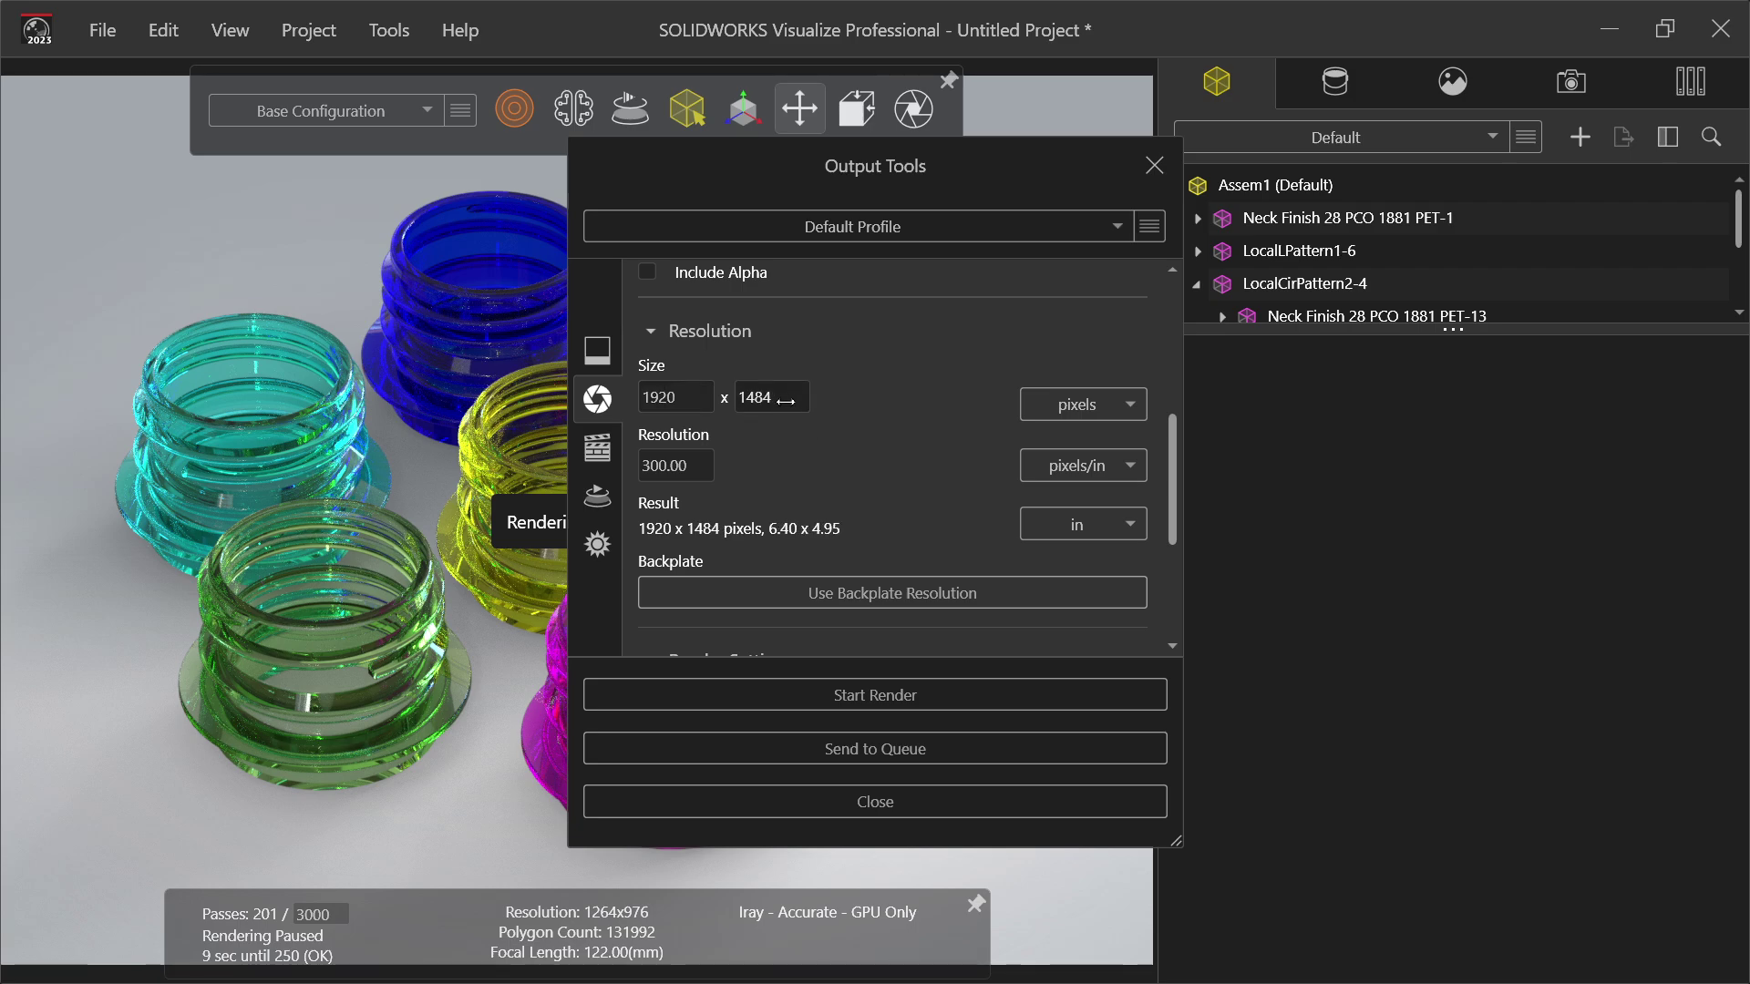
{"action": "double_click", "coordinate": [774, 401]}
{"action": "type", "text": "1080"}
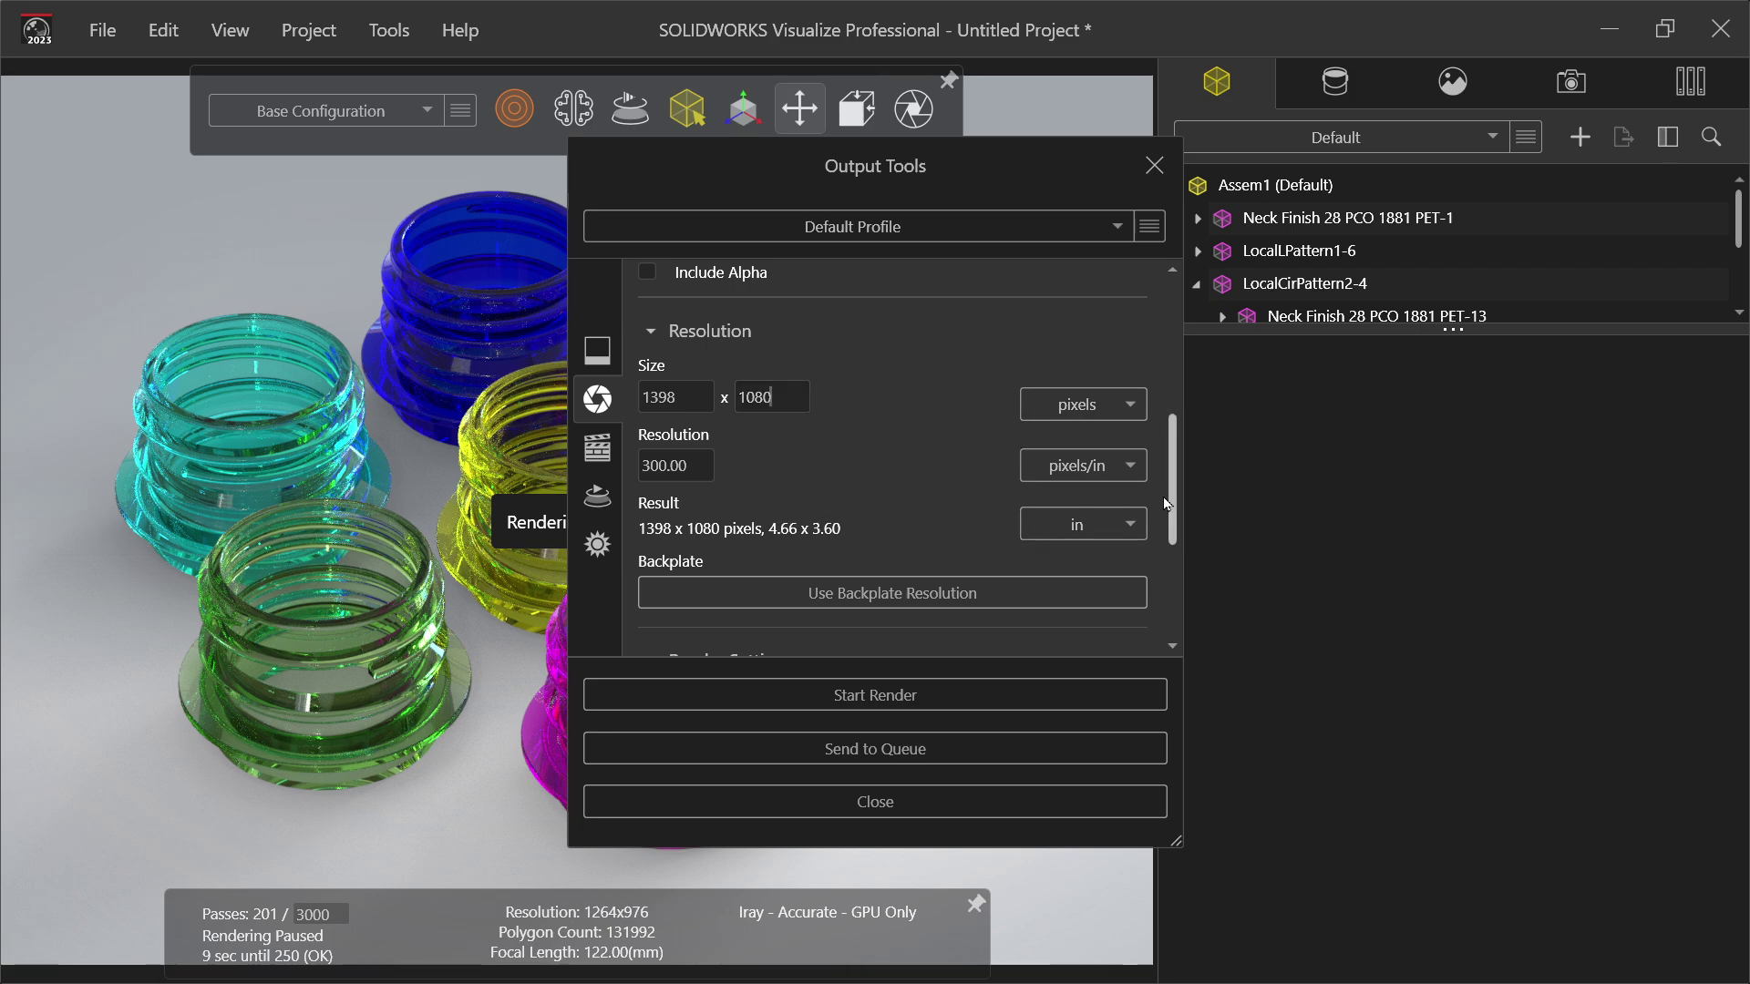
Step: Keep Quality render mode, set 30 render passes, and re-enter width 1920
{"action": "left_click_drag", "start_coordinate": [1174, 492], "coordinate": [1155, 587]}
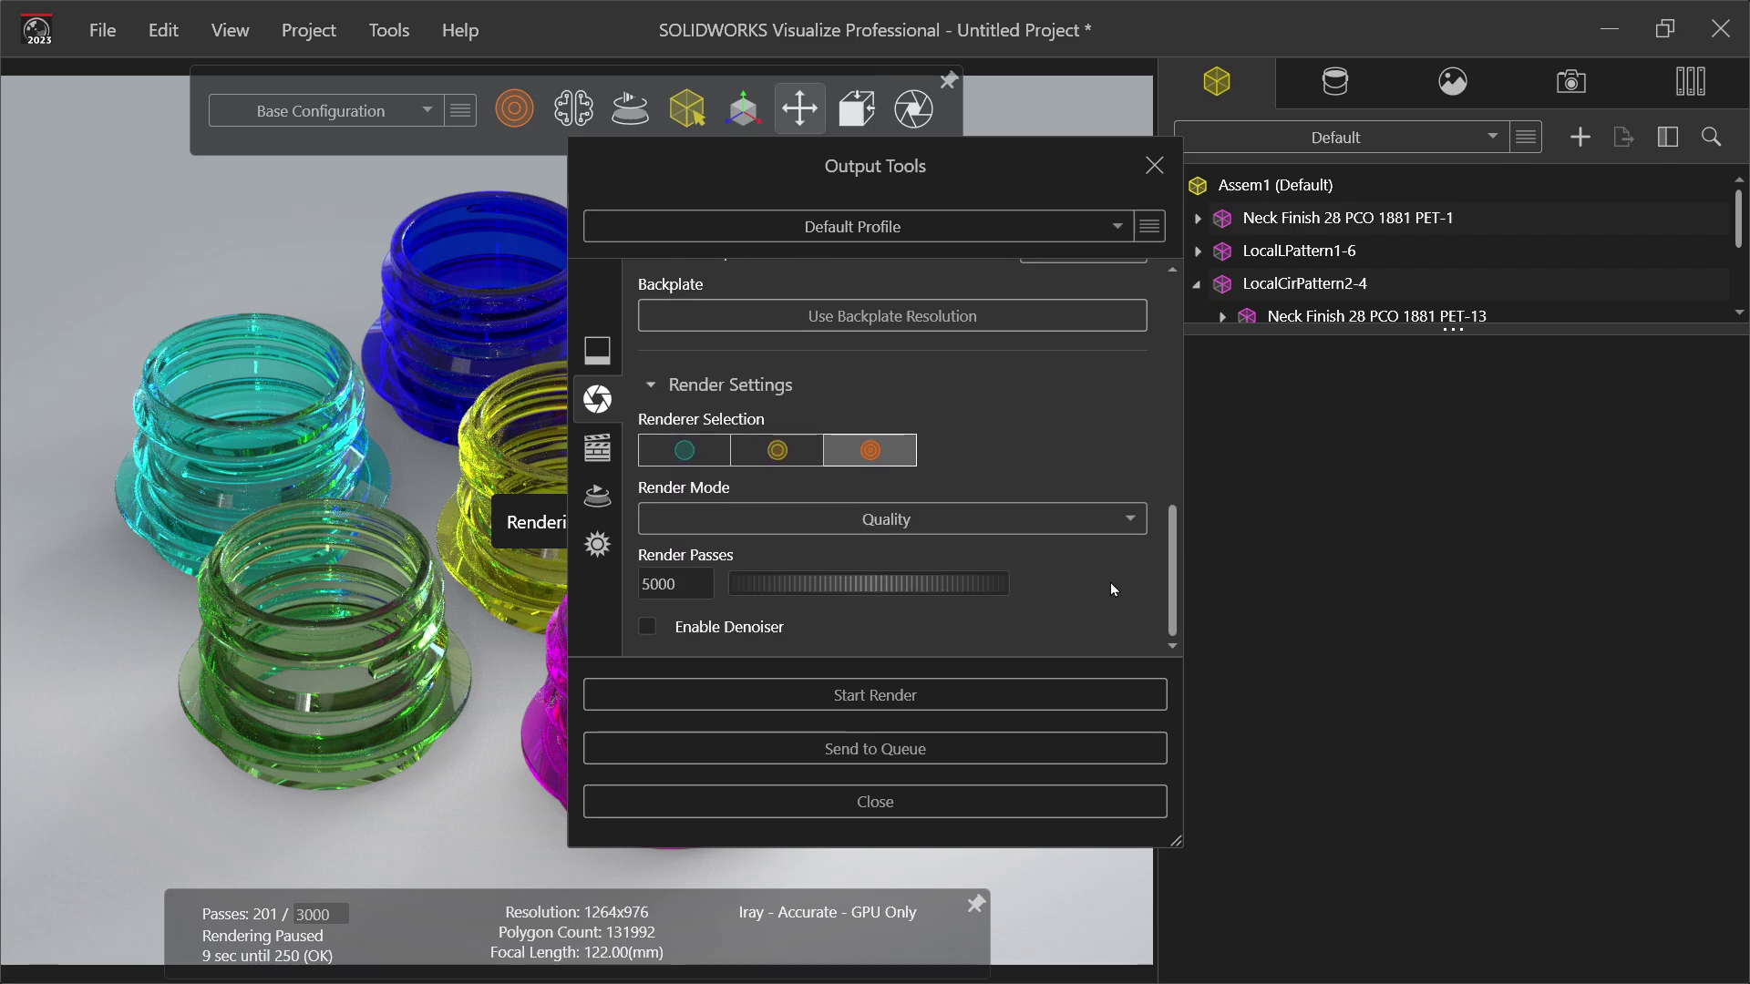
{"action": "left_click", "coordinate": [1017, 516]}
{"action": "left_click", "coordinate": [1019, 516]}
{"action": "double_click", "coordinate": [658, 583]}
{"action": "type", "text": "30"}
{"action": "left_click_drag", "start_coordinate": [1173, 573], "coordinate": [1172, 473]}
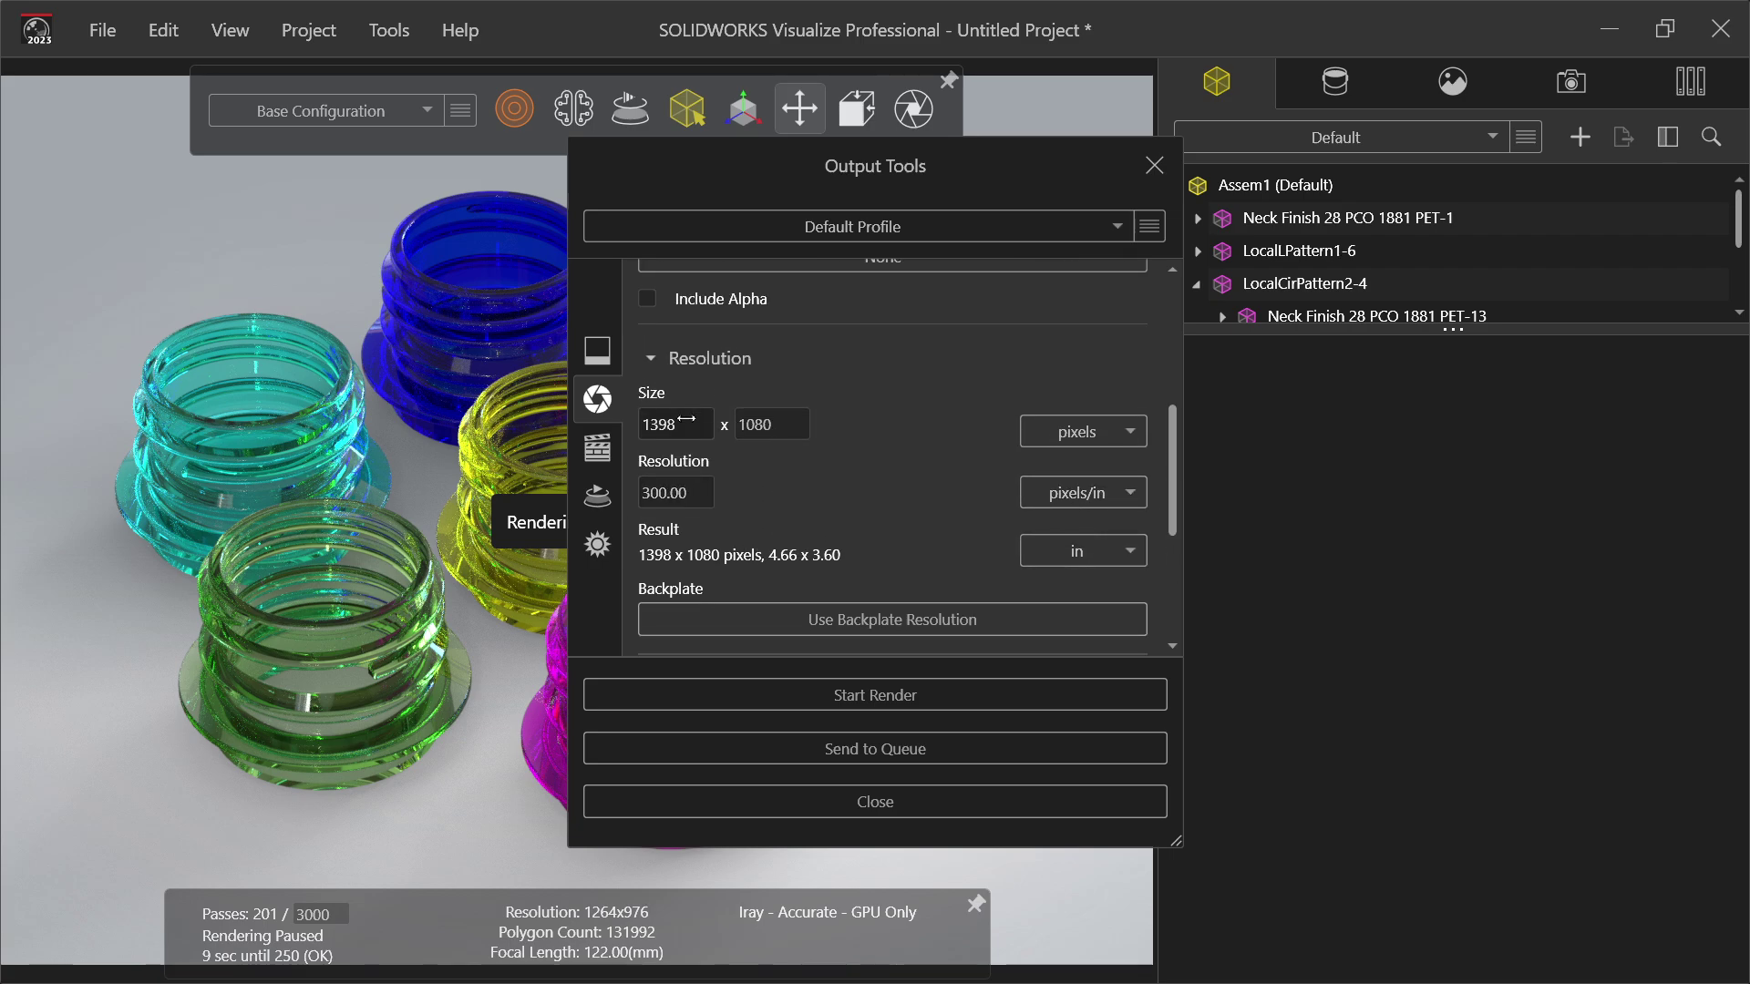
{"action": "left_click", "coordinate": [677, 424]}
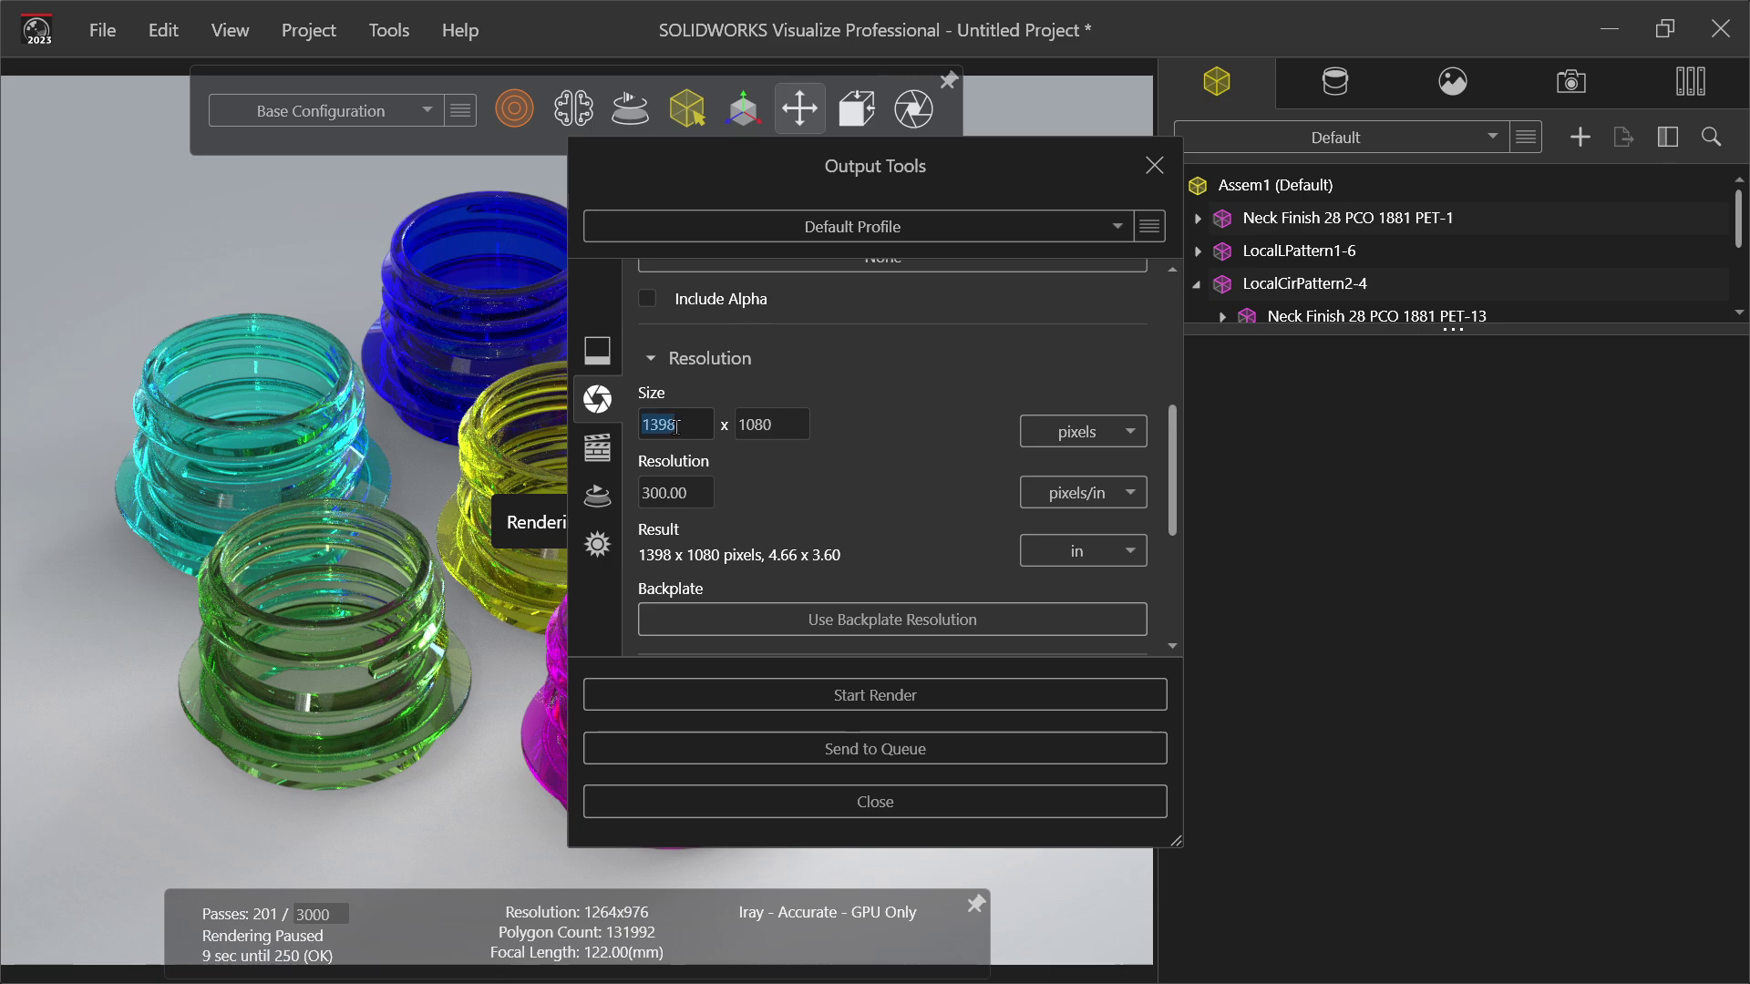
{"action": "type", "text": "1920"}
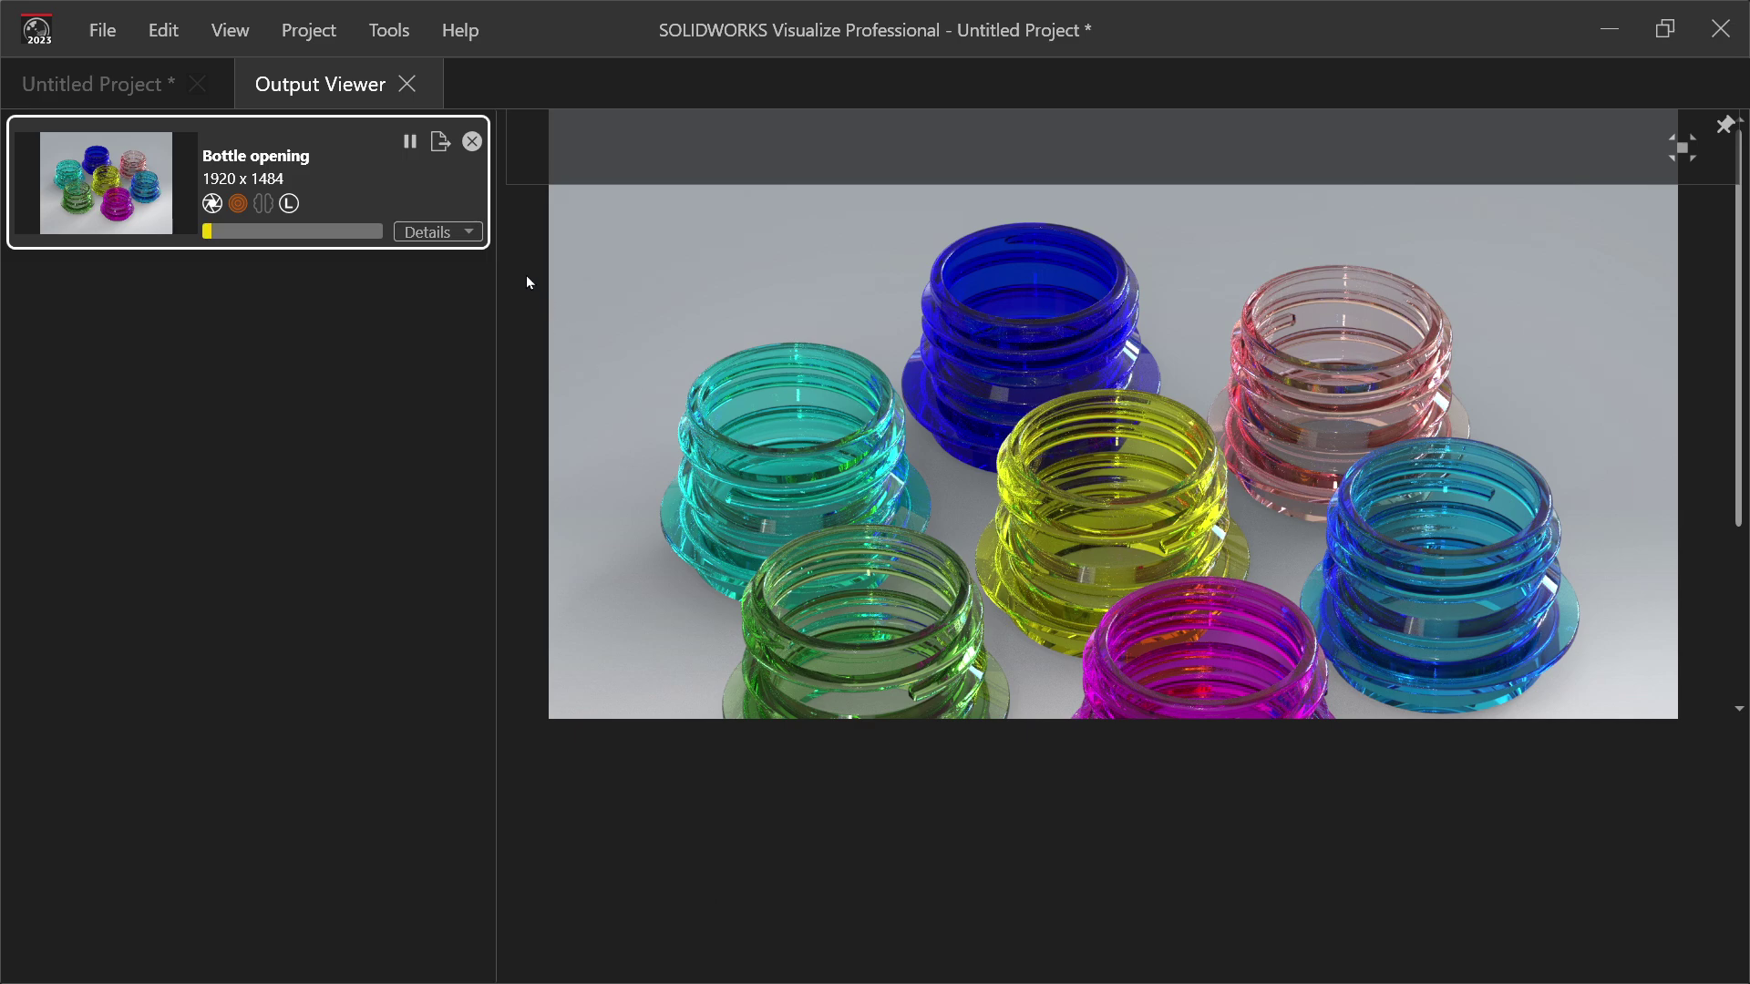
Step: Expand the Details of the Bottle opening render job to follow its progress
{"action": "left_click", "coordinate": [461, 233]}
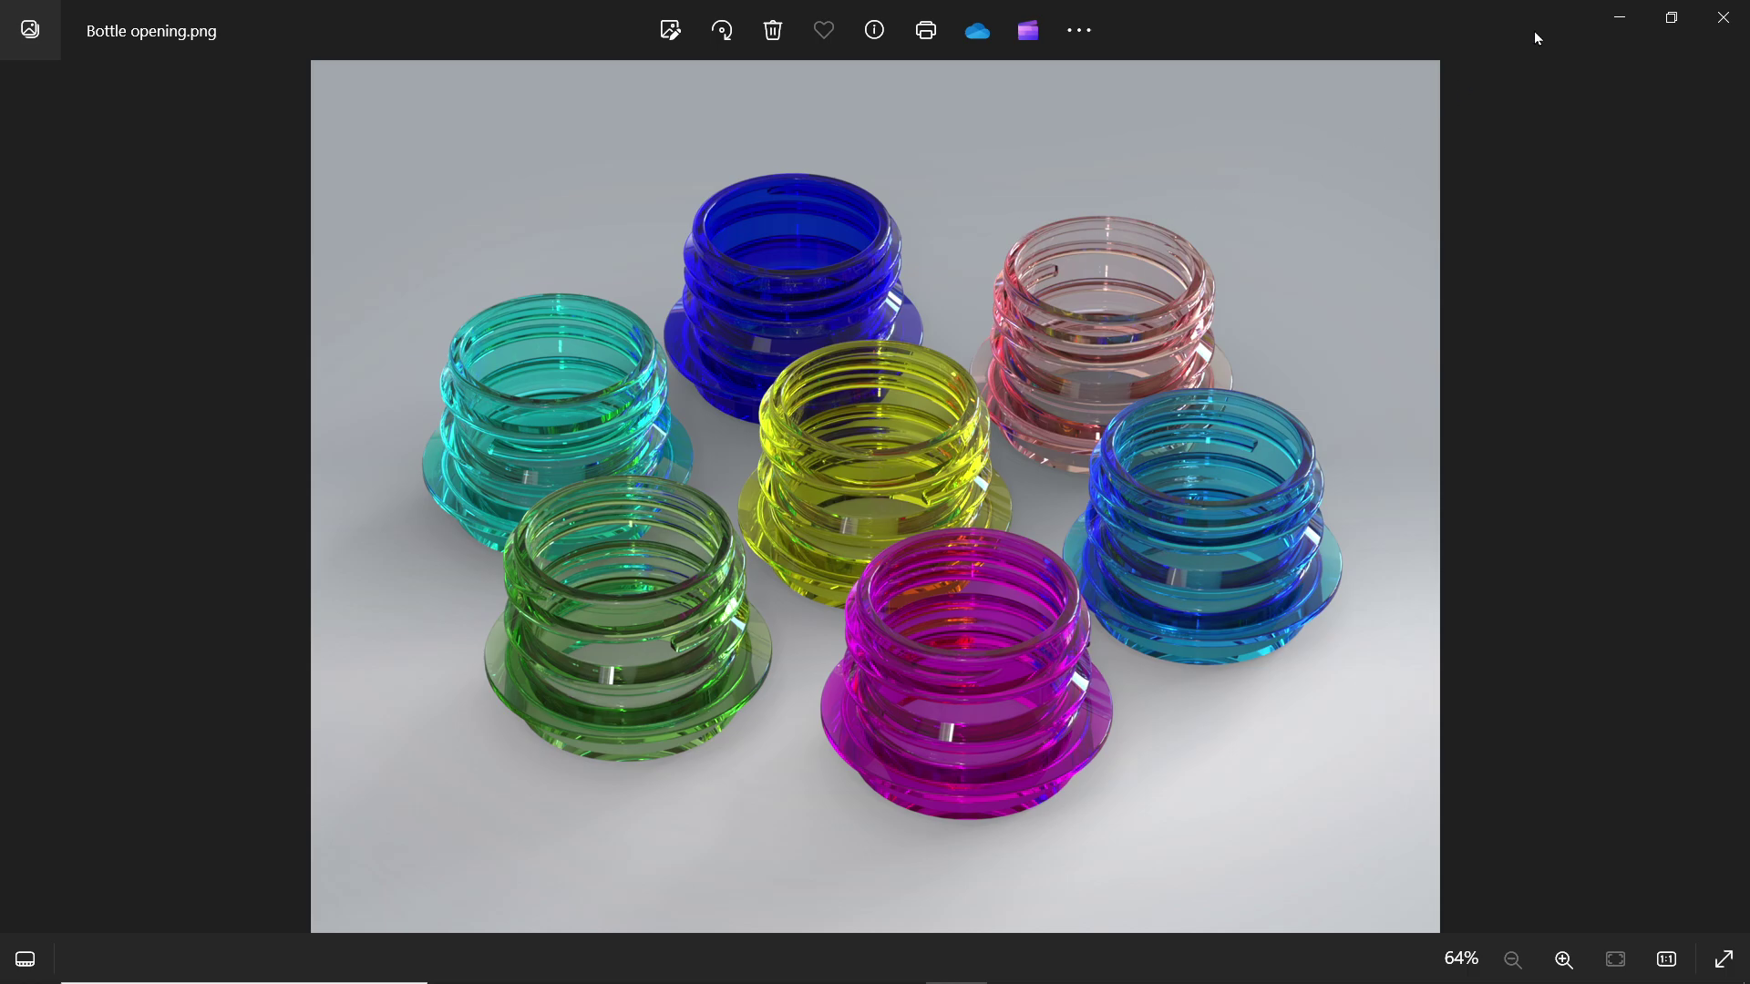
Step: Minimize the Photos viewer showing Bottle opening.png to return to Visualize
{"action": "left_click", "coordinate": [1619, 18]}
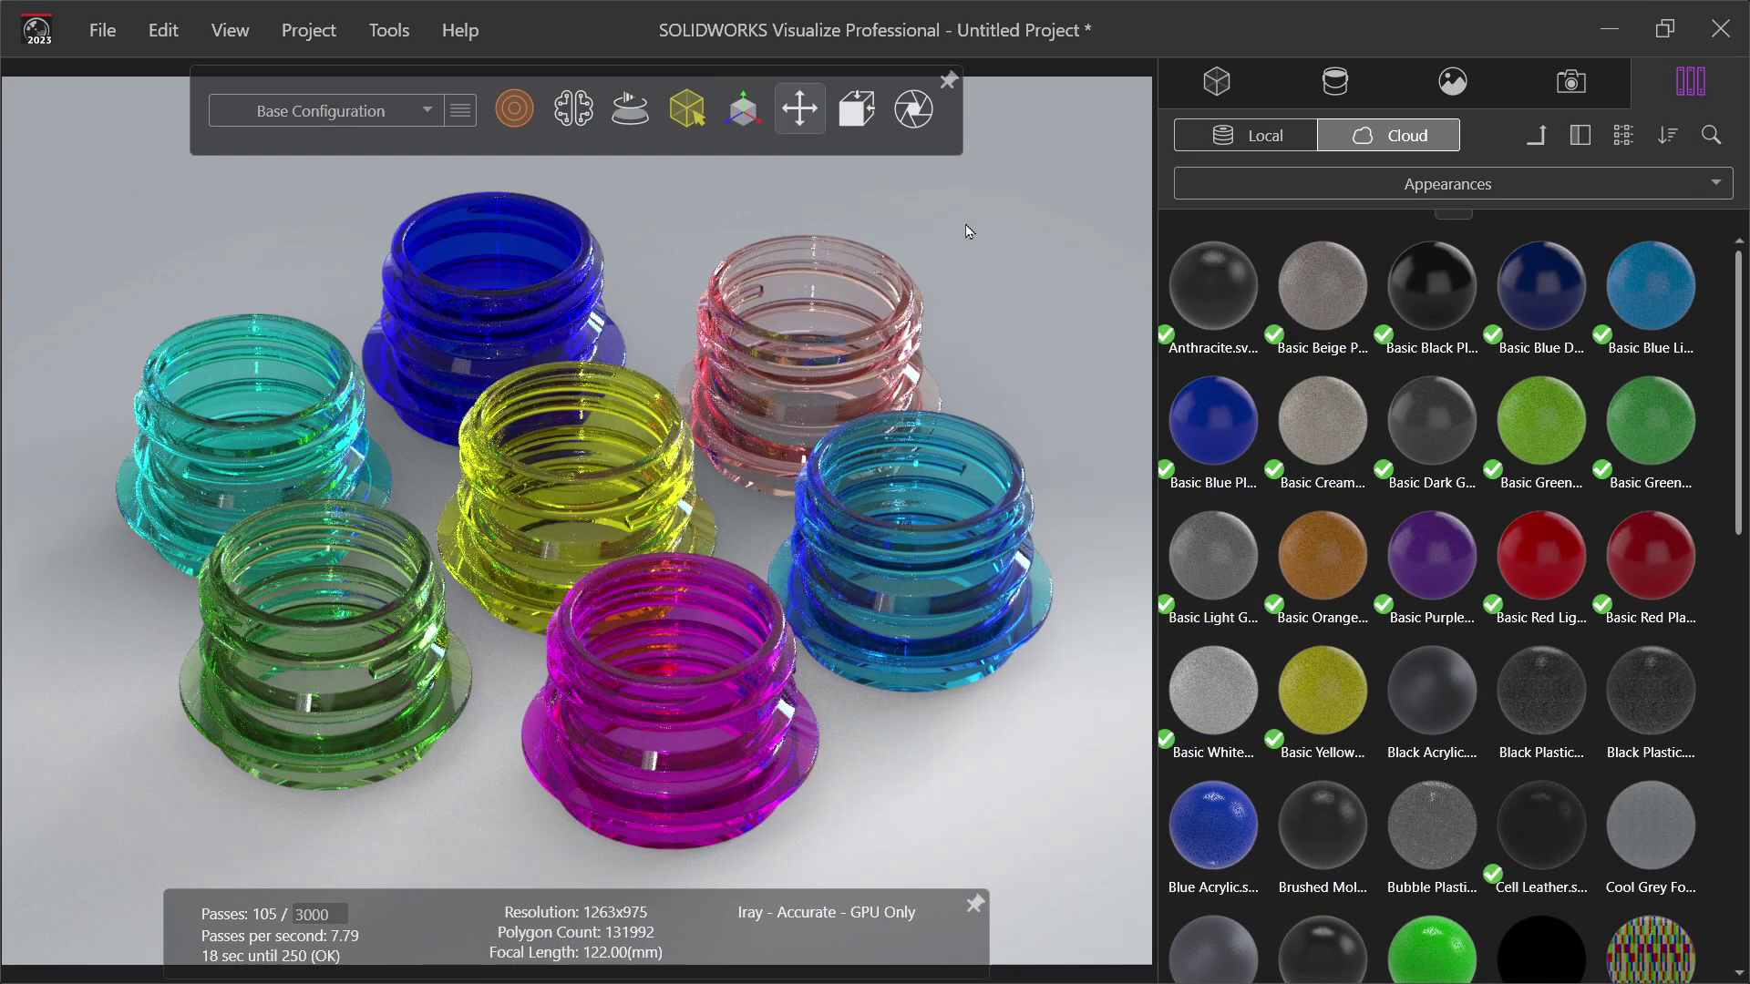